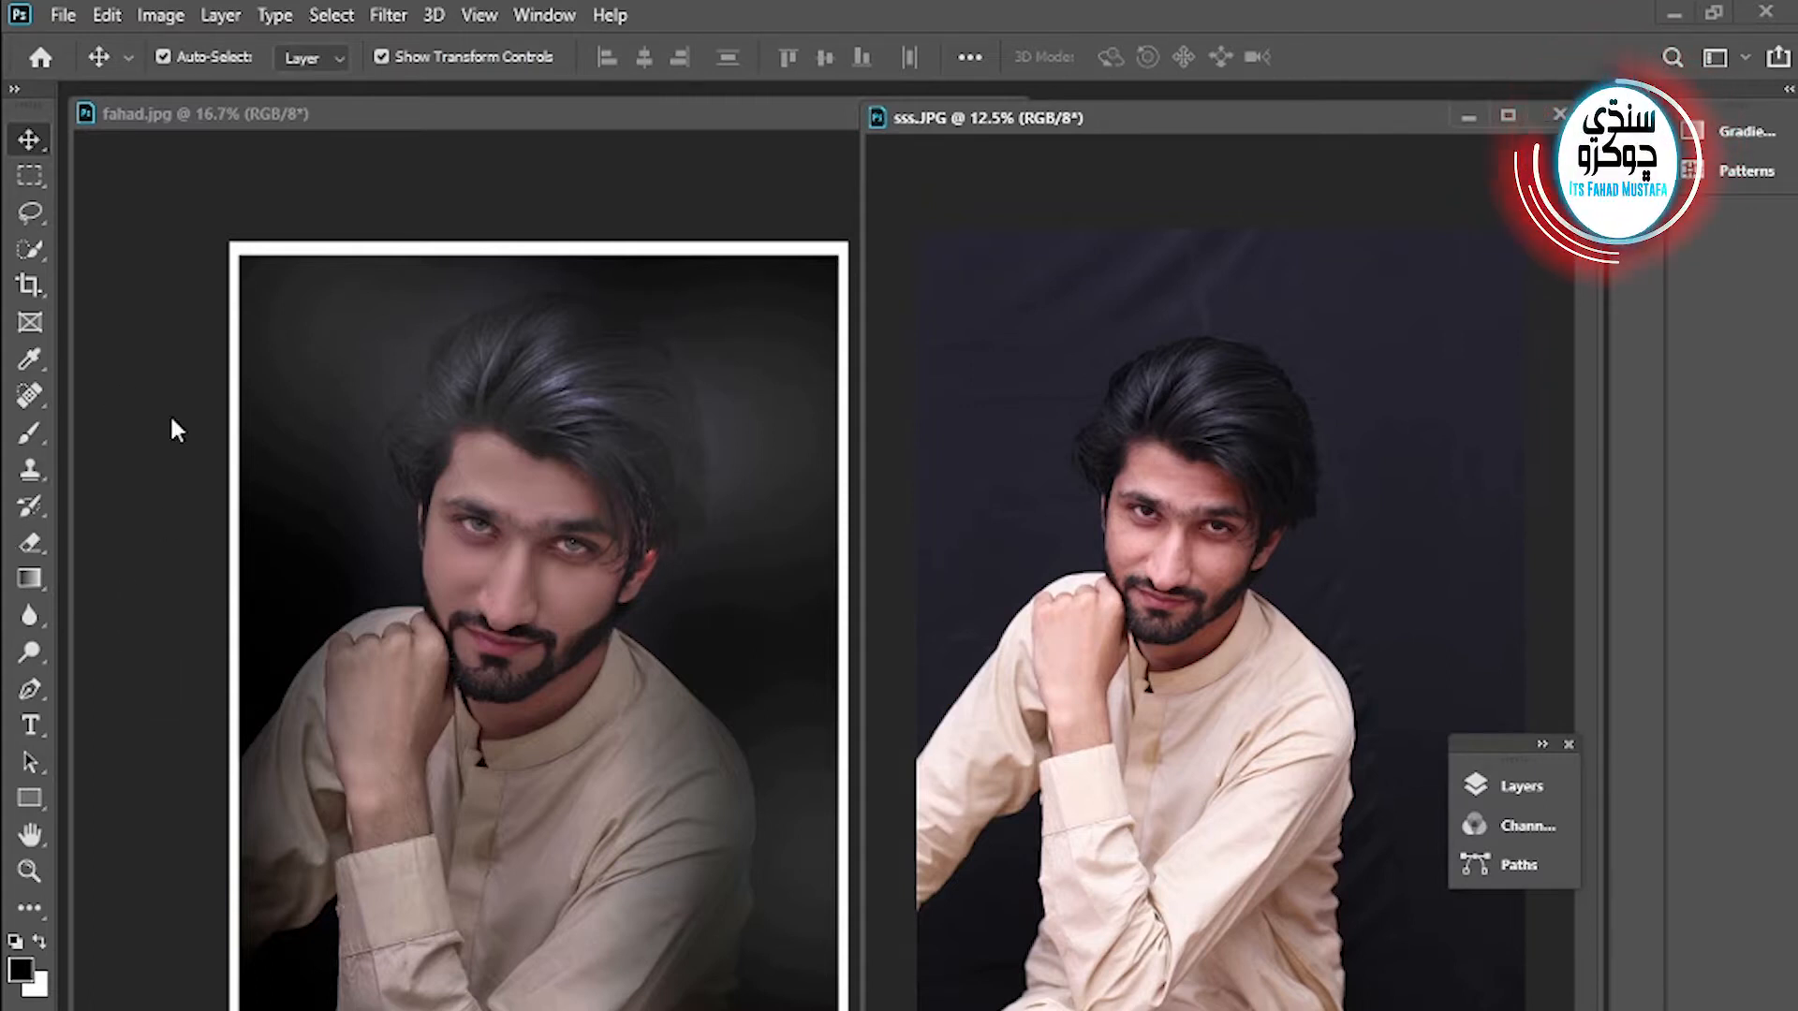
- Compare the retouched, white-framed portrait with the original photo, examining the face and hair in both images
click(561, 744)
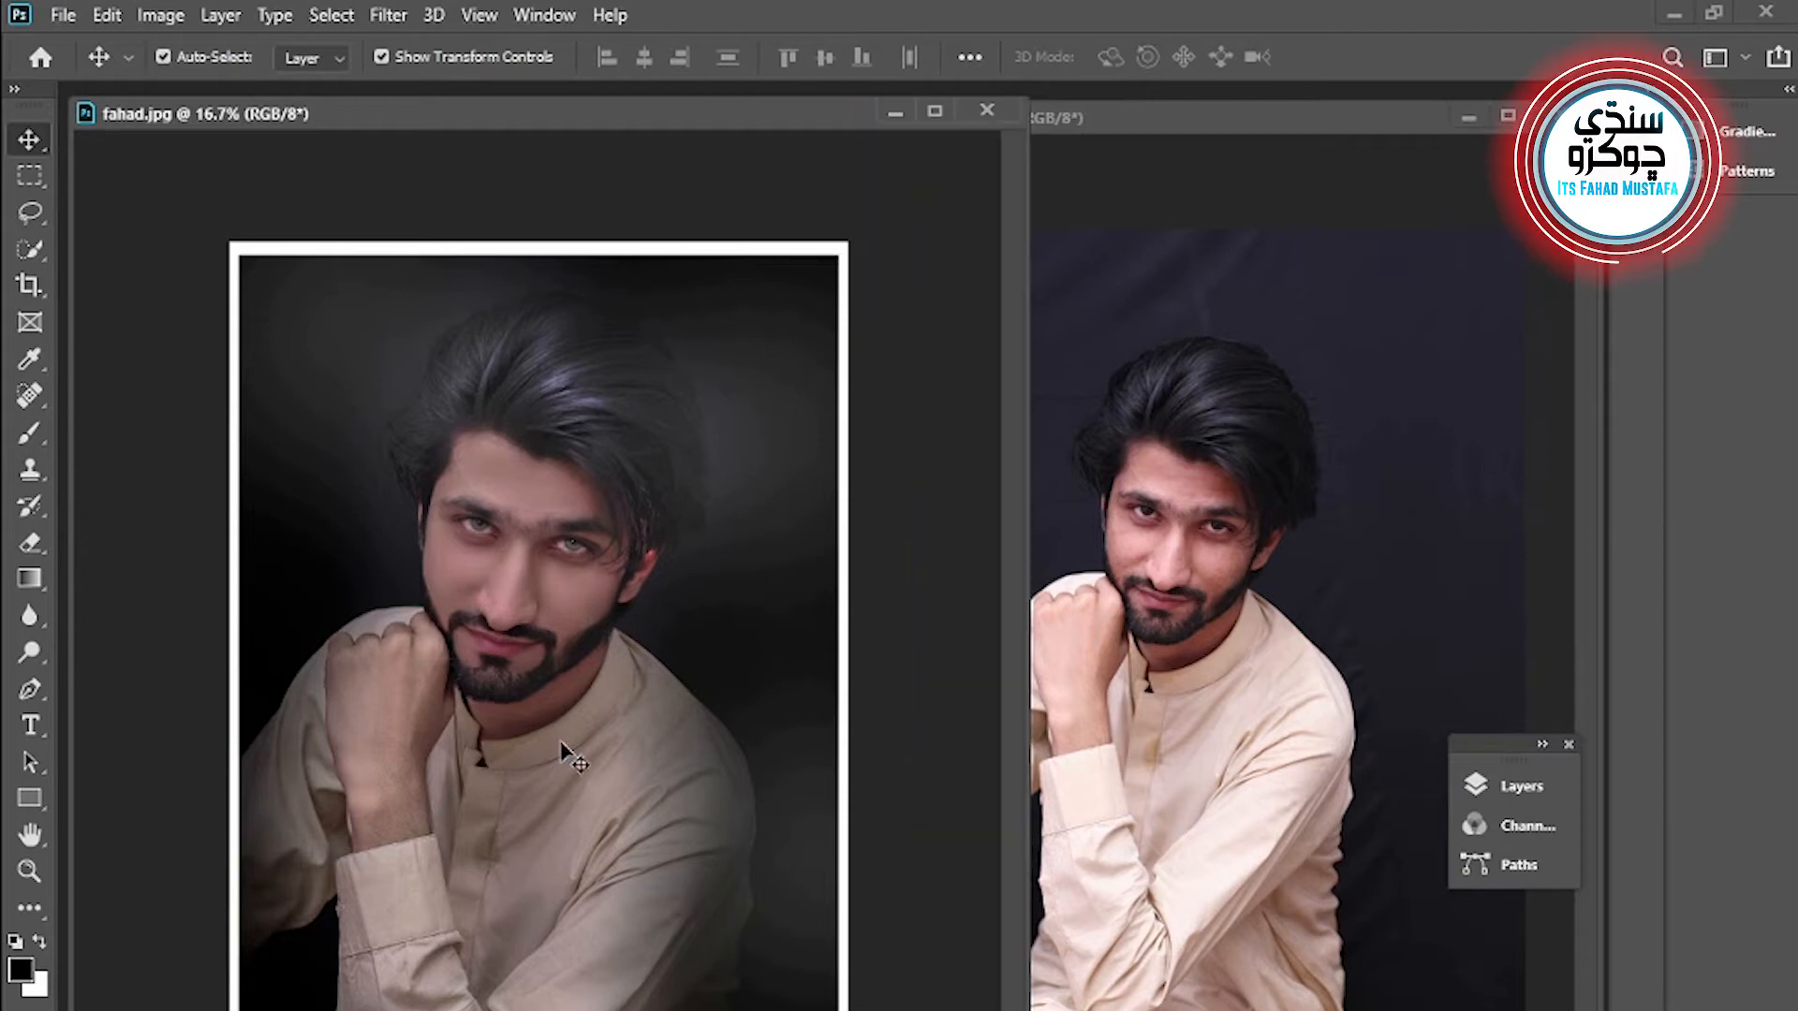
click(29, 871)
alt+click(449, 792)
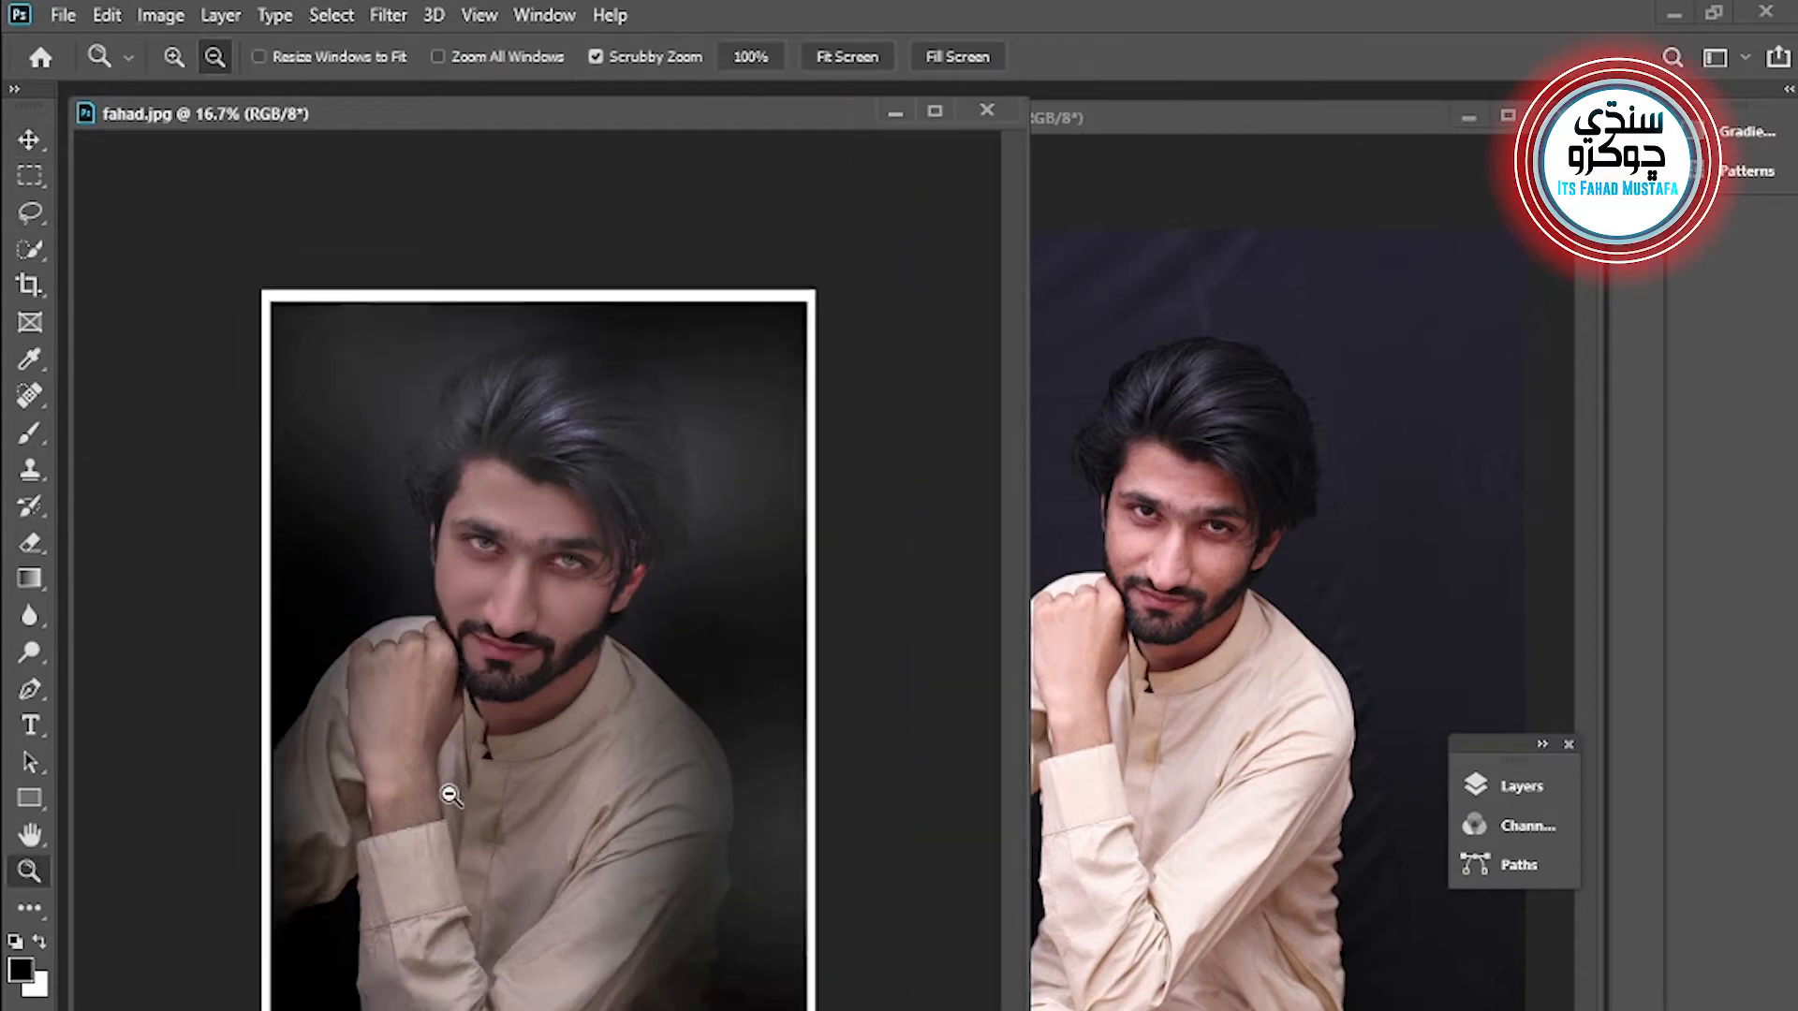
click(450, 795)
click(450, 795)
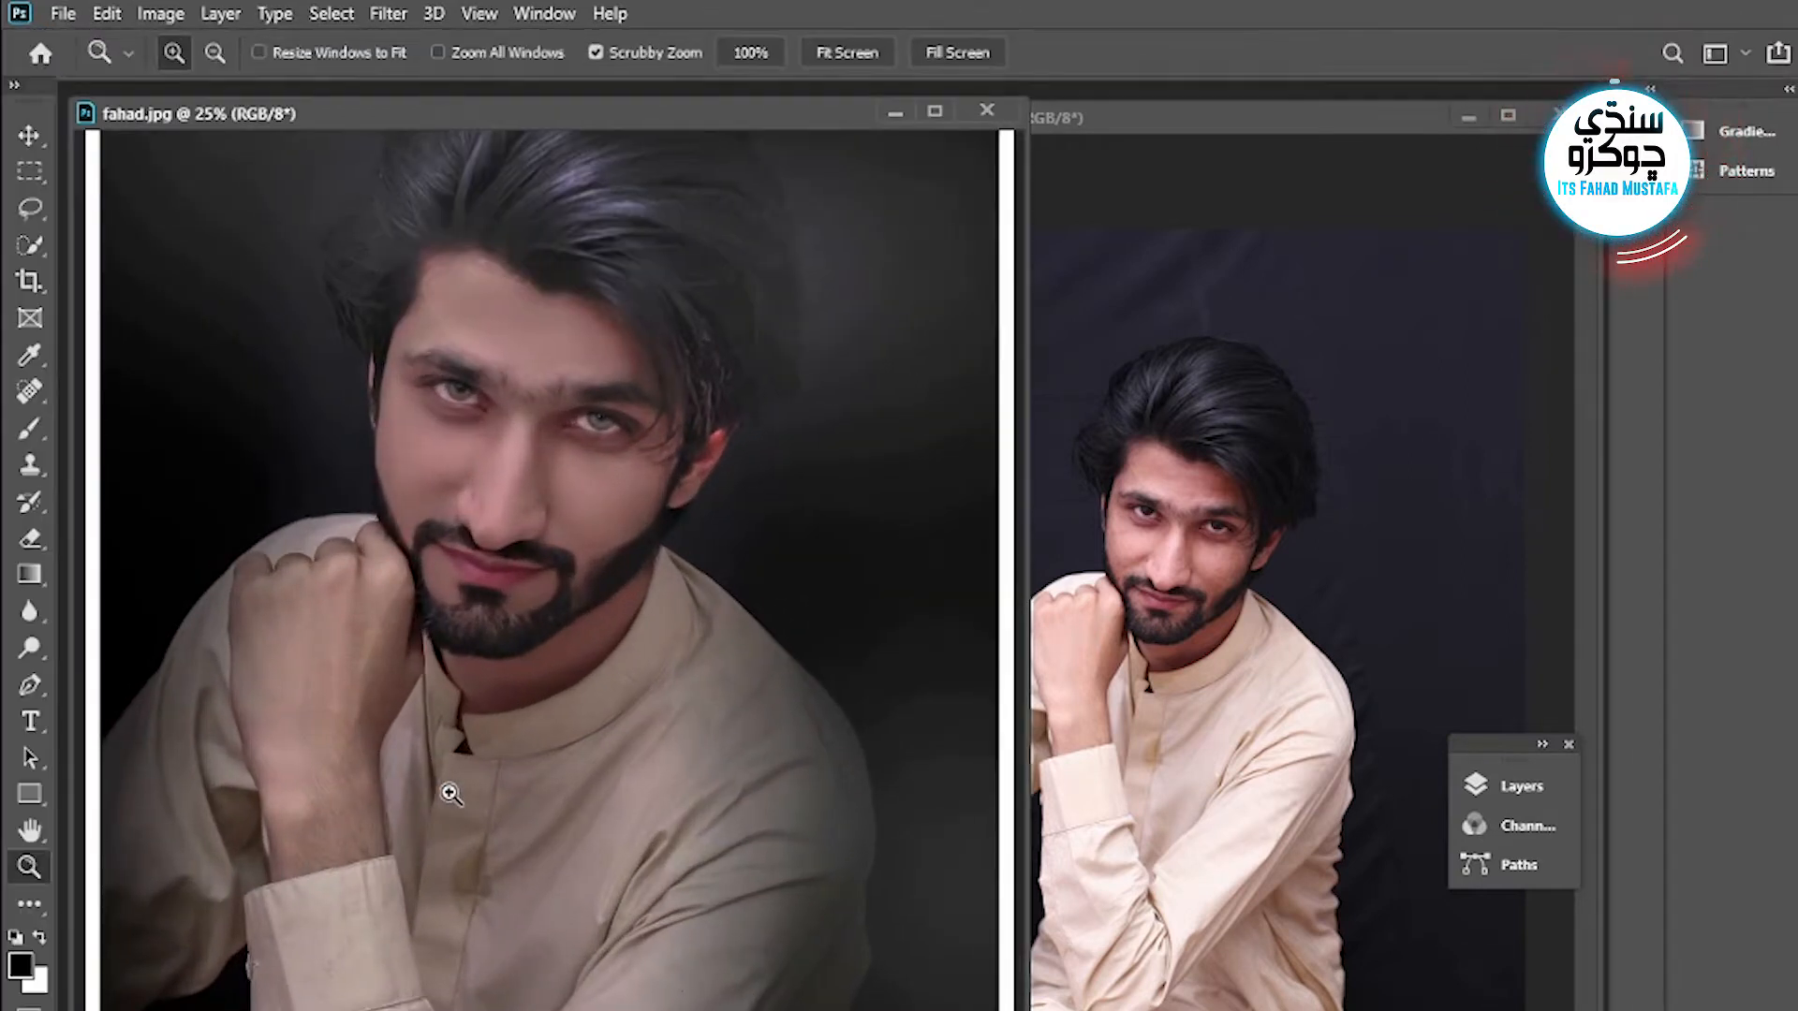
key(f)
key(f)
key(f)
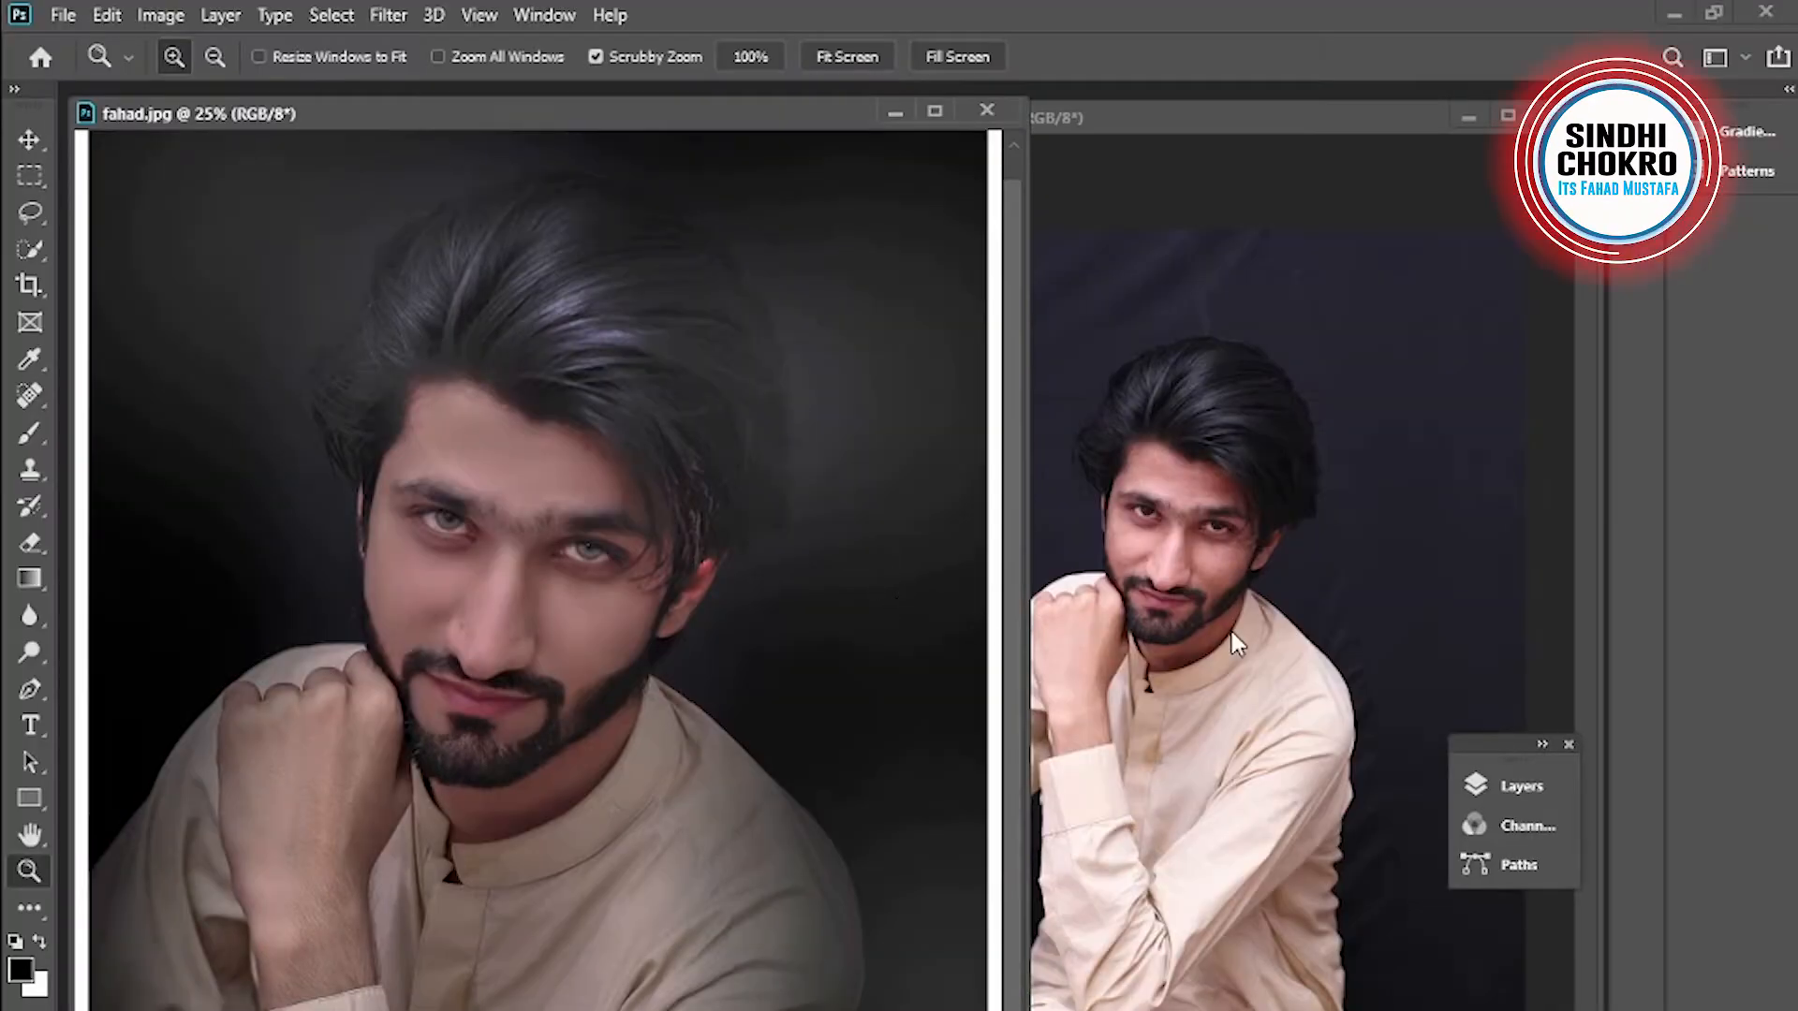
alt+click(1216, 639)
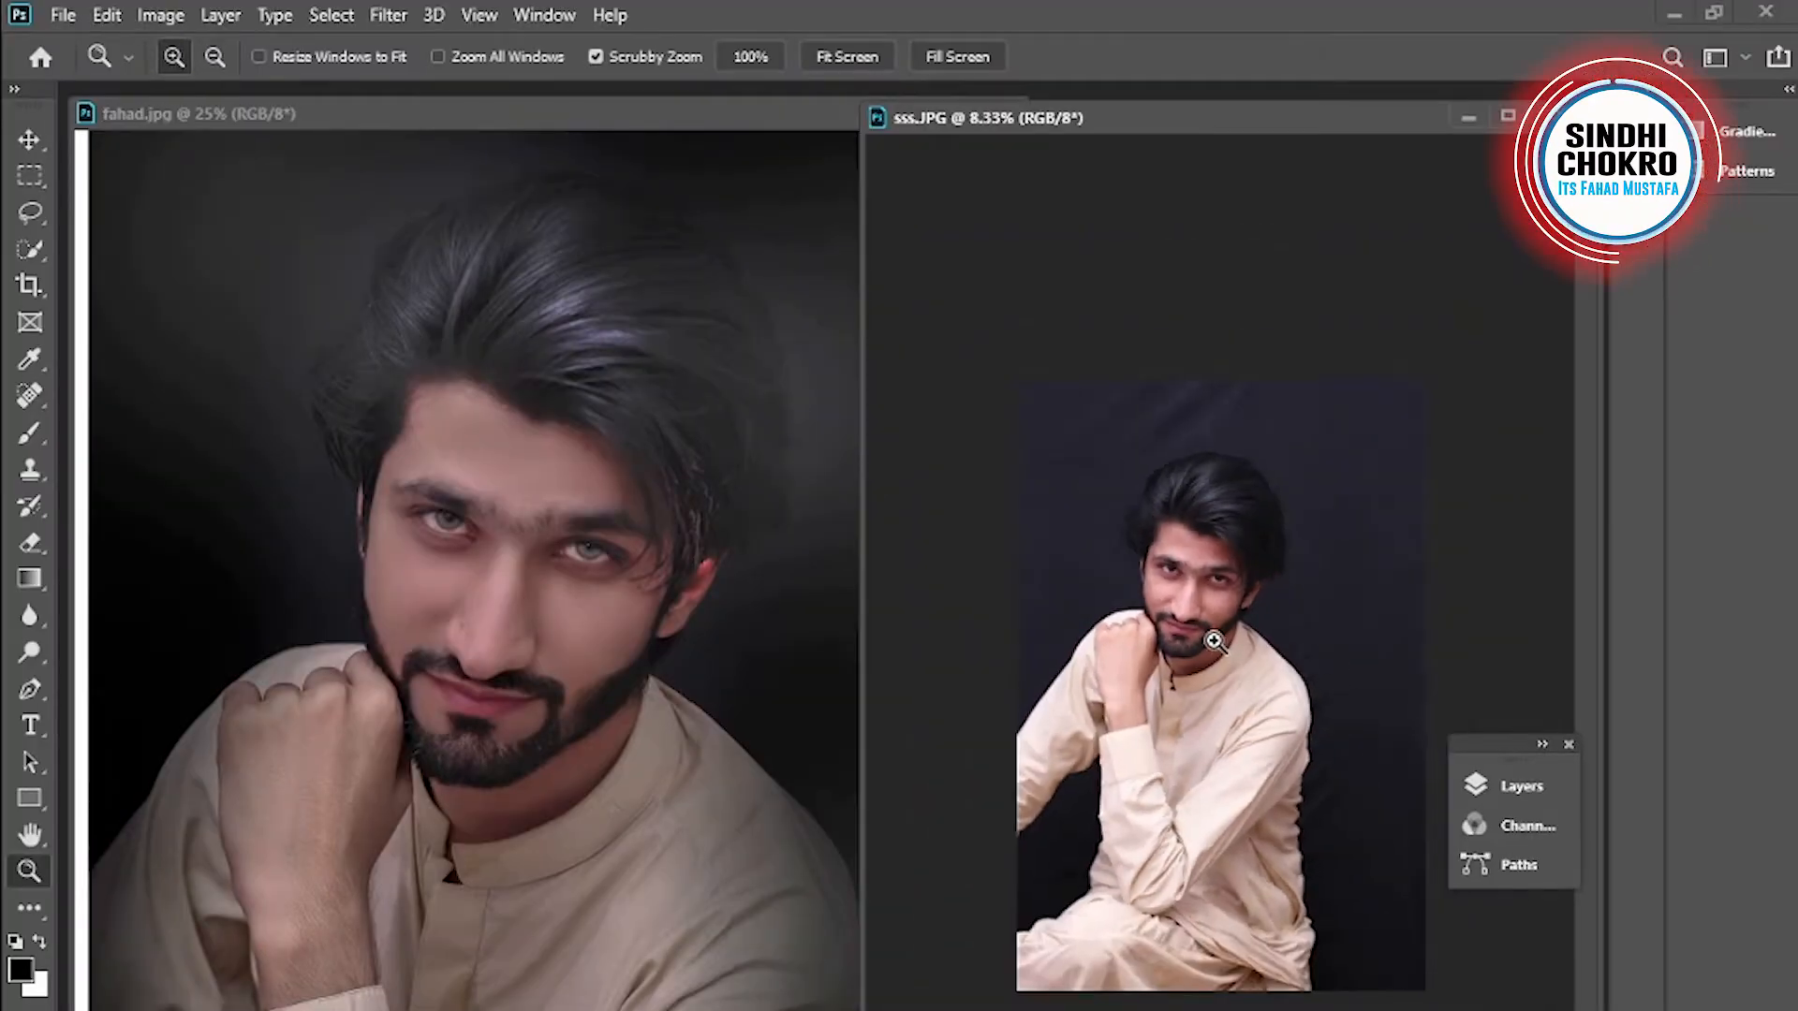
click(1215, 640)
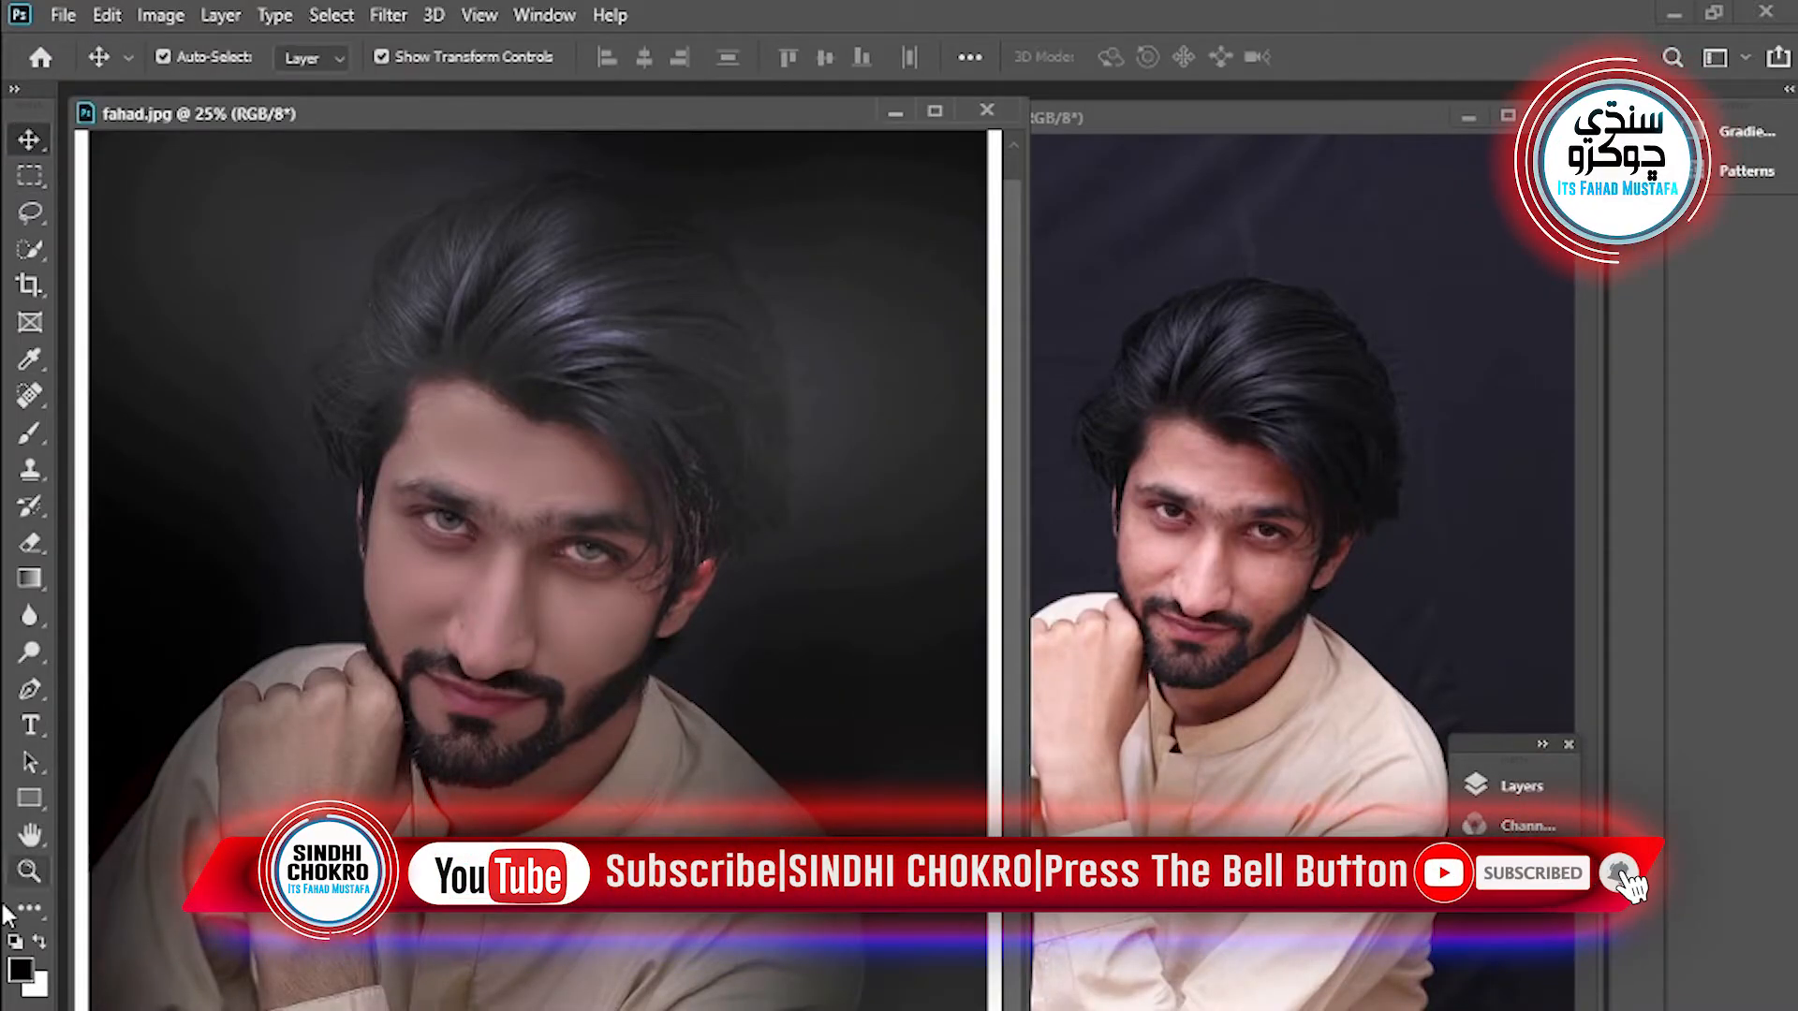
click(29, 870)
key(ctrl+minus)
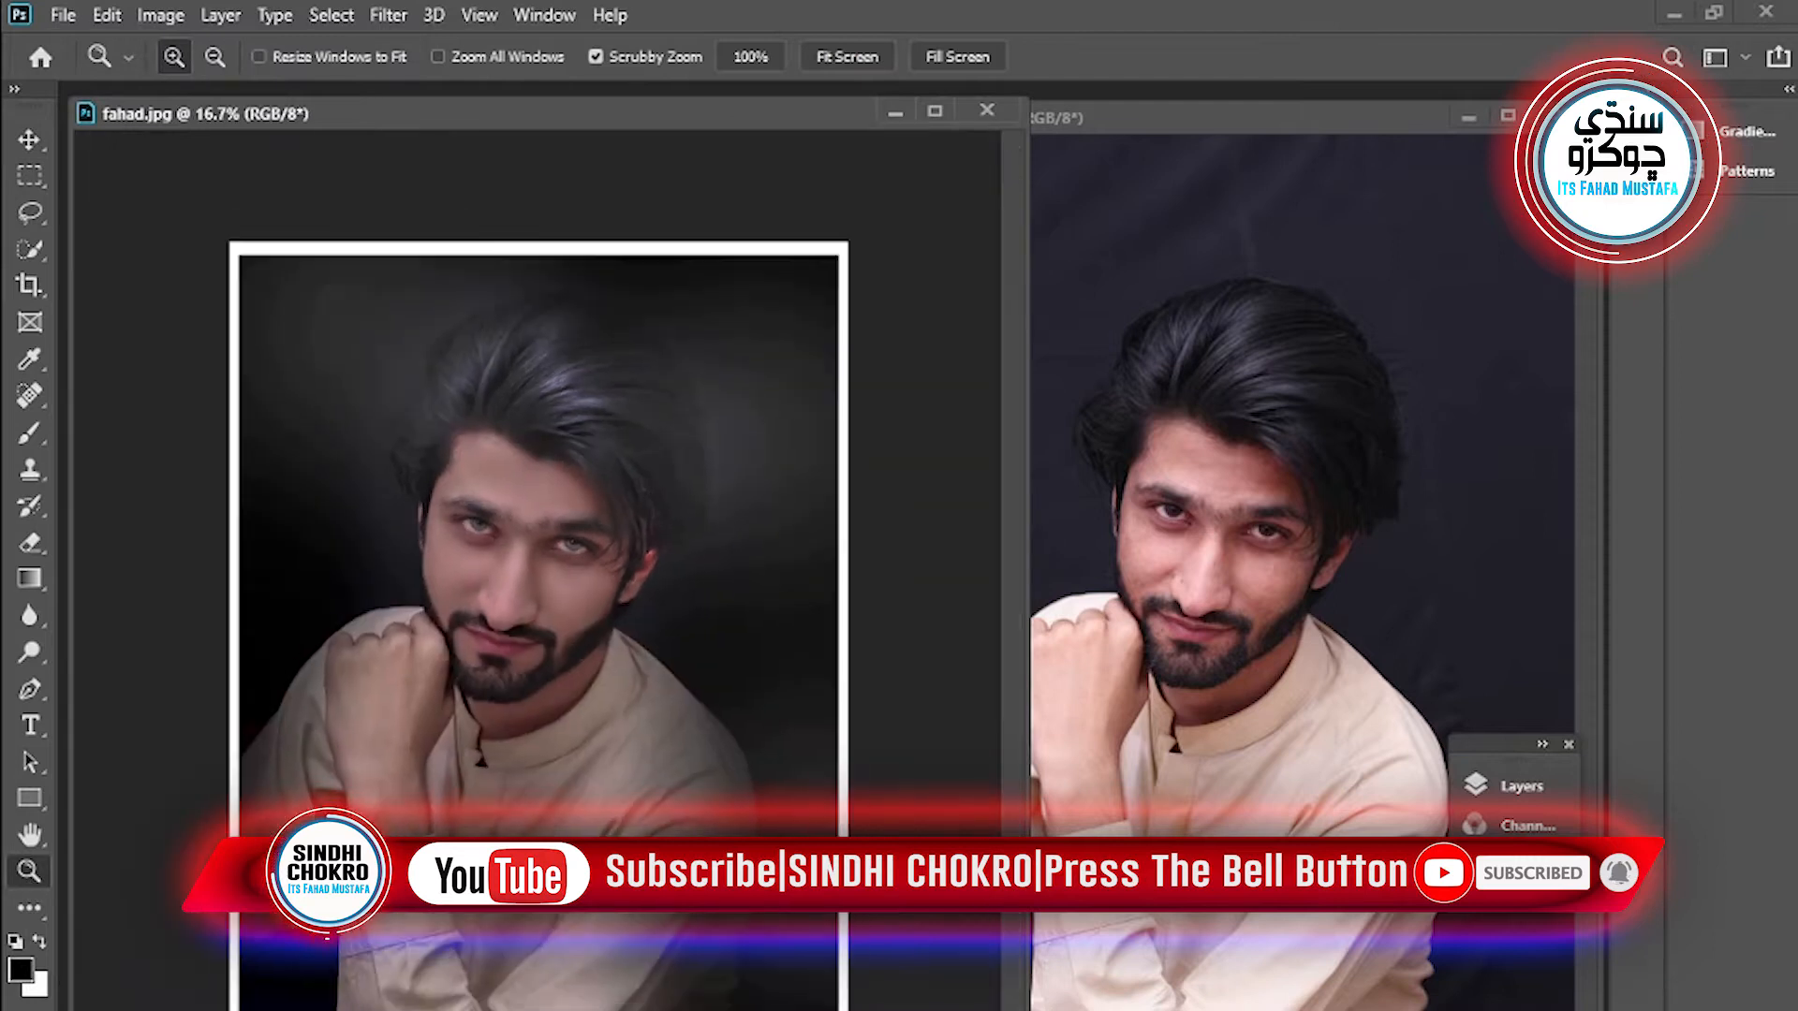
click(1182, 717)
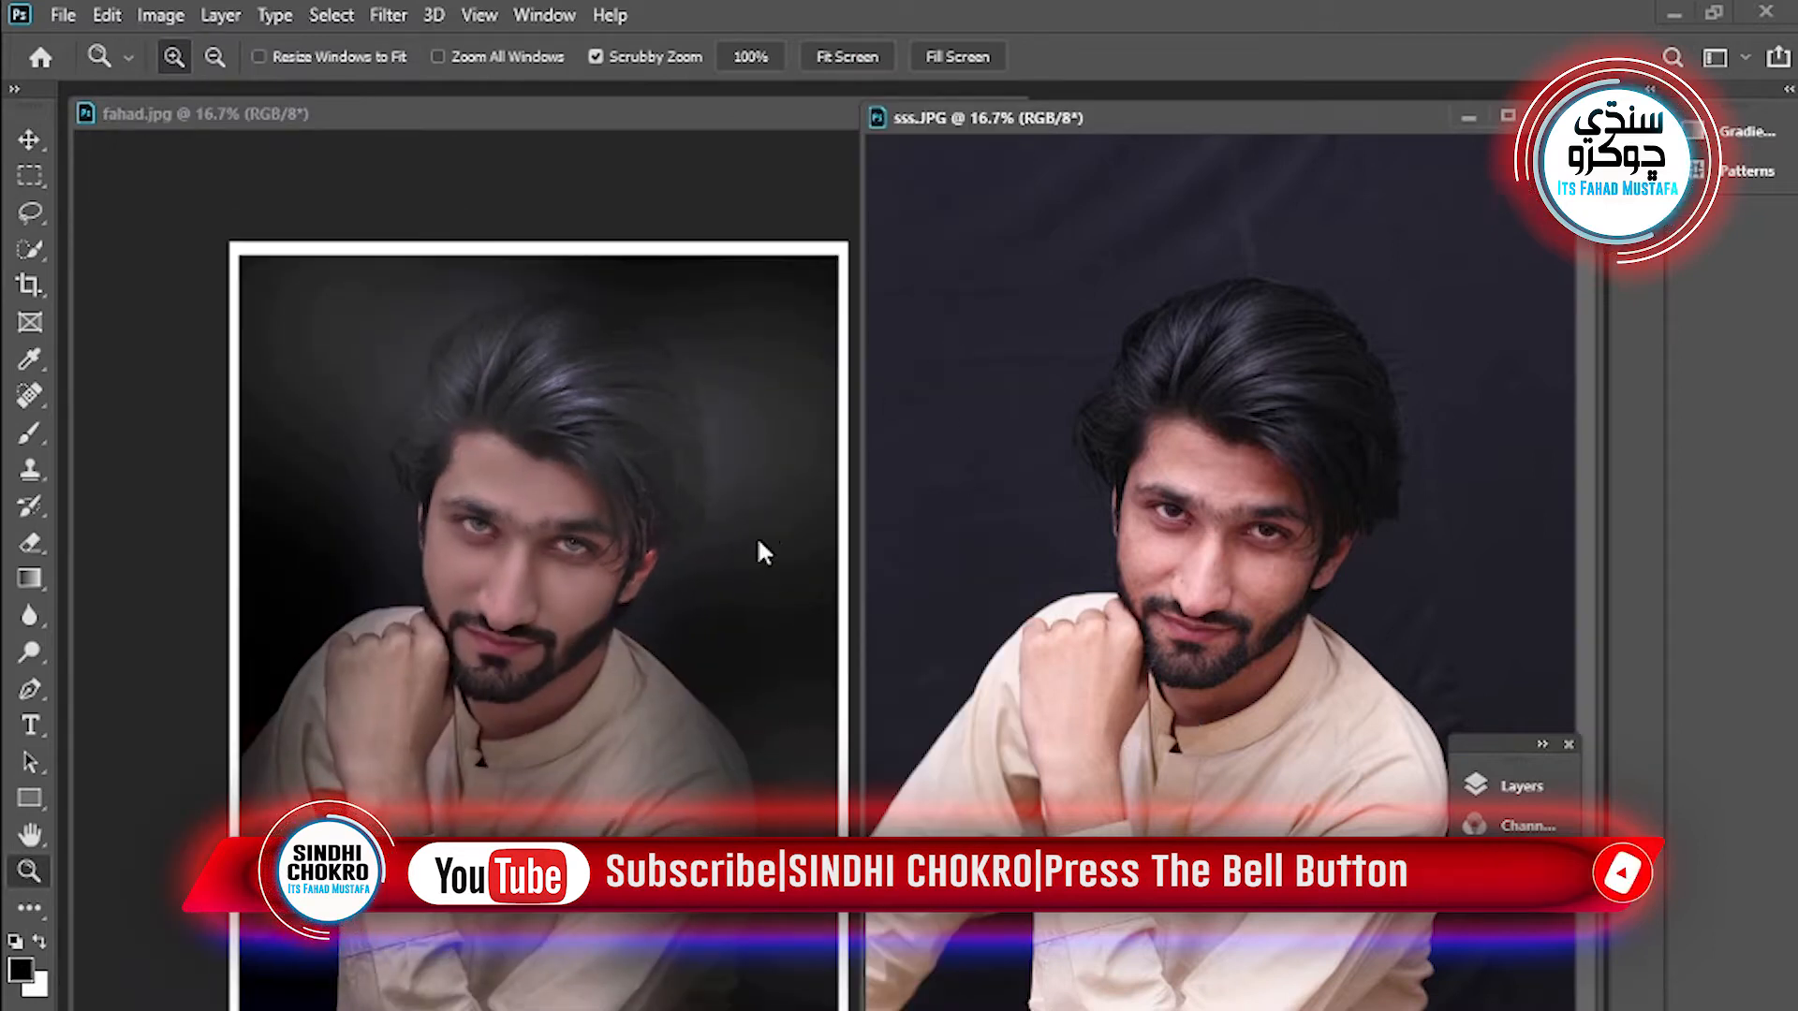
click(715, 604)
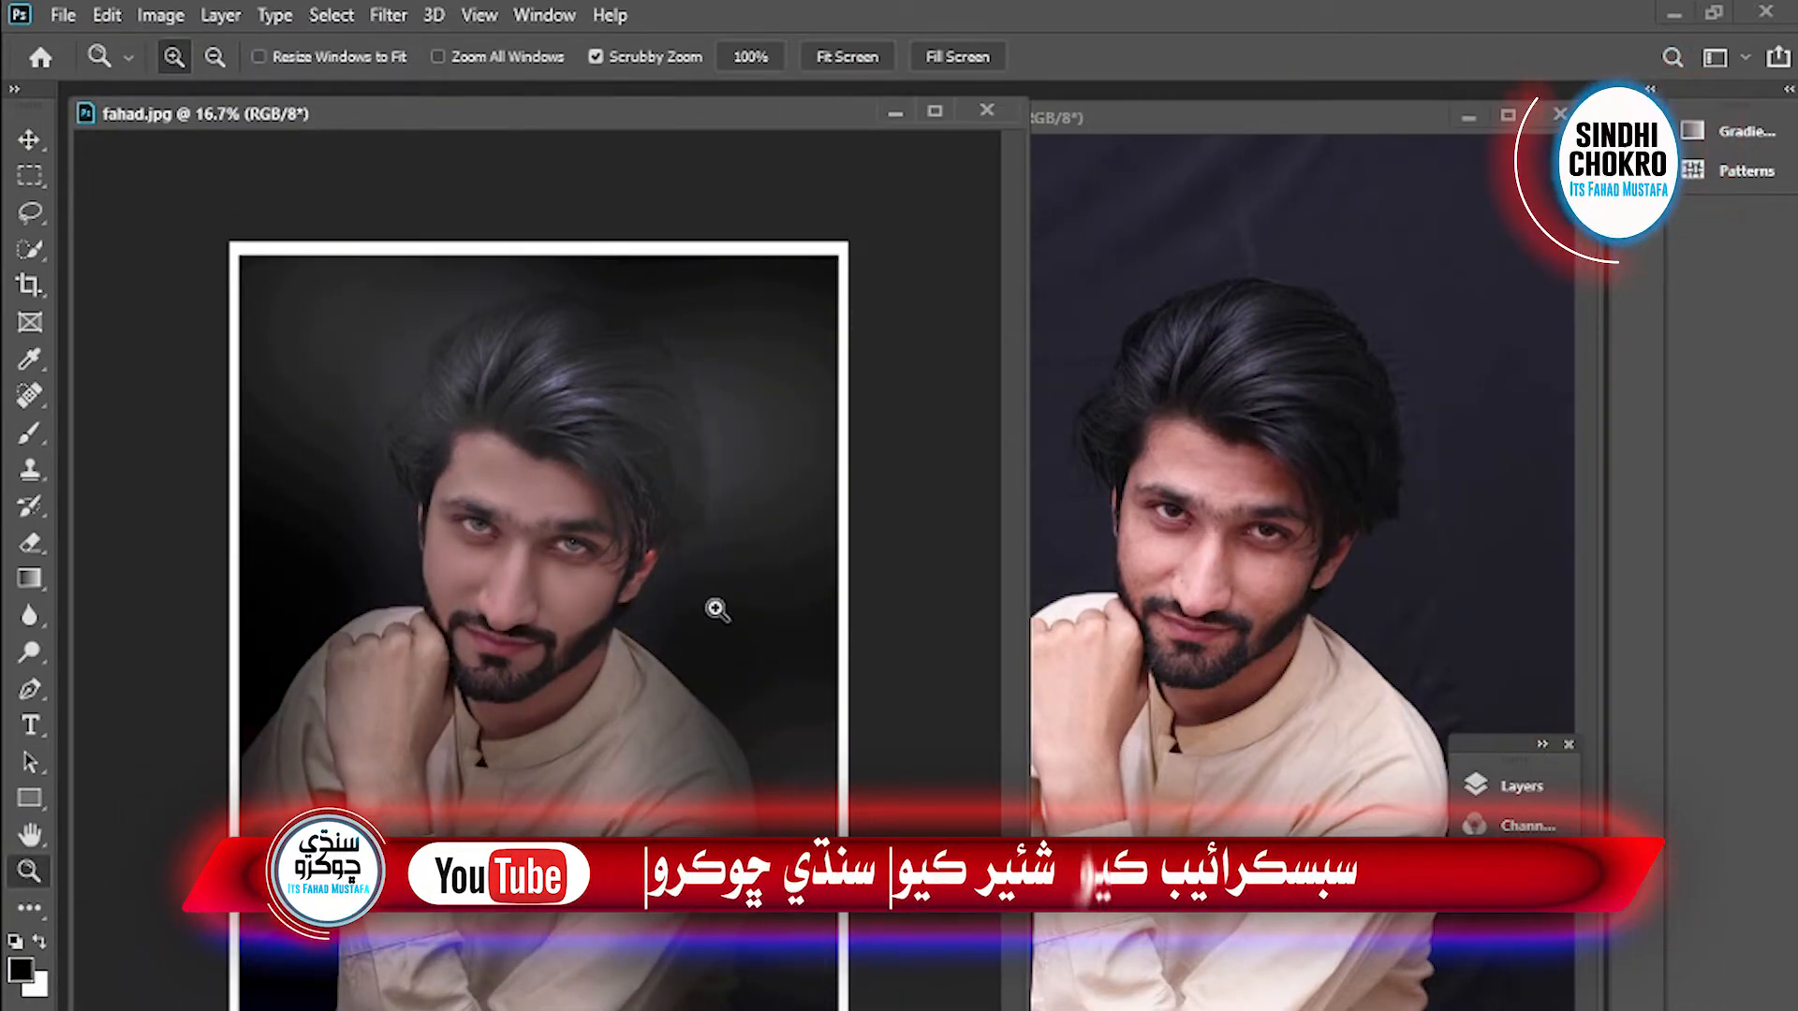
key(ctrl+plus)
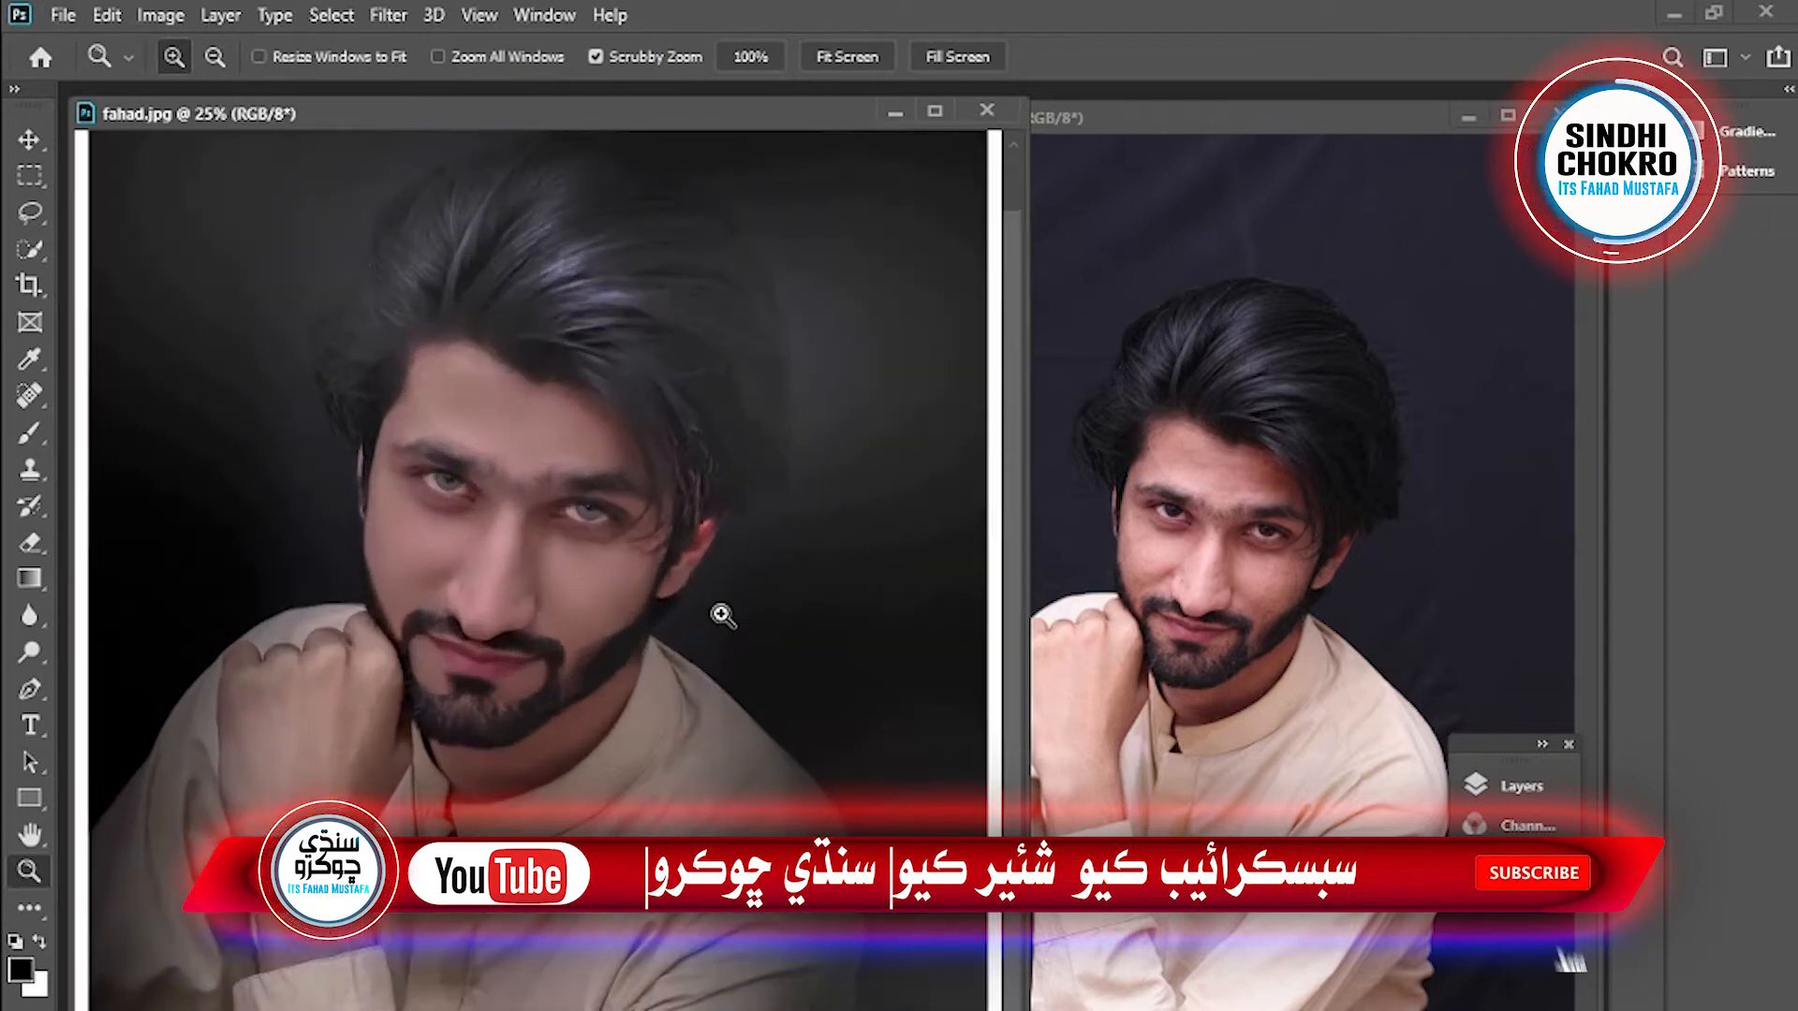
key(ctrl+minus)
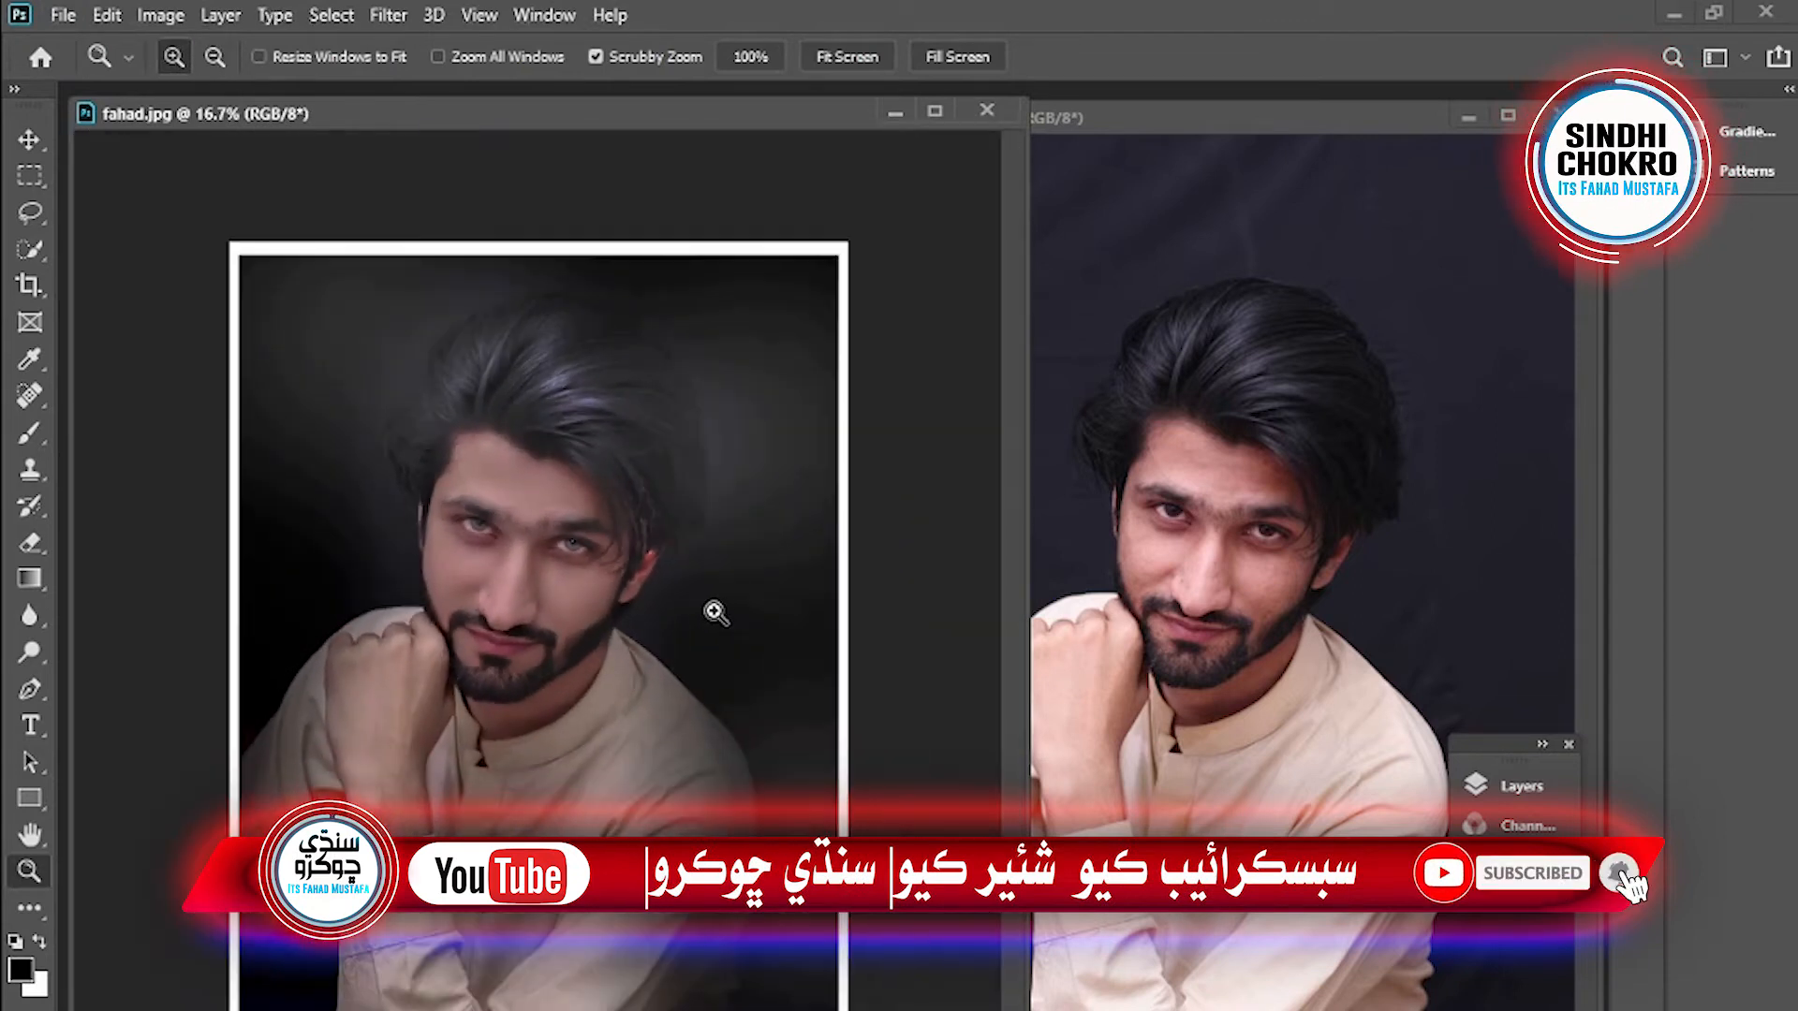
alt+click(556, 580)
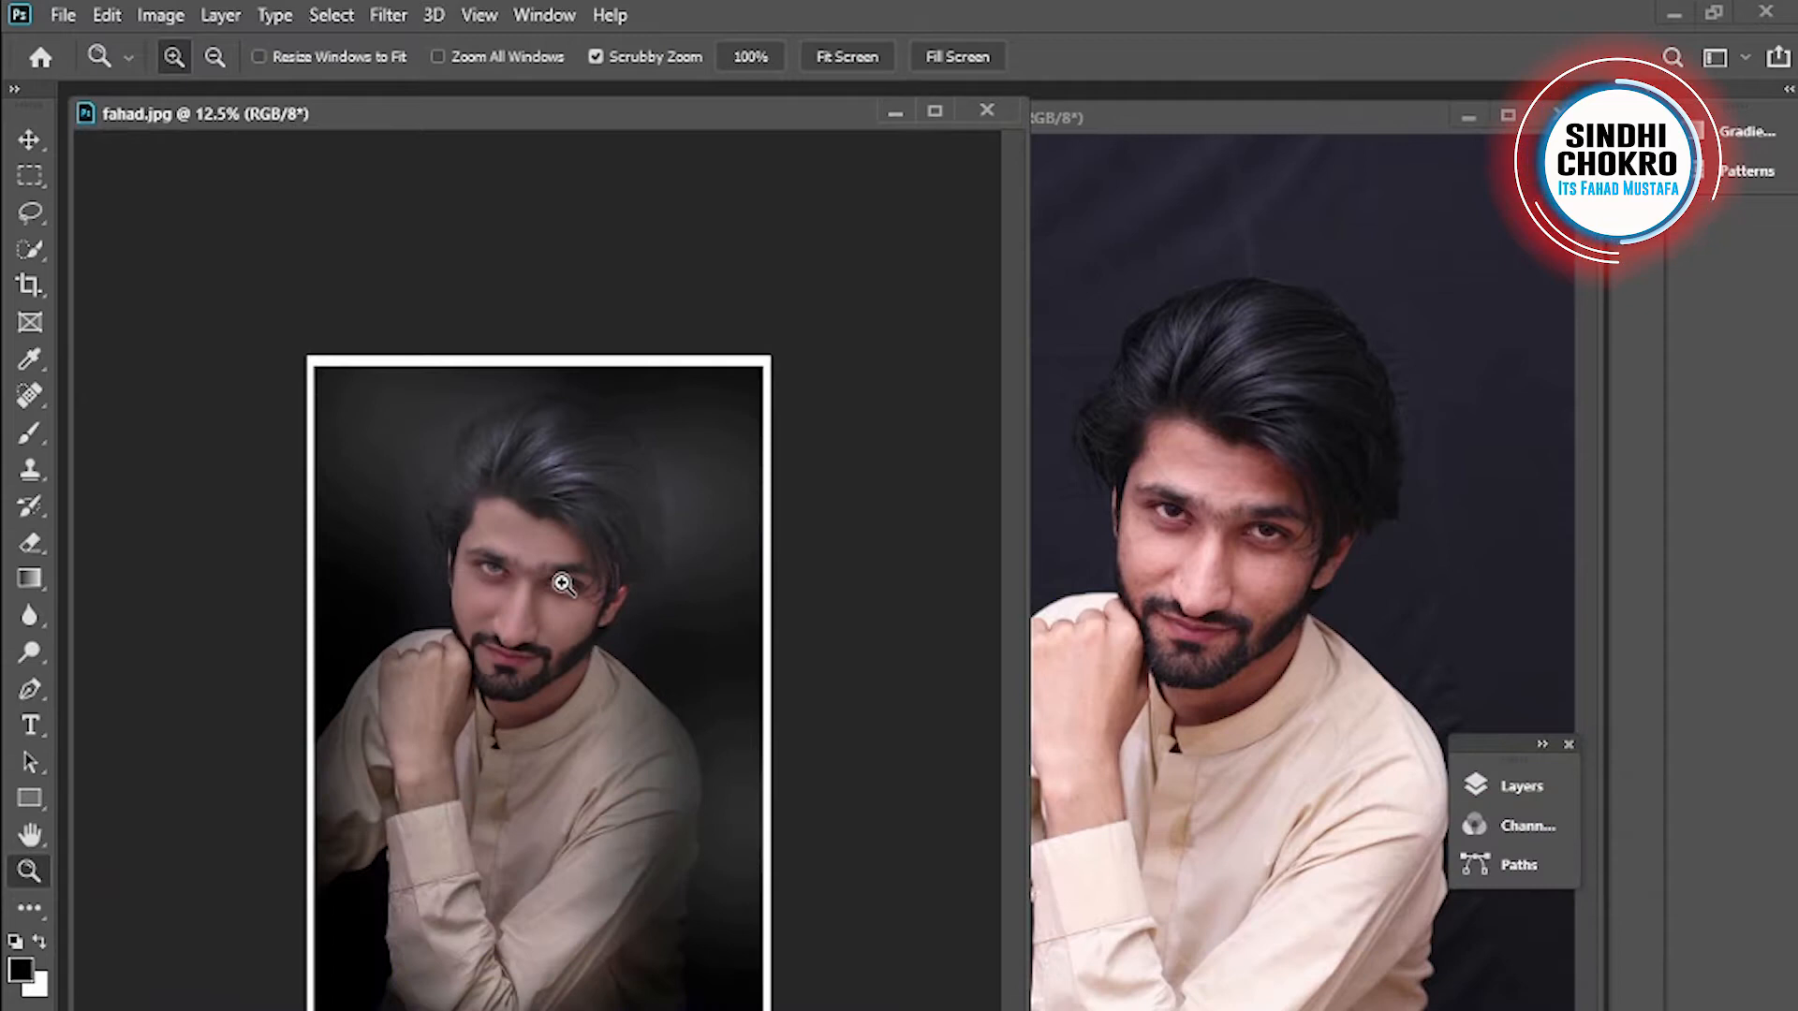
key(alt)
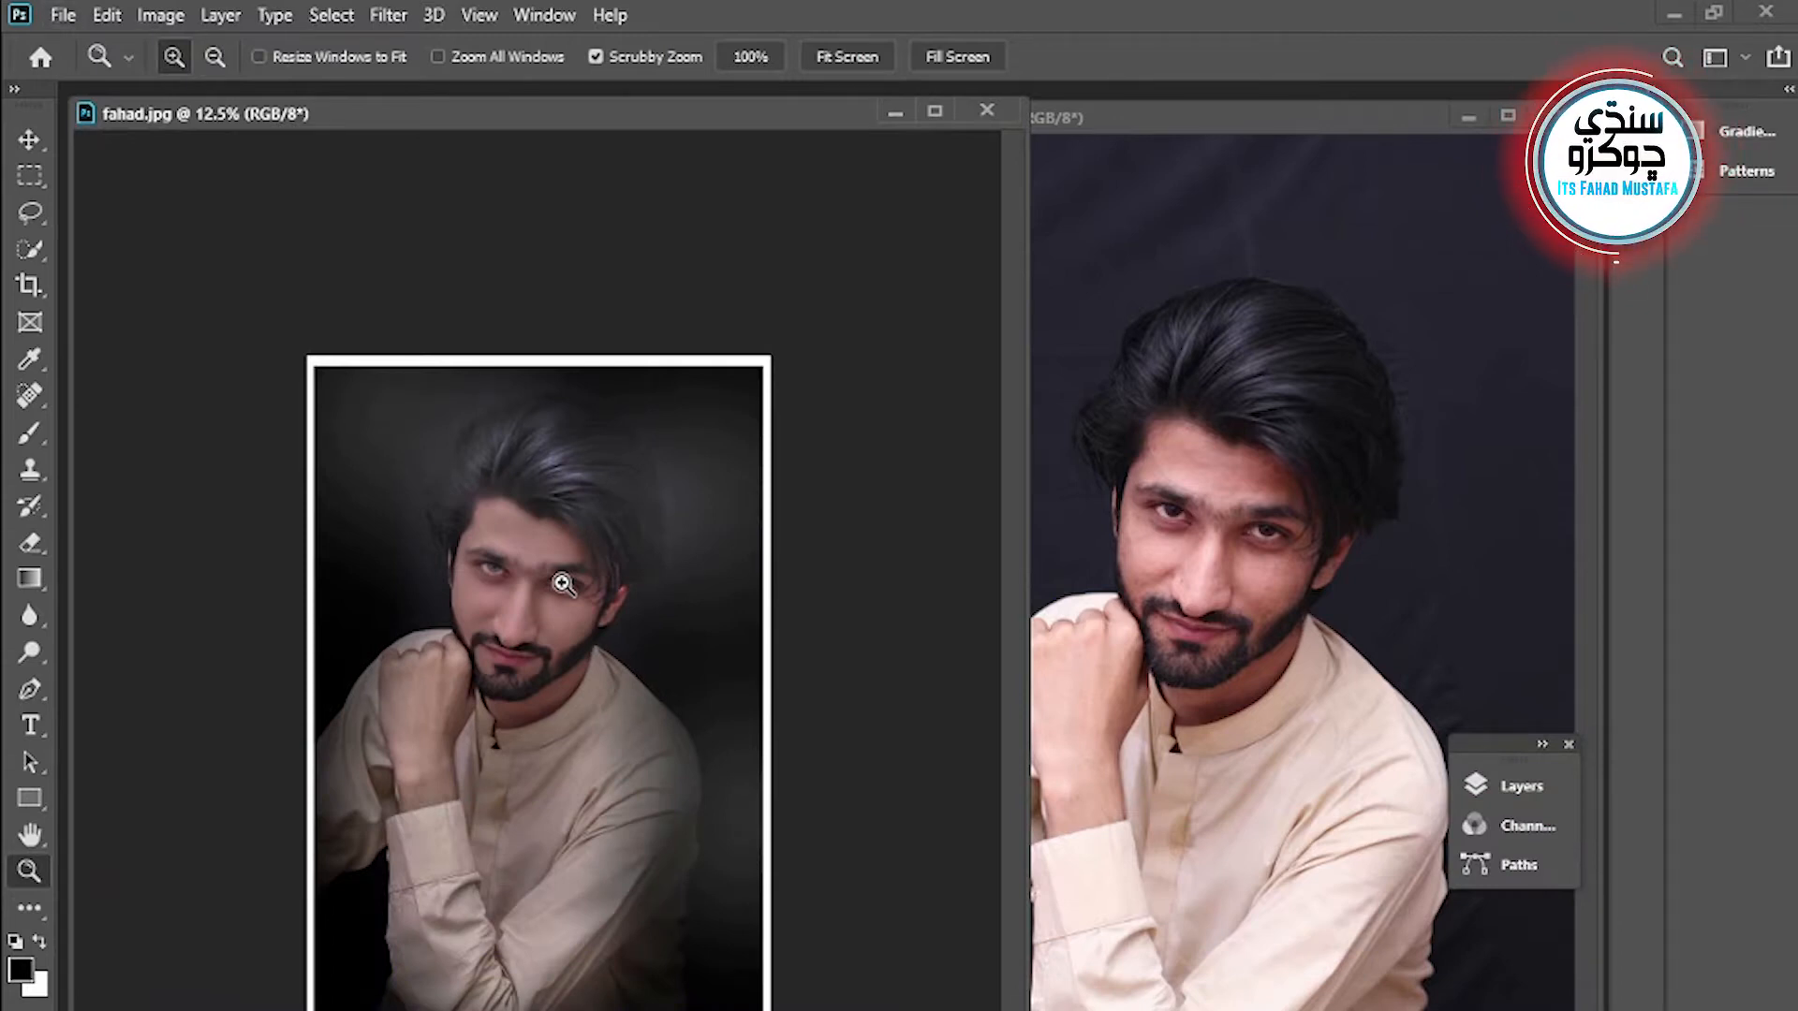
click(562, 584)
click(565, 588)
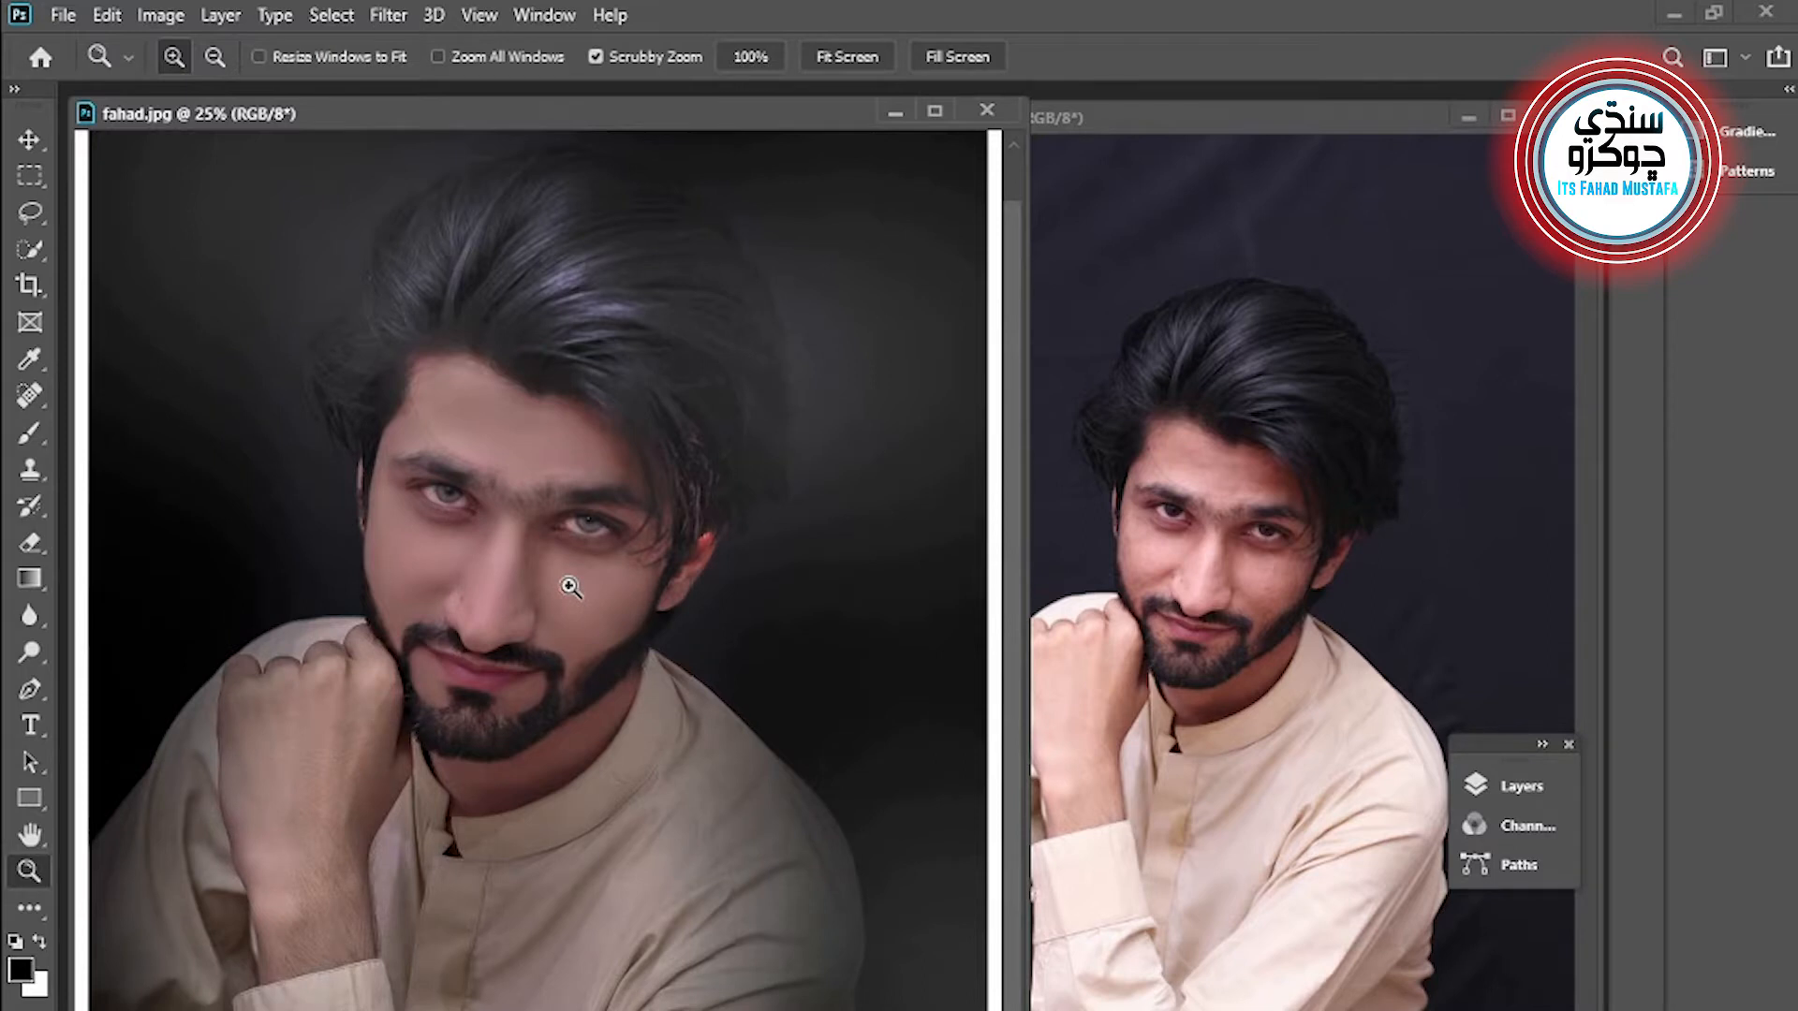
alt+click(682, 531)
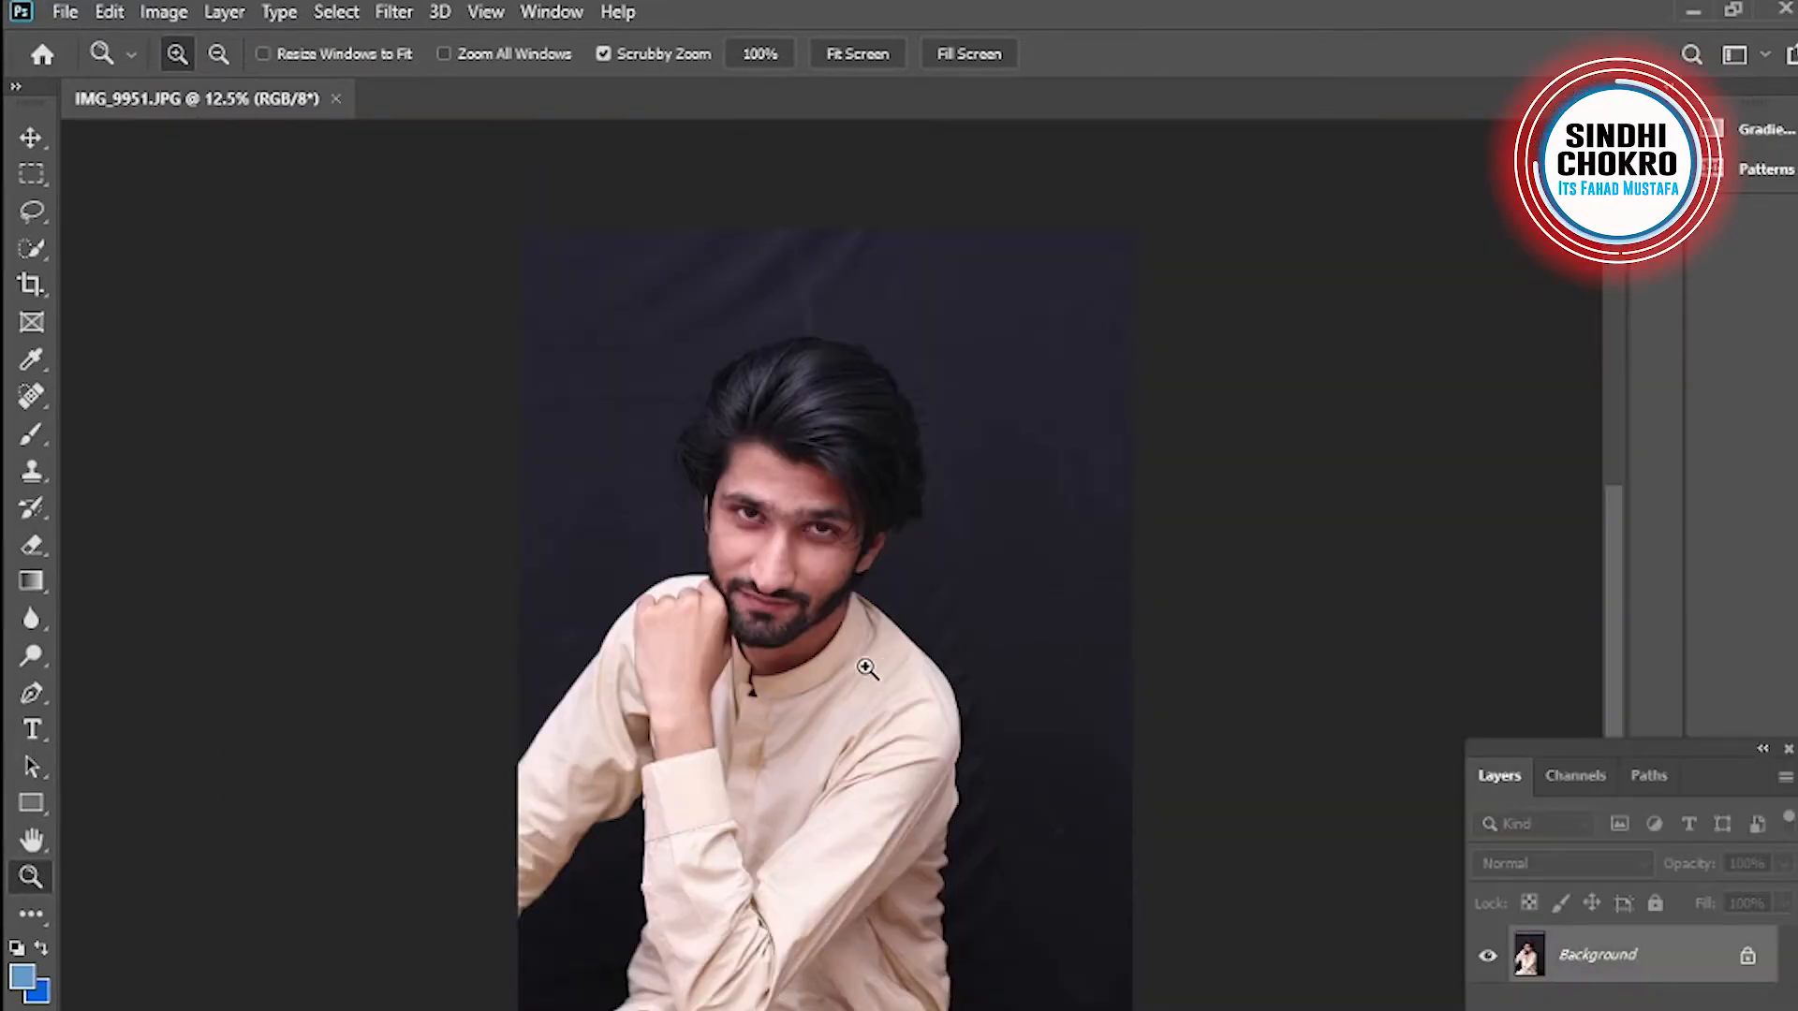
- In the Camera Raw filter, set Exposure to -0.40, Contrast +5, Highlights -51, Shadows -50, Whites +16 and Texture +16
click(829, 550)
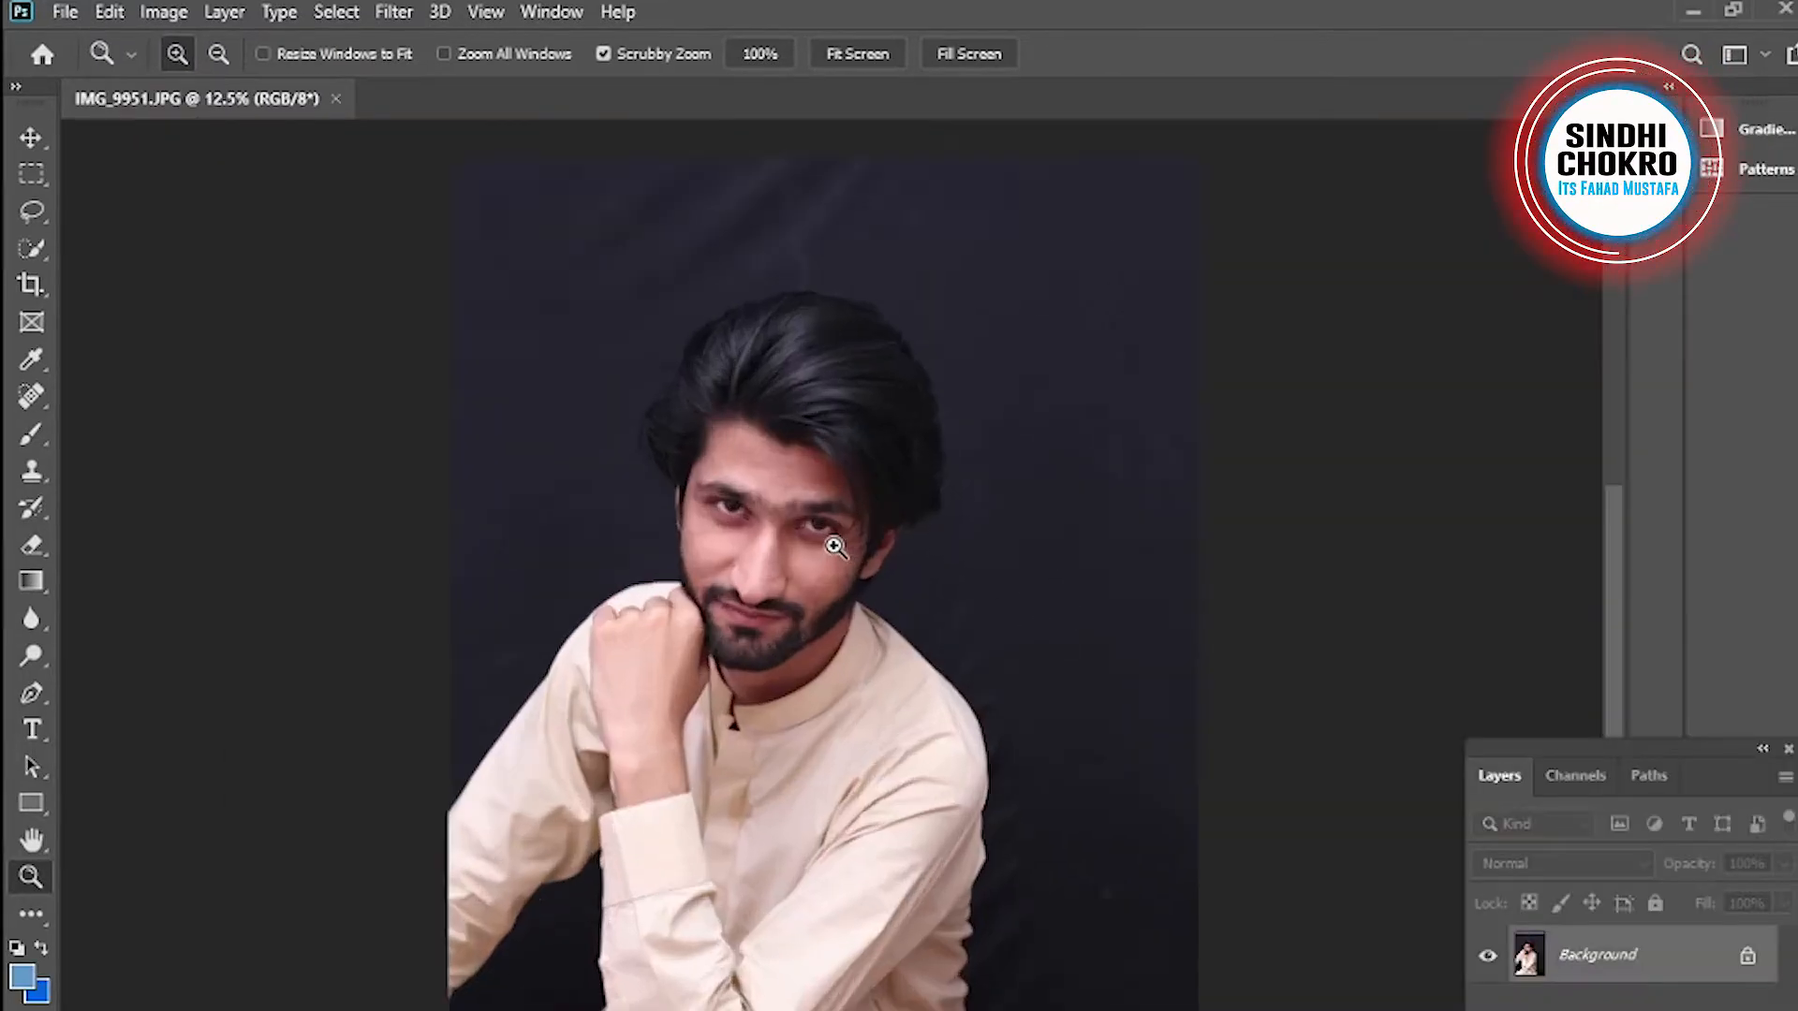
click(821, 534)
click(822, 545)
drag(819, 632, 828, 693)
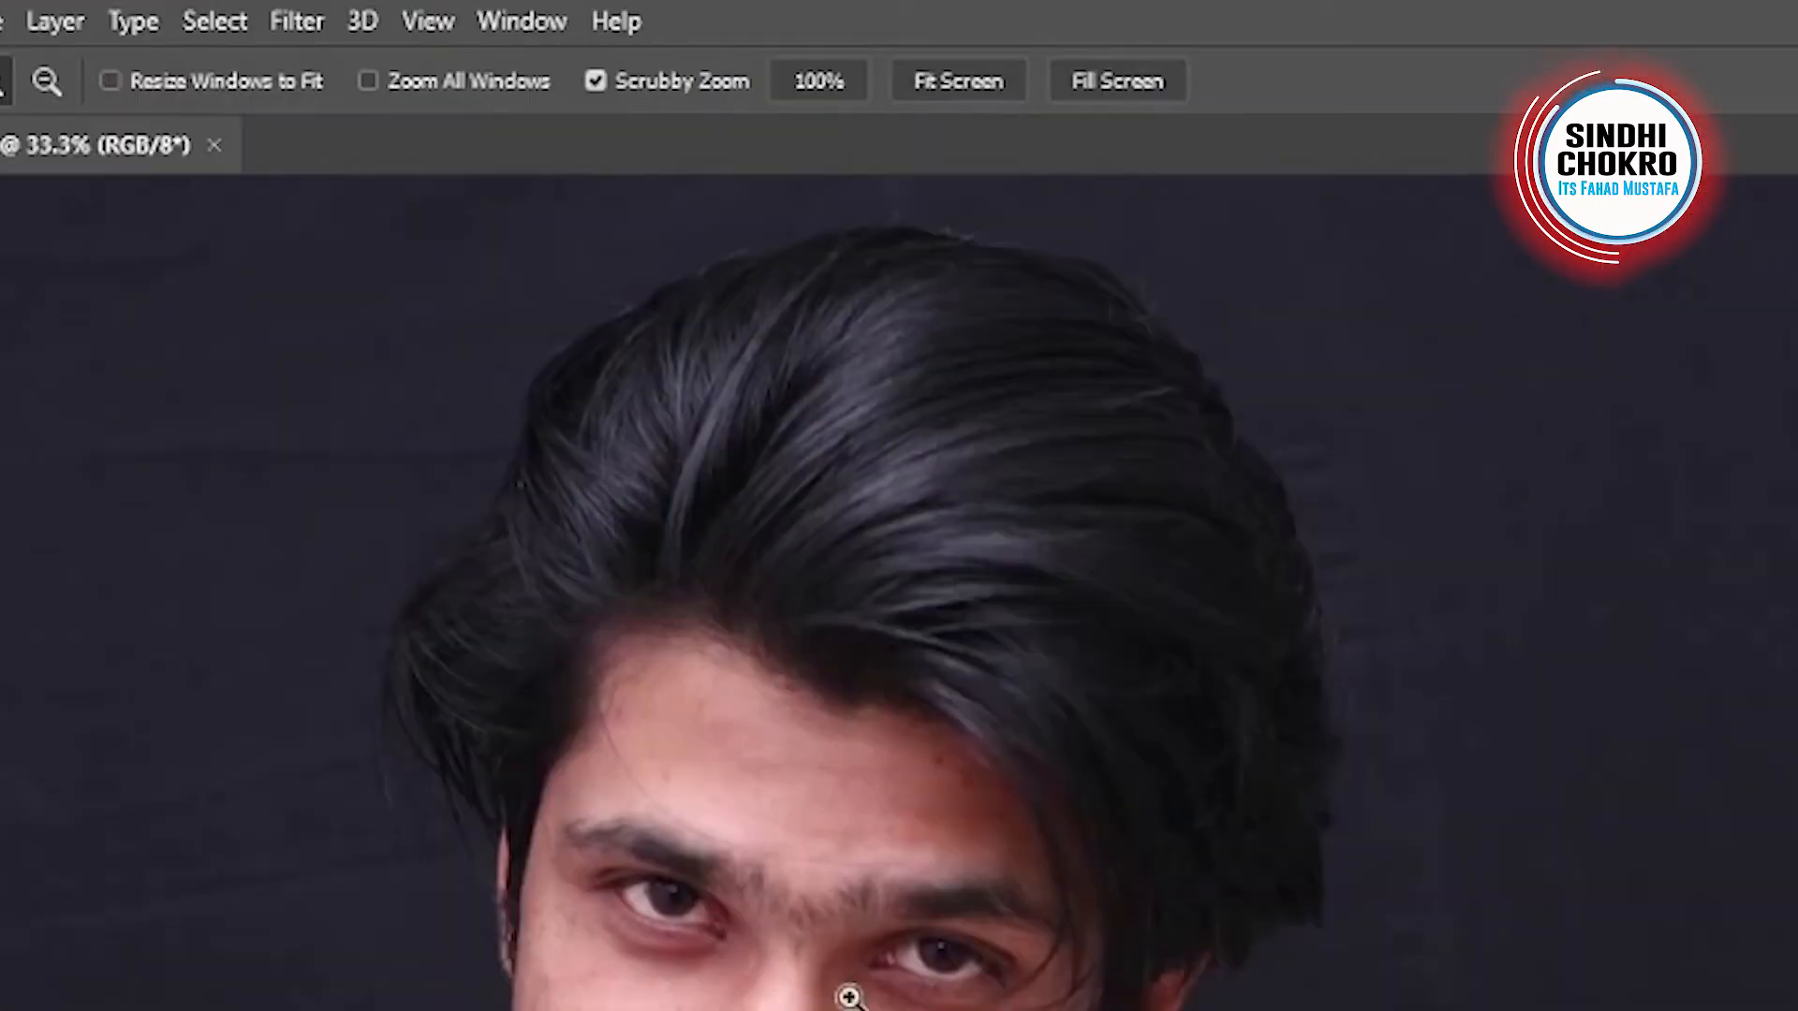
click(296, 19)
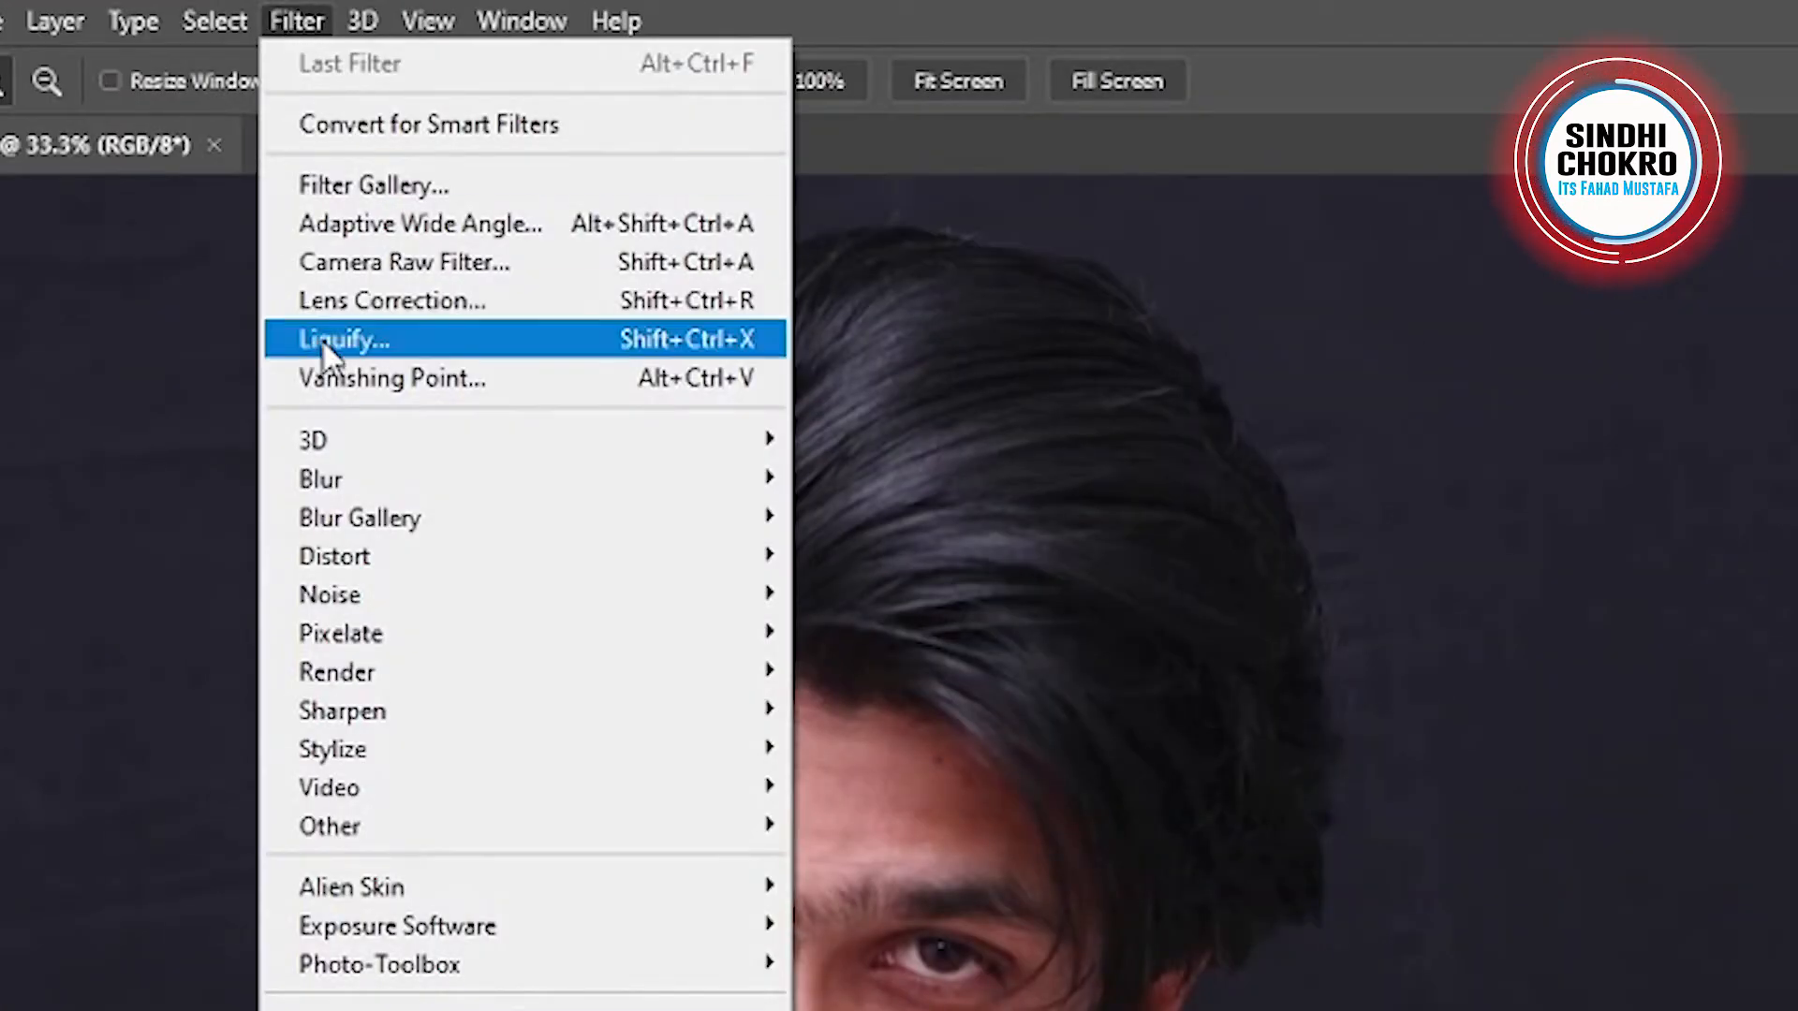
click(463, 262)
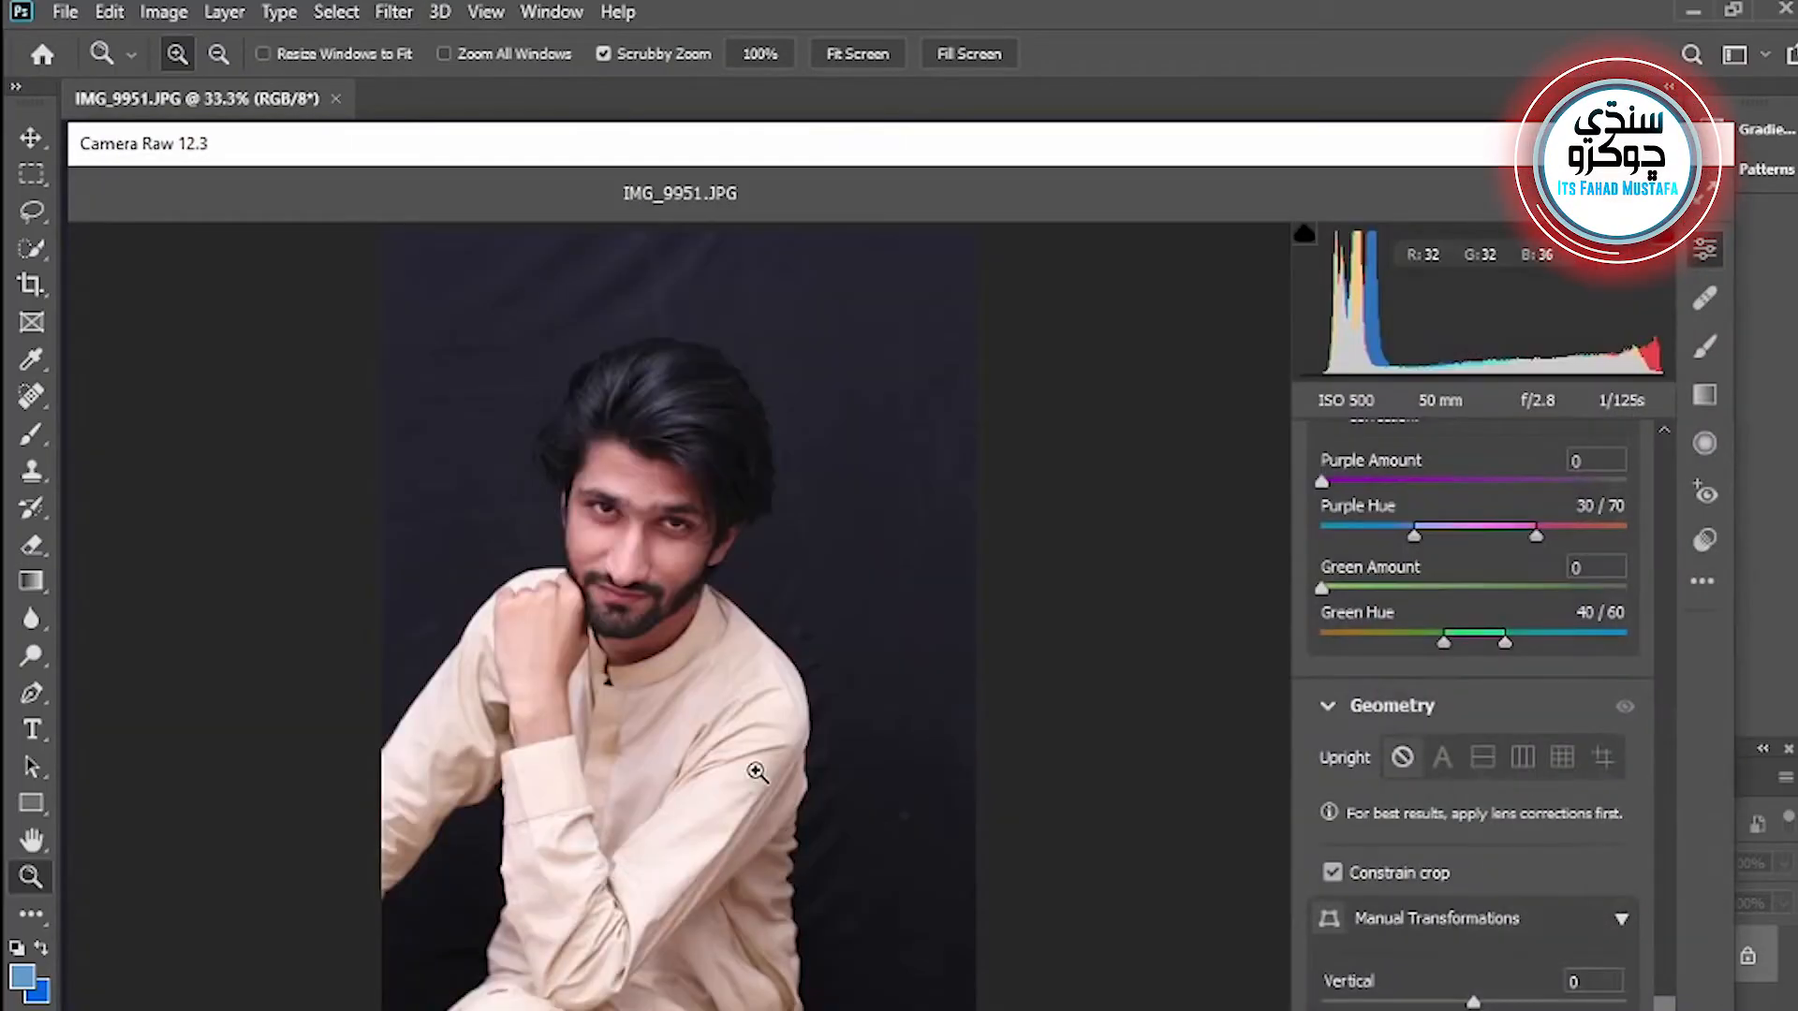
drag(1473, 787, 1524, 969)
scroll(1473, 930, down, 2)
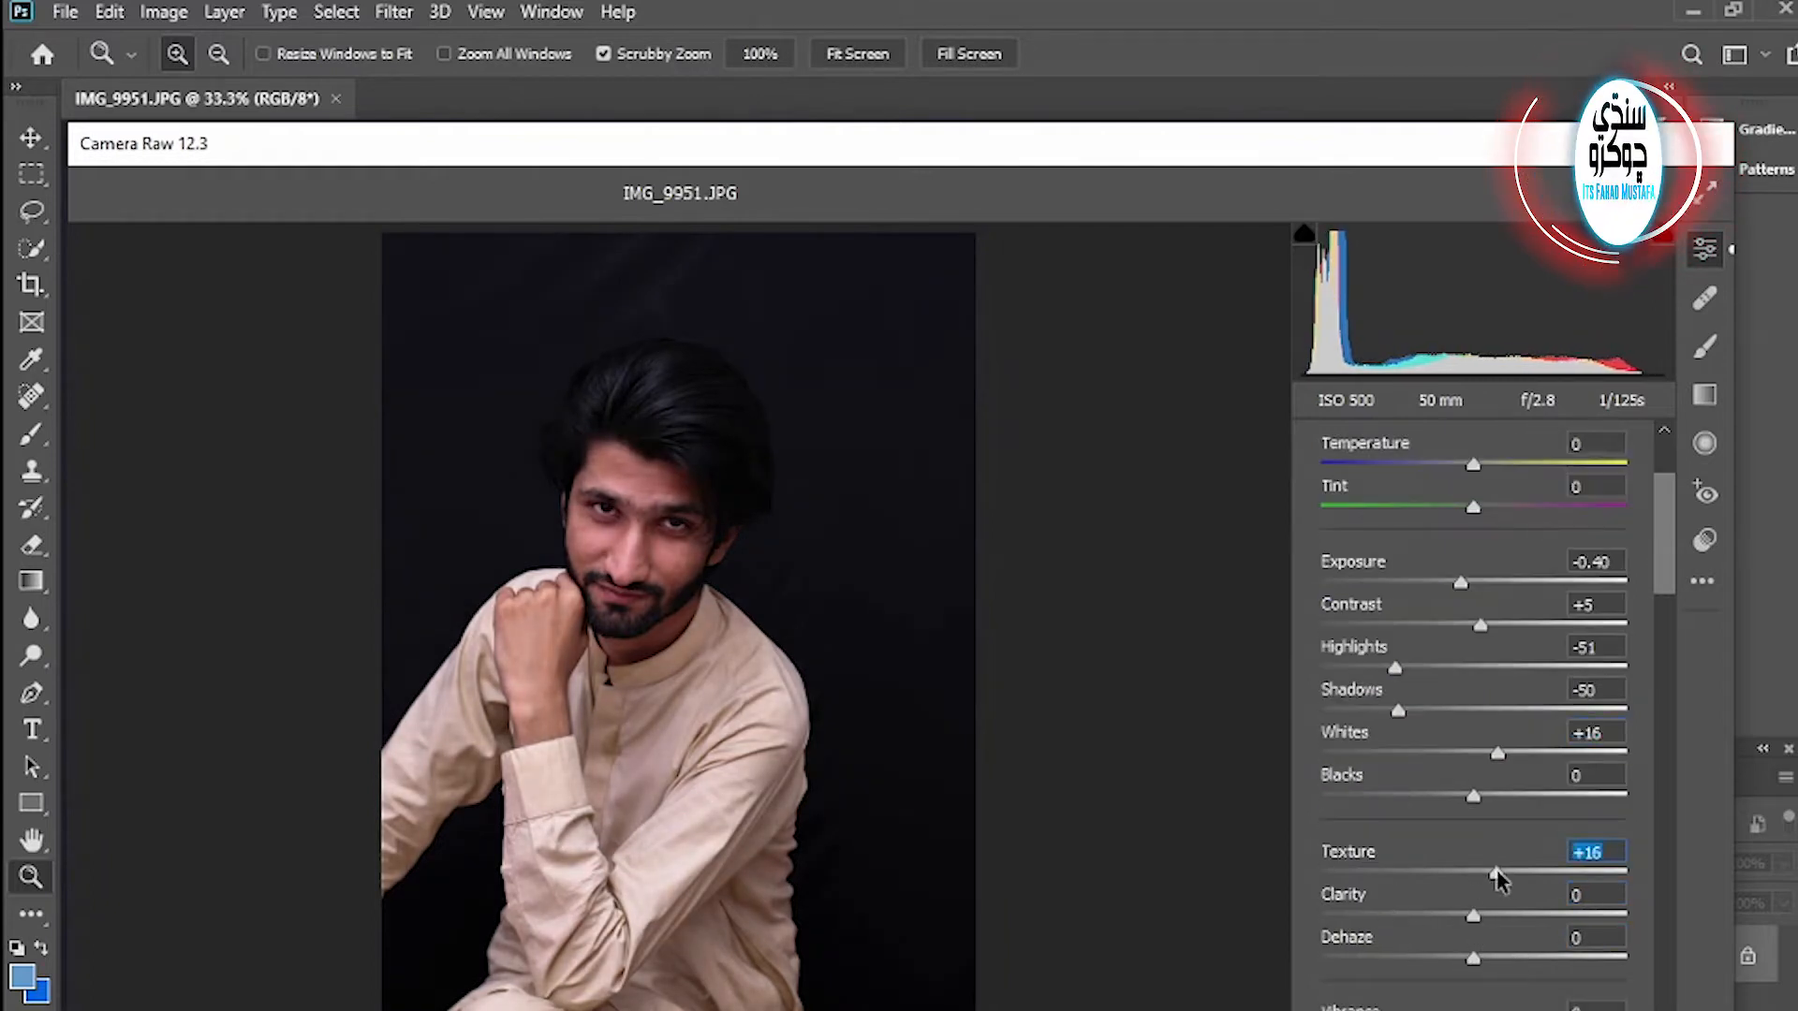
drag(1412, 1010, 1464, 1010)
- Reduce the Oranges saturation, set the Oranges luminance to +19 and apply the Camera Raw adjustments
scroll(1477, 946, down, 10)
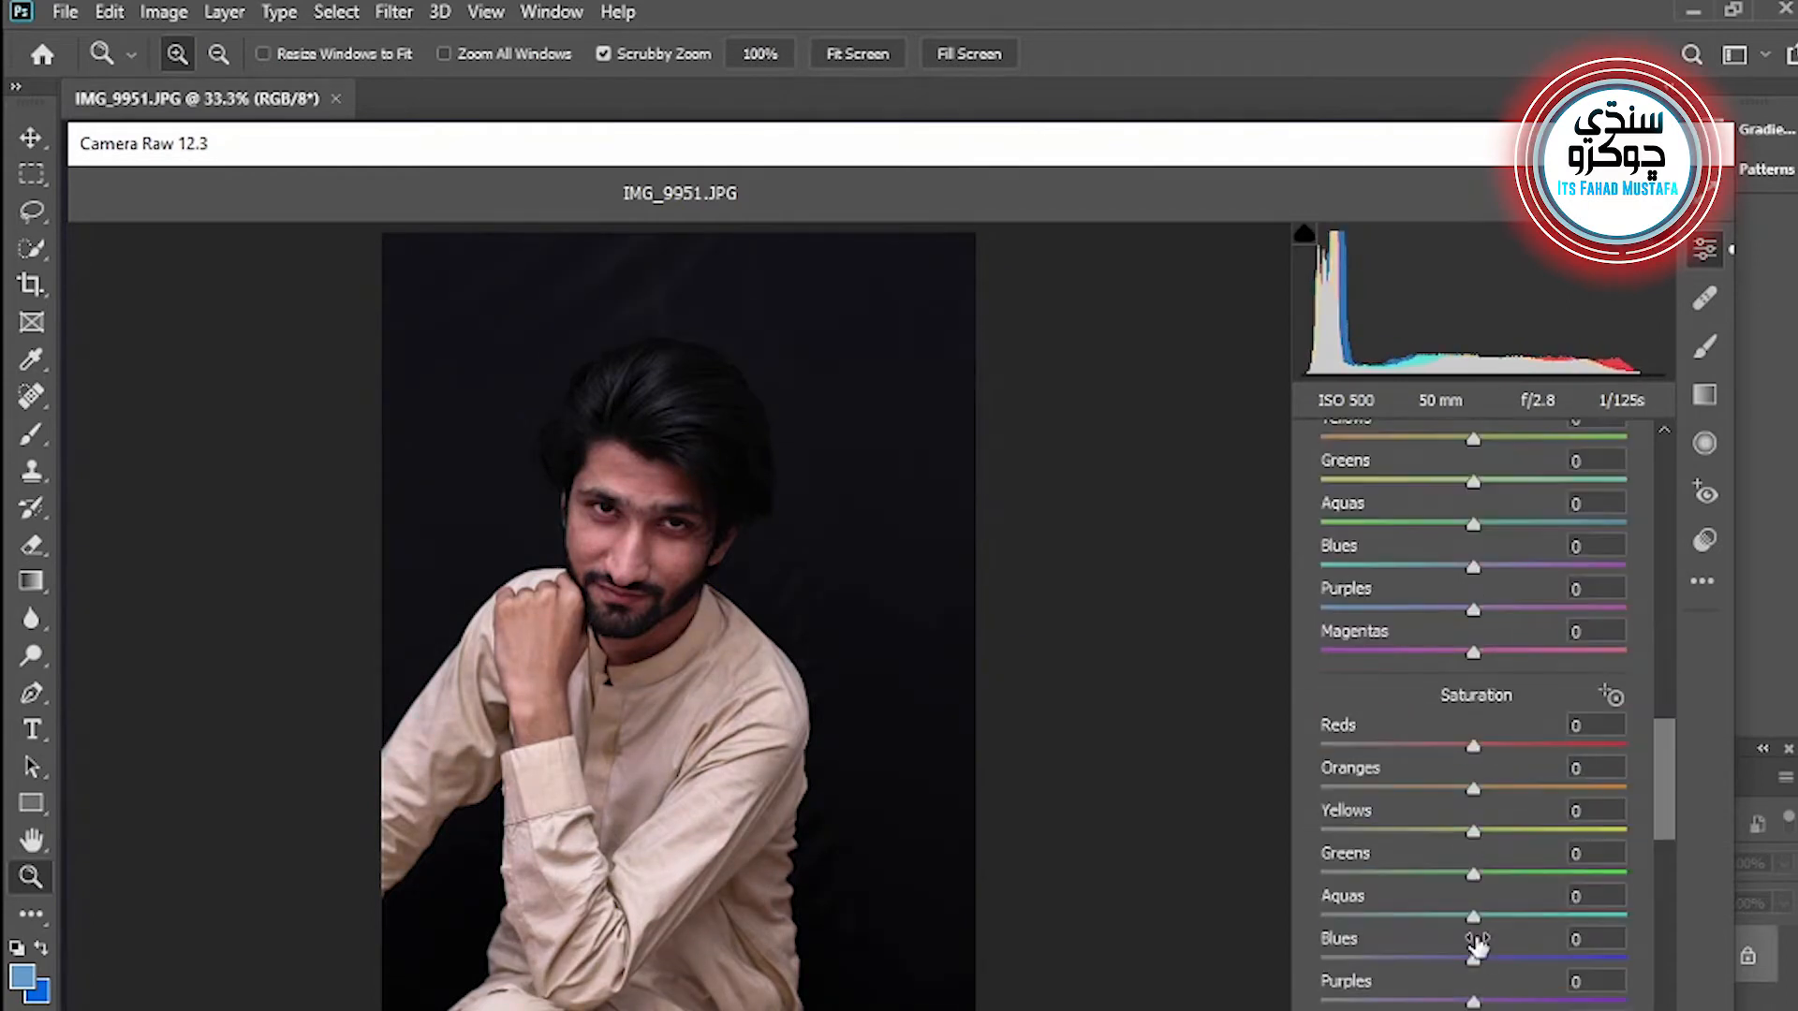
click(1449, 792)
scroll(1460, 824, down, 3)
click(1503, 910)
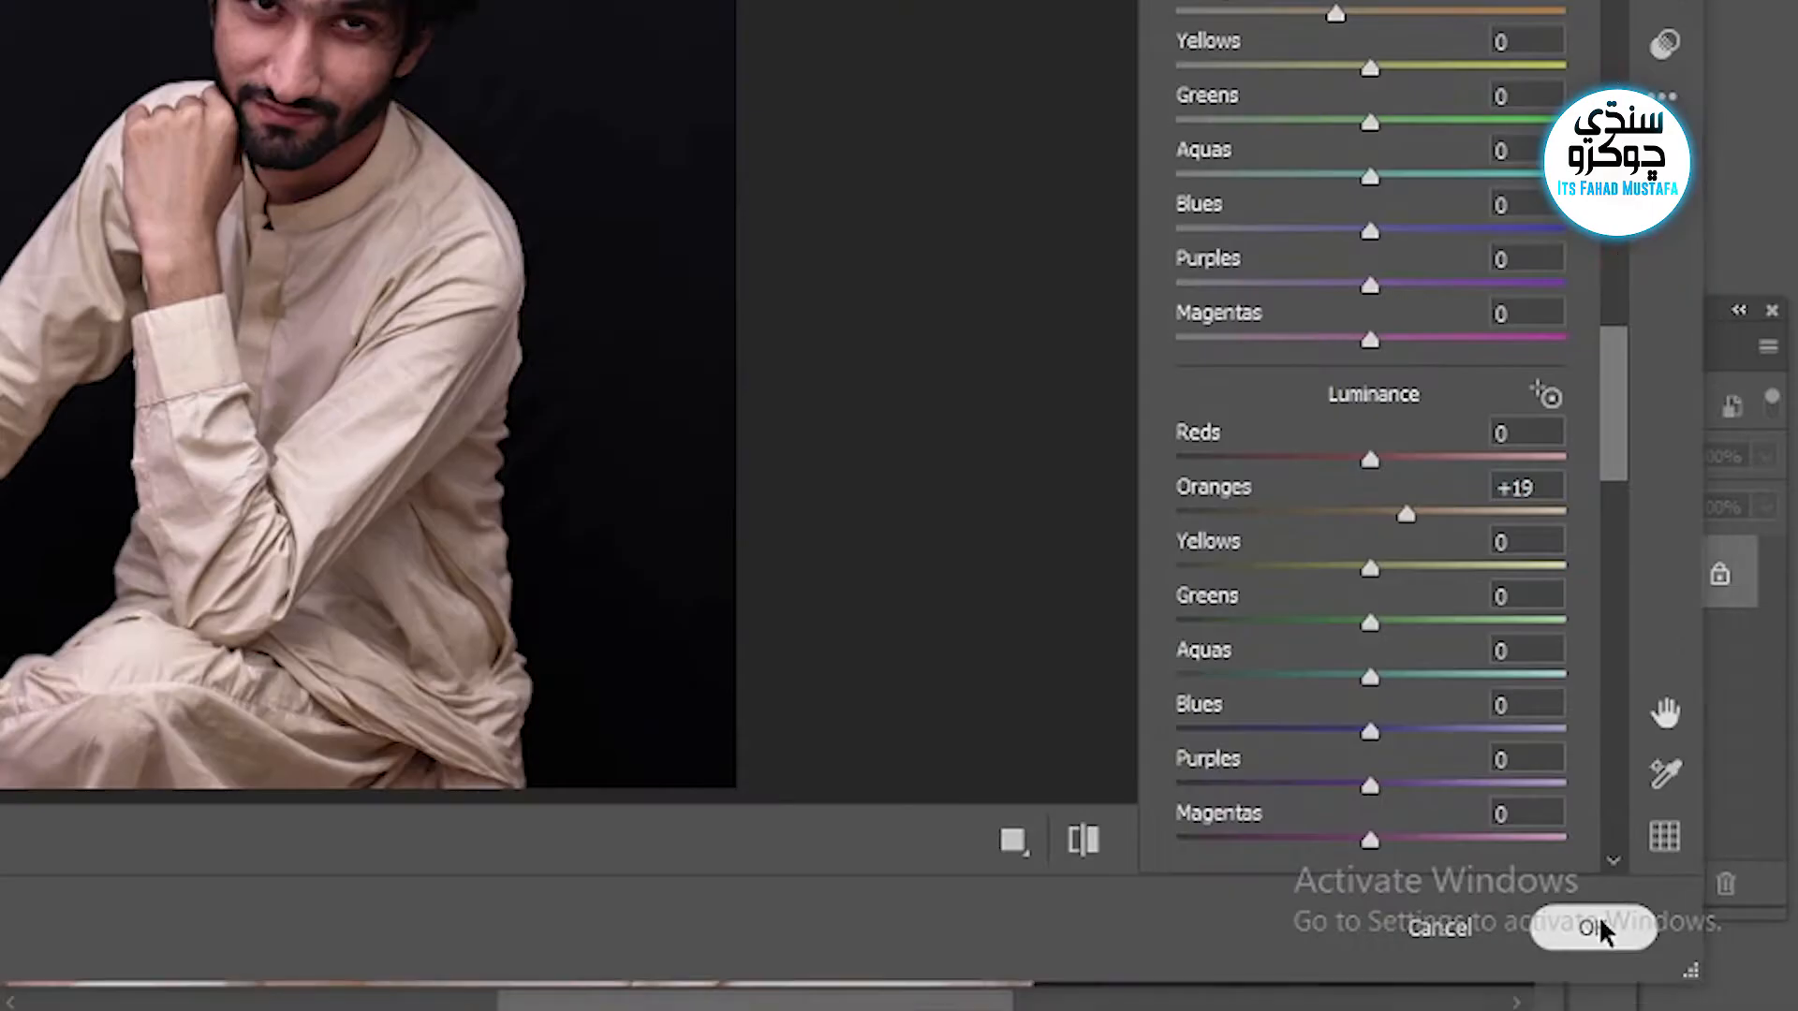
click(1598, 922)
- Outline the cheek on the image's left side with a pen path and turn it into a selection with a 4.3-pixel feather
drag(846, 887, 806, 818)
scroll(717, 715, up, 3)
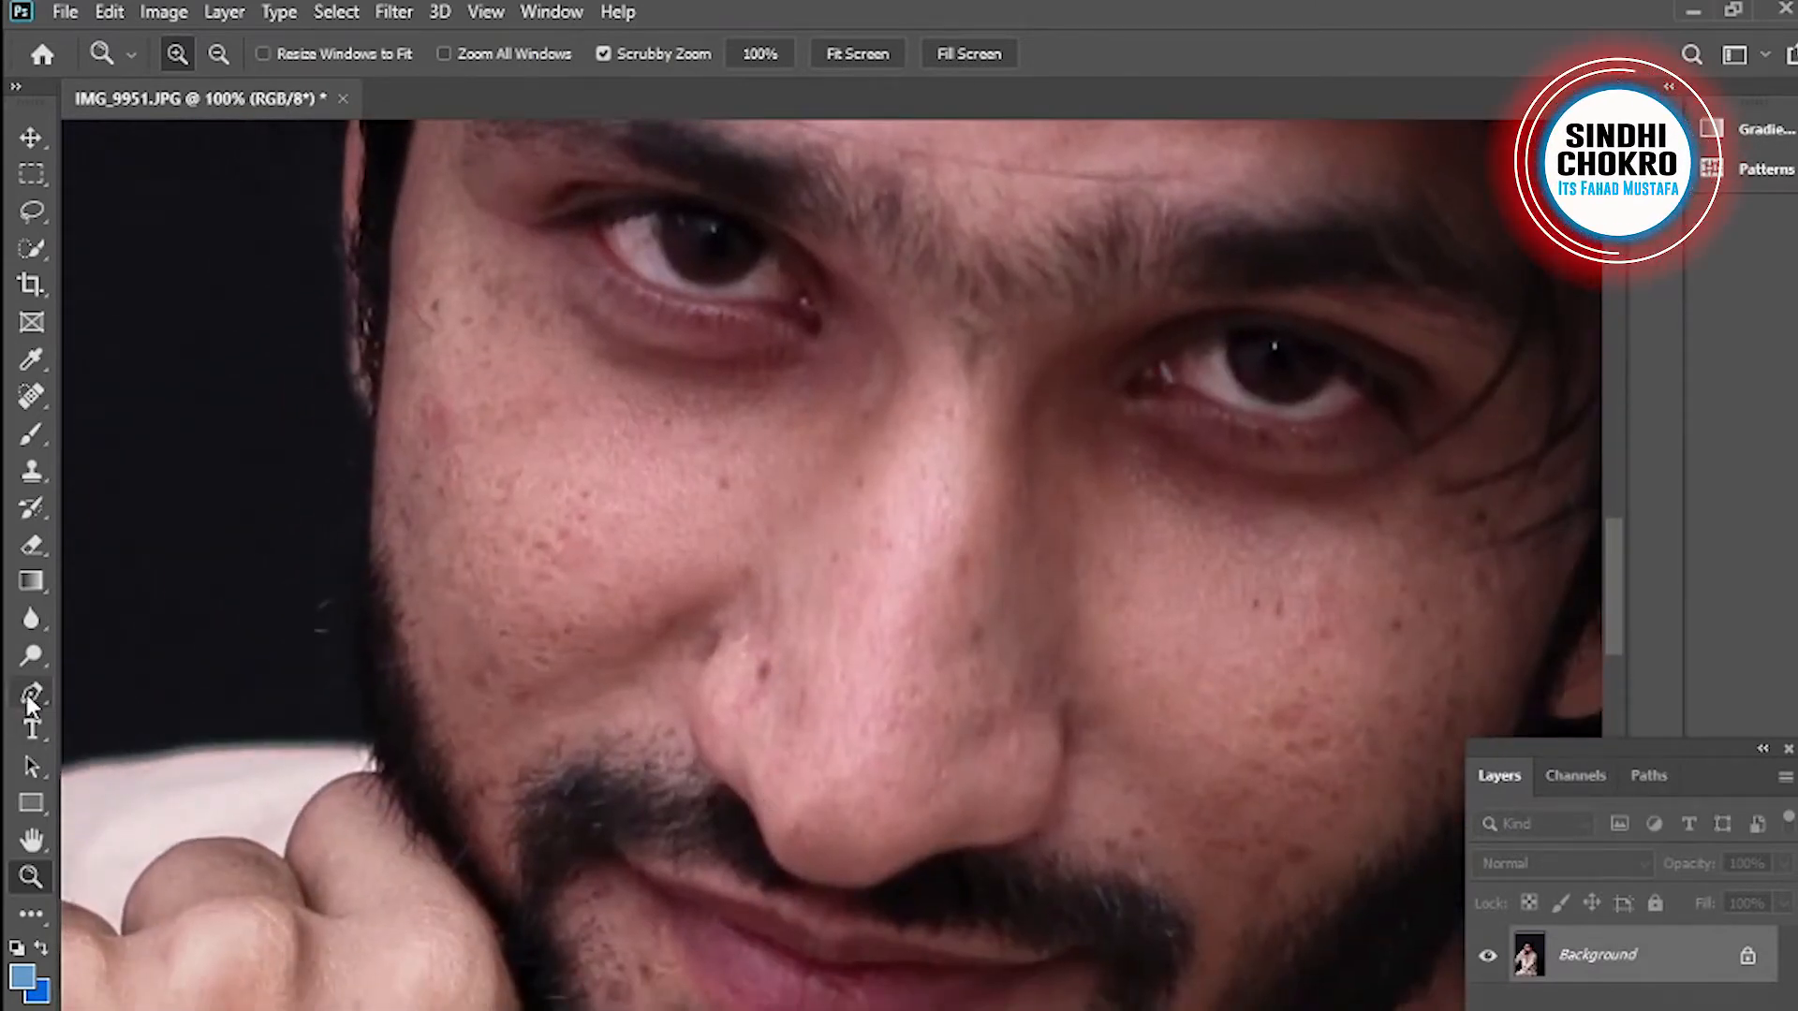
click(32, 693)
drag(349, 471, 338, 508)
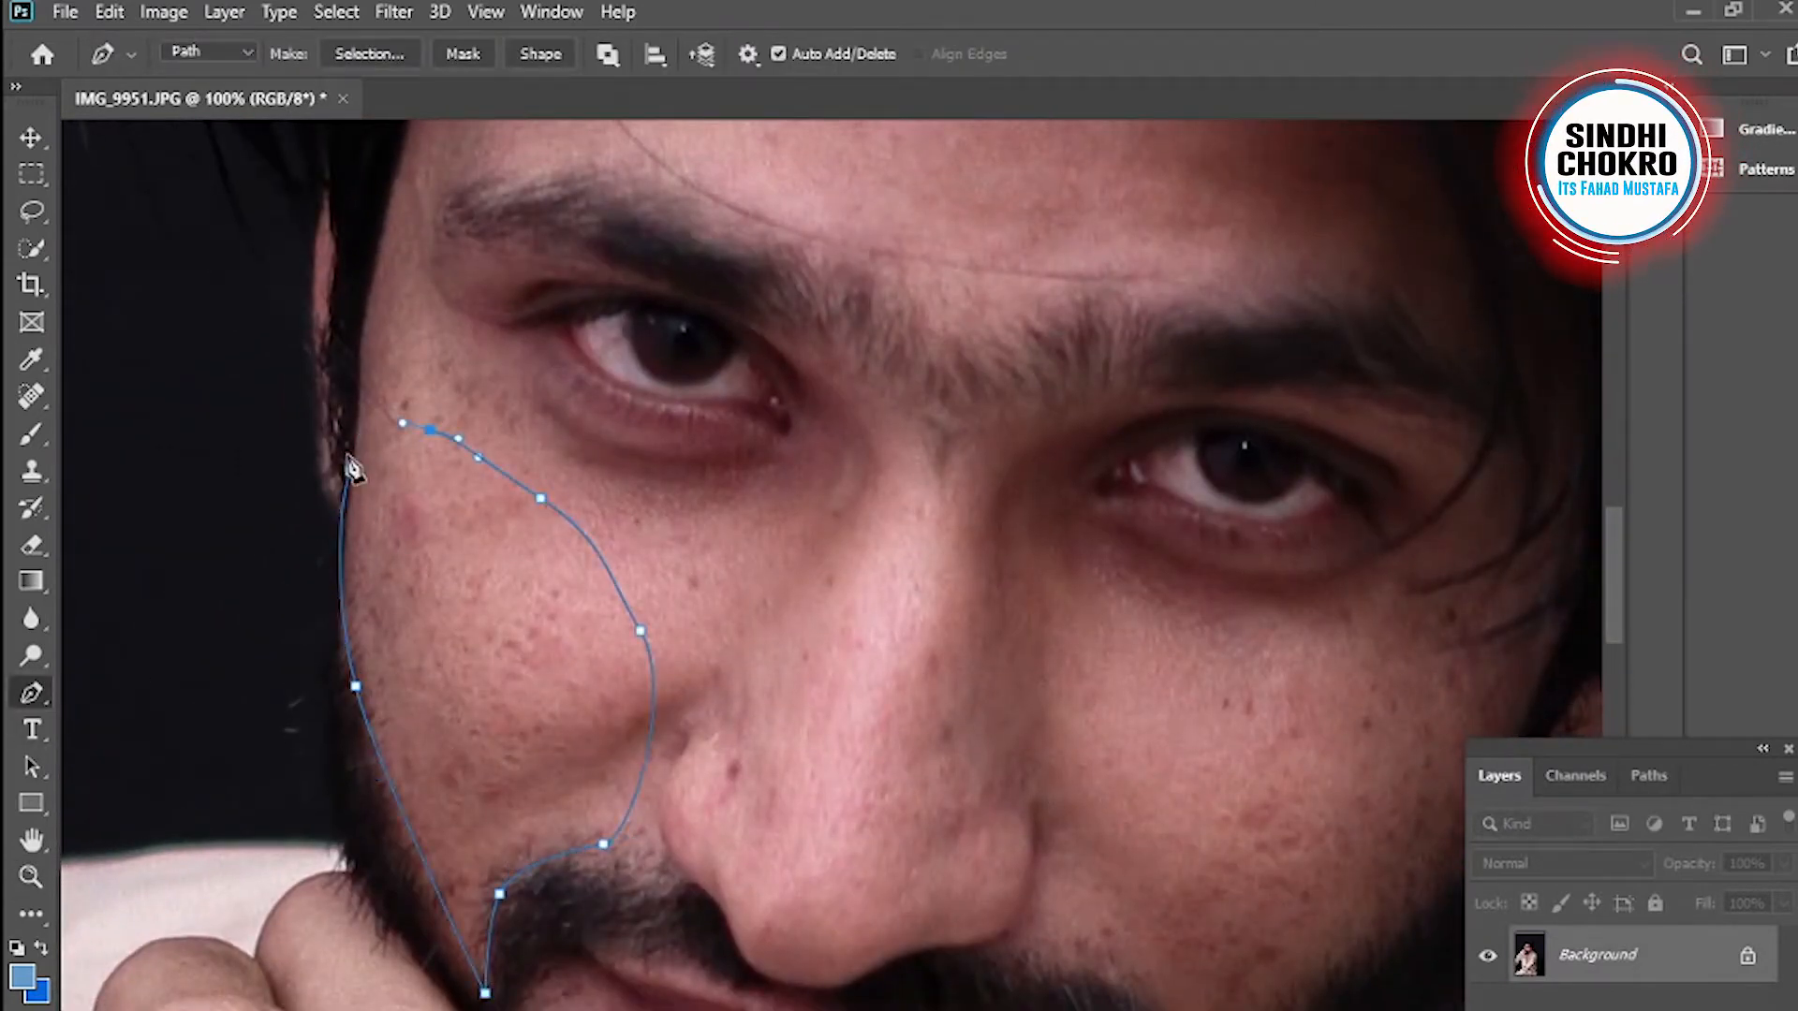
right_click(476, 604)
click(522, 694)
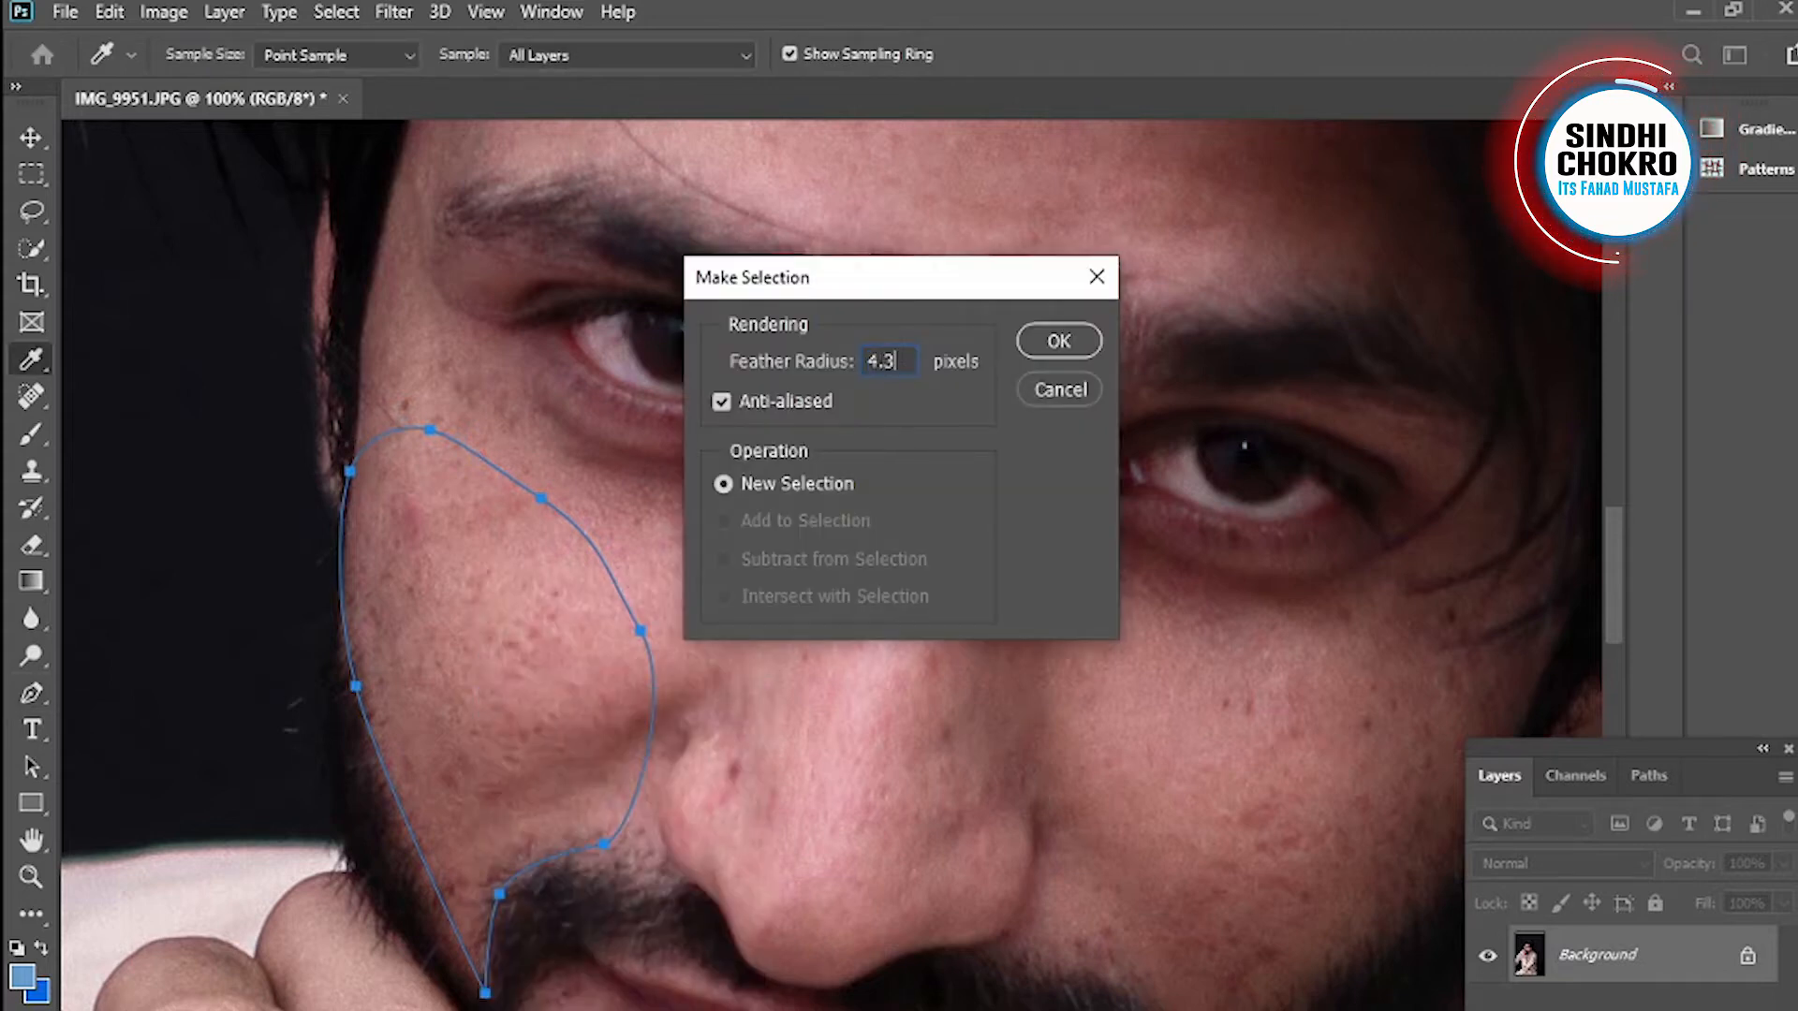
key(Return)
- Smooth the skin inside the selected cheek area with a 150-pixel Mixer Brush, and deselect it
right_click(32, 433)
click(160, 514)
key(bracketright)
key(bracketright)
key(bracketright)
key(bracketright)
key(bracketright)
key(bracketright)
key(bracketright)
key(bracketright)
key(bracketright)
alt+click(466, 634)
mouse_move(437, 759)
mouse_down()
mouse_move(461, 899)
mouse_move(390, 711)
mouse_up()
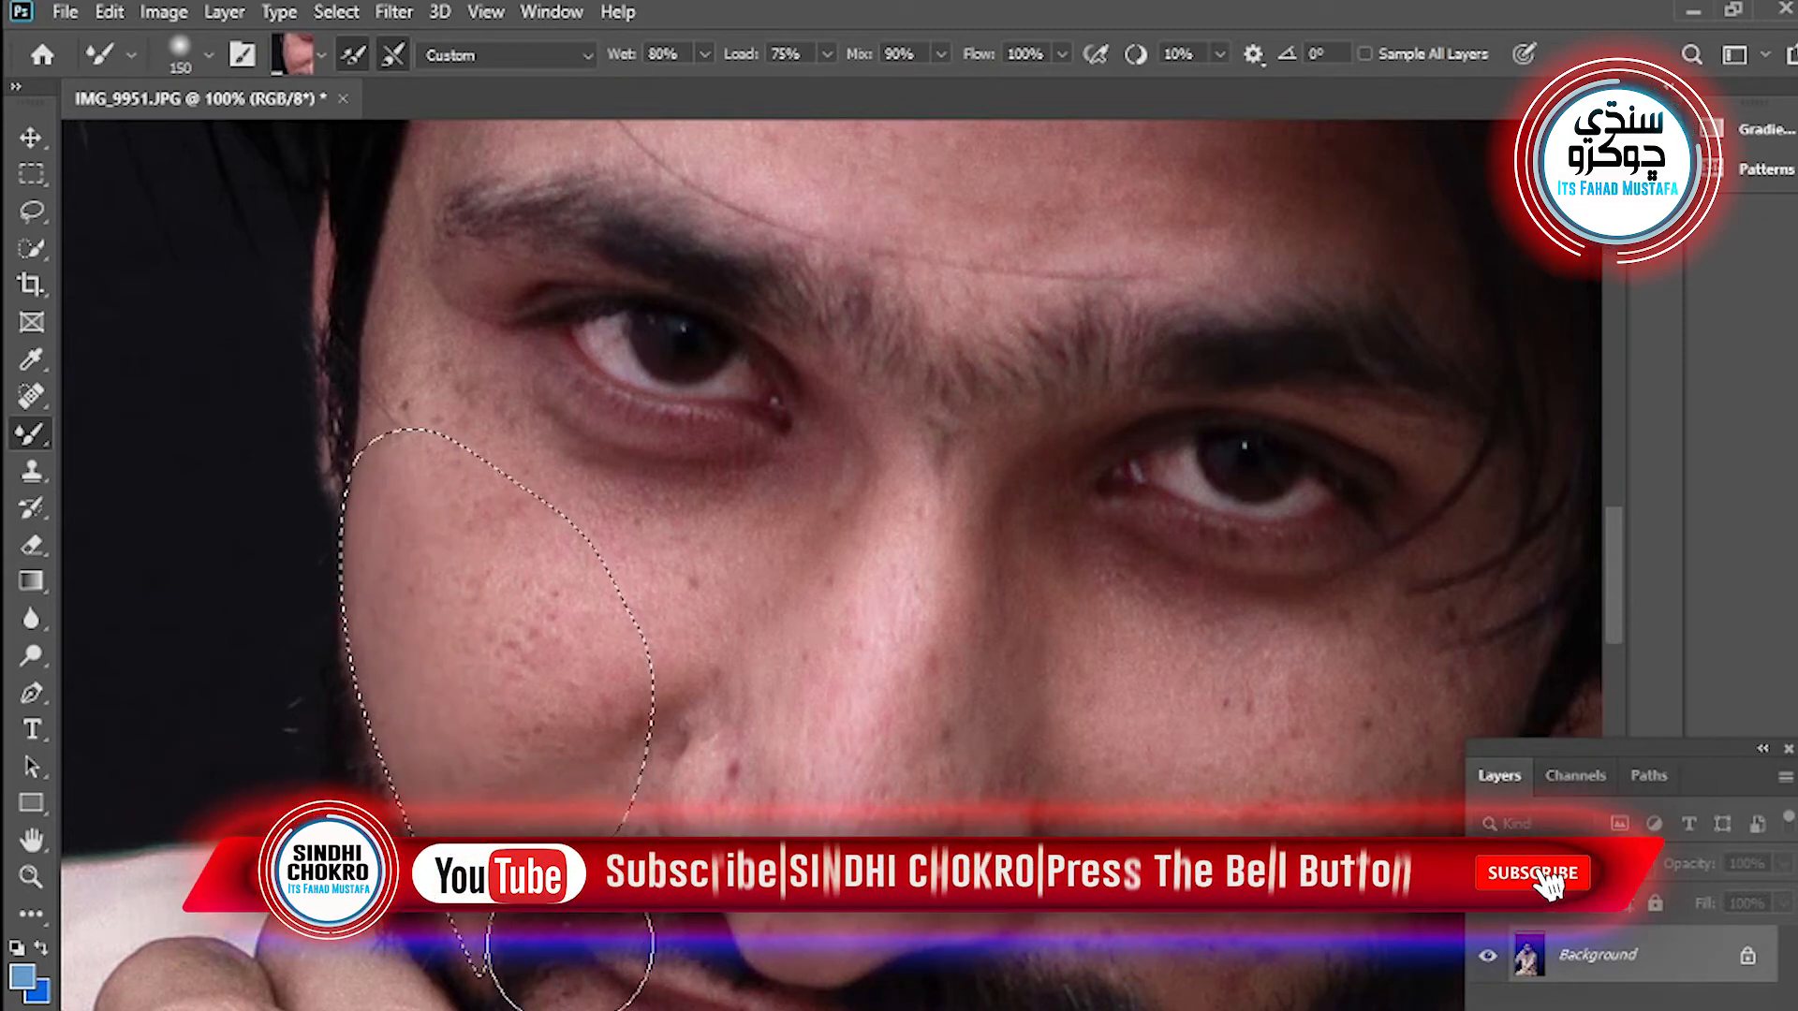
key(ctrl+d)
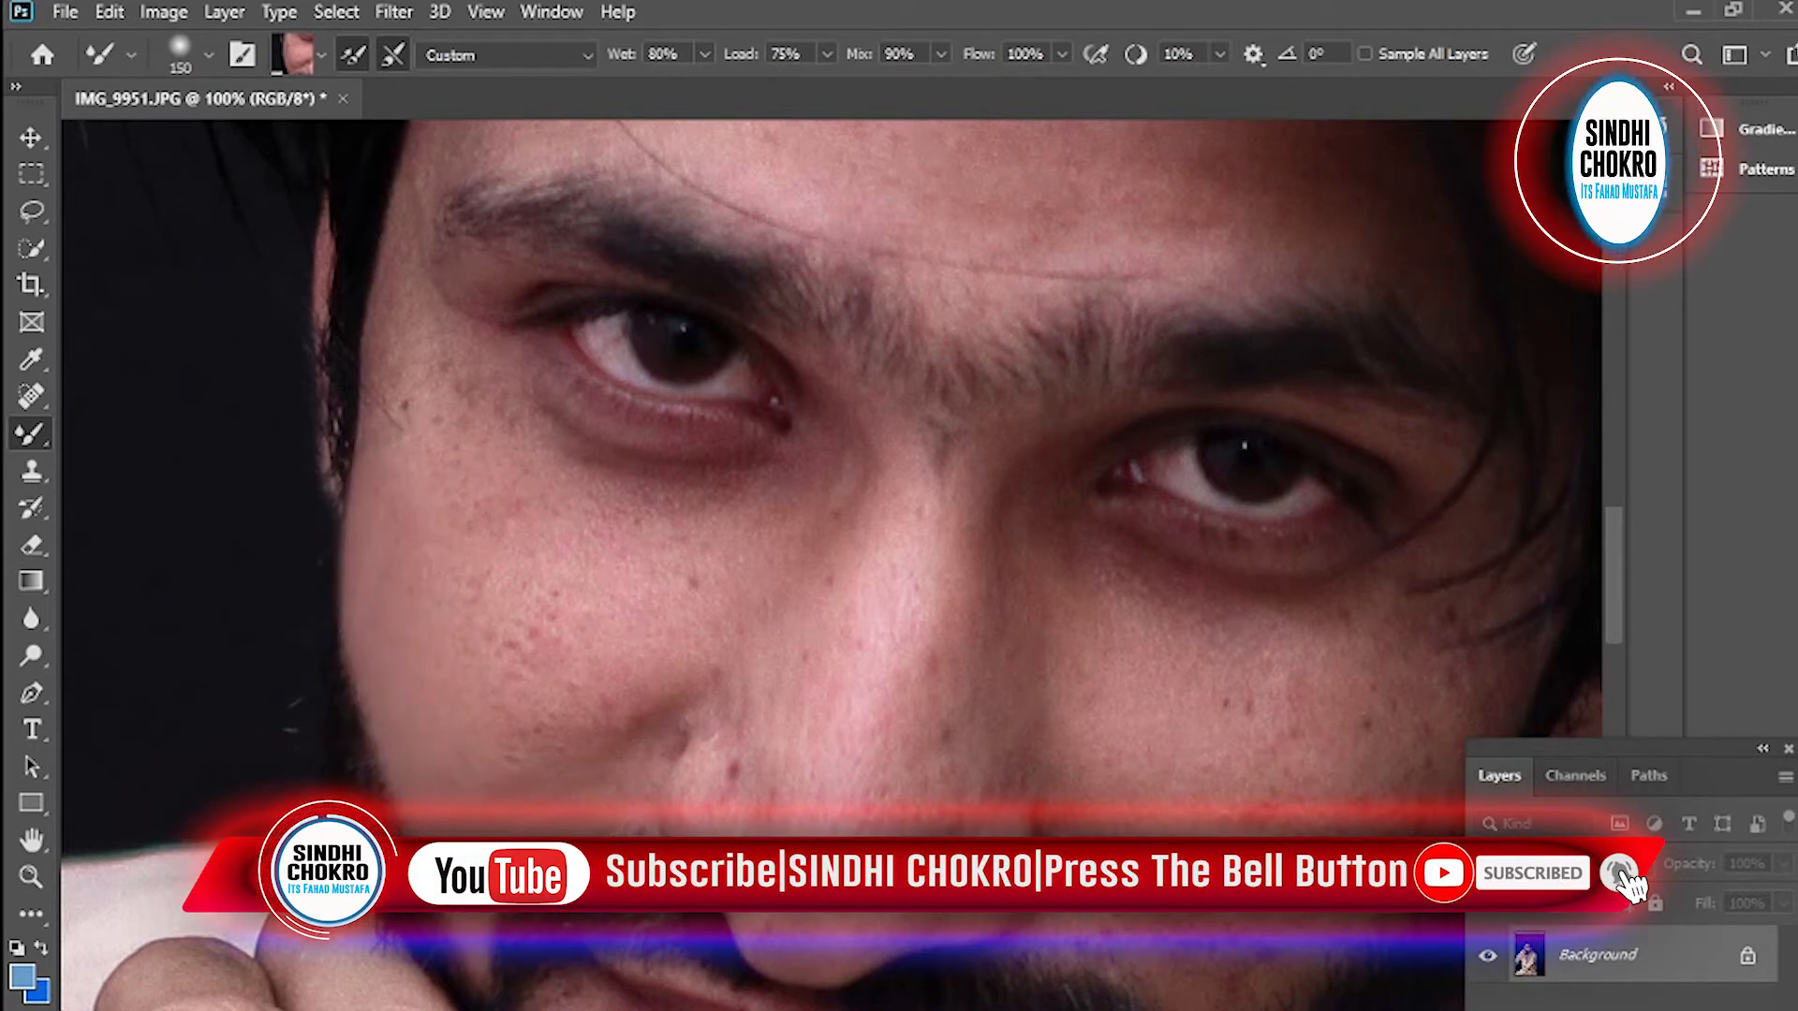
- Select the lower cheek on the image's right side using a pen path and smooth its skin with the Mixer Brush
drag(1186, 838, 956, 780)
key(p)
click(1290, 677)
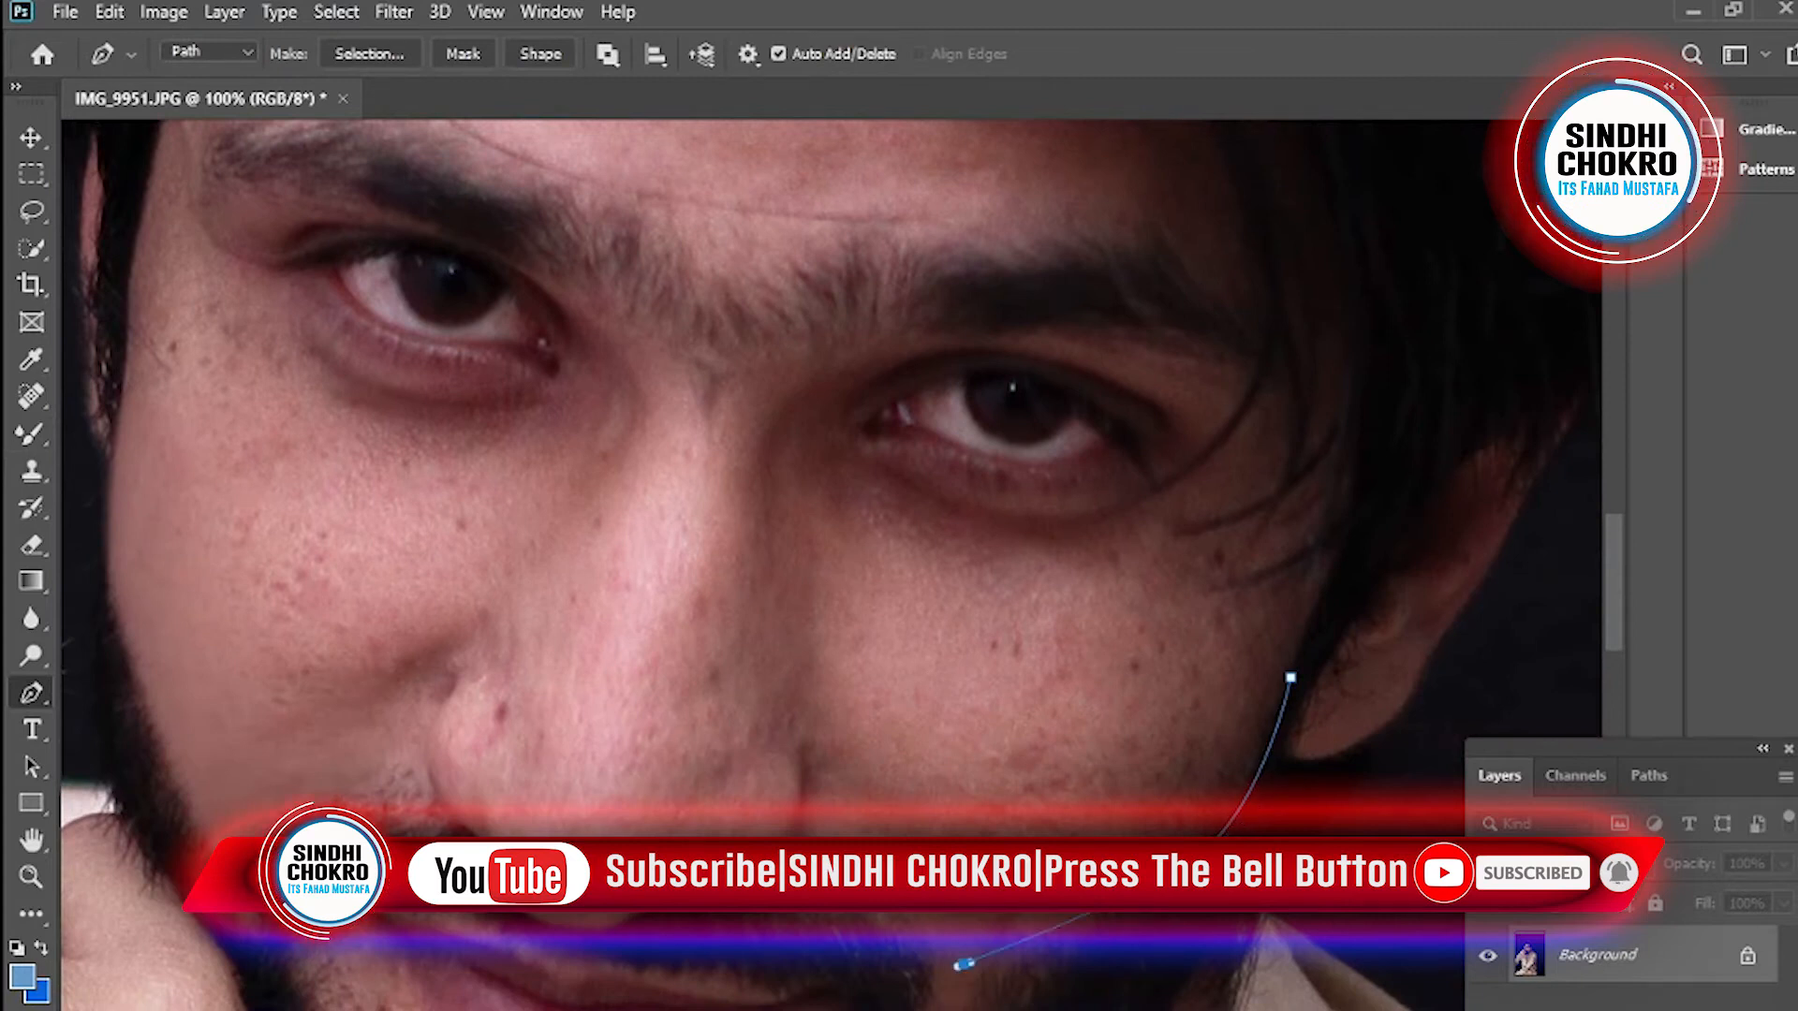
key(ctrl+z)
key(ctrl+z)
drag(902, 931, 863, 915)
drag(852, 723, 927, 670)
drag(1080, 604, 1262, 570)
click(1287, 643)
click(1290, 678)
right_click(1170, 717)
click(1236, 188)
key(Return)
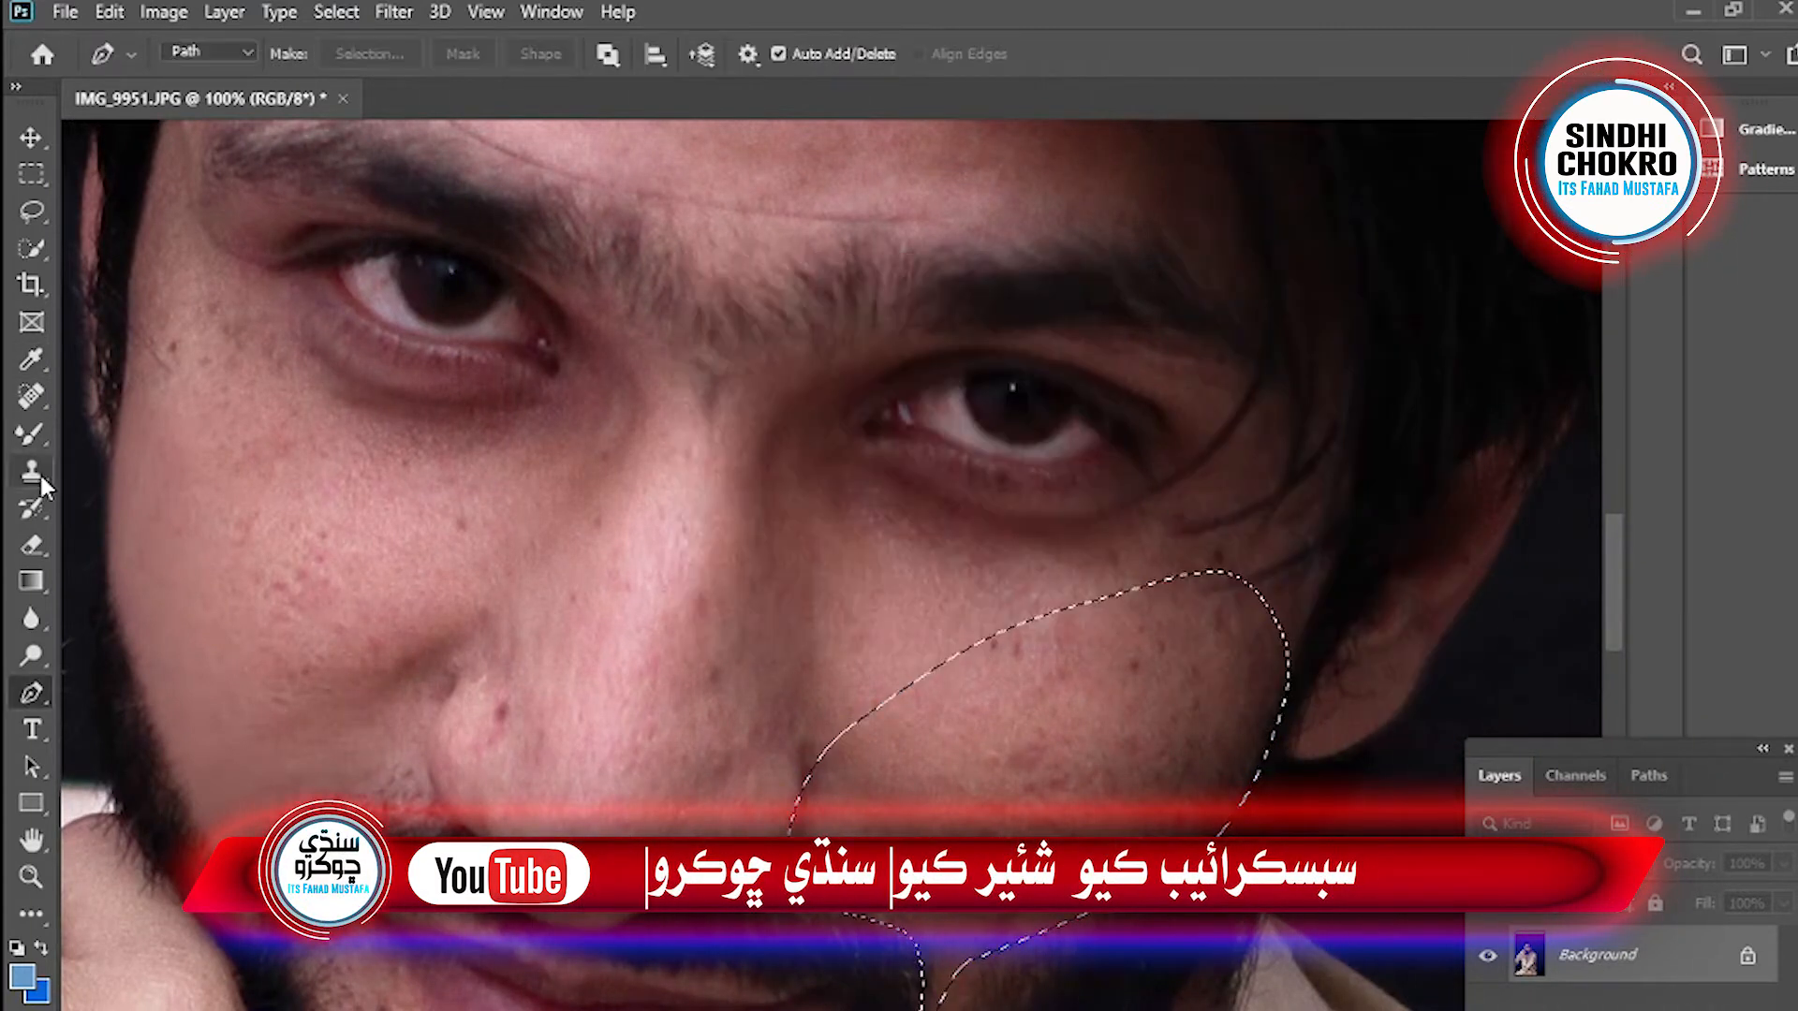
key(b)
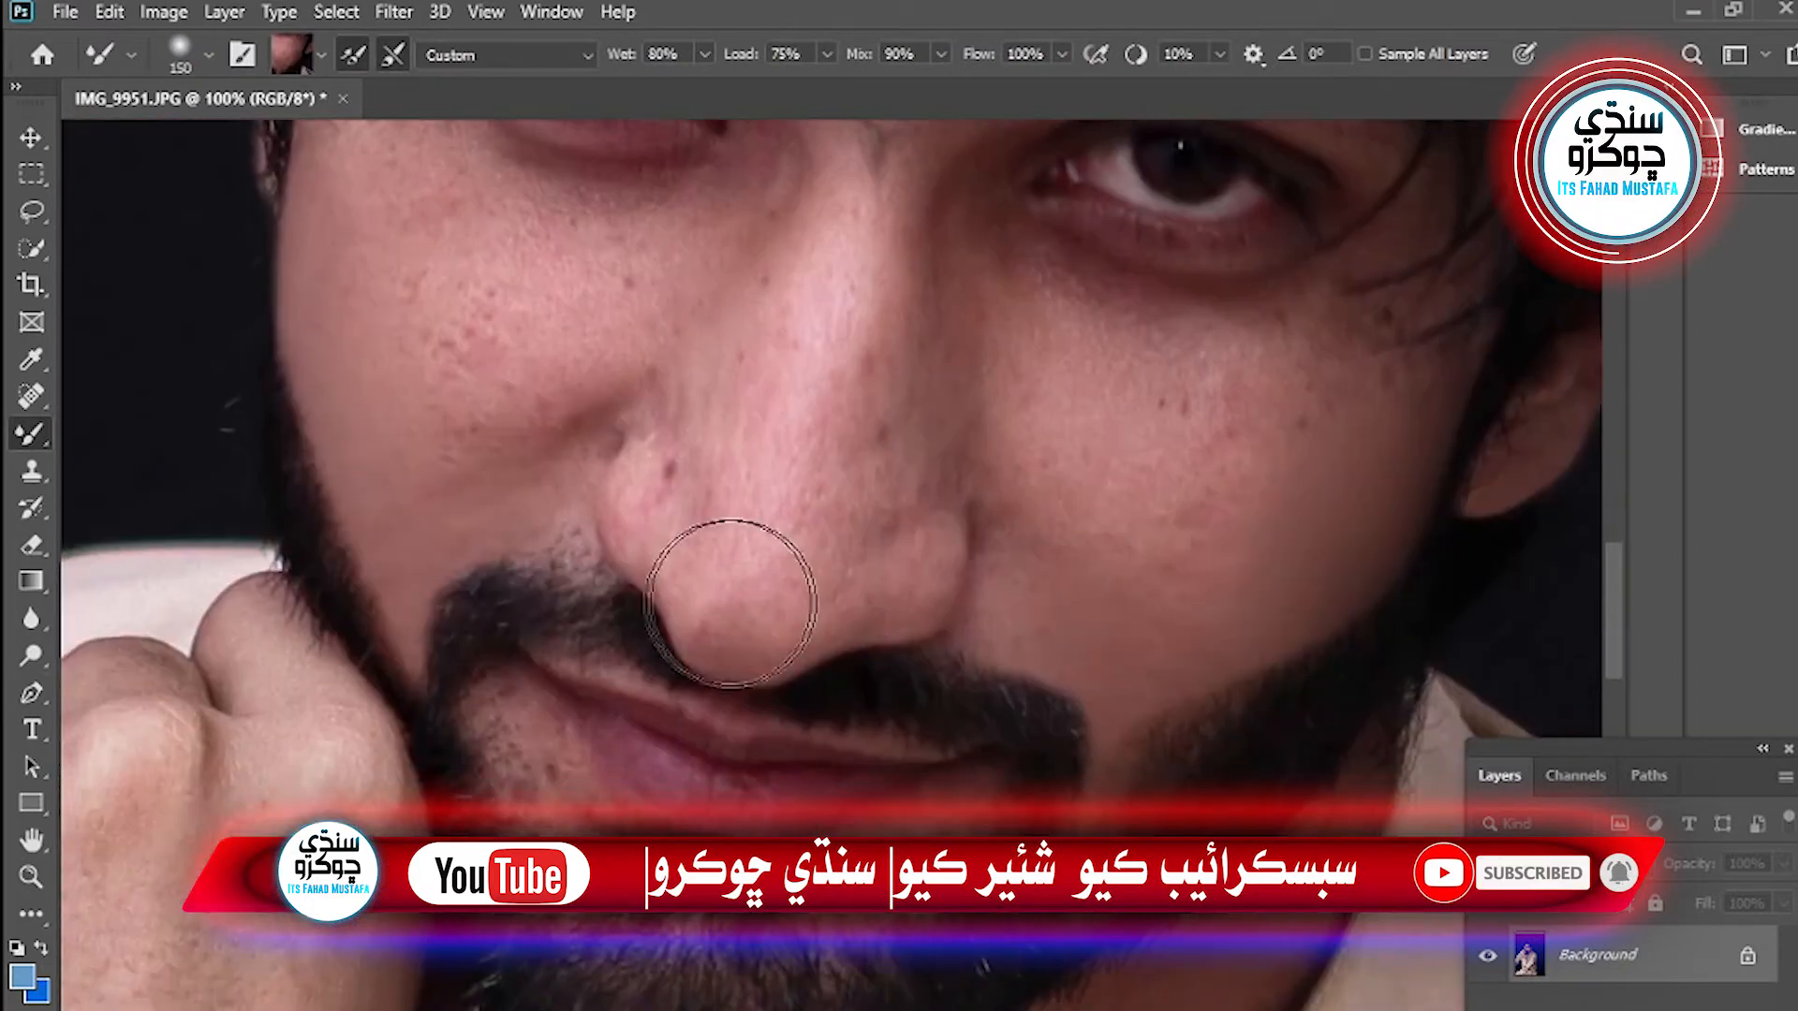
- Outline the stubbled skin patch beside the left corner of the mouth with a pen path and convert it to a selection
key(p)
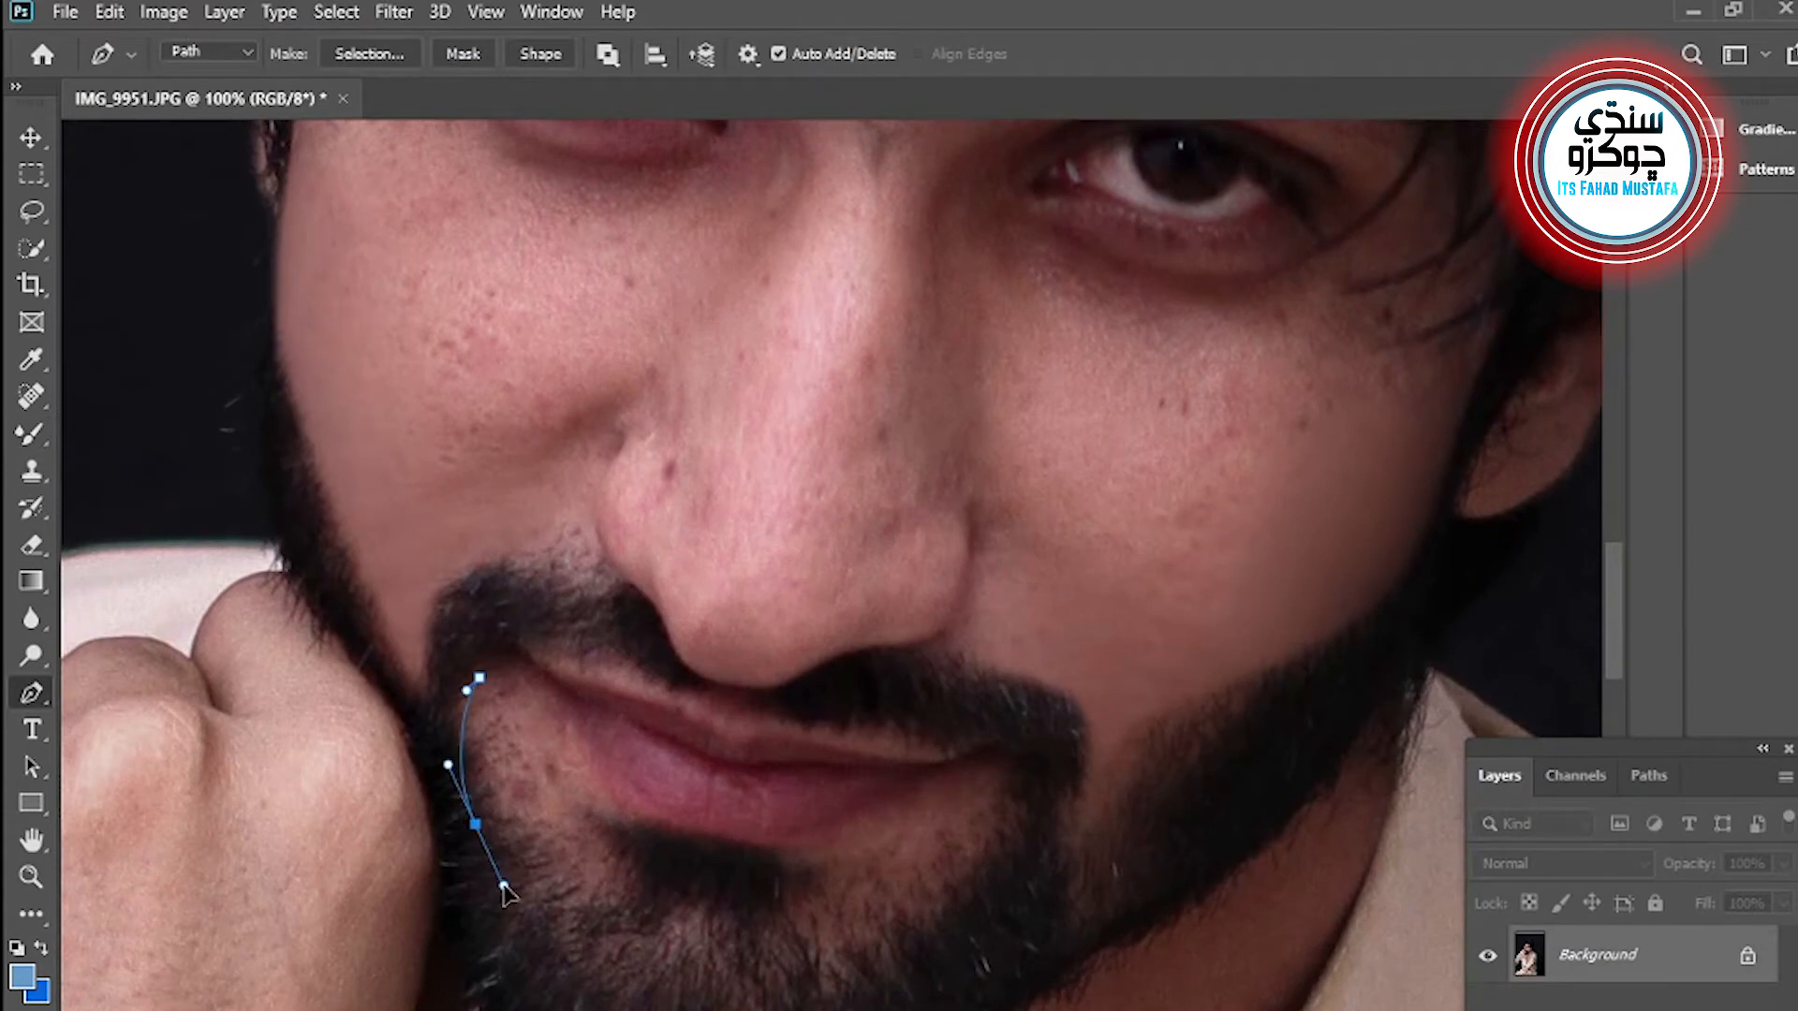
drag(624, 889, 622, 857)
click(614, 823)
click(622, 789)
click(547, 684)
click(505, 655)
click(480, 676)
right_click(495, 747)
click(566, 236)
key(Return)
- Blend away the stubble in the selected patch beside the mouth with the Mixer Brush, and clear the selection
key(b)
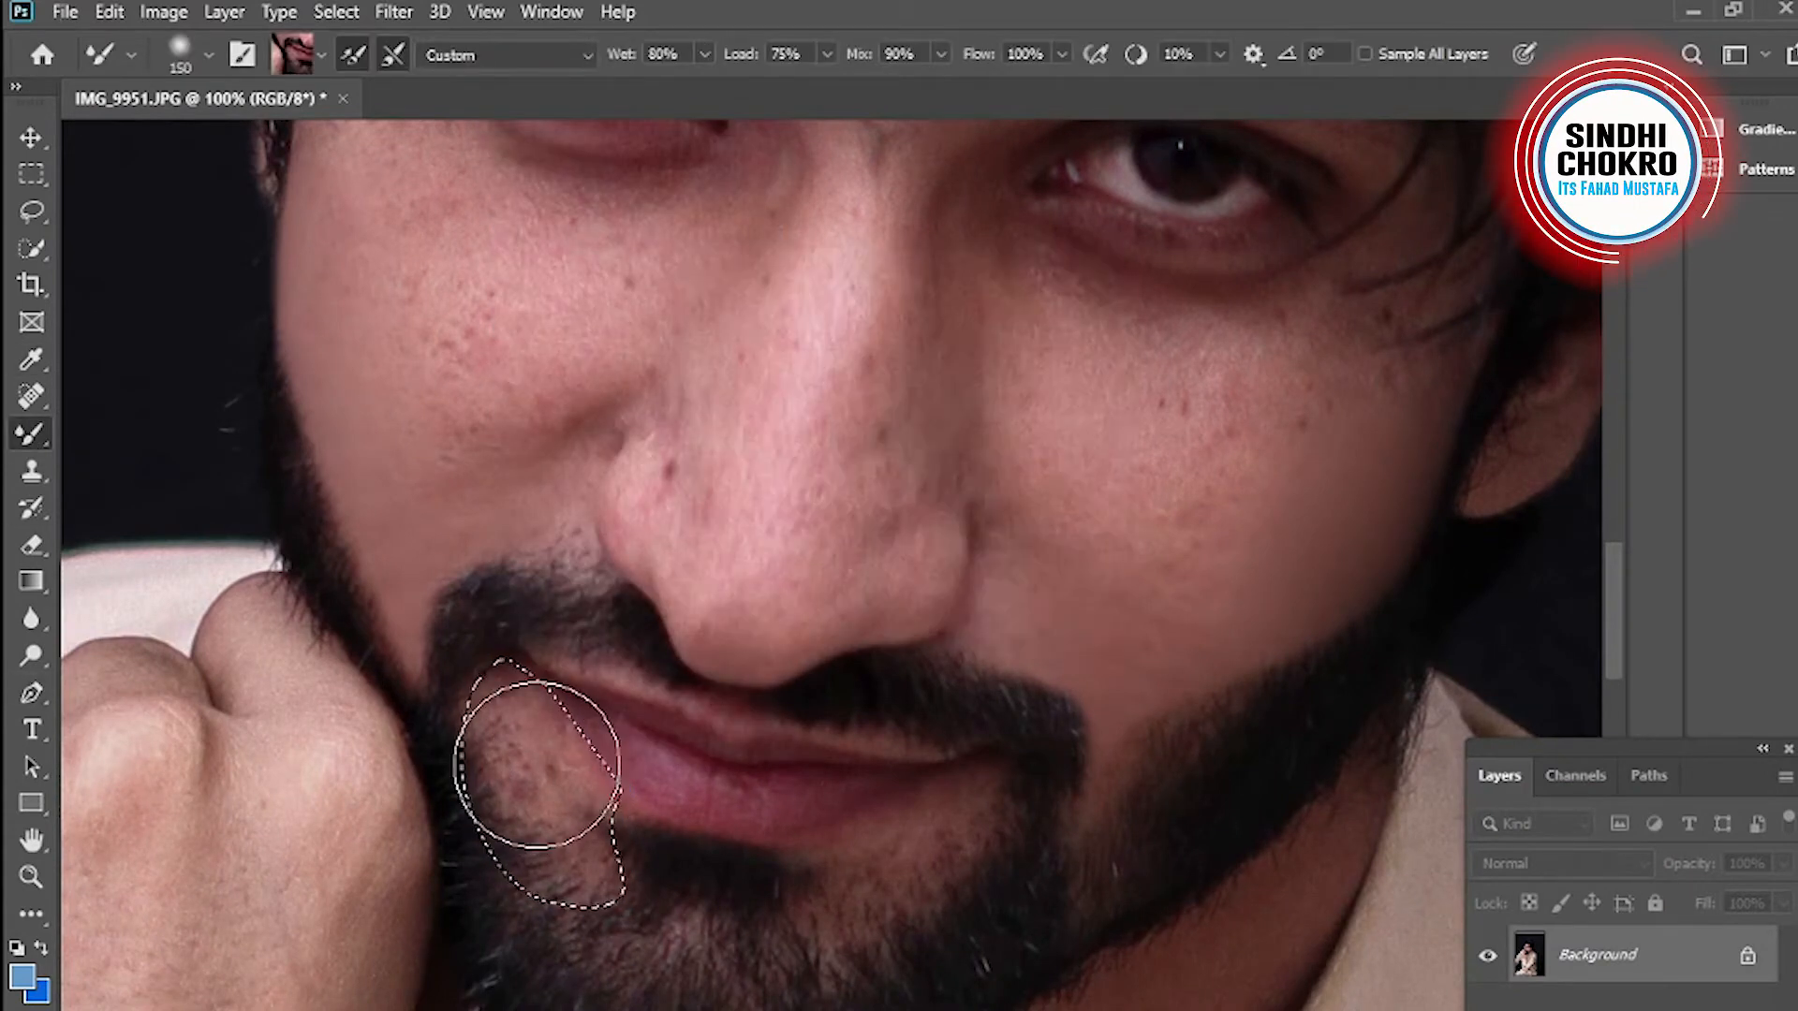
key(bracketright)
mouse_move(523, 746)
mouse_down()
mouse_move(495, 688)
mouse_move(509, 822)
mouse_move(491, 786)
mouse_move(492, 828)
mouse_move(581, 894)
mouse_move(515, 815)
mouse_move(596, 878)
mouse_move(528, 739)
mouse_move(492, 787)
mouse_move(491, 762)
mouse_move(521, 851)
mouse_up()
key(ctrl+d)
- Outline the stubbled patch below the mouth's right corner with a pen path and make a selection with a 4.3-pixel feather
scroll(722, 867, right, 2)
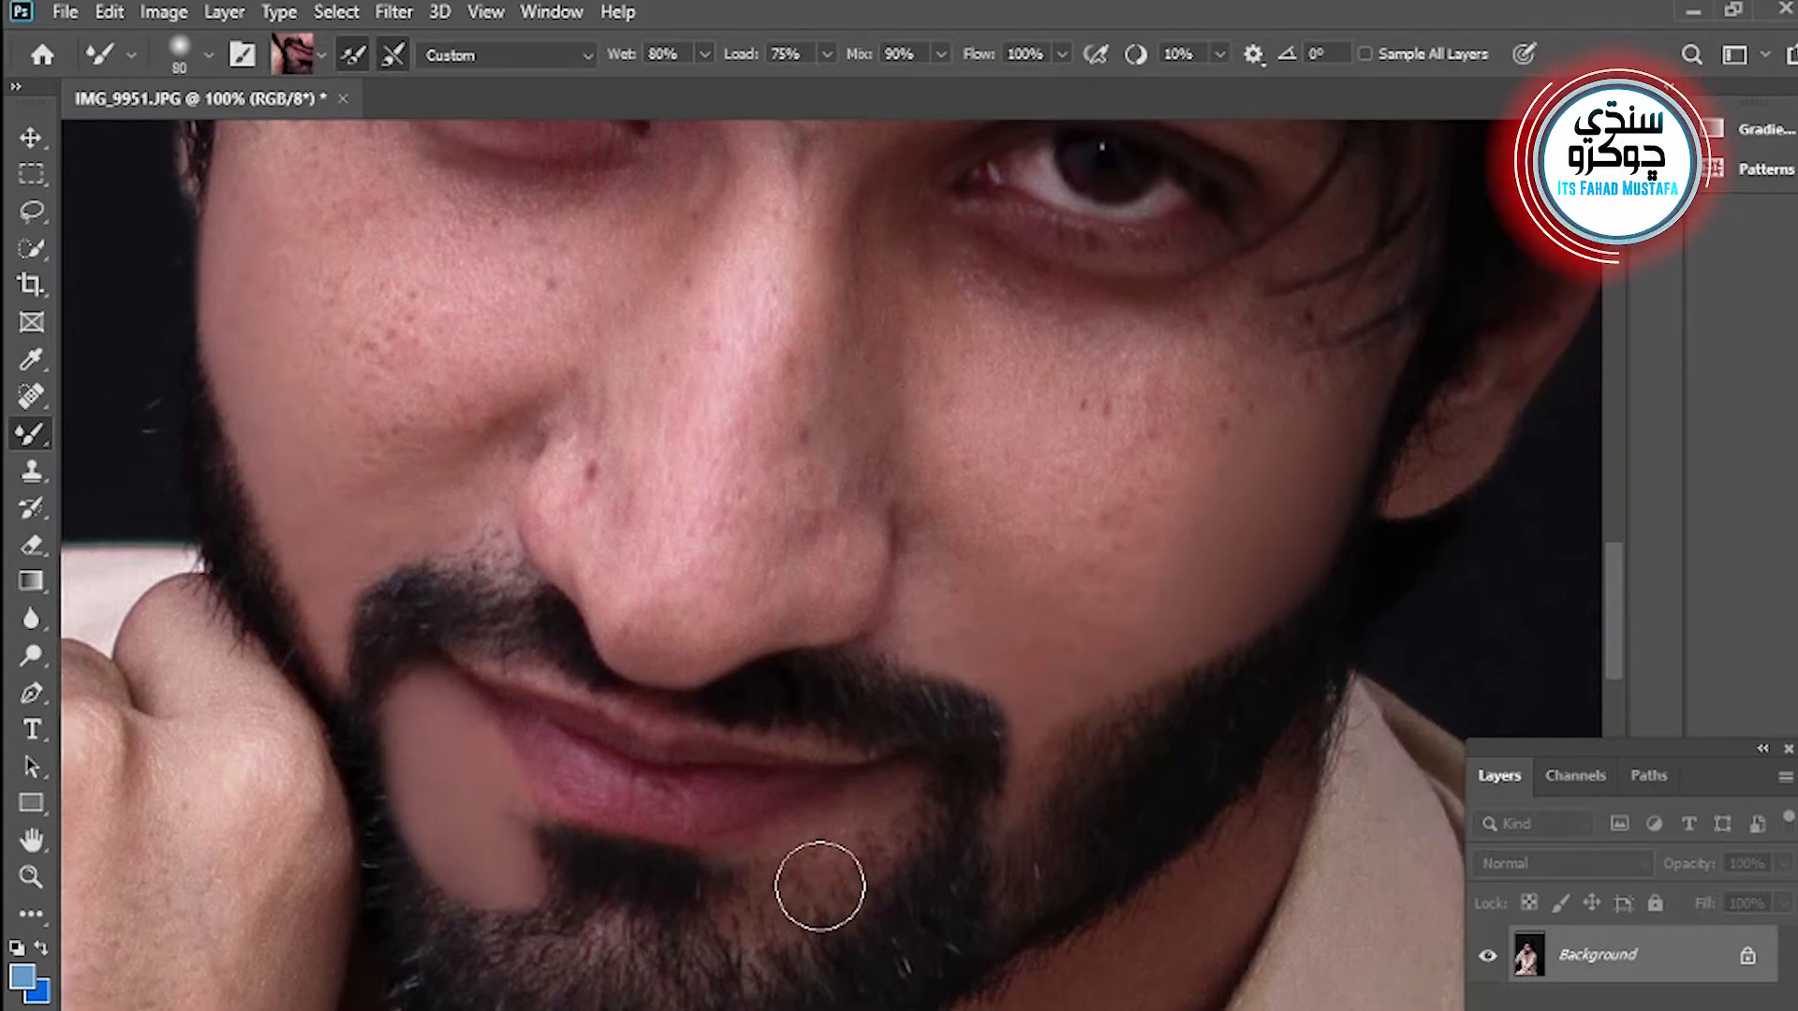
key(p)
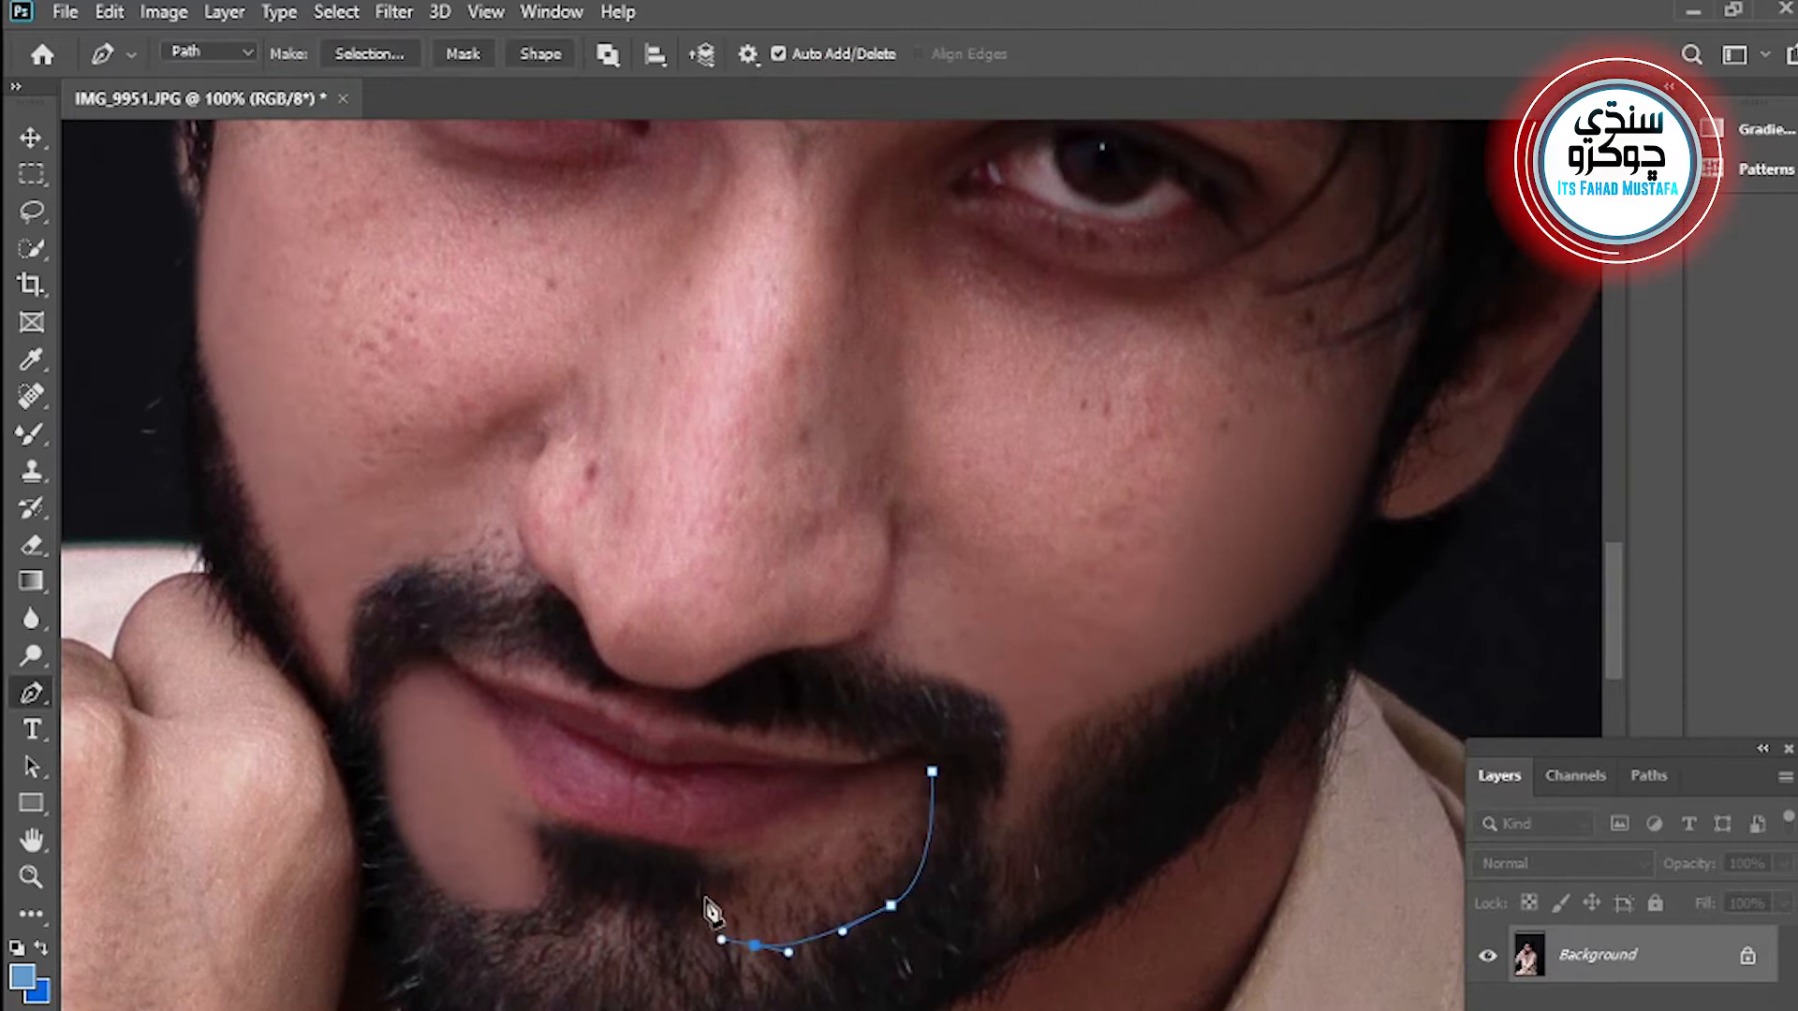
click(929, 772)
right_click(888, 824)
click(970, 307)
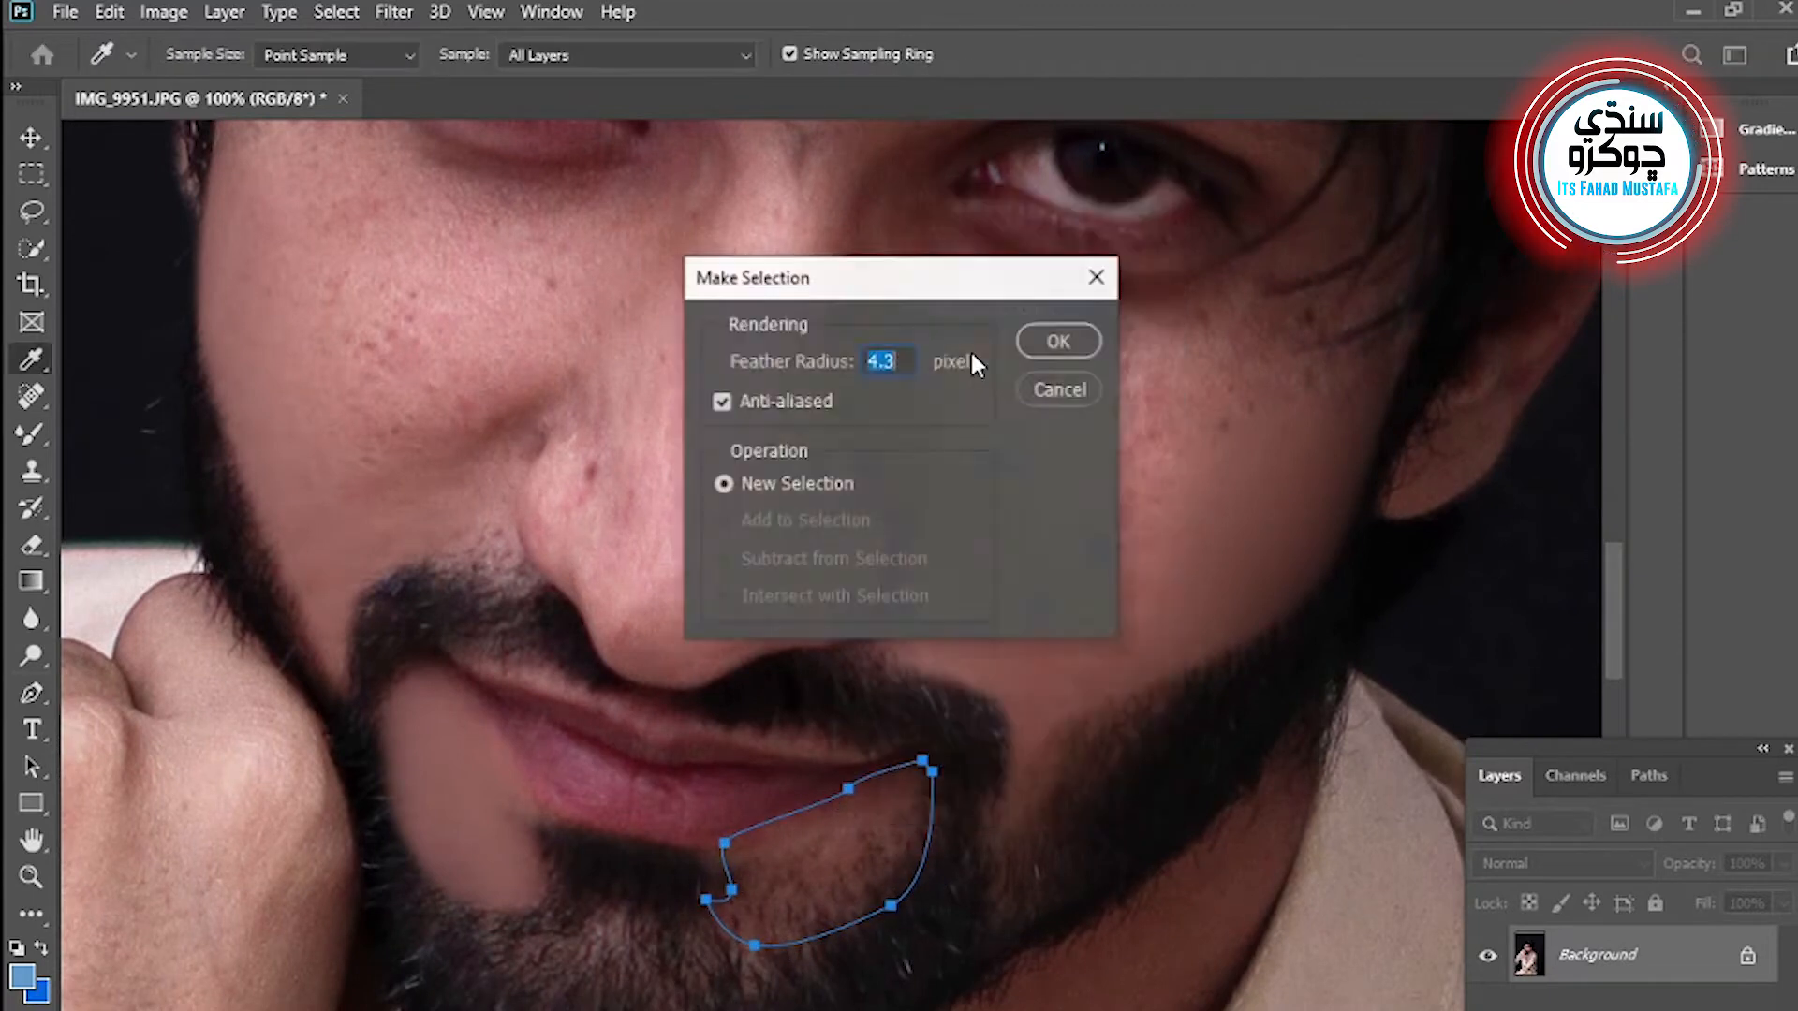
click(1058, 341)
- Blend away the stubble in the selected patch below the lips with the Mixer Brush, and deselect it
click(28, 433)
mouse_move(841, 850)
mouse_down()
mouse_move(923, 791)
mouse_move(861, 901)
mouse_move(897, 847)
mouse_move(941, 865)
mouse_move(791, 897)
mouse_move(818, 909)
mouse_move(730, 881)
mouse_move(815, 923)
mouse_move(840, 872)
mouse_move(798, 876)
mouse_move(816, 884)
mouse_move(877, 837)
mouse_move(760, 887)
mouse_move(818, 866)
mouse_up()
key(ctrl+d)
- Smooth the cheek on the image's left side with a 175-pixel Mixer Brush and its under-eye skin with a 100-pixel one
drag(485, 733, 576, 807)
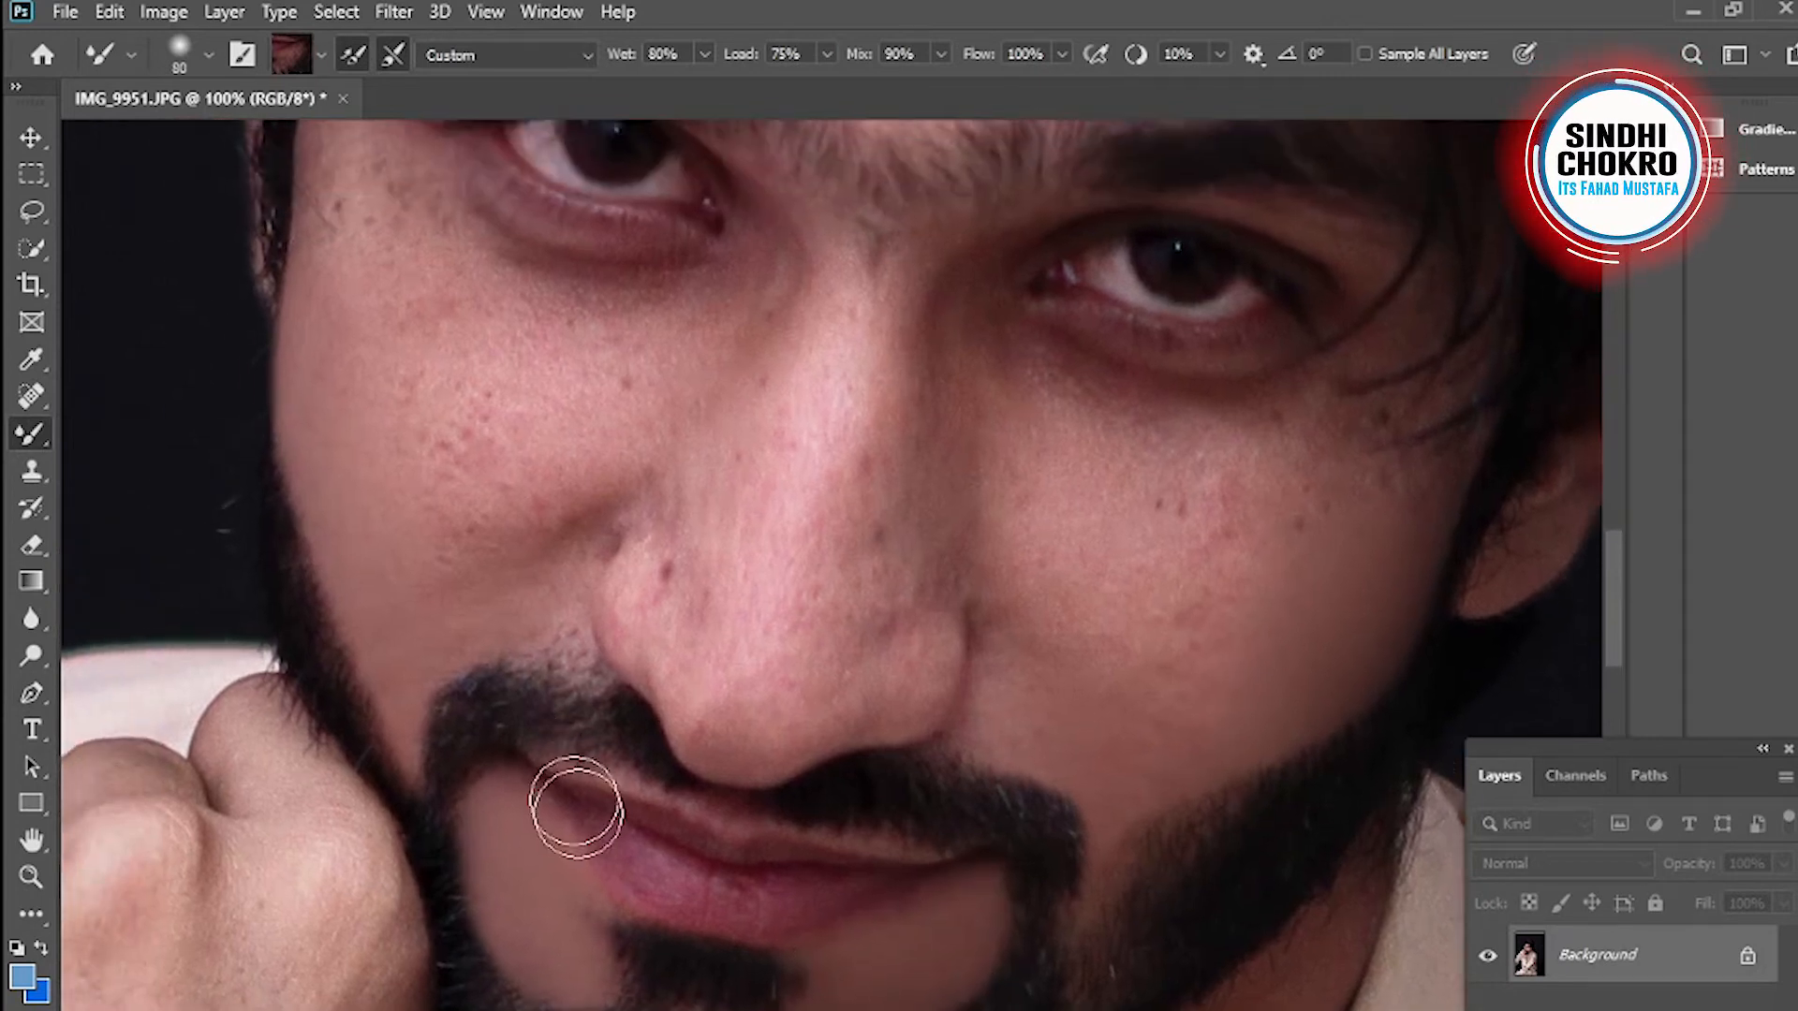
scroll(705, 627, up, 3)
key(bracketright)
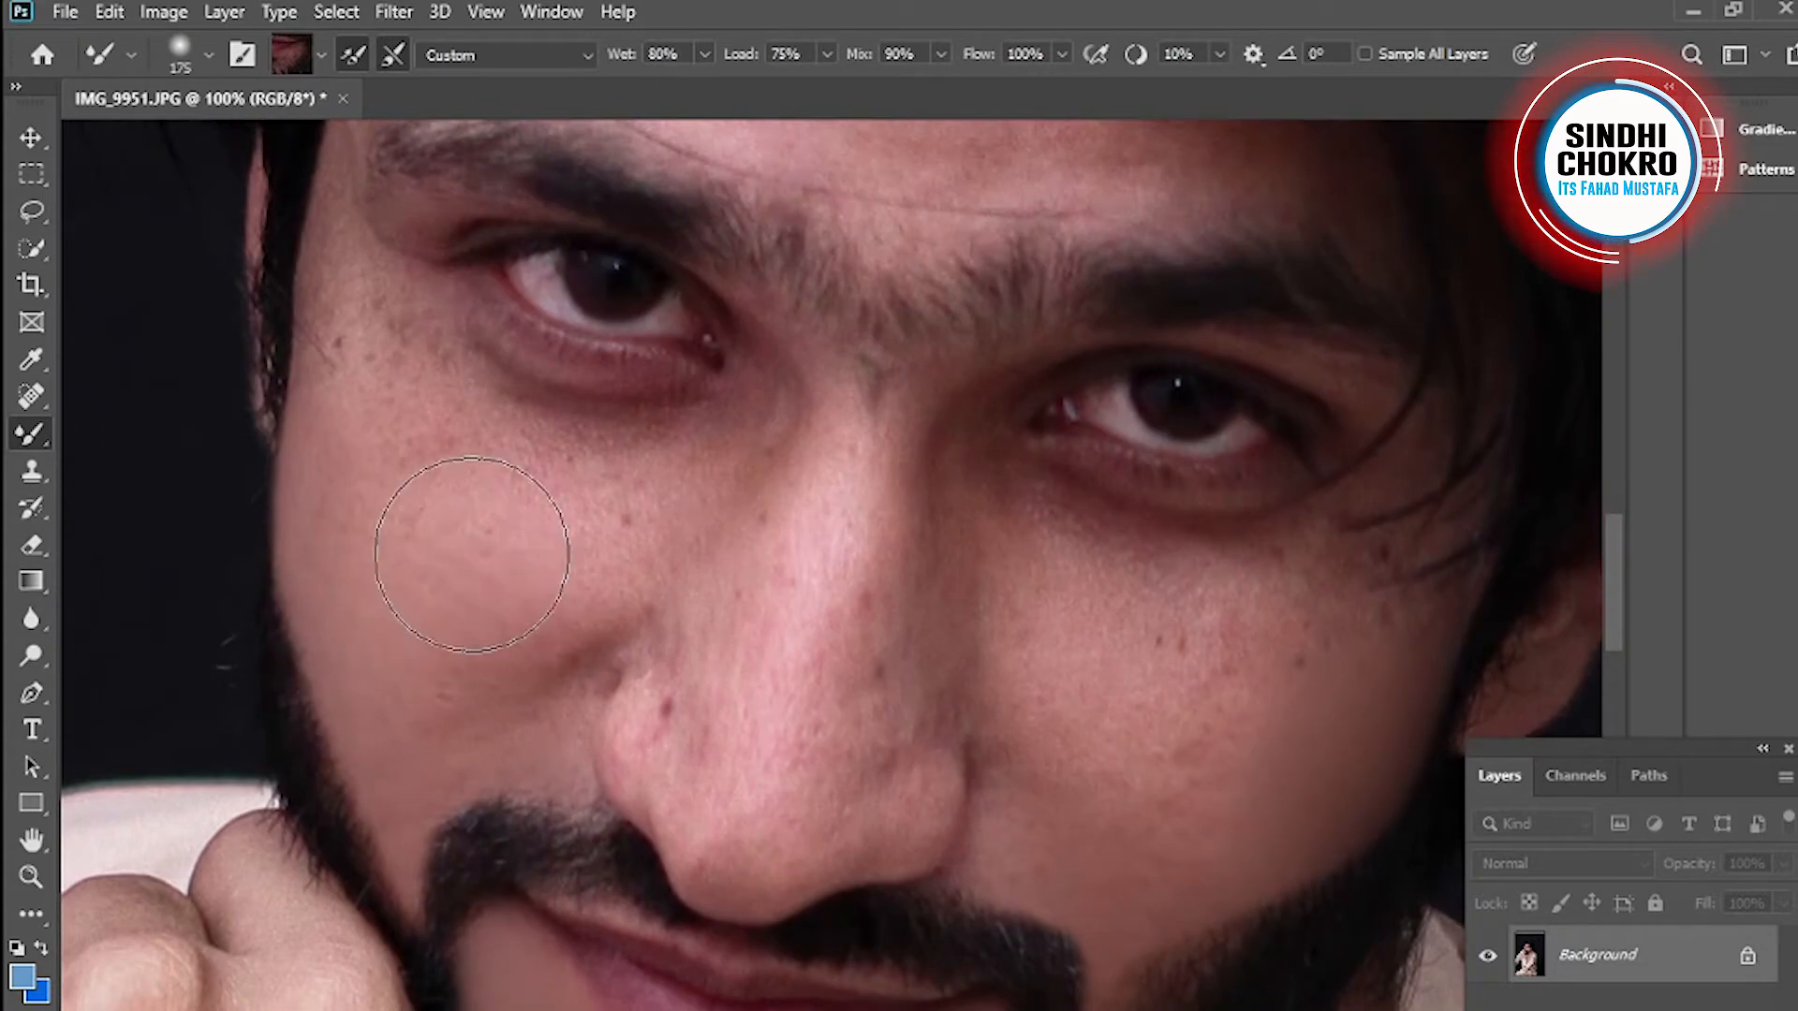
scroll(381, 621, up, 5)
key(bracketleft)
key(bracketleft)
key(bracketleft)
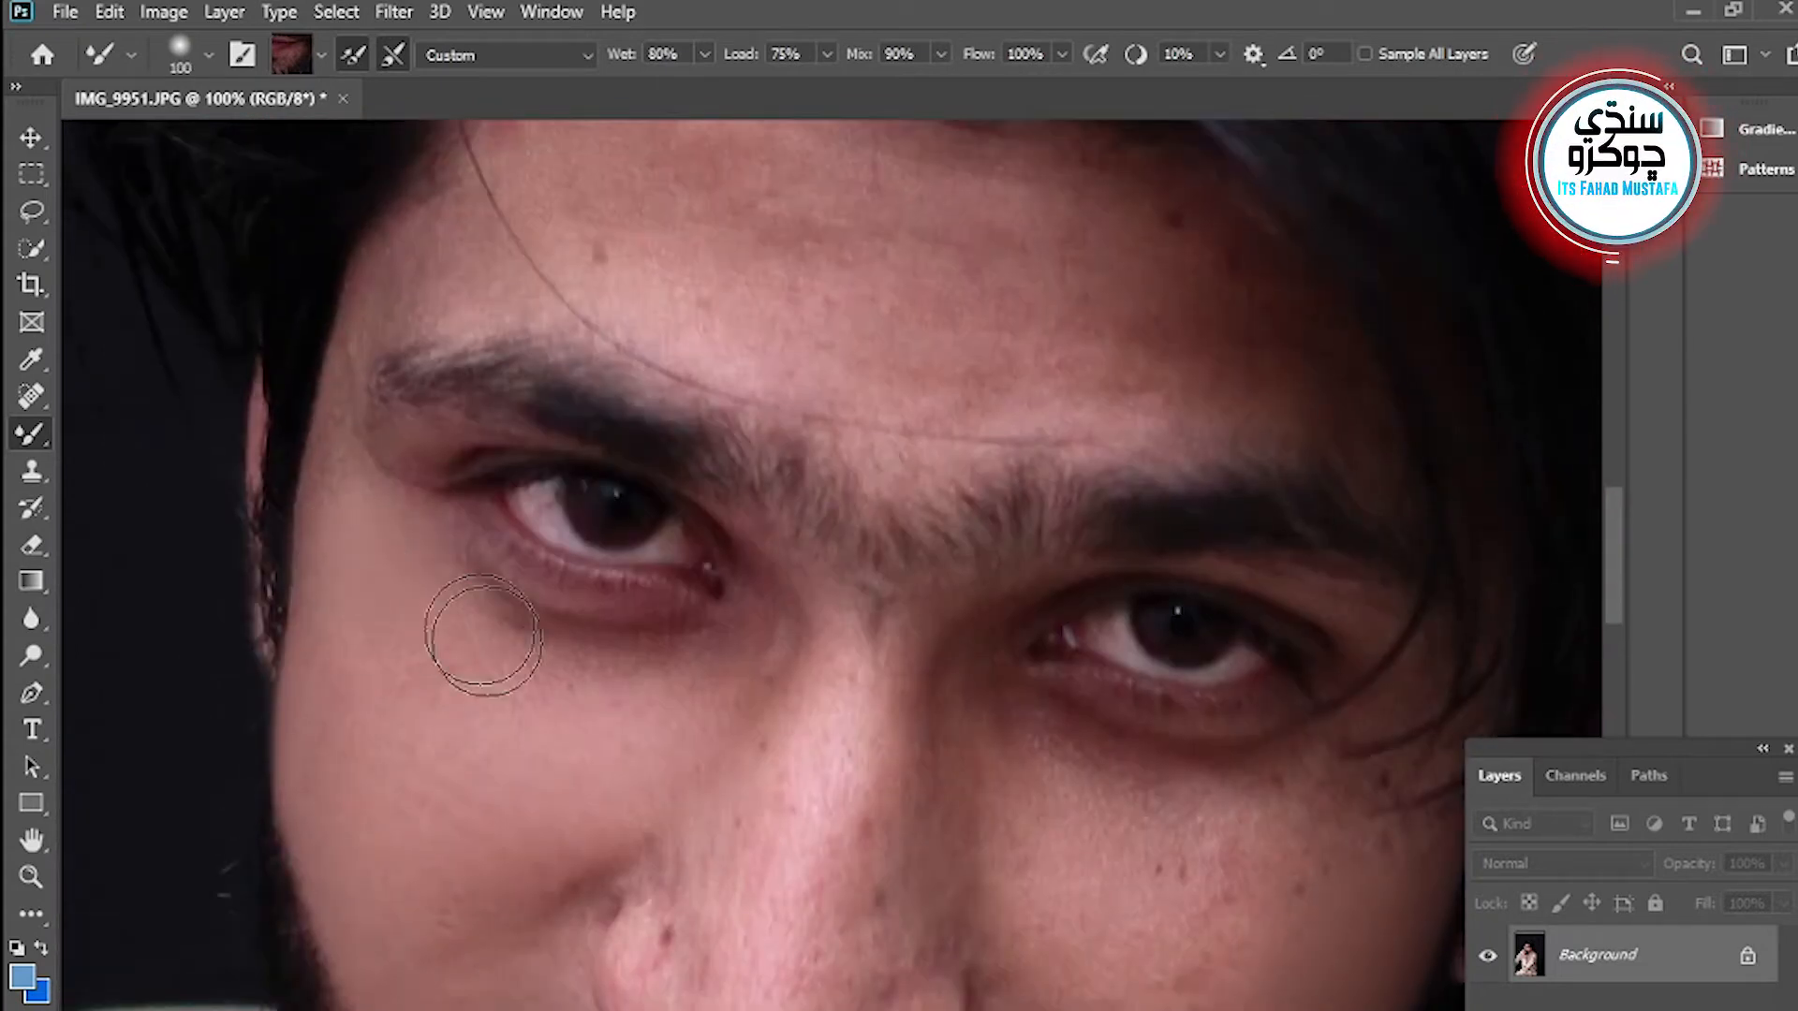
- Smooth the forehead skin above the eyebrows with a 175-pixel Mixer Brush
scroll(483, 637, up, 5)
key(bracketright)
key(bracketright)
key(bracketright)
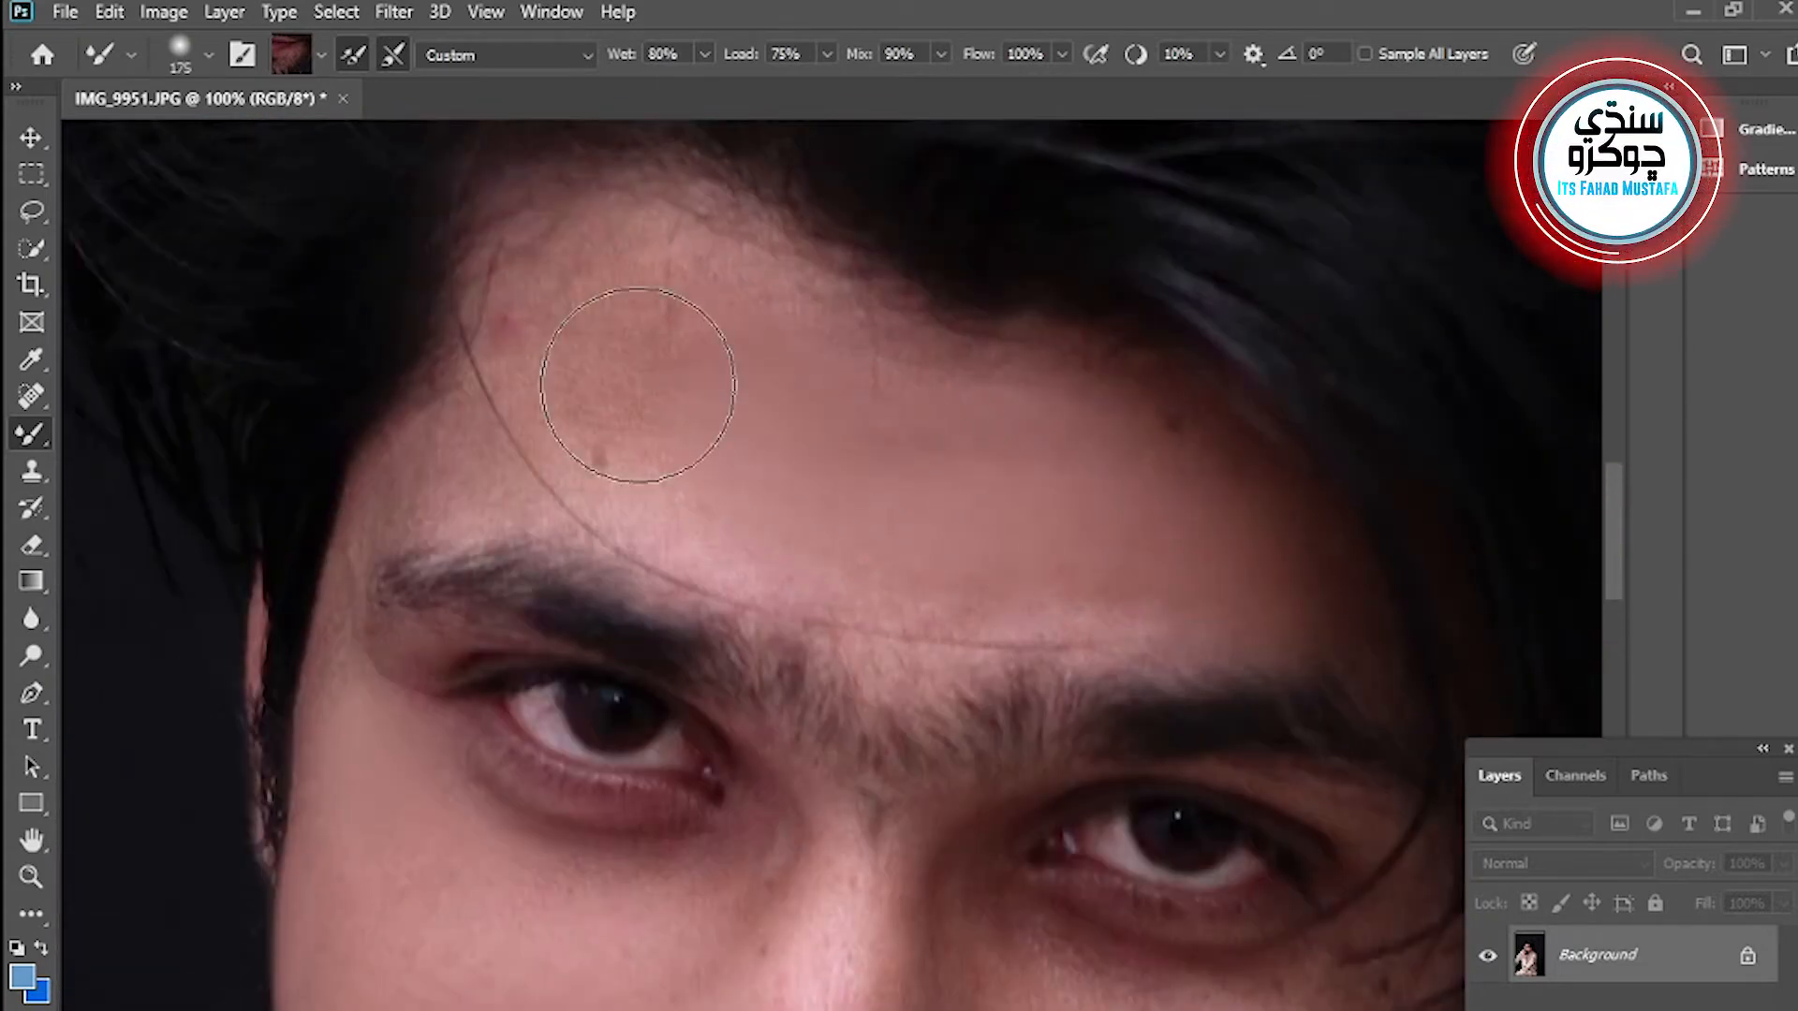
drag(716, 327, 606, 346)
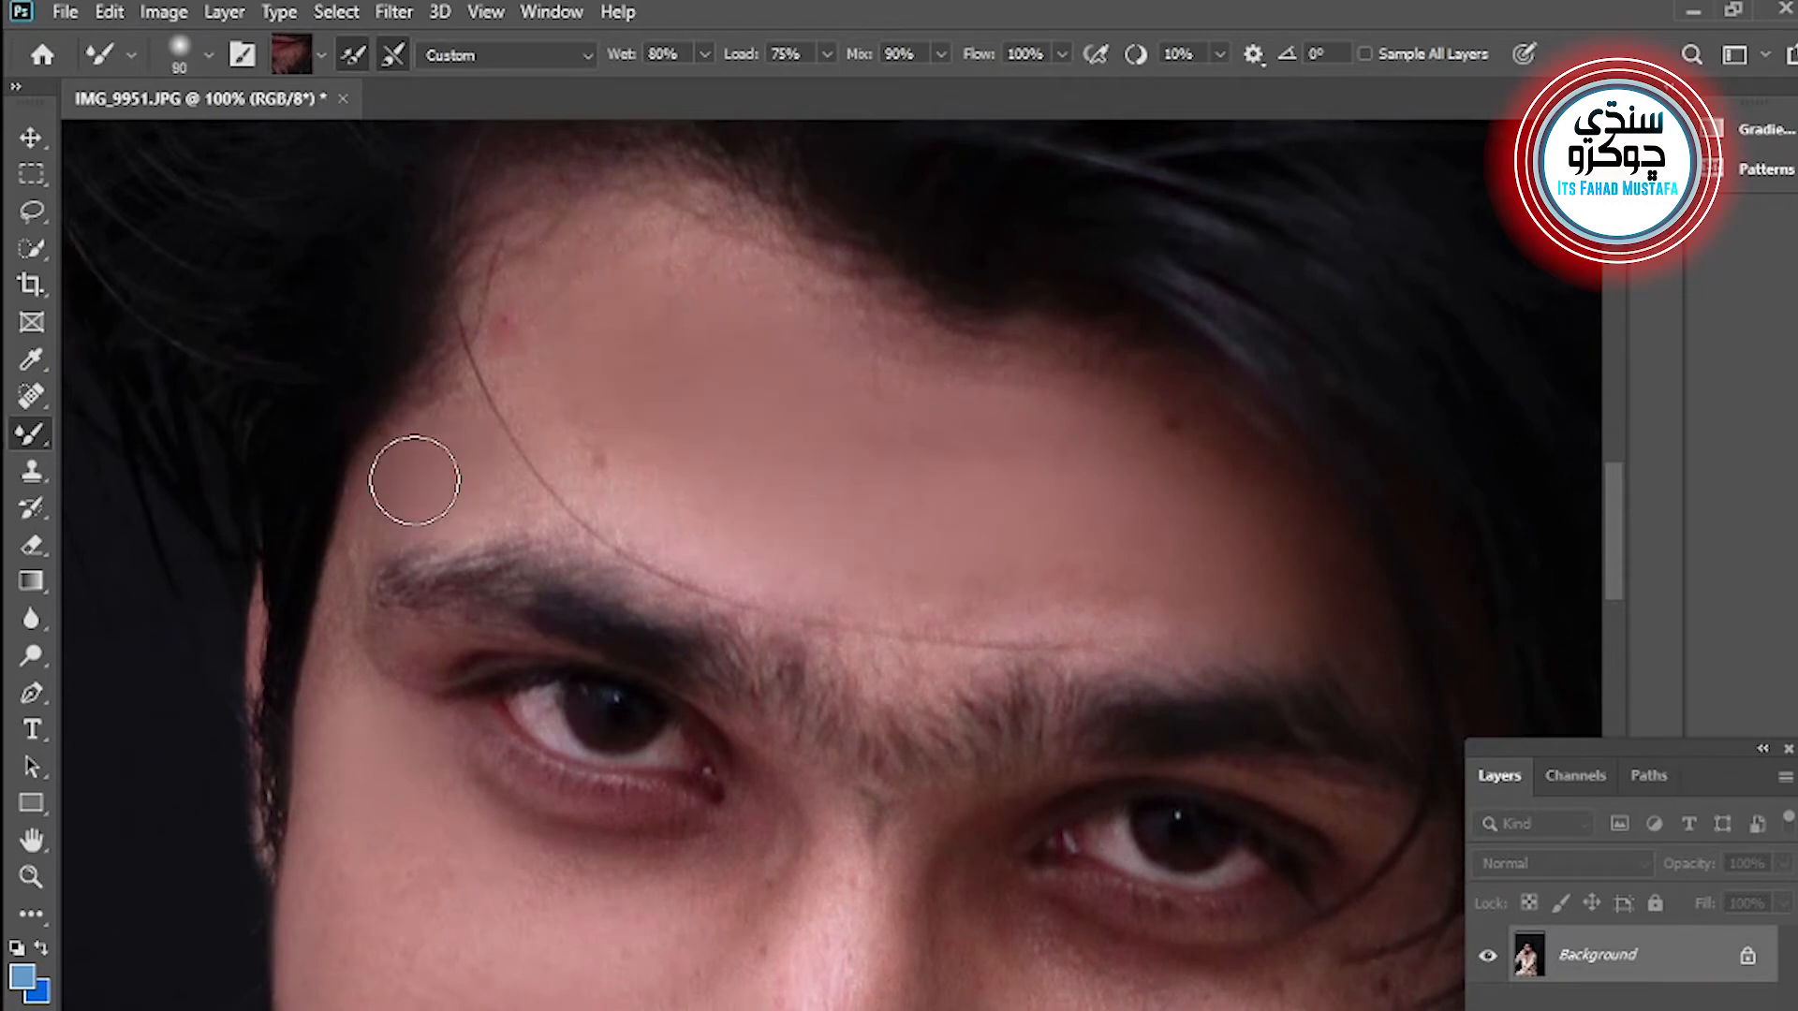
- Smooth the temple and the skin beside the nose bridge with a 90-pixel Mixer Brush
scroll(774, 790, down, 3)
key(bracketright)
key(bracketright)
key(bracketright)
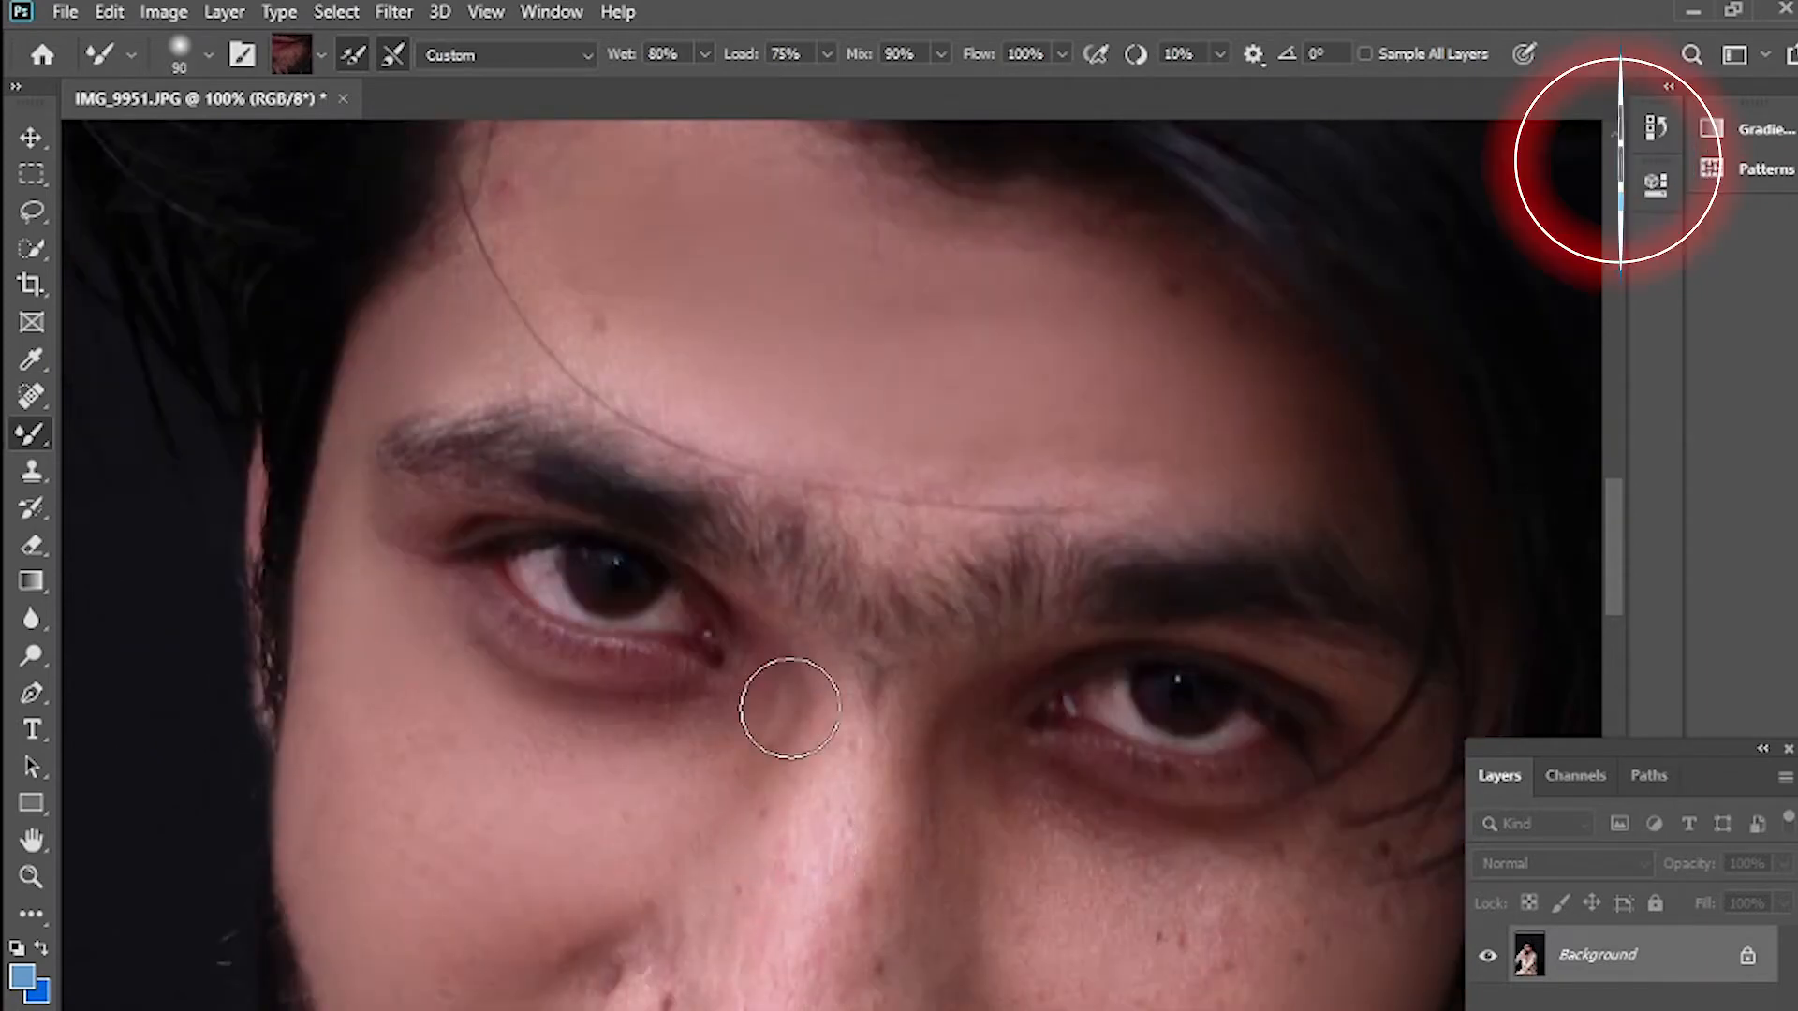
- Smooth the nose and the cheek on the image's right side with the Mixer Brush, resizing it to fit each area
scroll(799, 974, down, 3)
mouse_move(1081, 931)
mouse_down()
mouse_move(800, 850)
mouse_move(706, 714)
mouse_up()
key(bracketright)
key(bracketright)
key(bracketright)
drag(952, 672, 898, 719)
key(bracketleft)
key(bracketleft)
key(bracketleft)
- Smooth the neck below the beard and the skin under the image's right eye with a 100-pixel Mixer Brush
scroll(660, 900, down, 6)
key(bracketright)
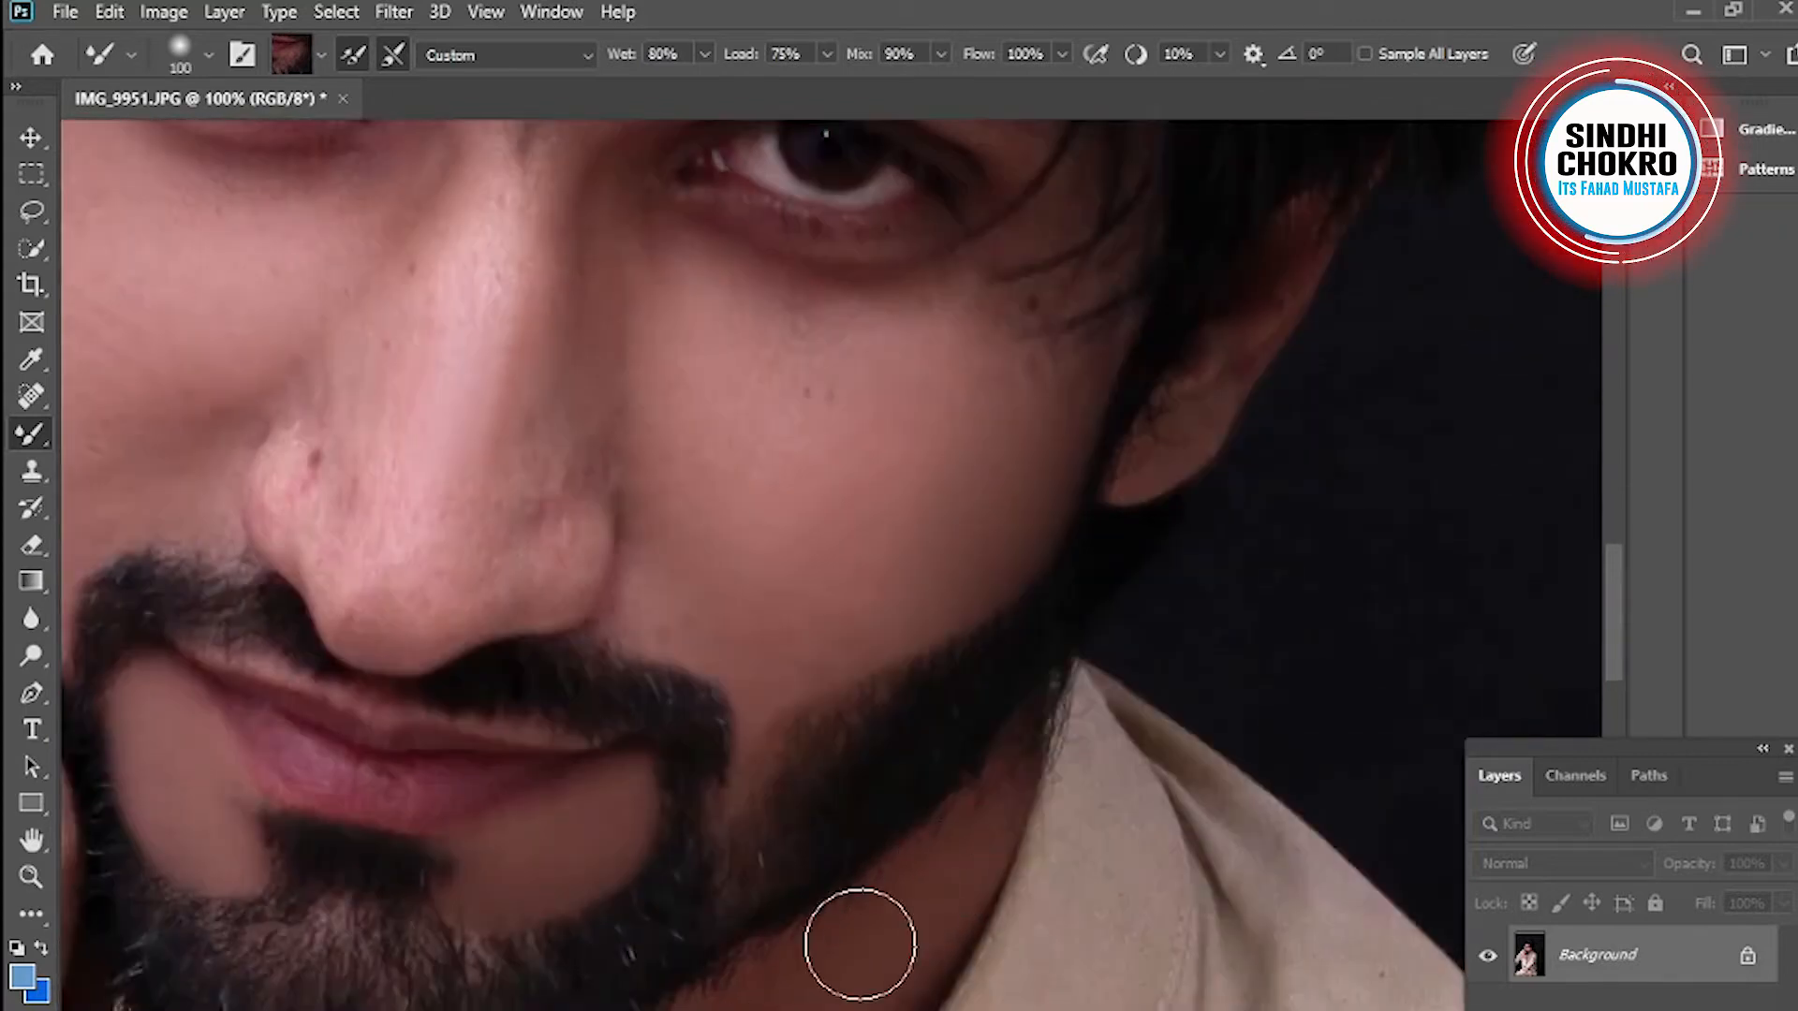
scroll(930, 874, down, 3)
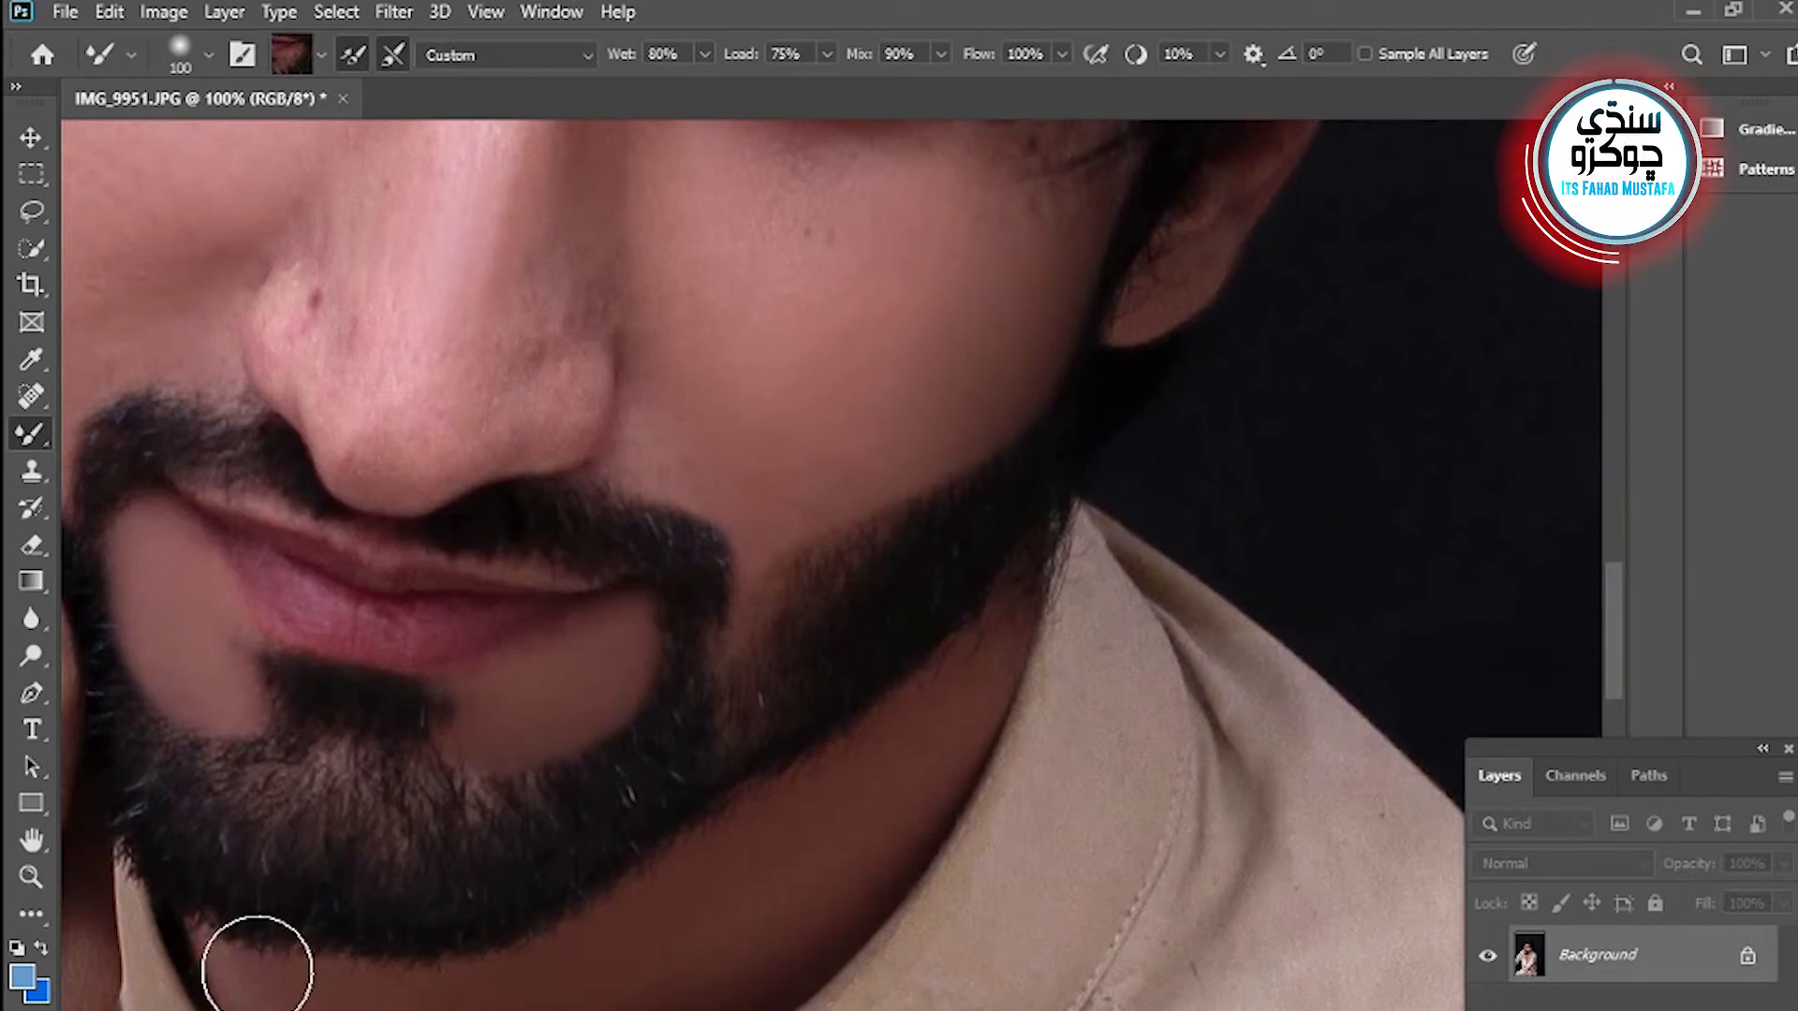
drag(929, 486, 980, 768)
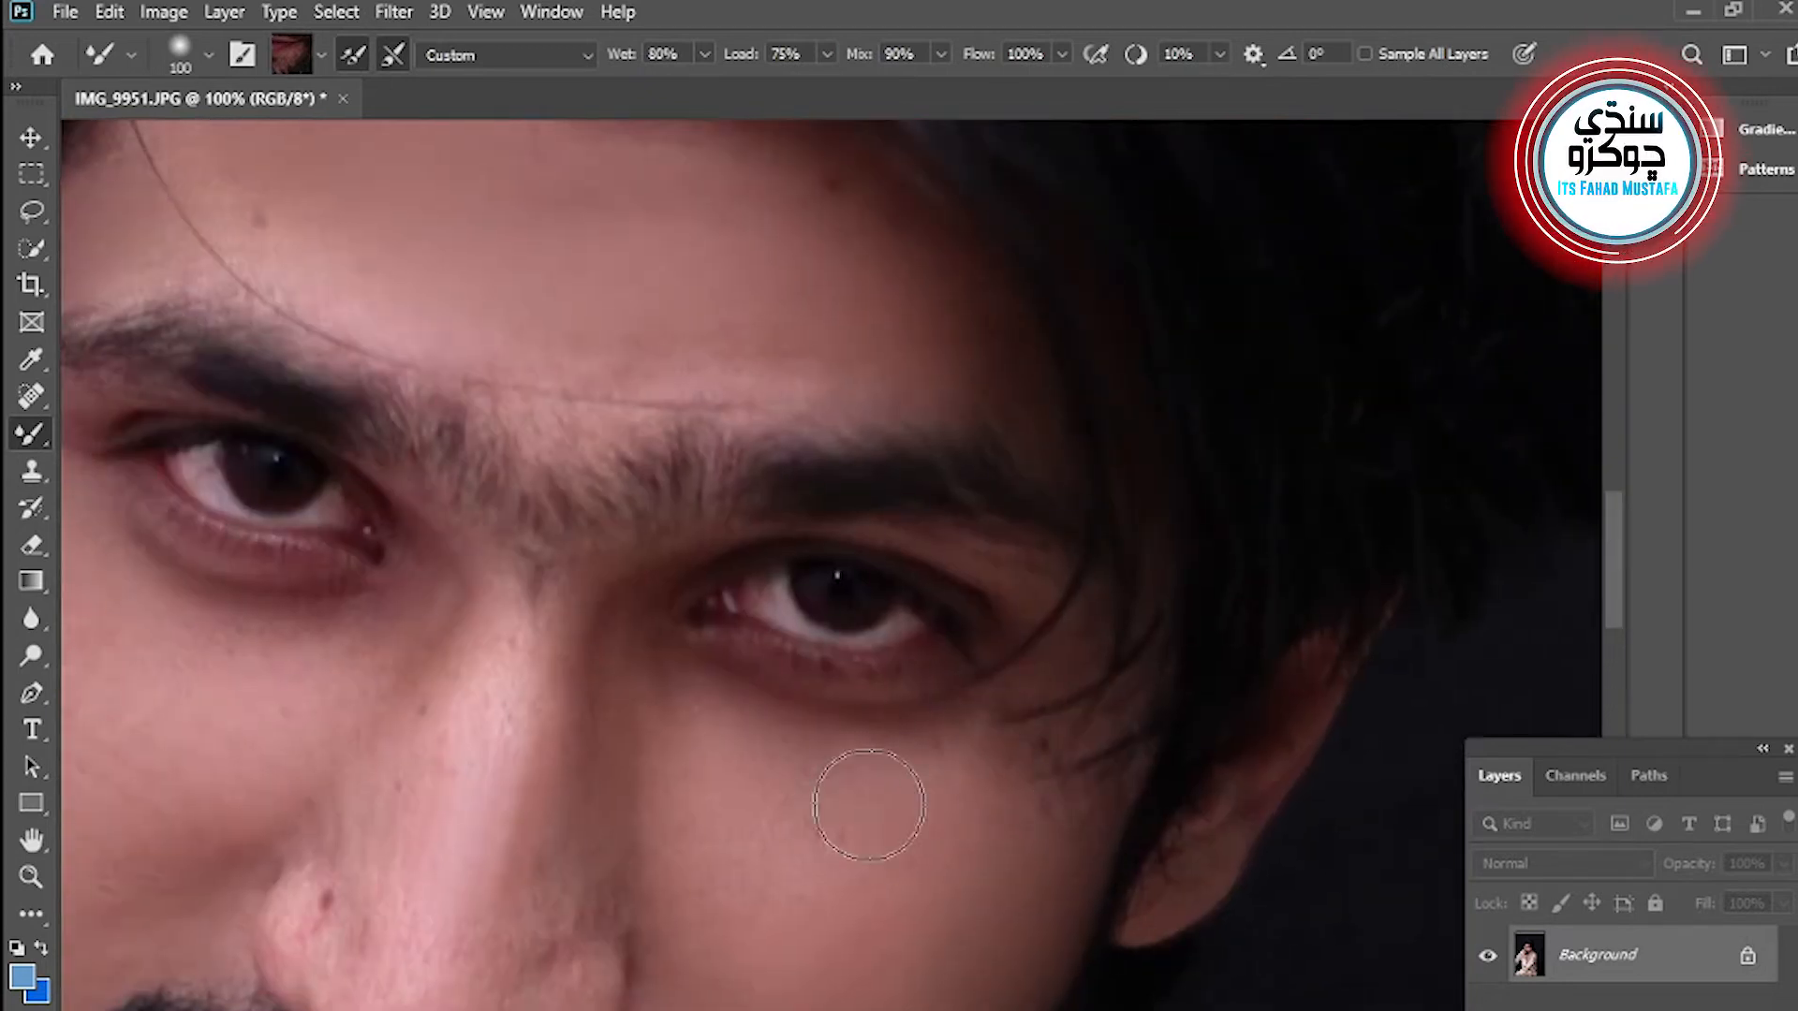
drag(461, 670, 704, 763)
- Apply the Photo-Toolbox SkinFiner filter to the whole portrait
click(29, 877)
click(847, 857)
drag(848, 901, 766, 821)
click(665, 724)
click(393, 12)
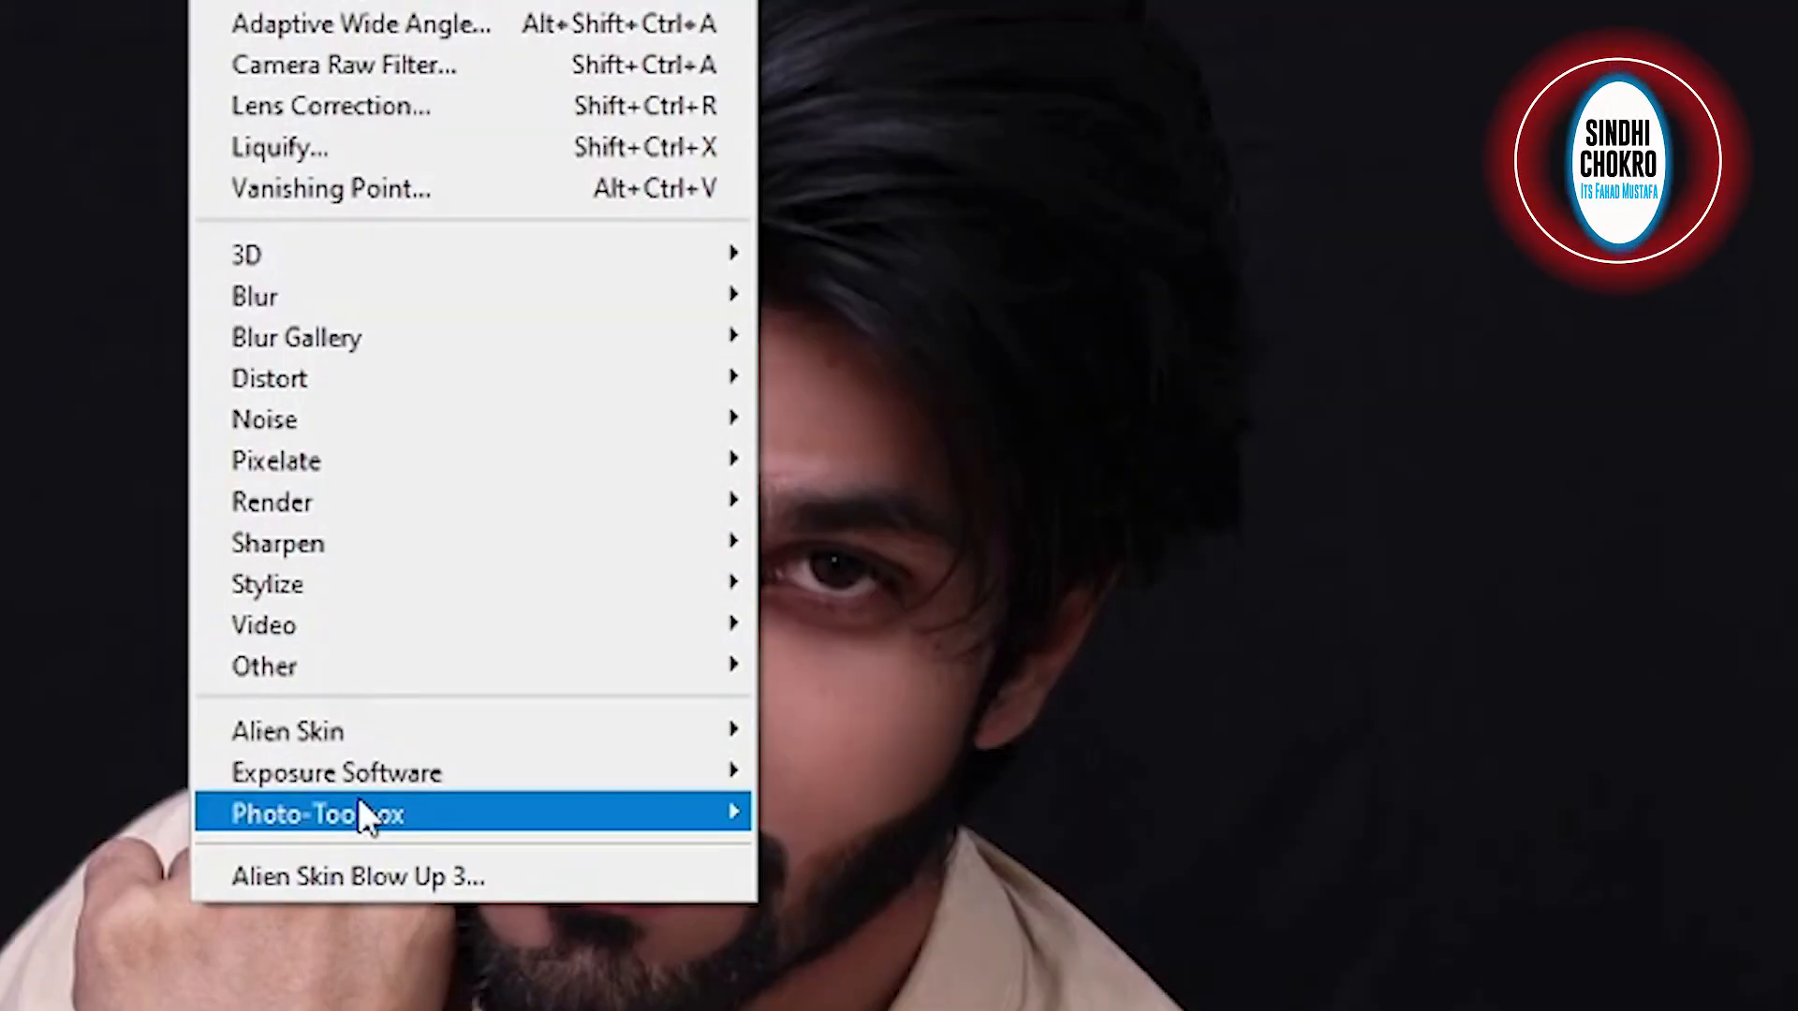
mouse_move(374, 812)
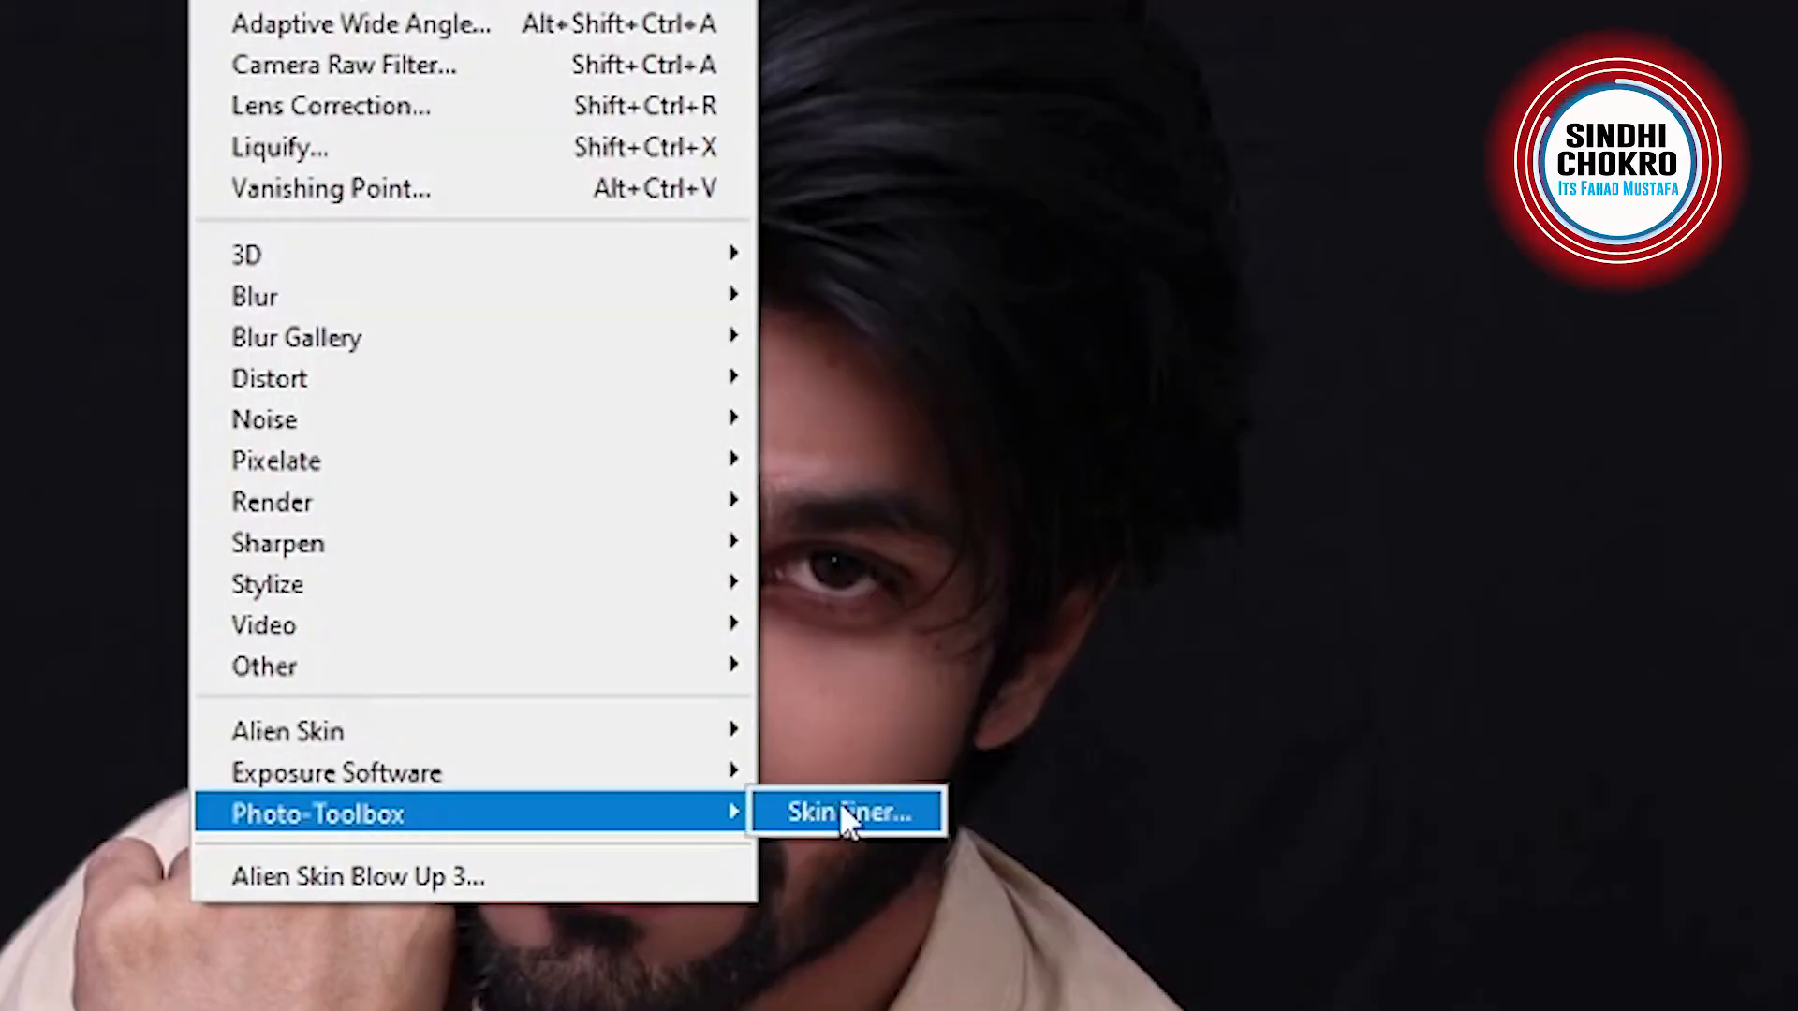
click(791, 811)
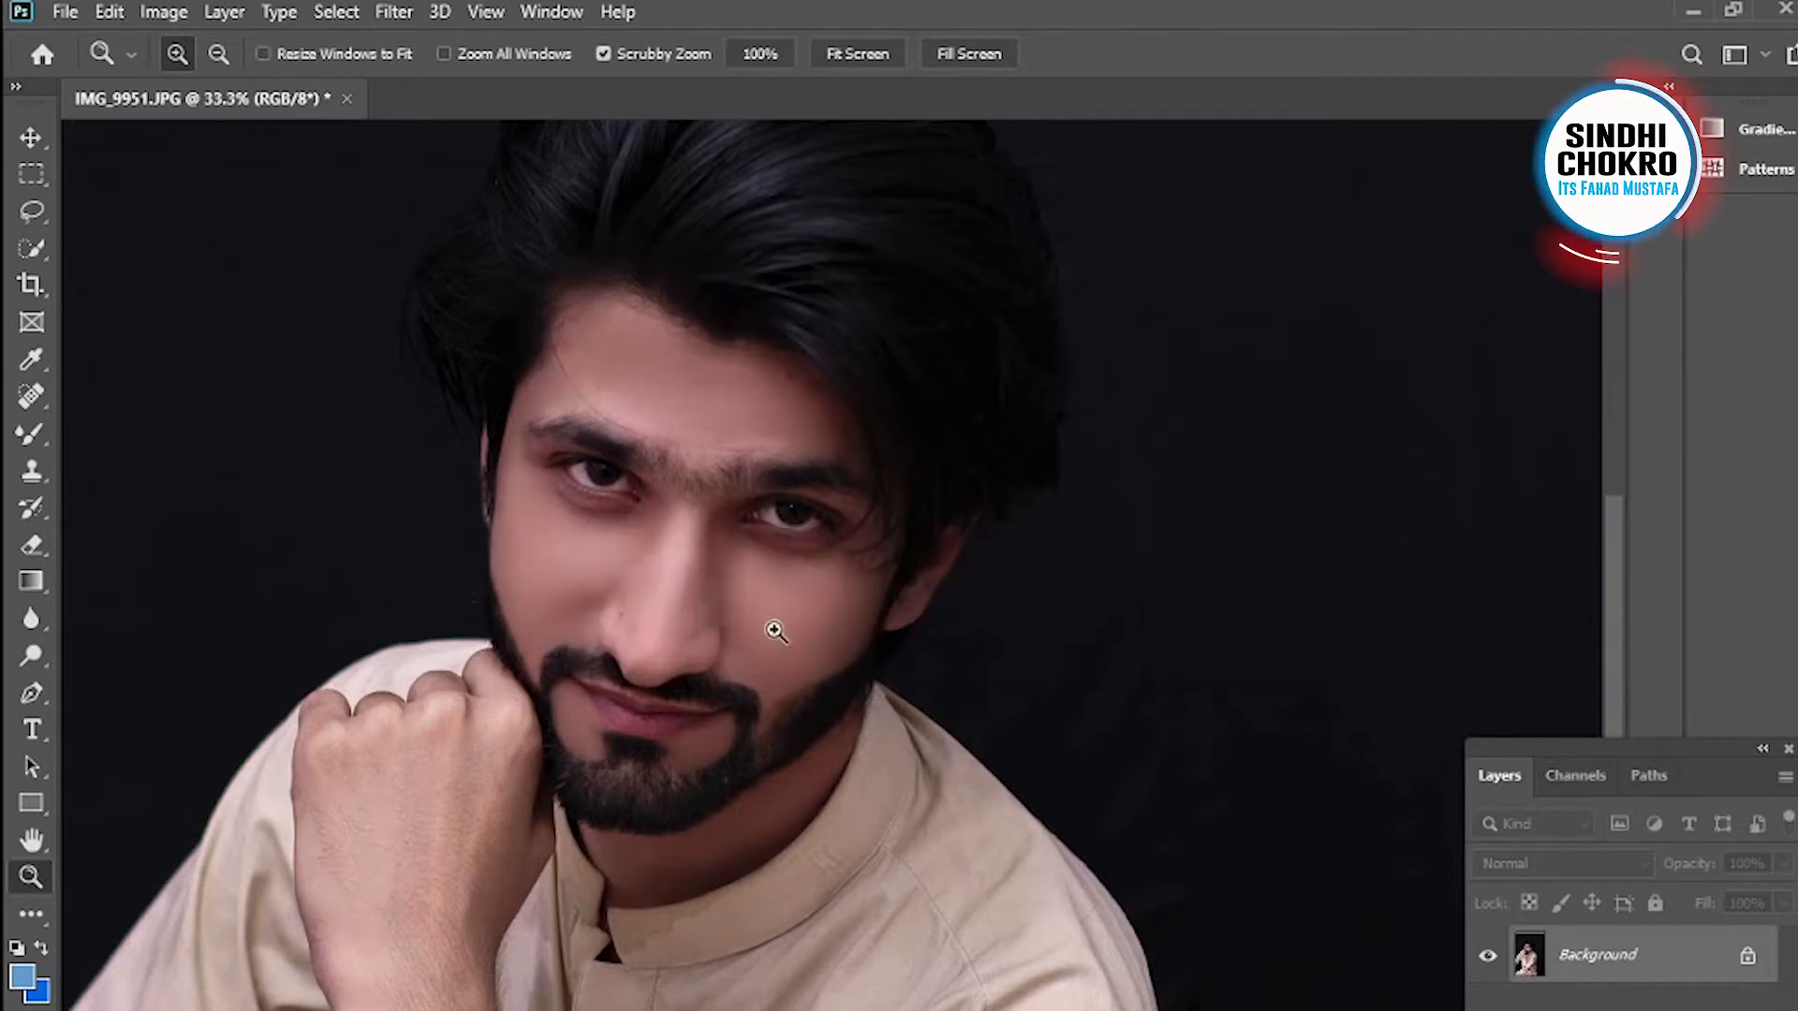
- Trace the lips with a closed pen path and convert it to a selection
click(695, 562)
click(689, 577)
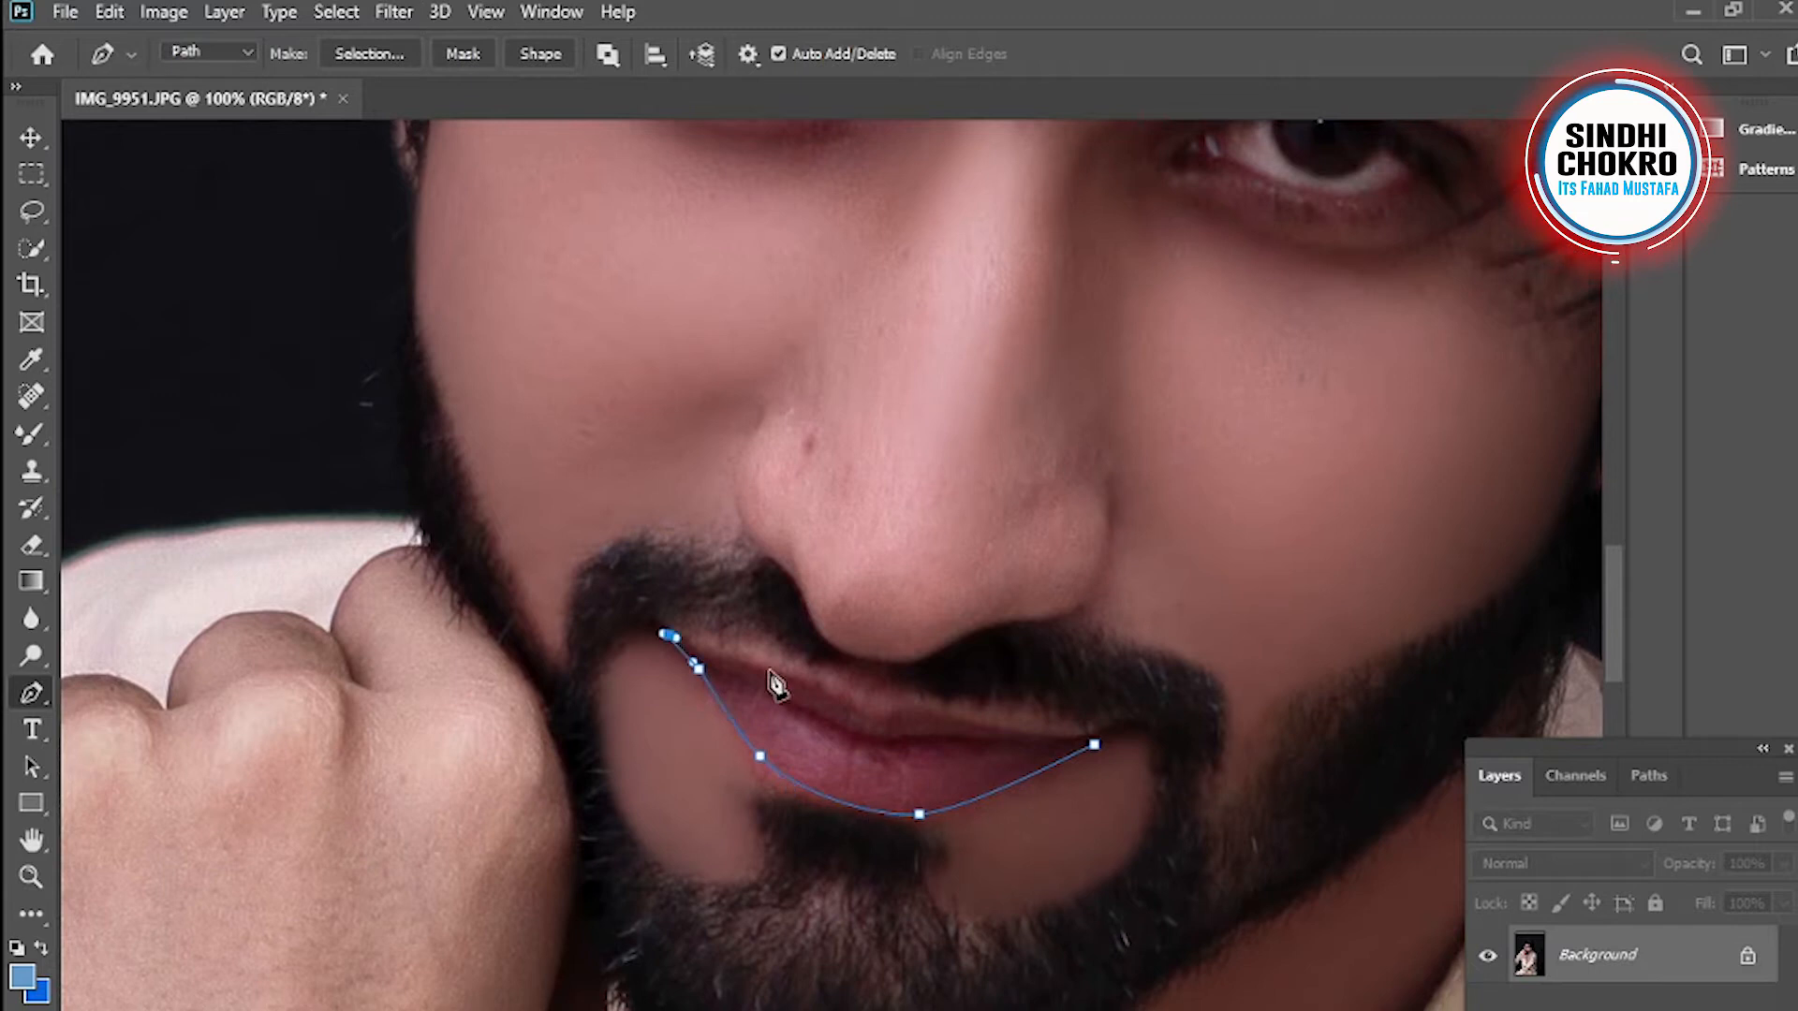
right_click(890, 790)
click(955, 273)
click(1052, 341)
- Apply a Surface Blur to the selected lips with a radius of 5 pixels and a threshold of 15 levels
click(393, 11)
mouse_move(412, 333)
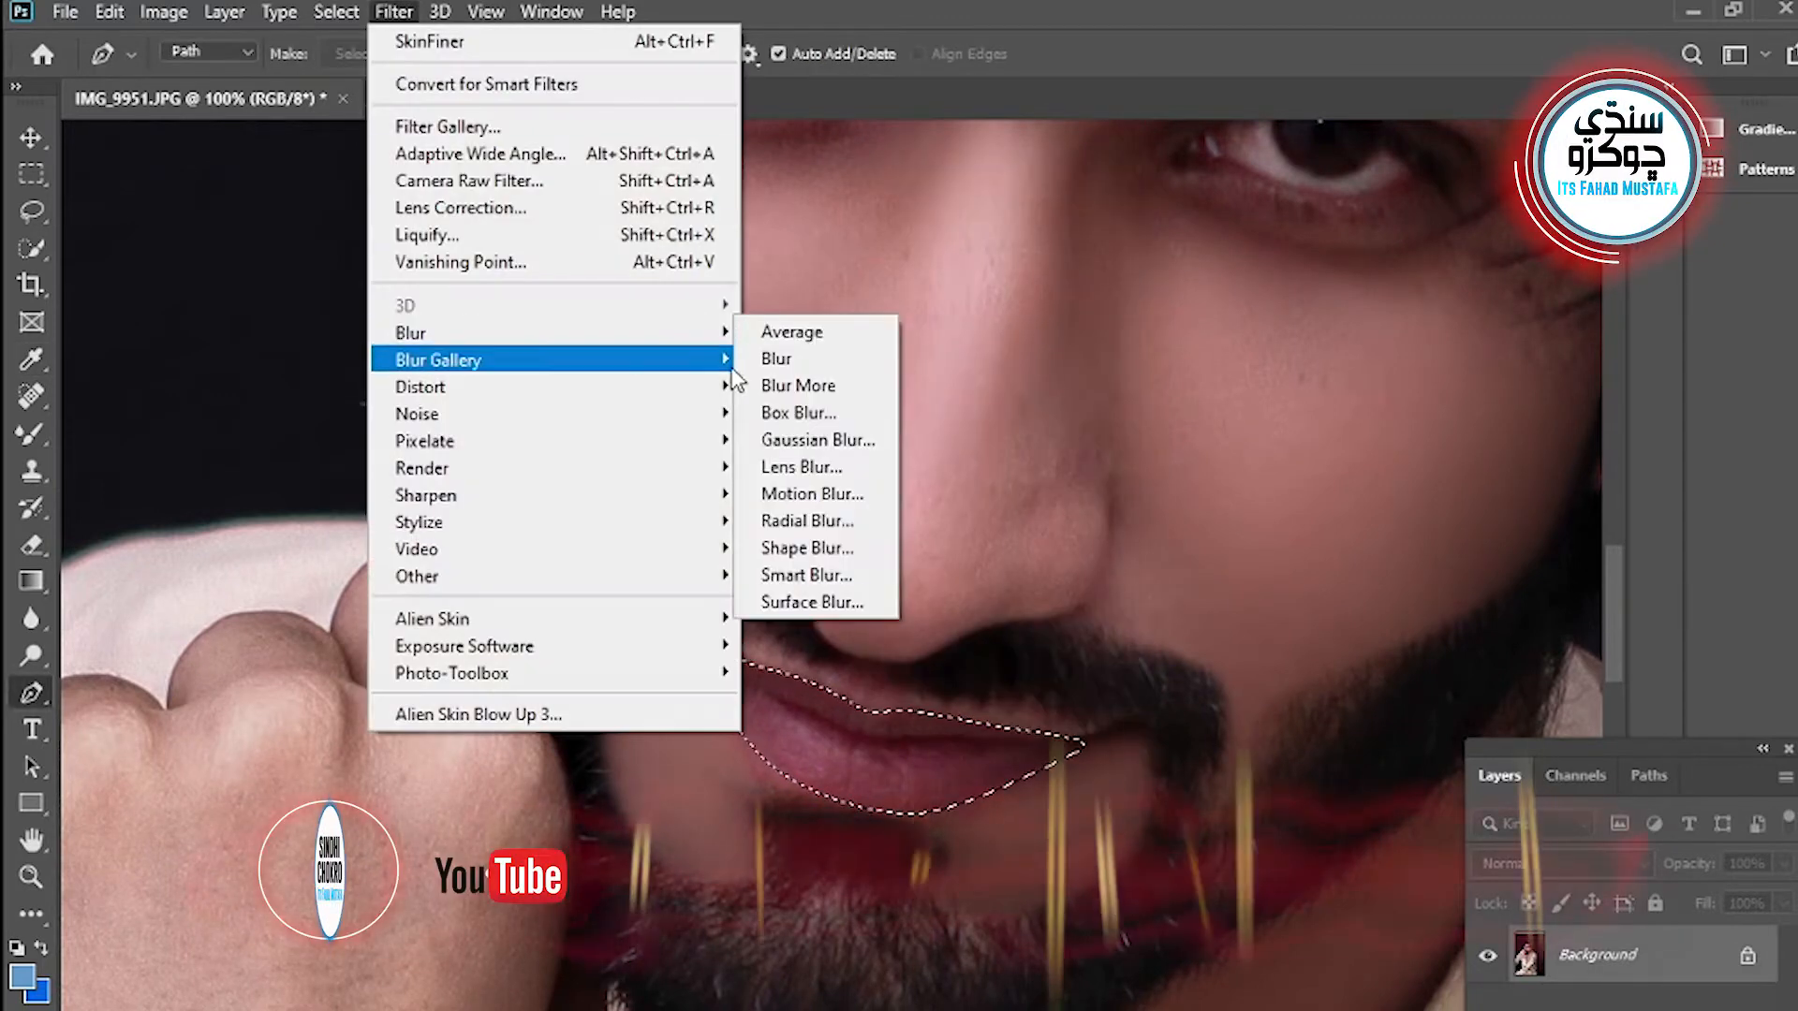
click(805, 592)
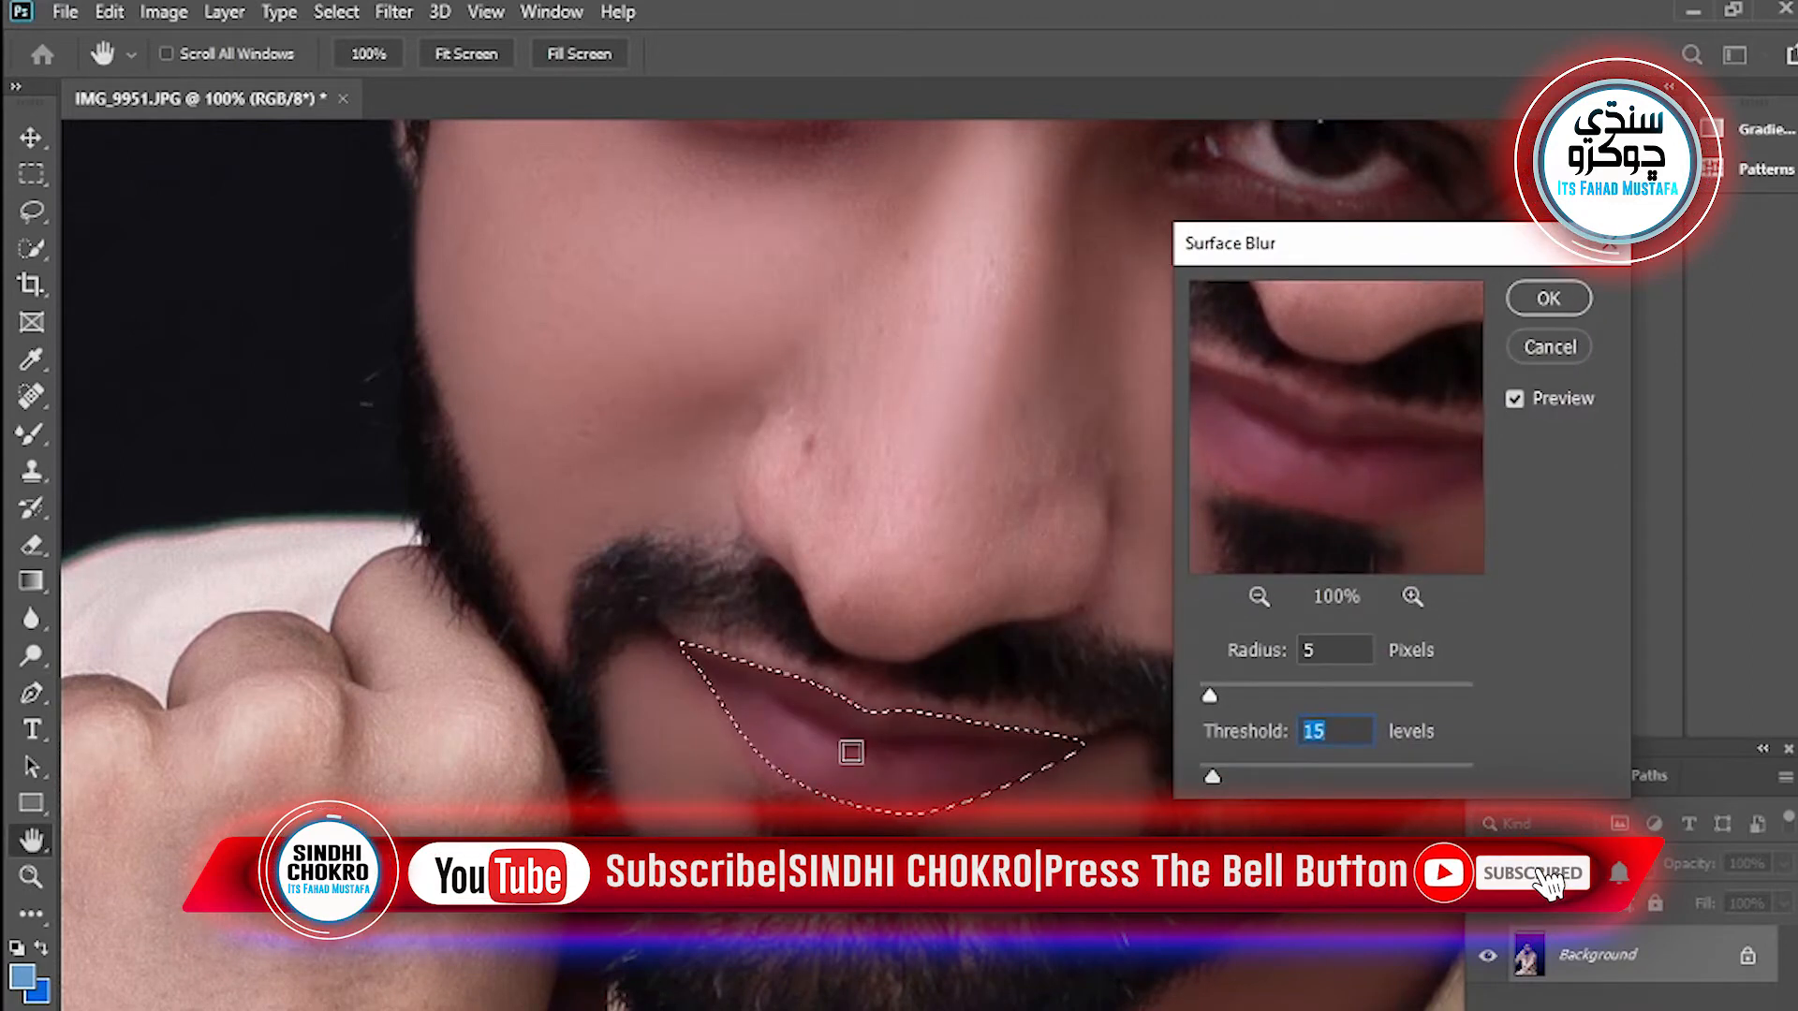
click(1547, 297)
- Add a Selective Color adjustment for the lips and set the Reds to Cyan -22% and Yellow -10%
key(p)
click(1485, 936)
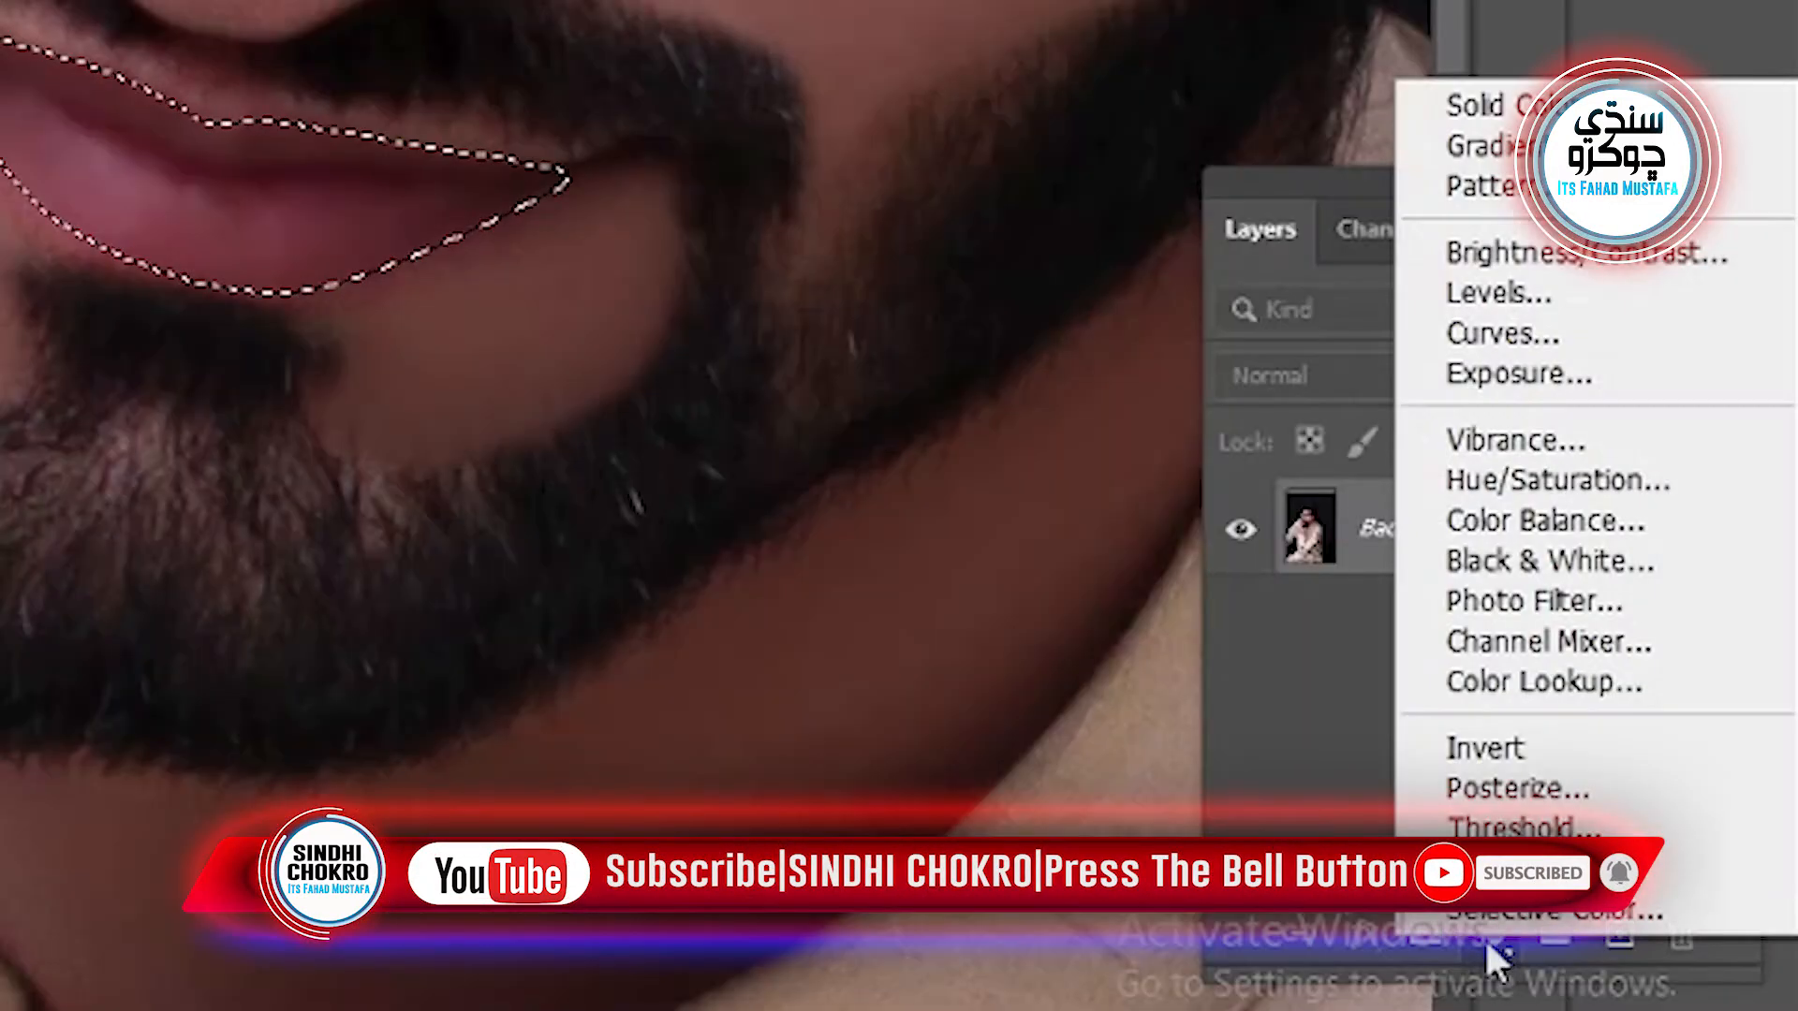
click(1524, 914)
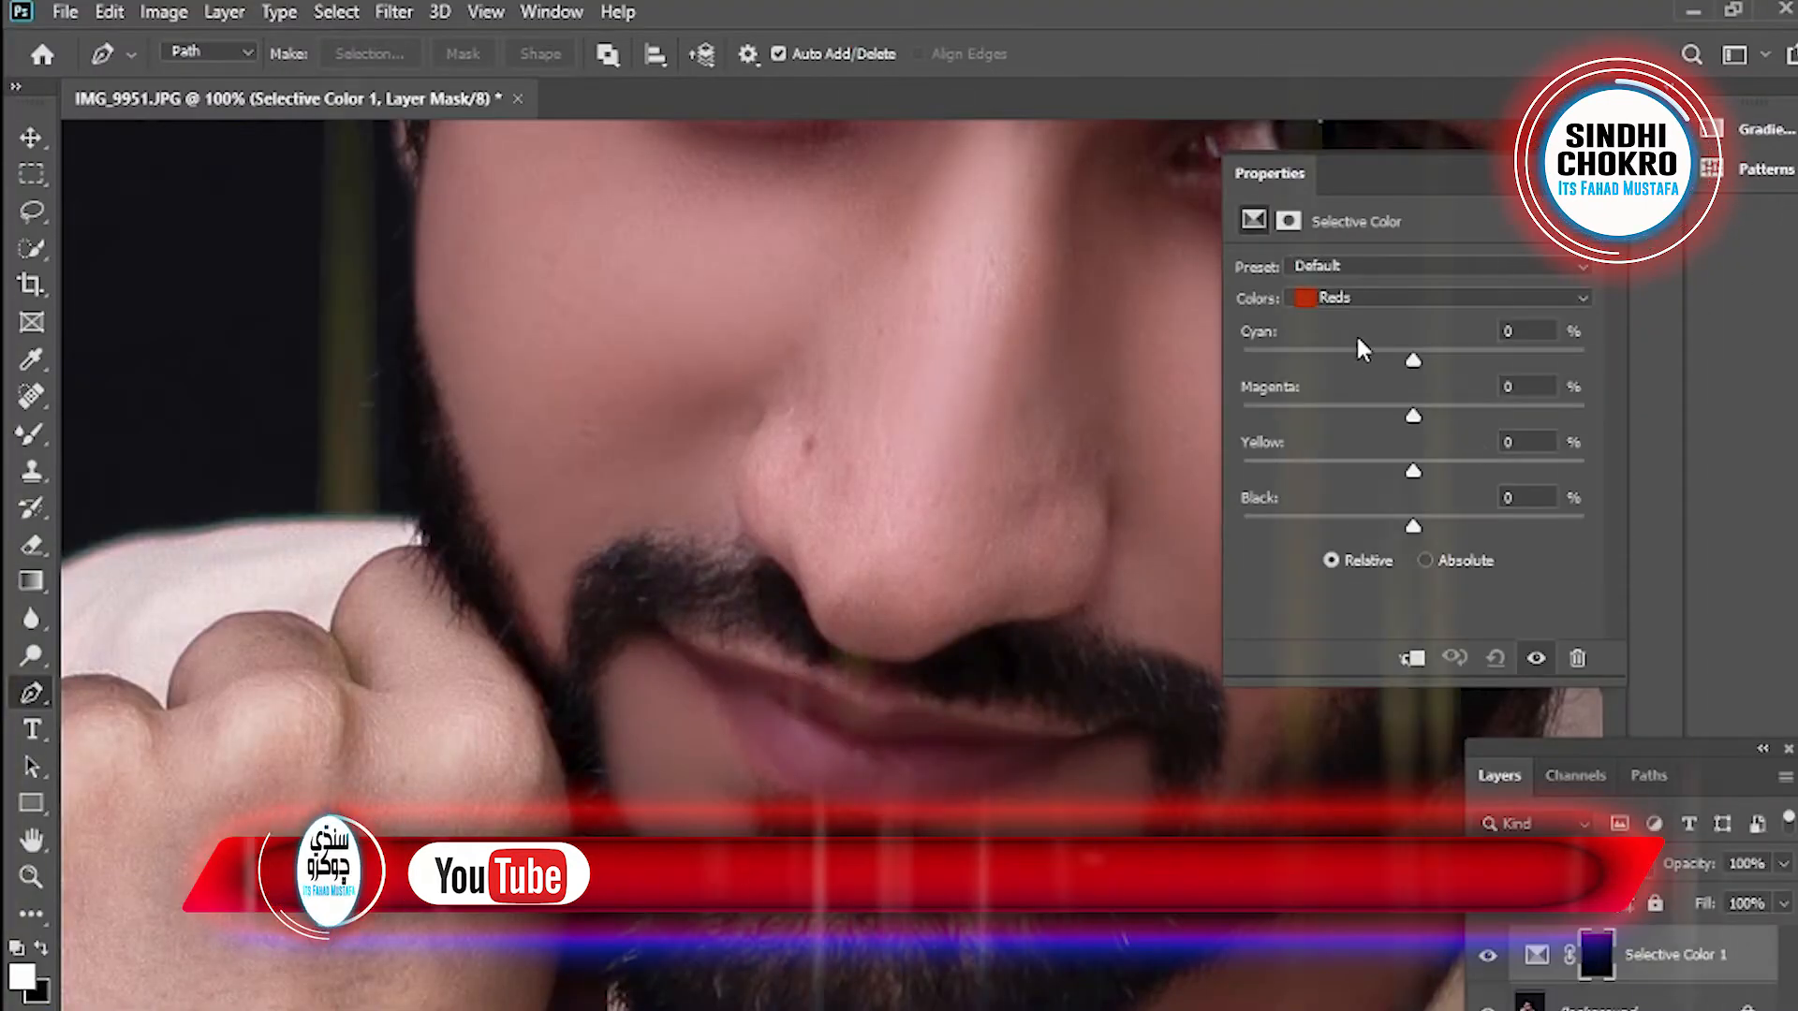
click(1372, 354)
click(1382, 461)
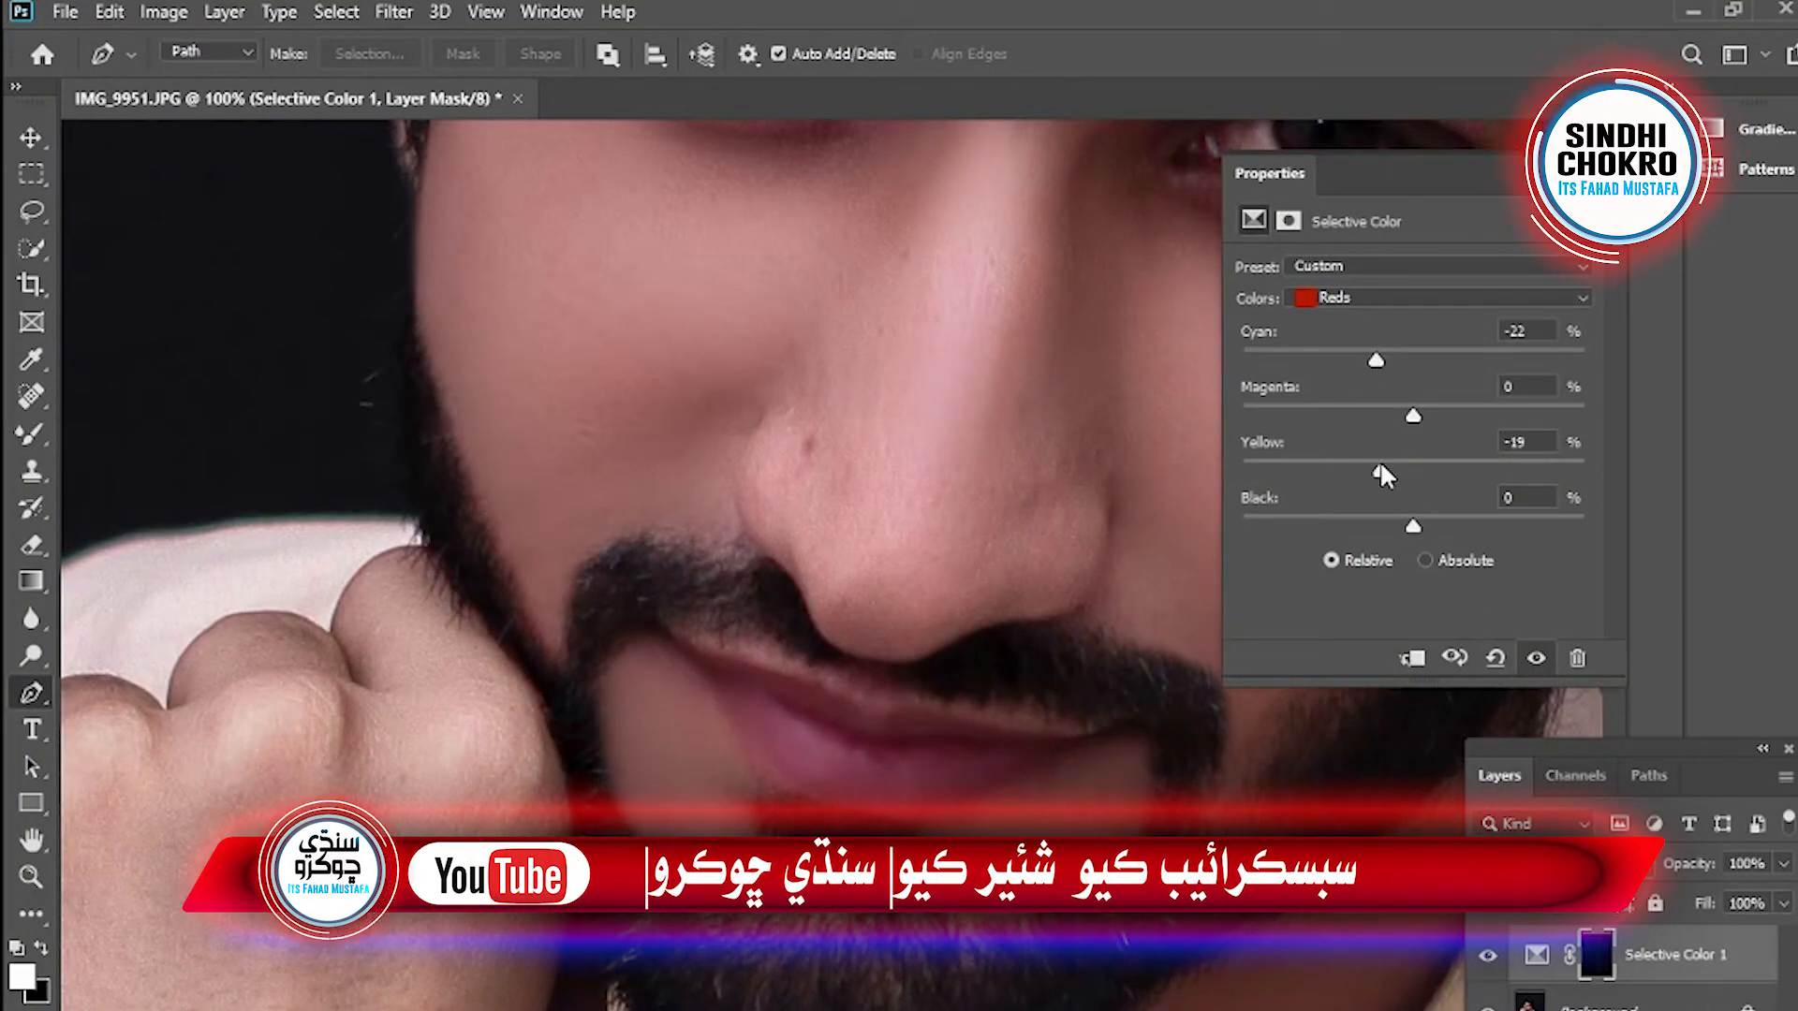
drag(1393, 465, 1396, 465)
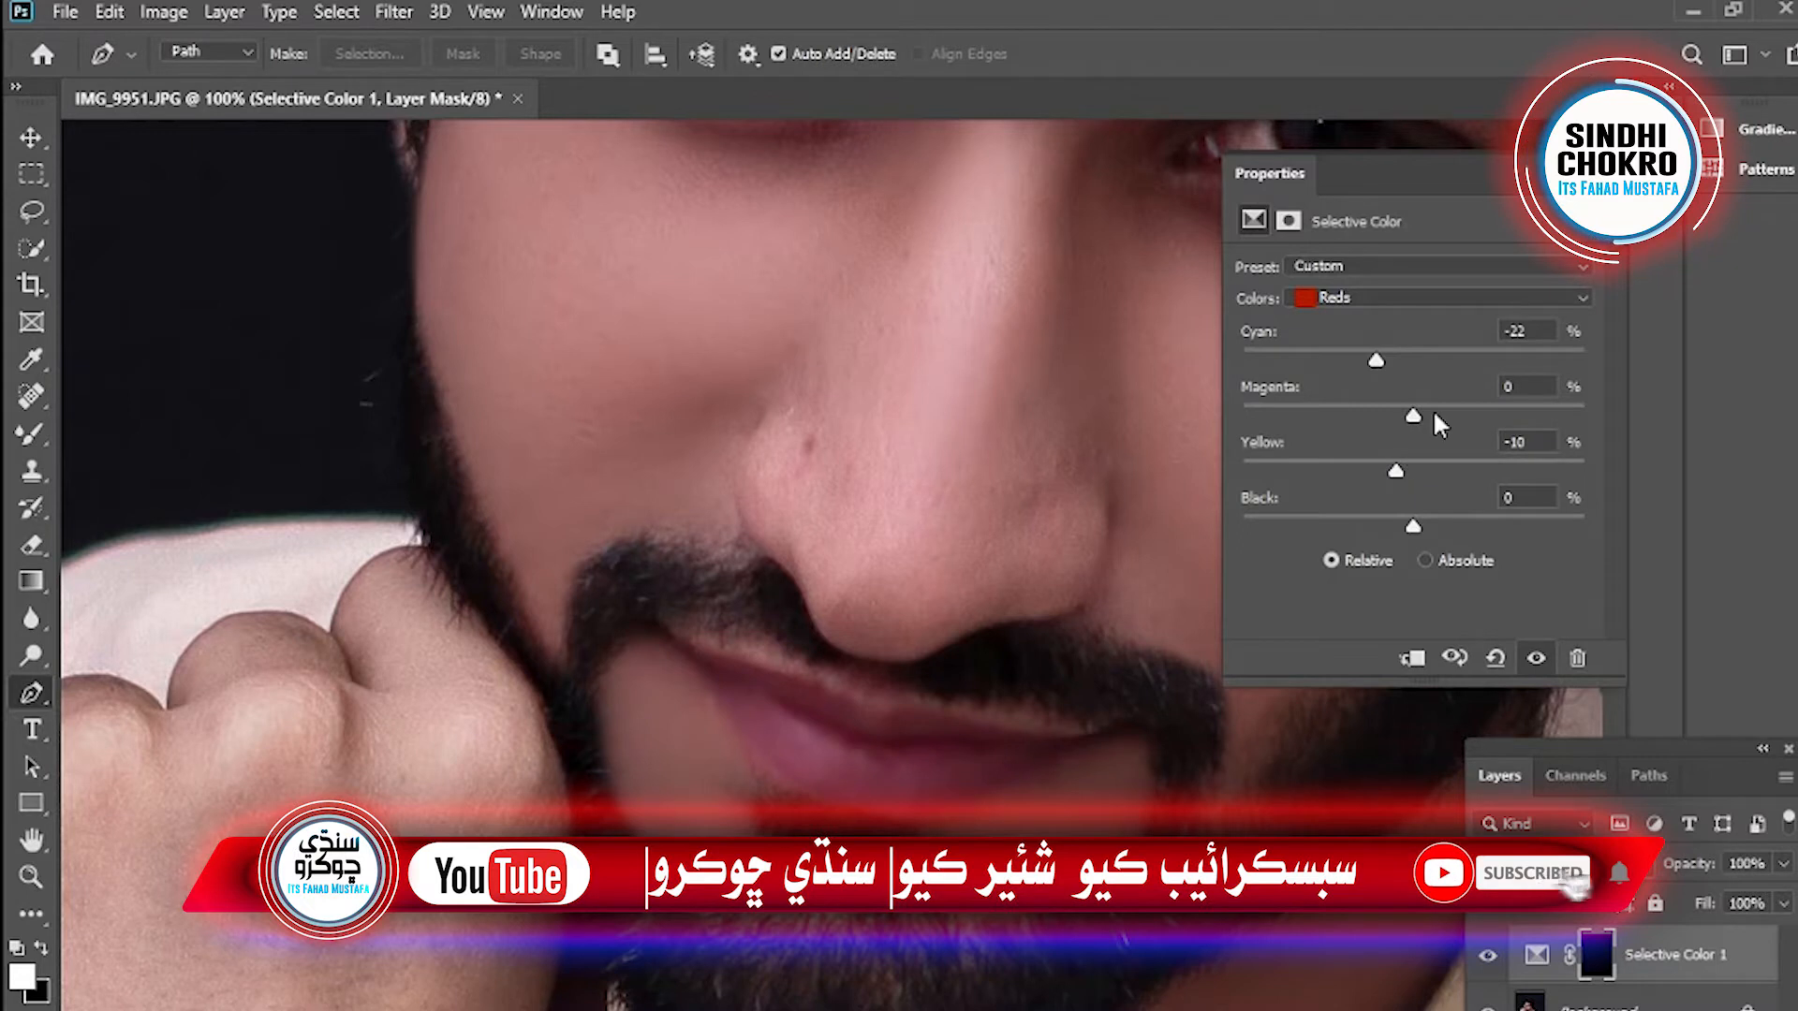
click(1575, 176)
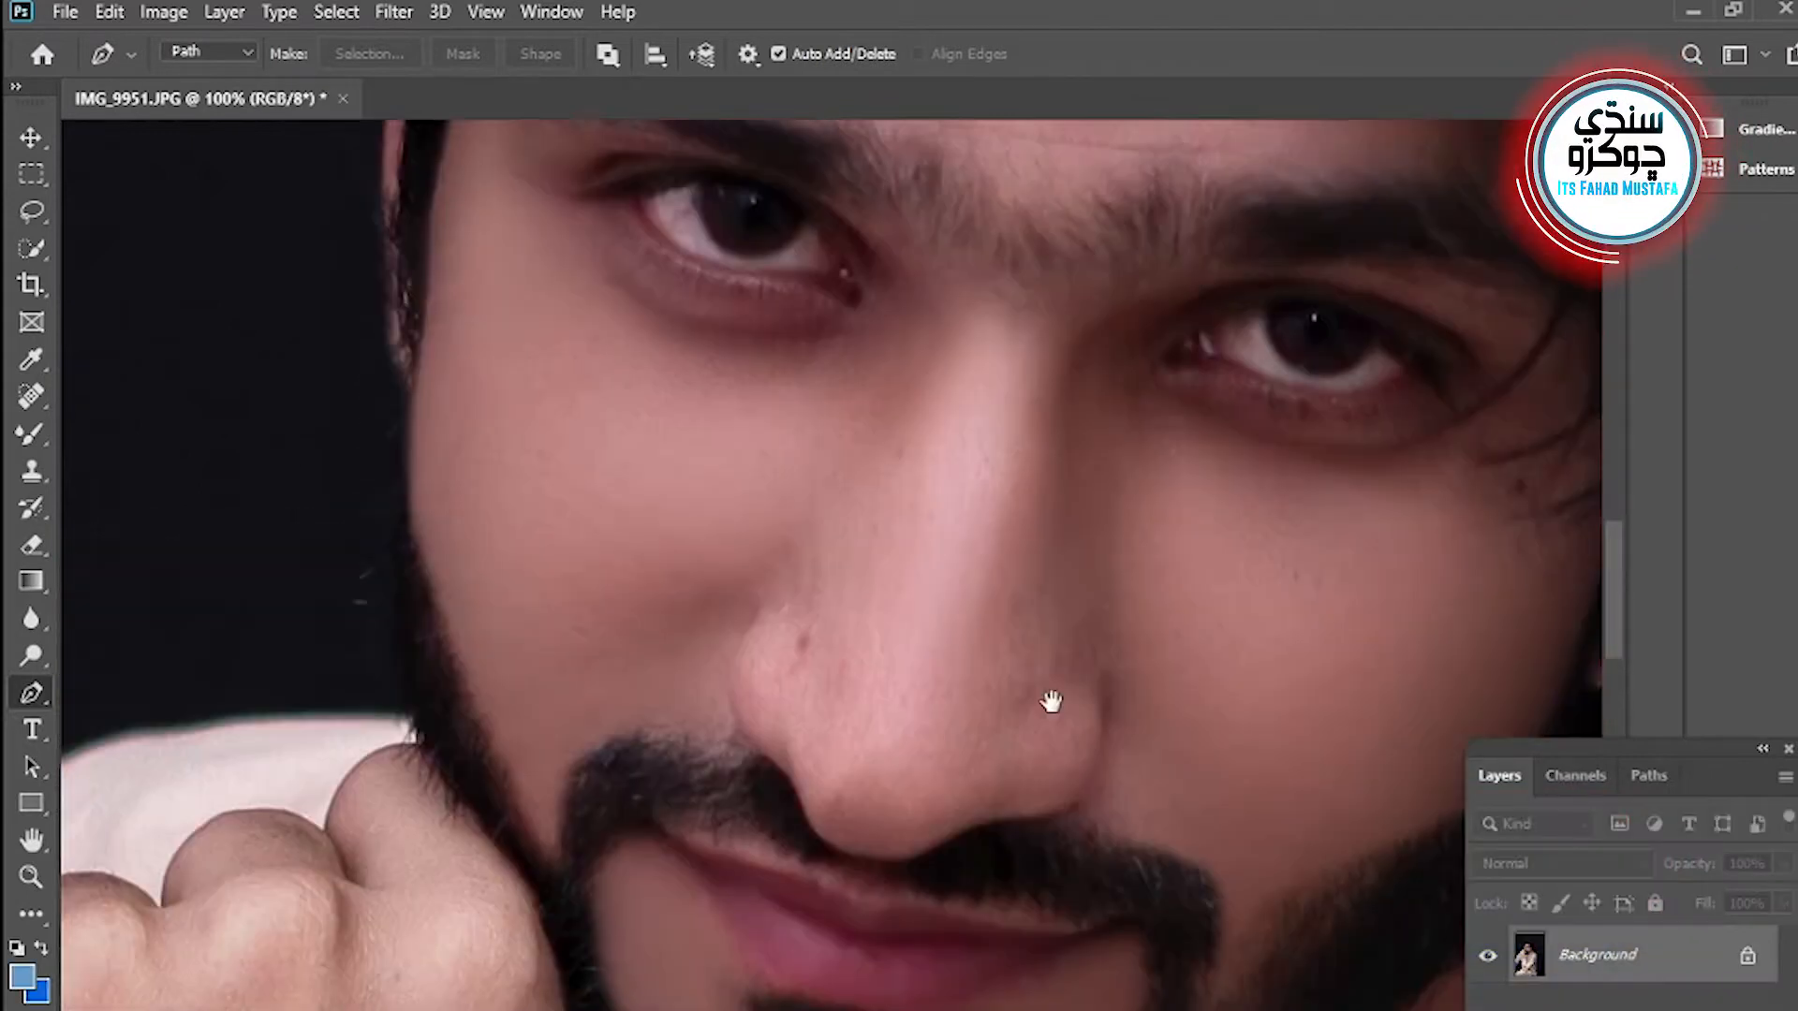
- Enter Quick Mask mode on the eye at the image's left with the regular Brush and the default black and white colours
scroll(937, 674, up, 2)
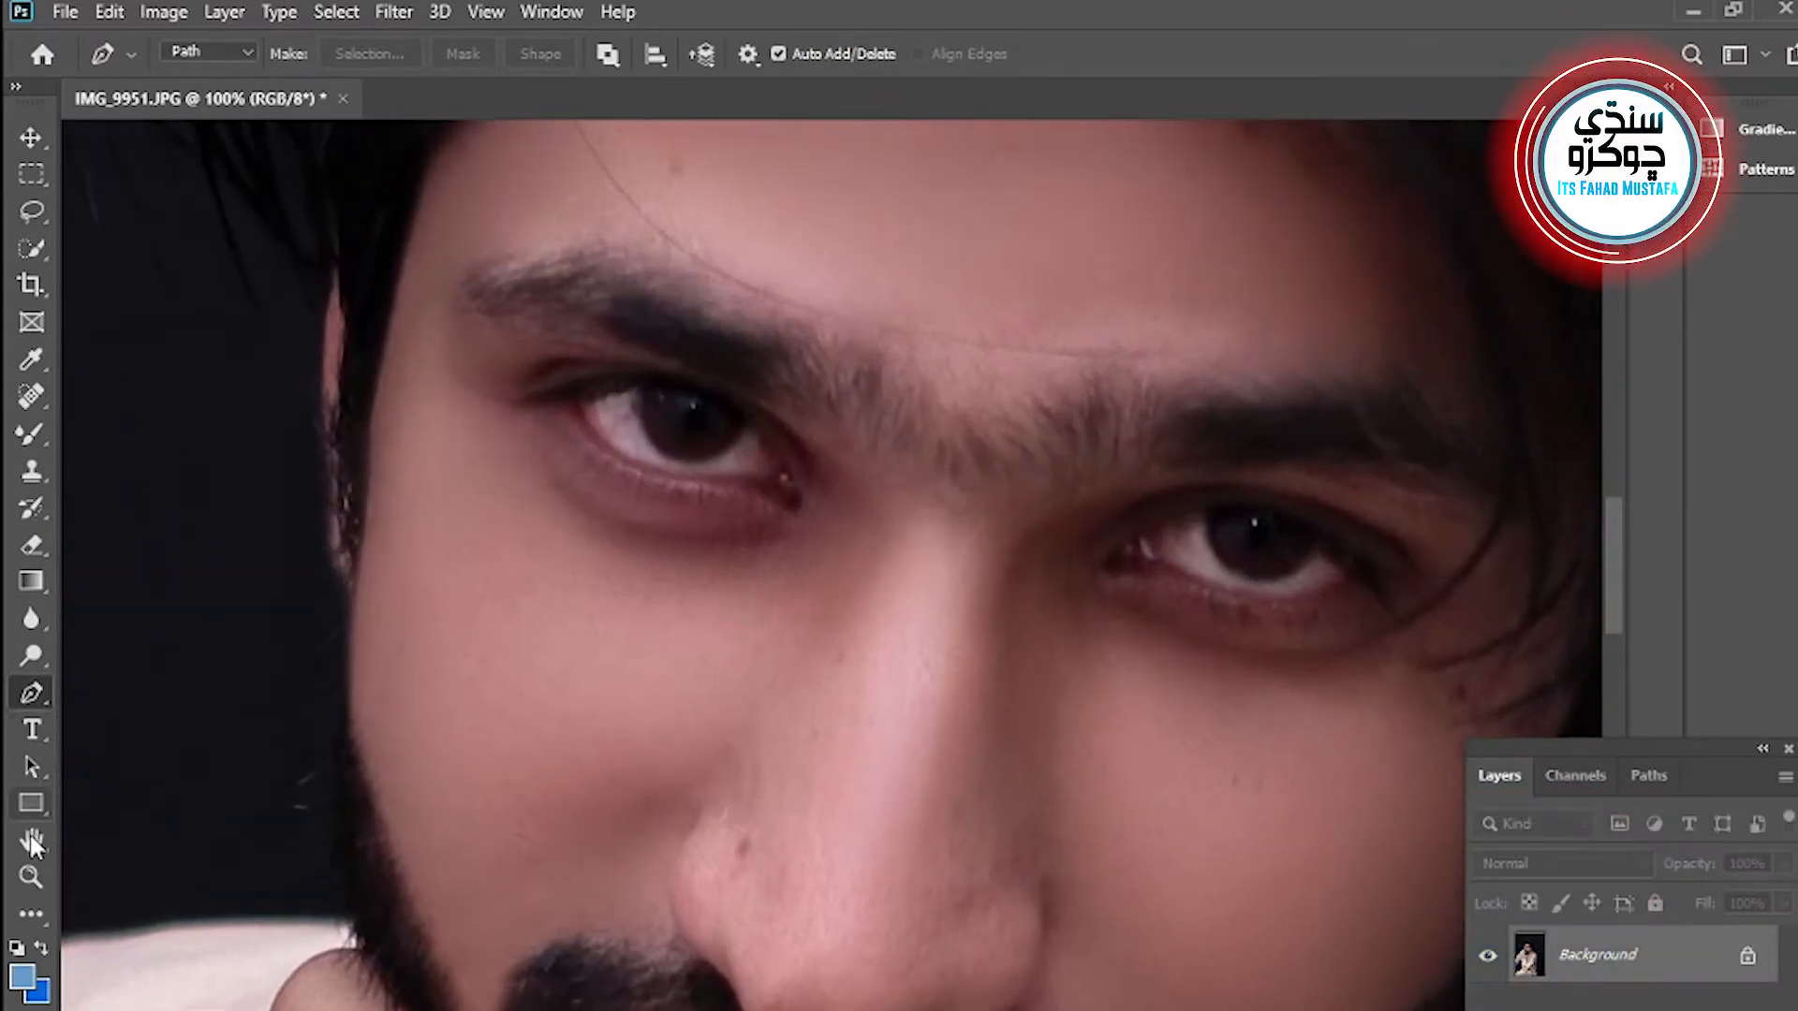
click(31, 877)
click(664, 501)
drag(690, 497, 703, 637)
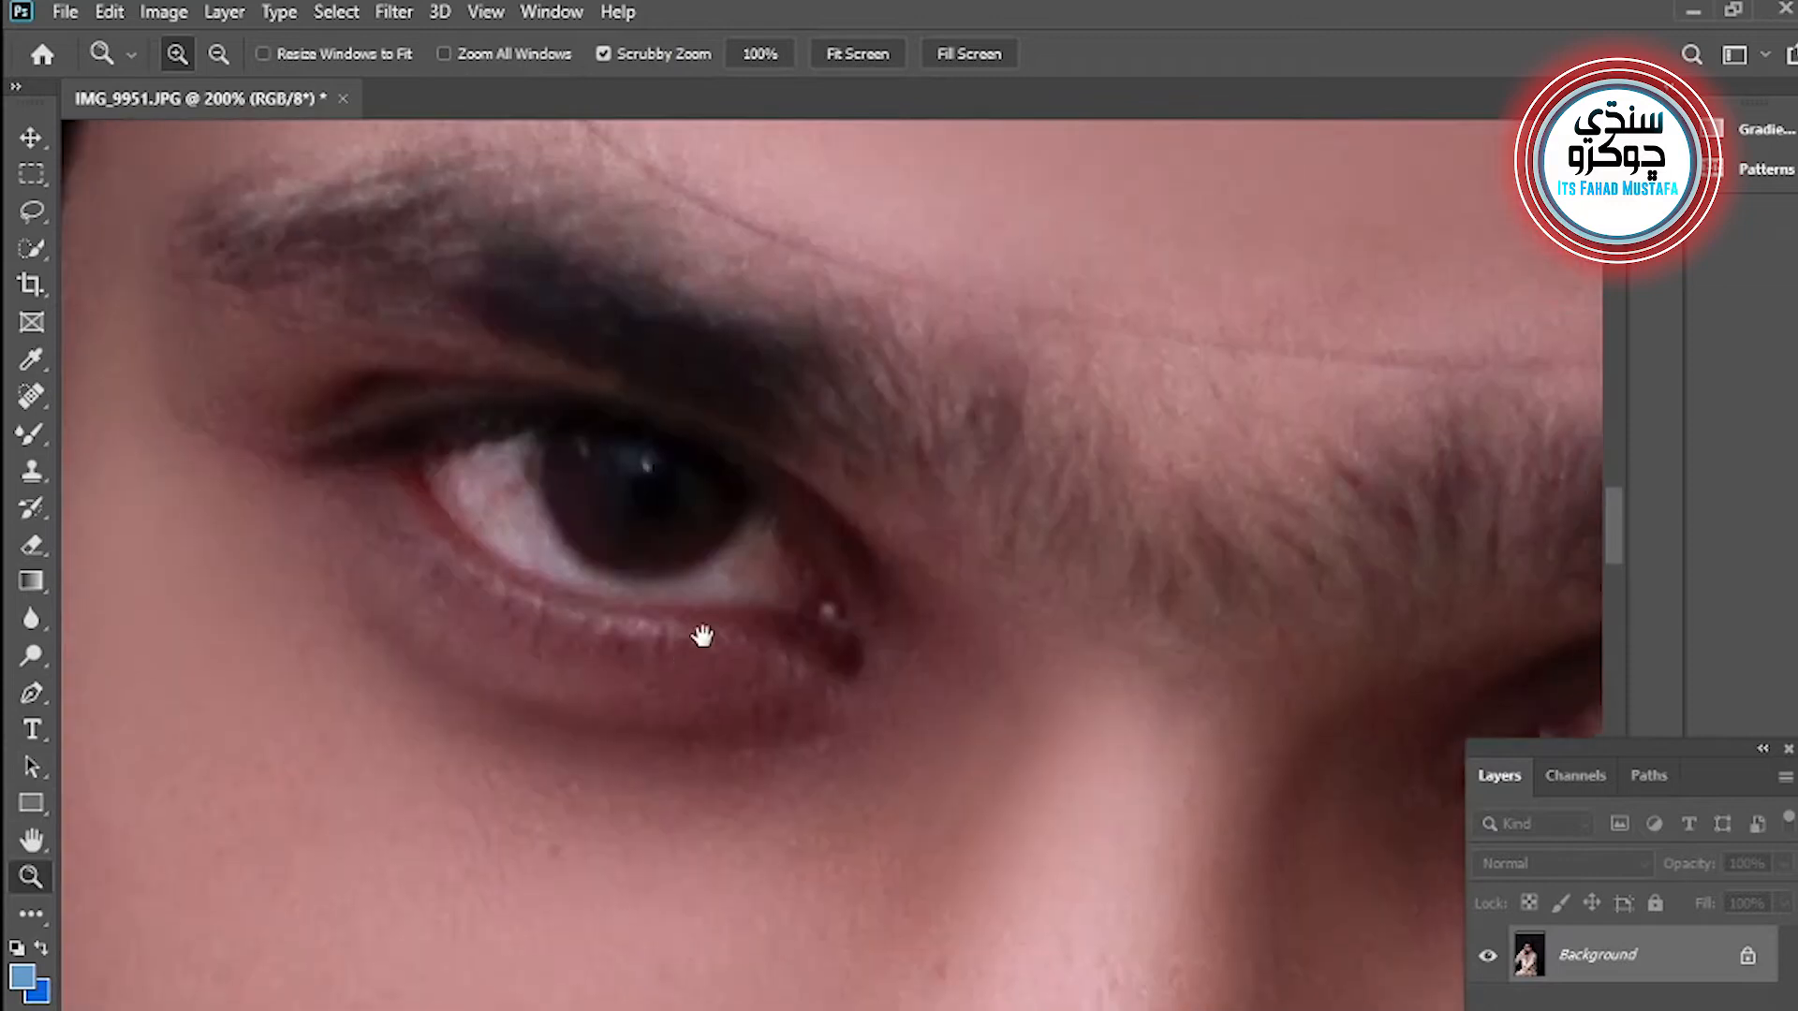
click(31, 436)
click(138, 431)
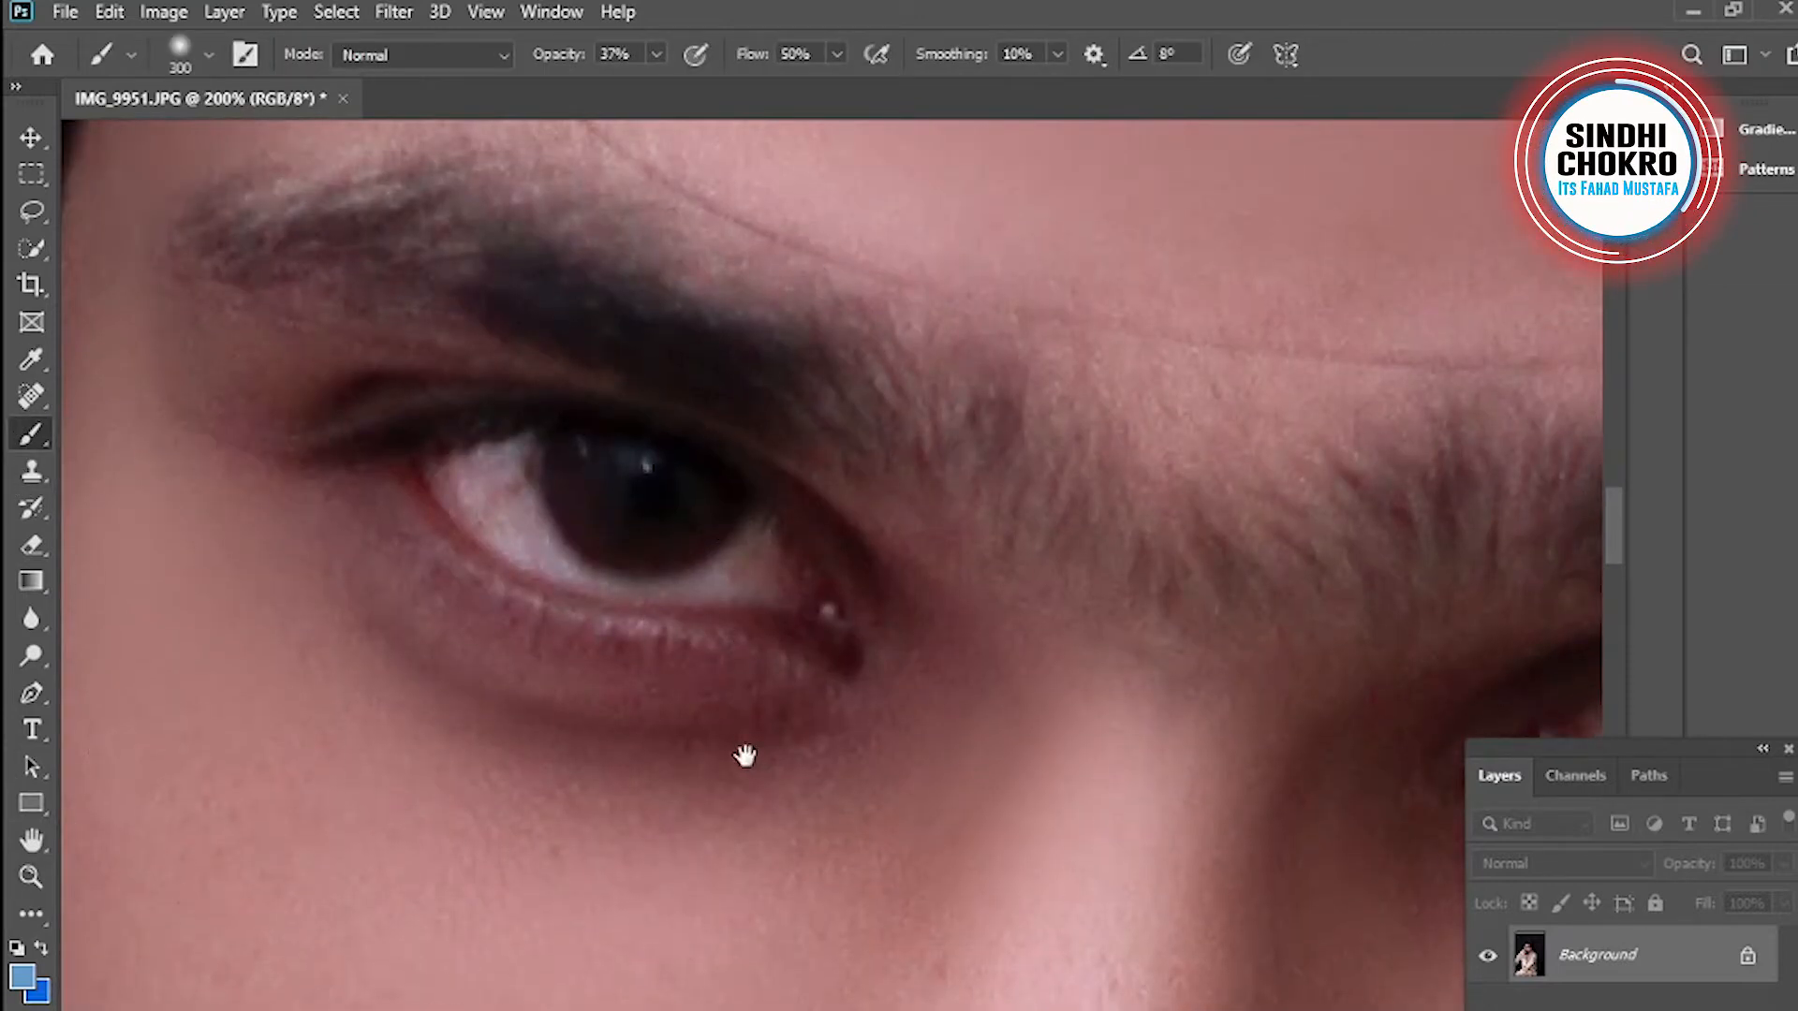
key(q)
key(d)
- Paint the mask over the iris of the image's left eye with a 20-pixel brush
key(bracketleft)
key(bracketleft)
key(bracketleft)
key(bracketleft)
key(bracketleft)
key(bracketleft)
key(bracketleft)
key(bracketleft)
key(bracketleft)
key(bracketleft)
key(bracketleft)
key(bracketleft)
key(bracketleft)
key(bracketleft)
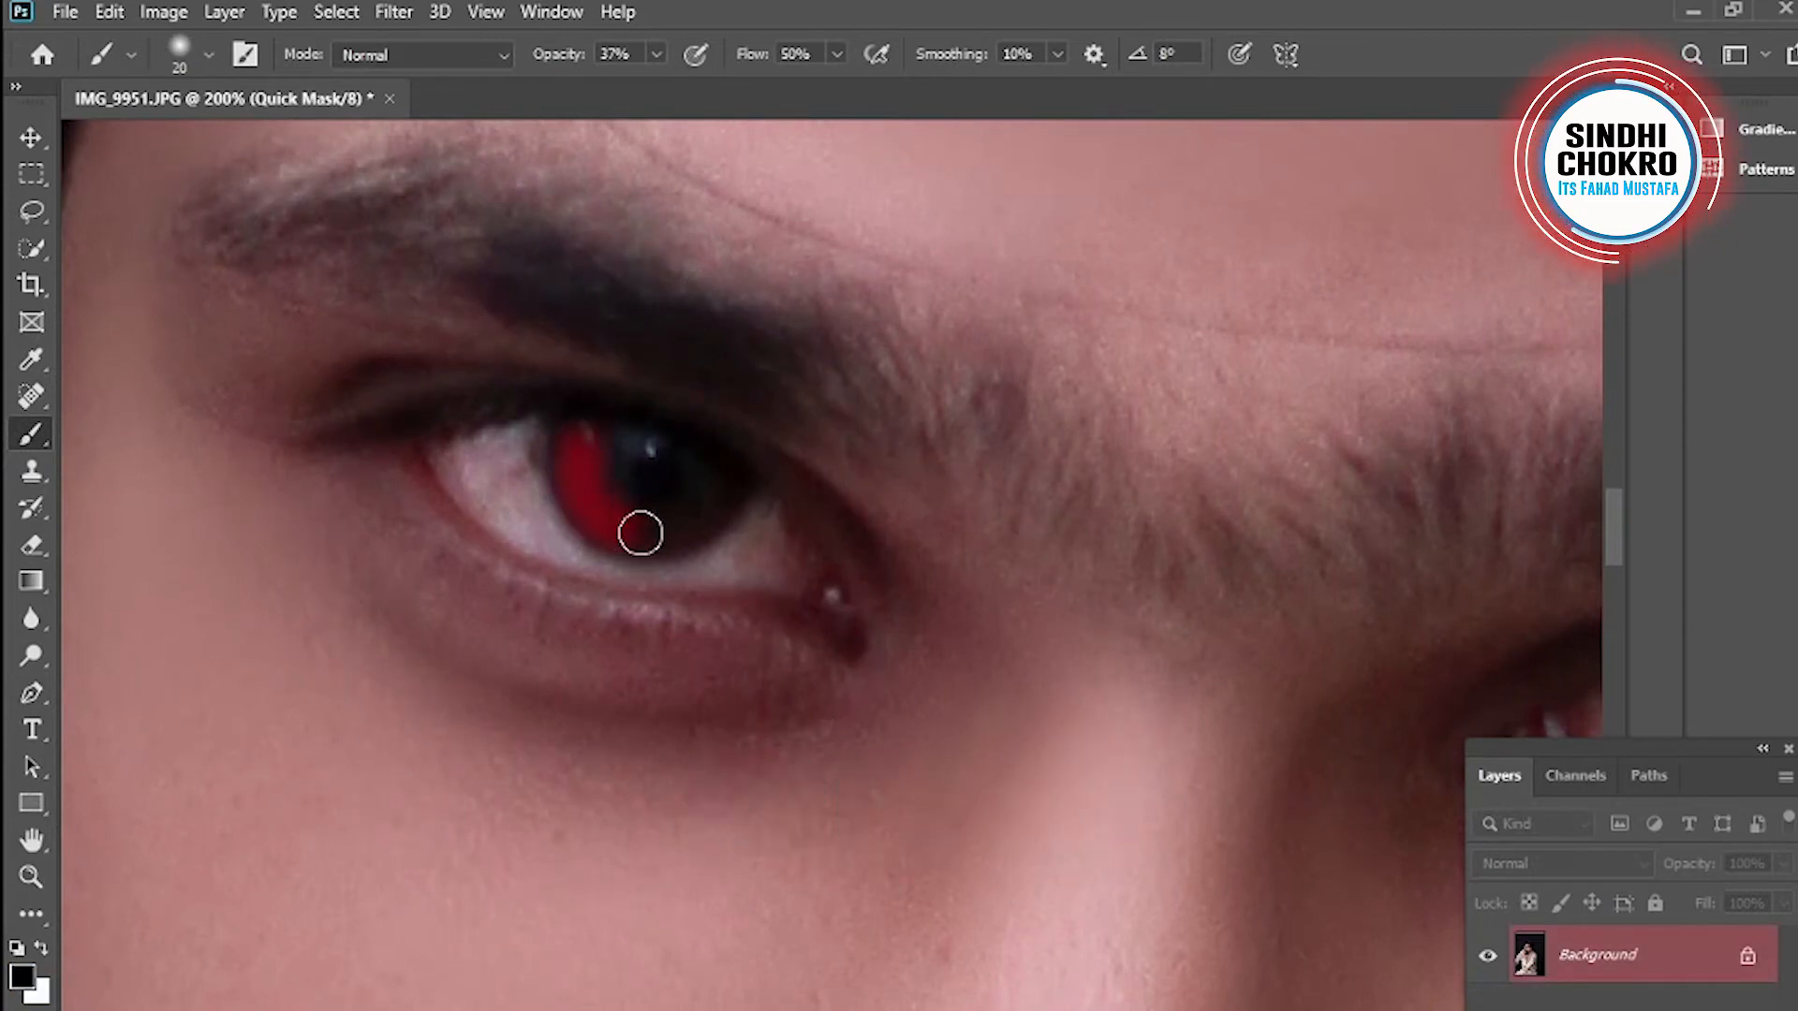
drag(587, 482, 604, 514)
- Paint the mask over the iris of the image's right eye
key(space)
drag(1234, 722, 405, 683)
click(877, 660)
key(ctrl+minus)
key(ctrl+minus)
key(bracketright)
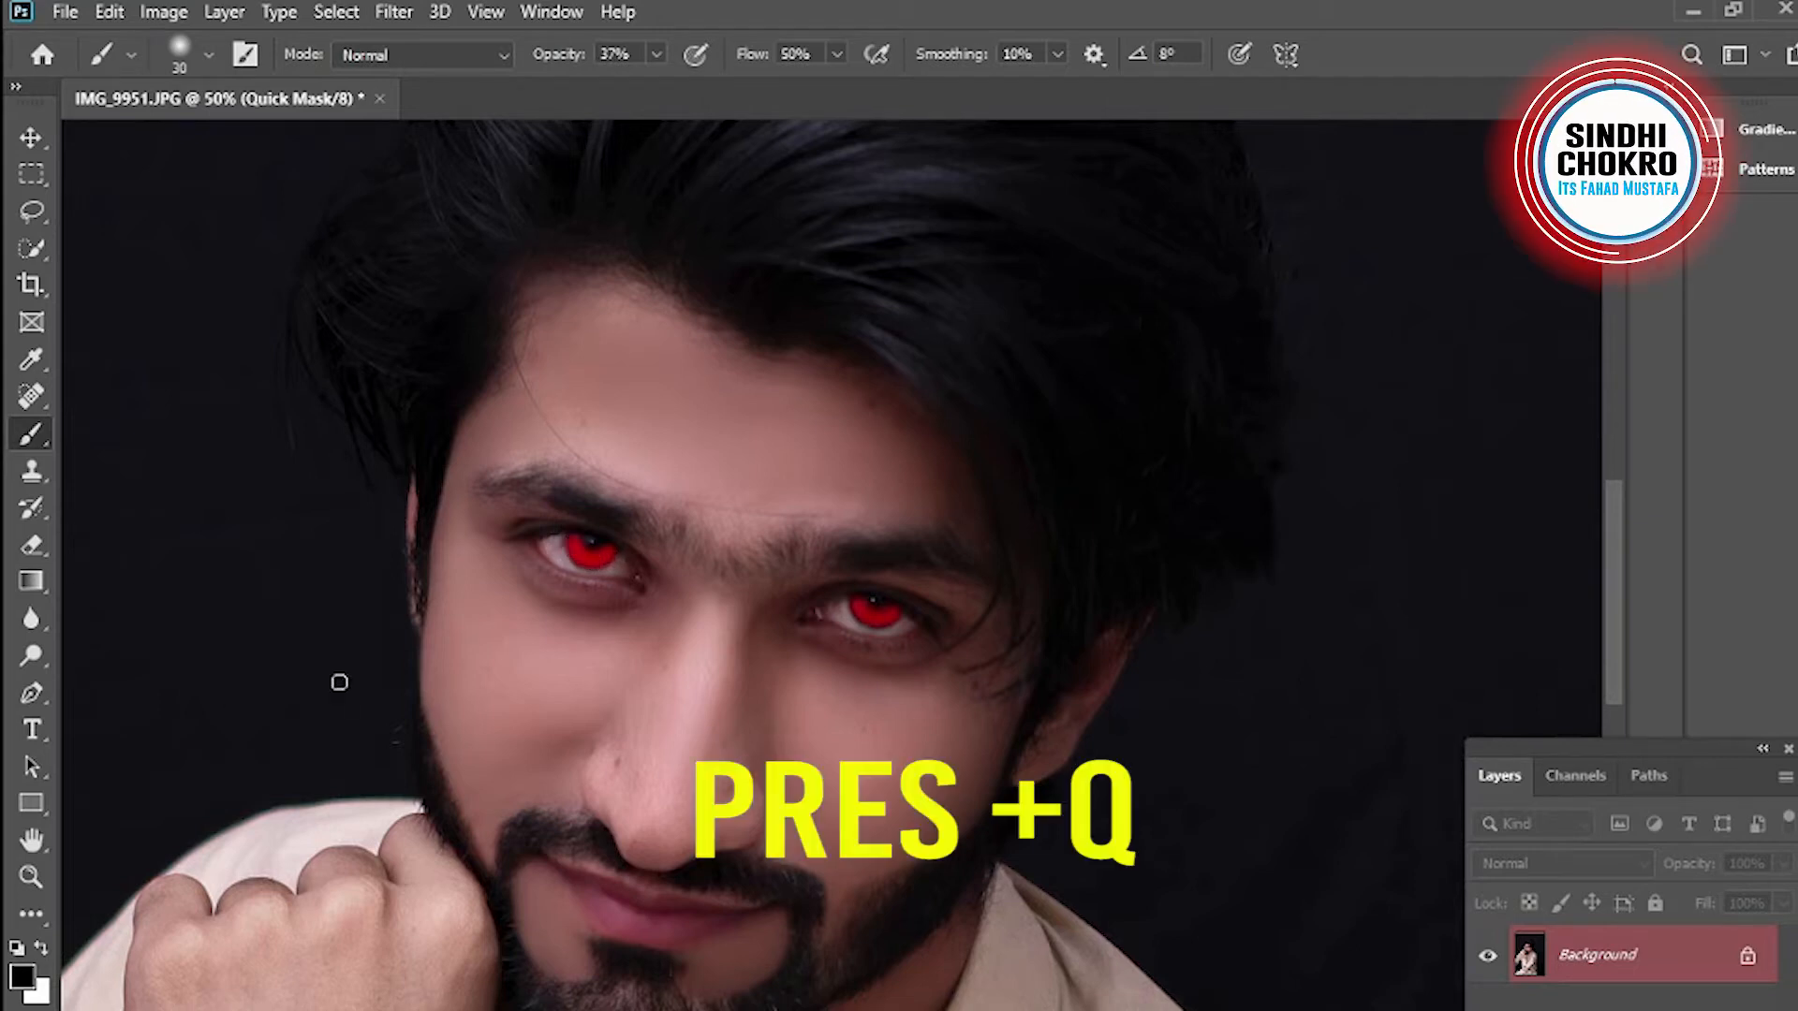
- Turn the painted mask into a selection and brighten the irises with Curves, raising the RGB midtones to an output of about 134
key(q)
key(ctrl+m)
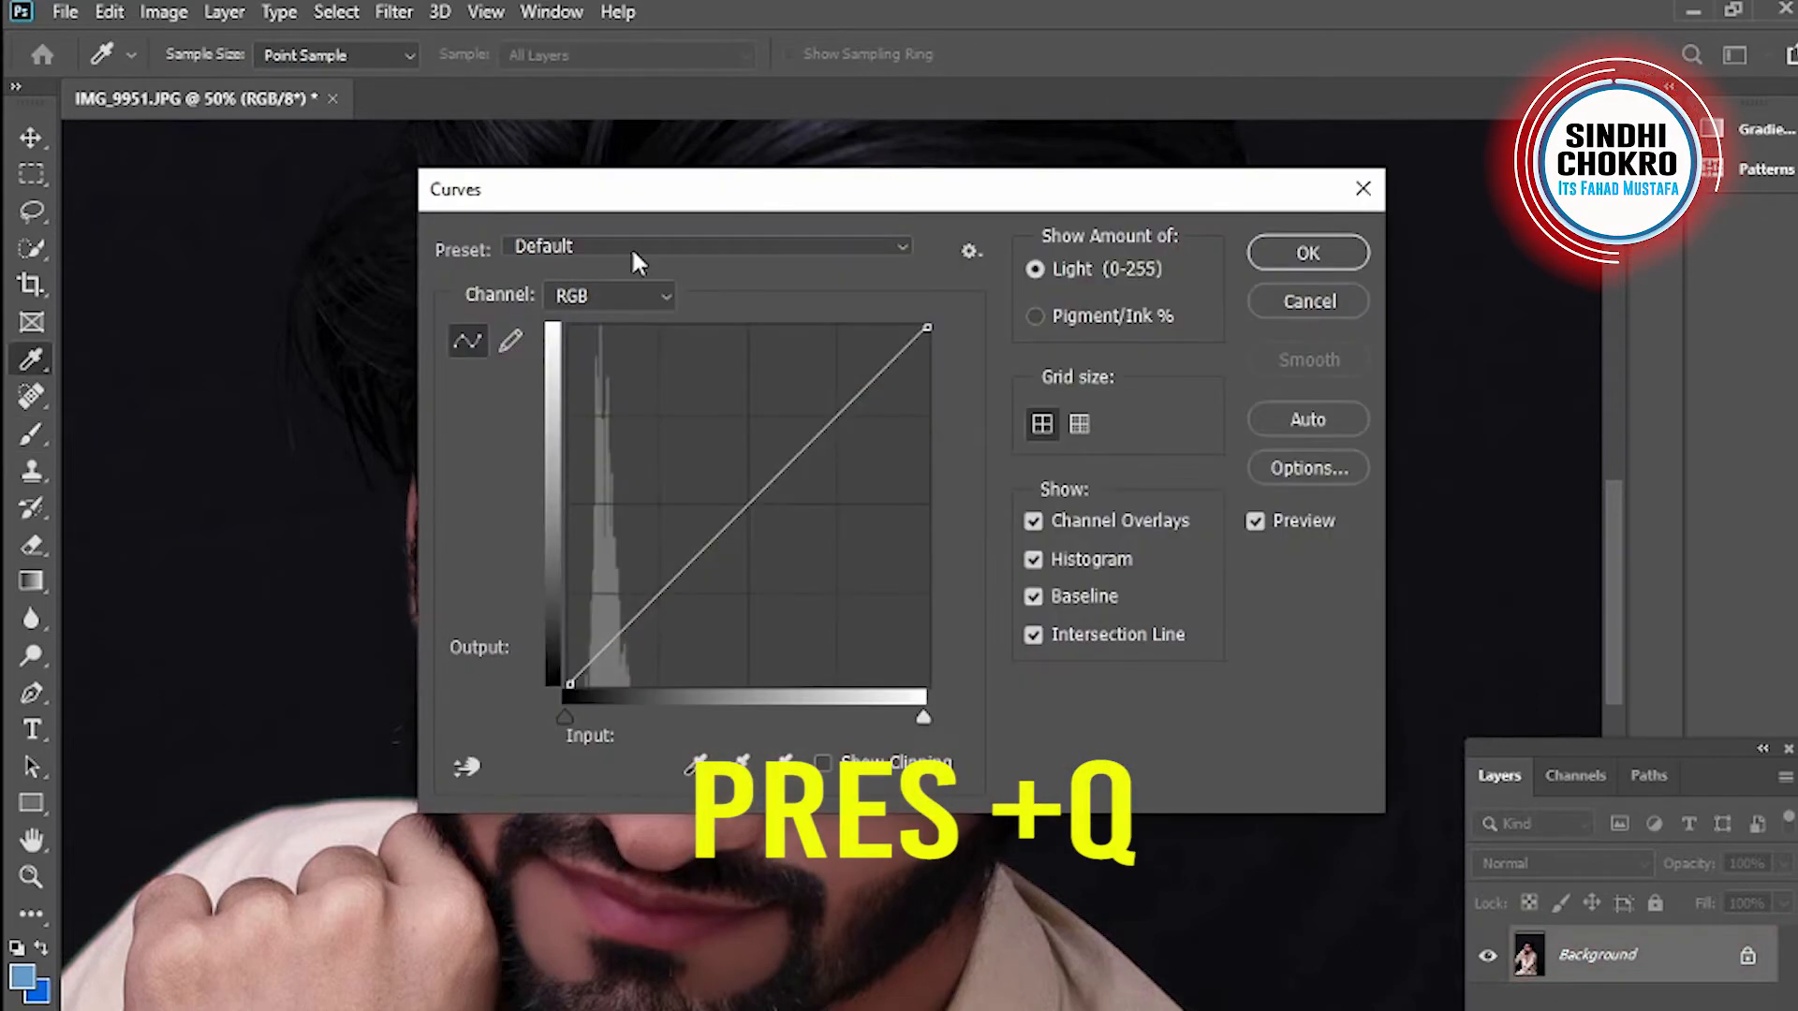
drag(631, 194, 1274, 511)
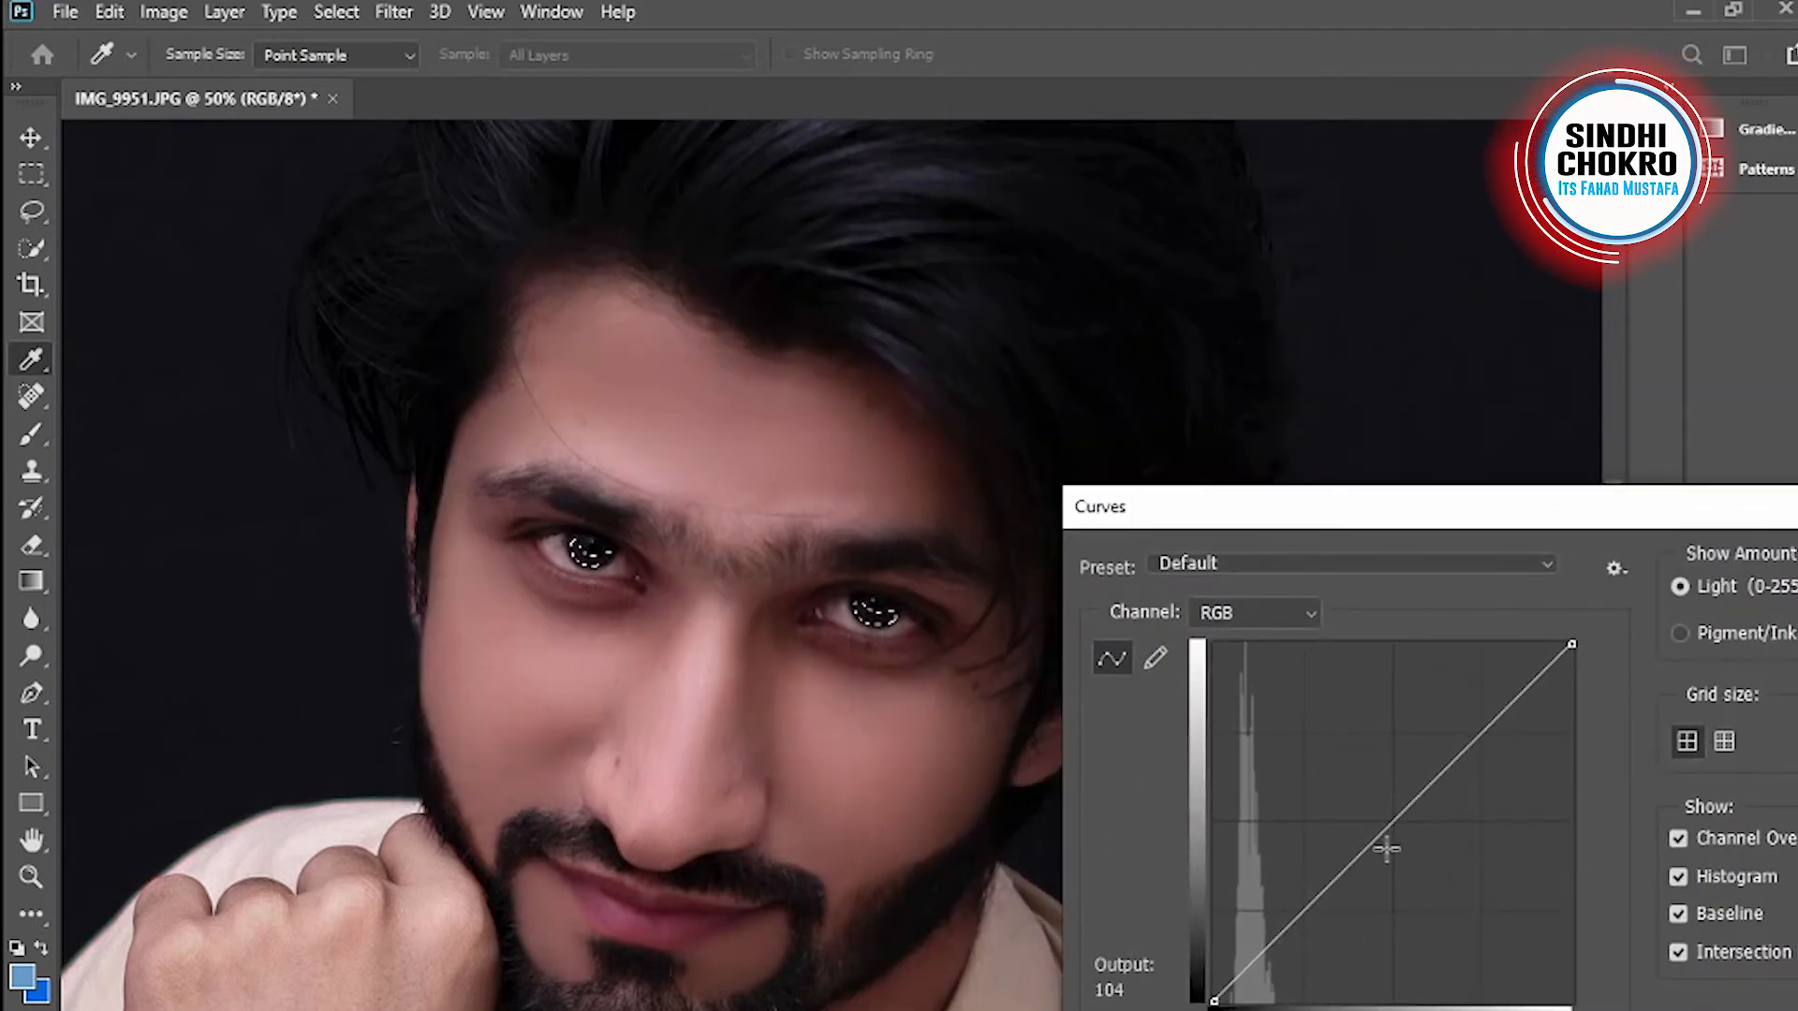
drag(1387, 848, 1347, 817)
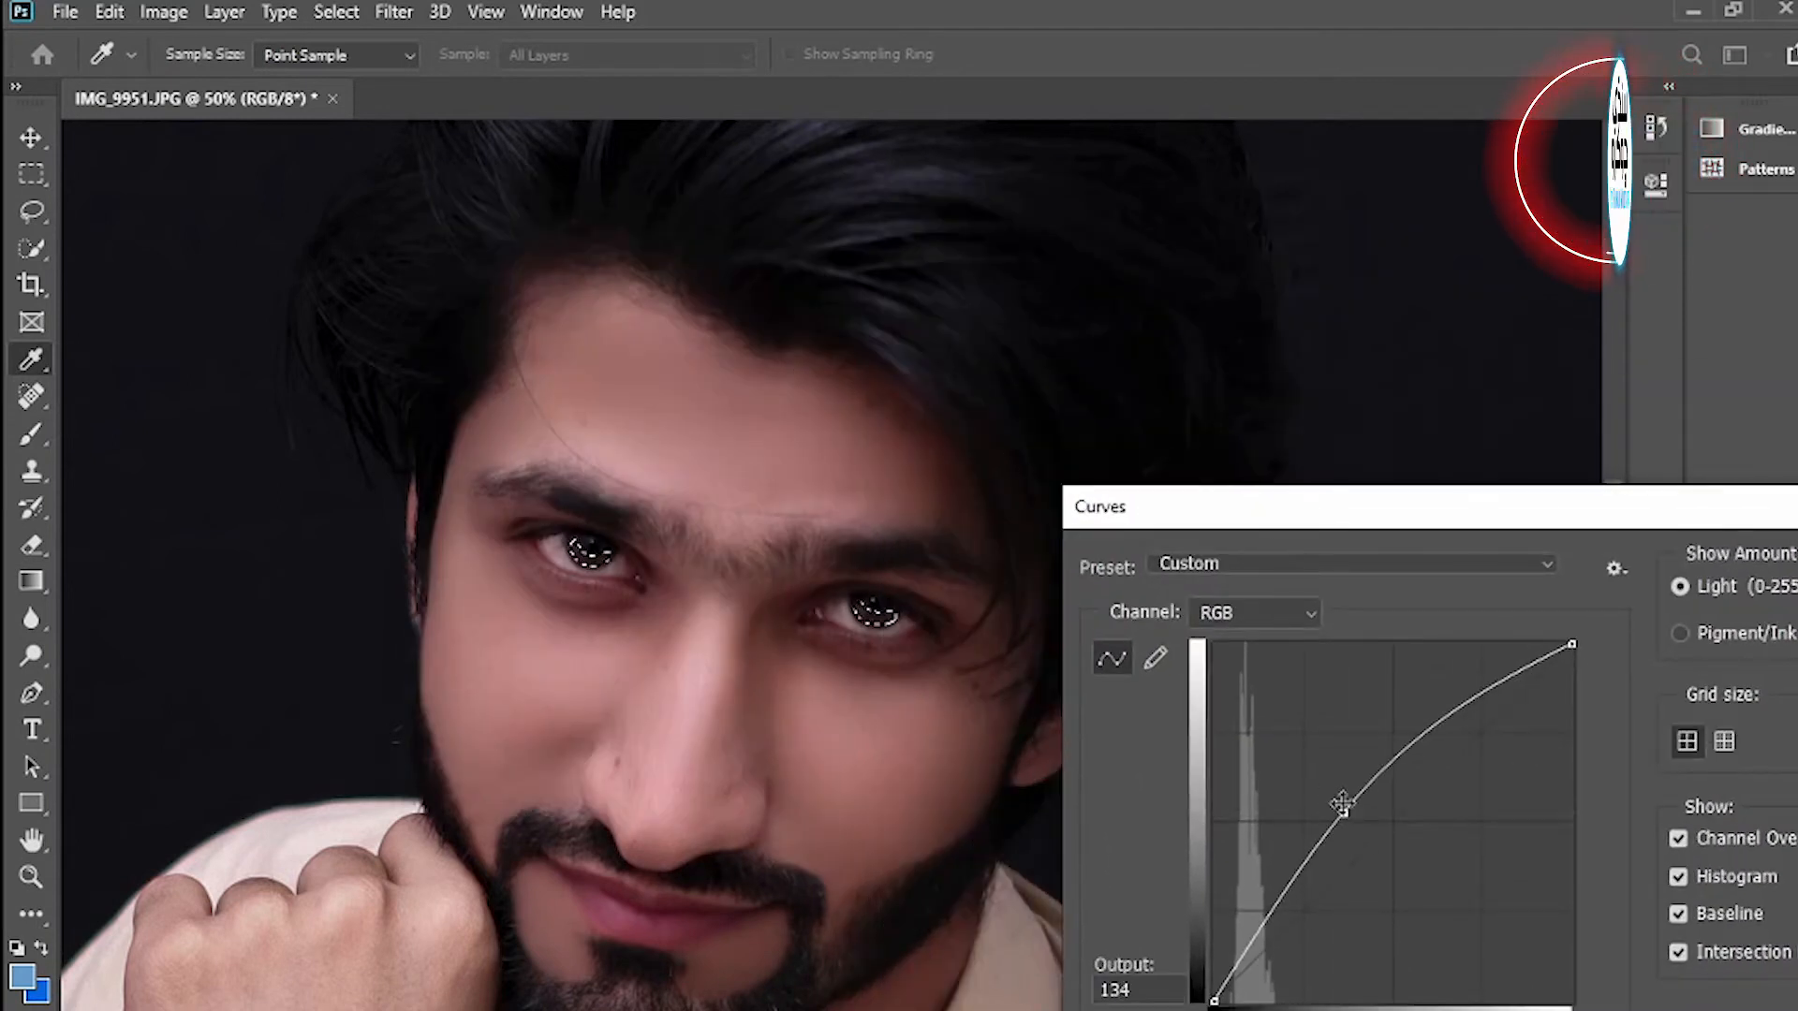
key(Return)
key(b)
- Sharpen the selected irises with Smart Sharpen at an amount of 200%, removing lens blur and fine-tuning the radius
click(398, 11)
mouse_move(648, 504)
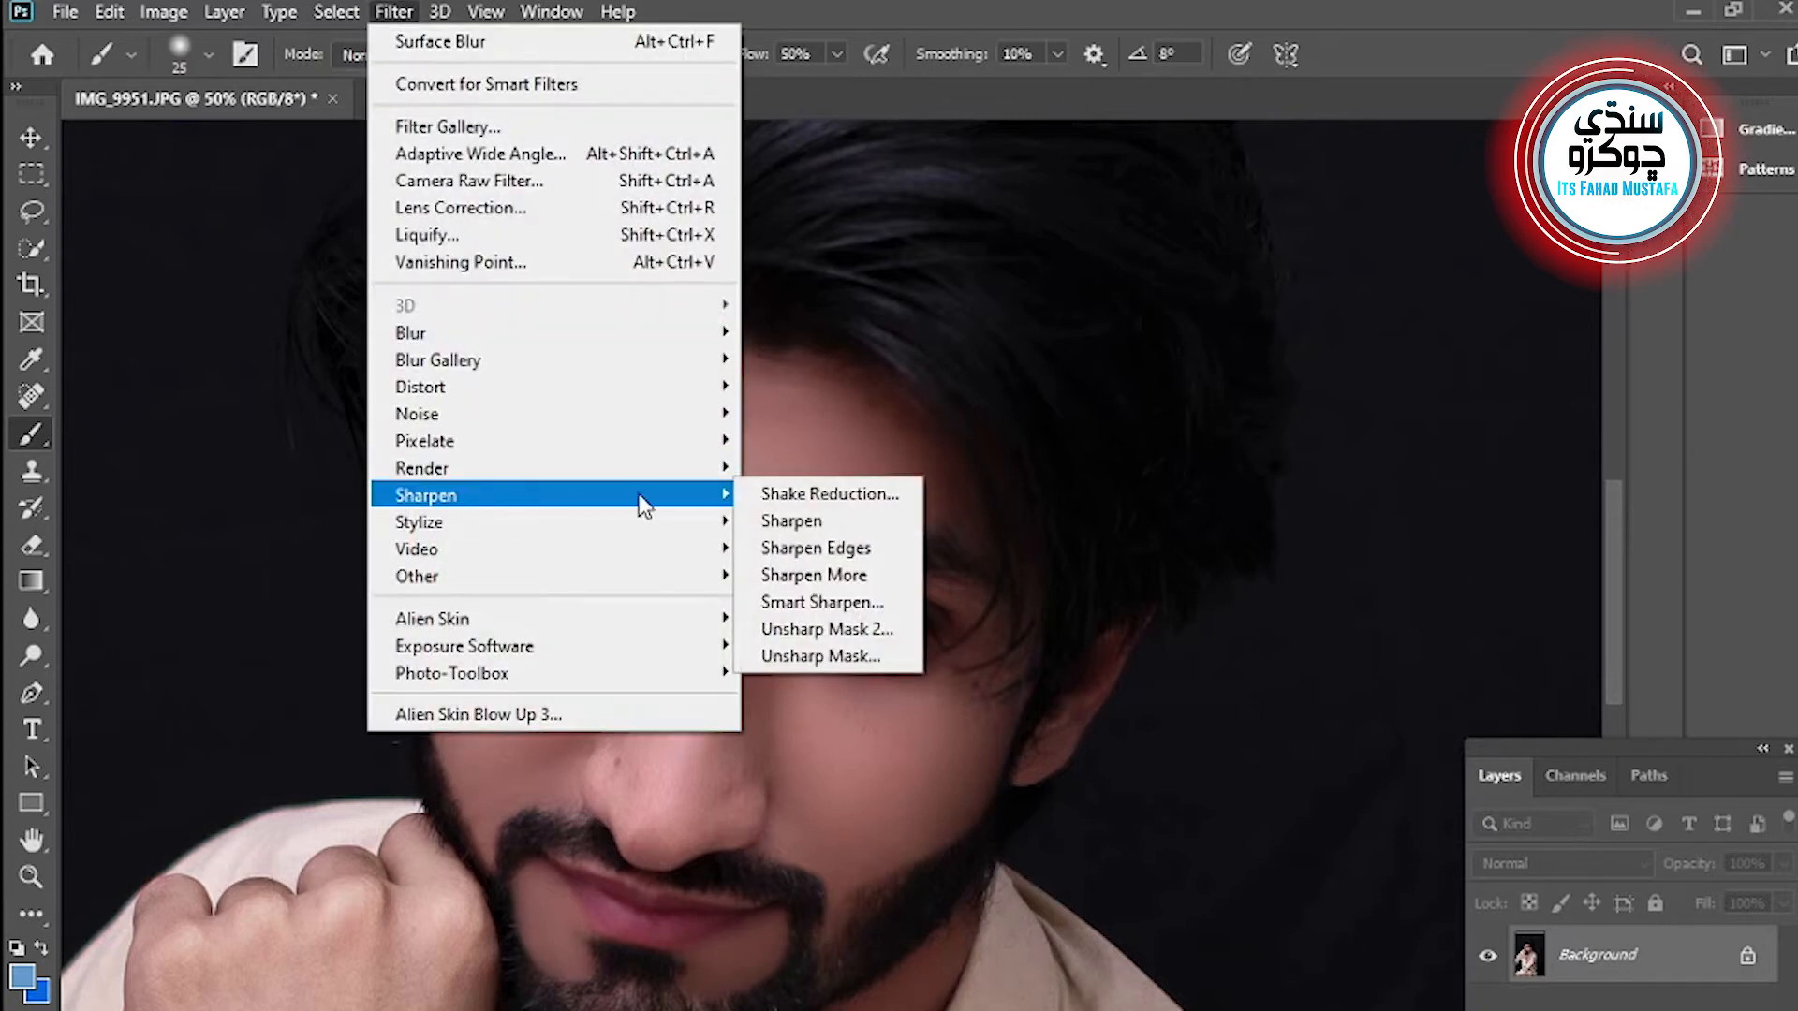
click(824, 602)
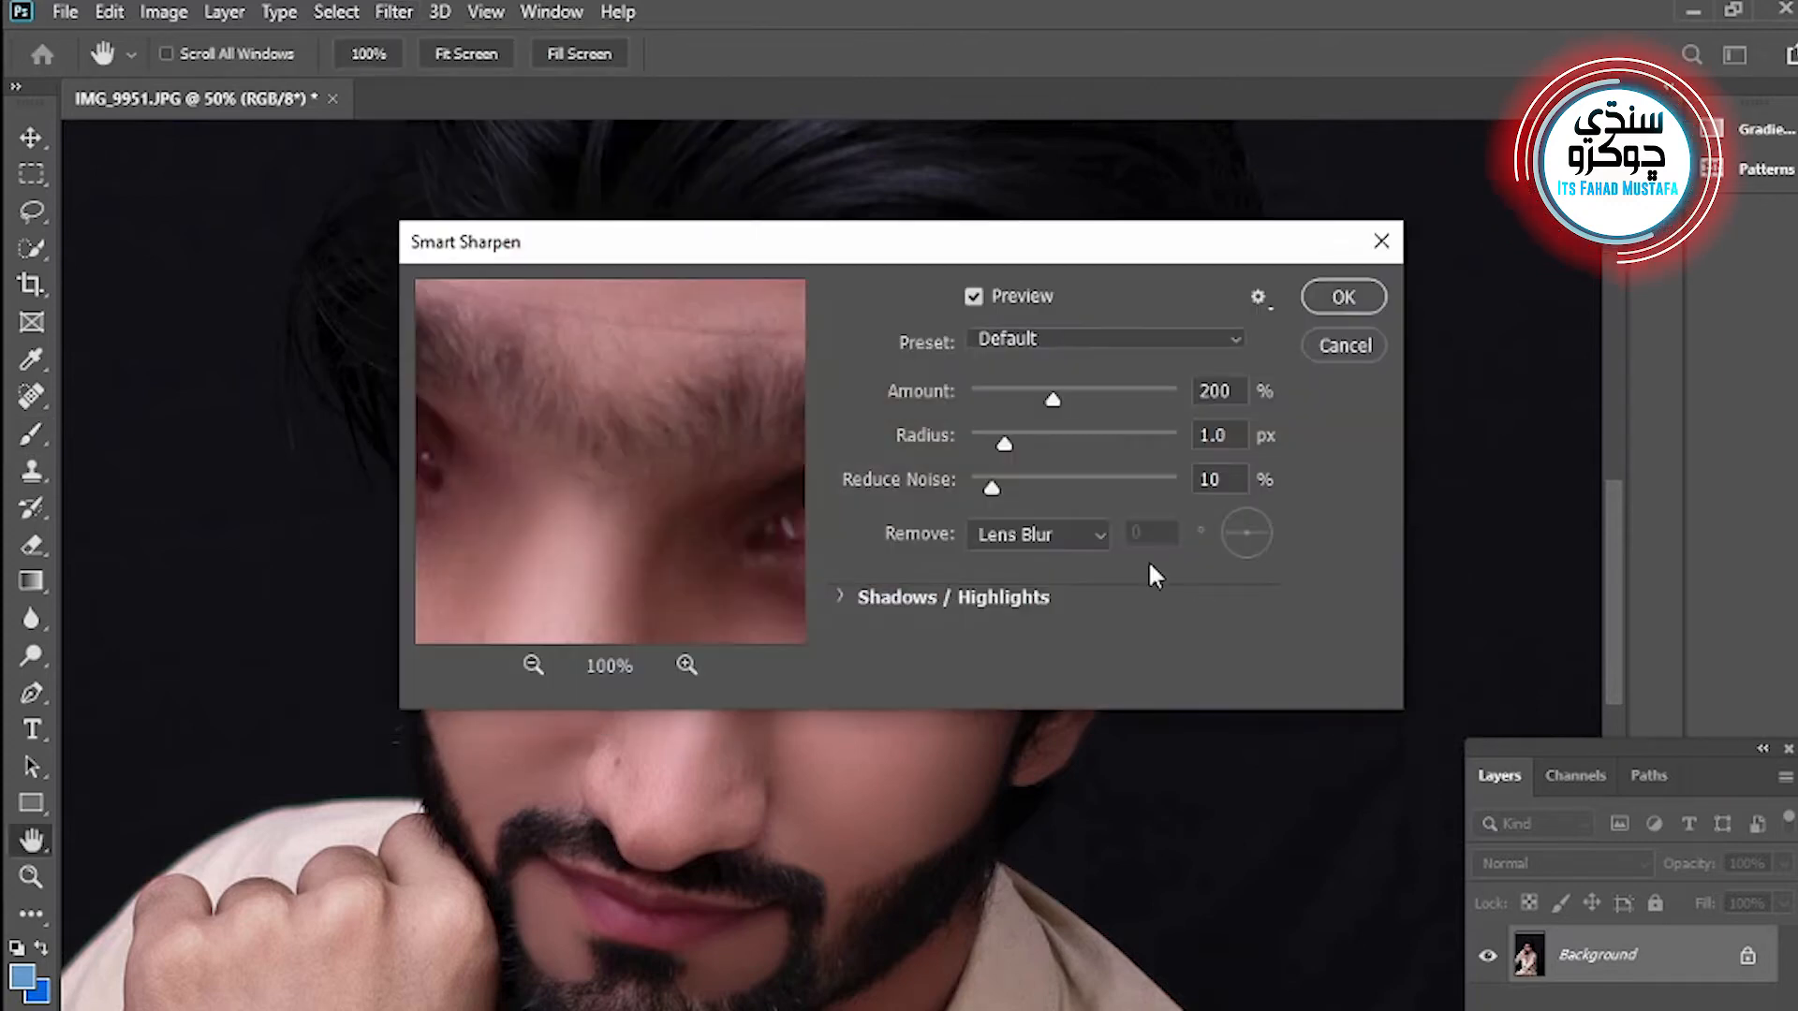
drag(708, 245, 1258, 373)
drag(1582, 563, 1577, 567)
drag(1720, 367, 1183, 670)
click(1353, 726)
key(b)
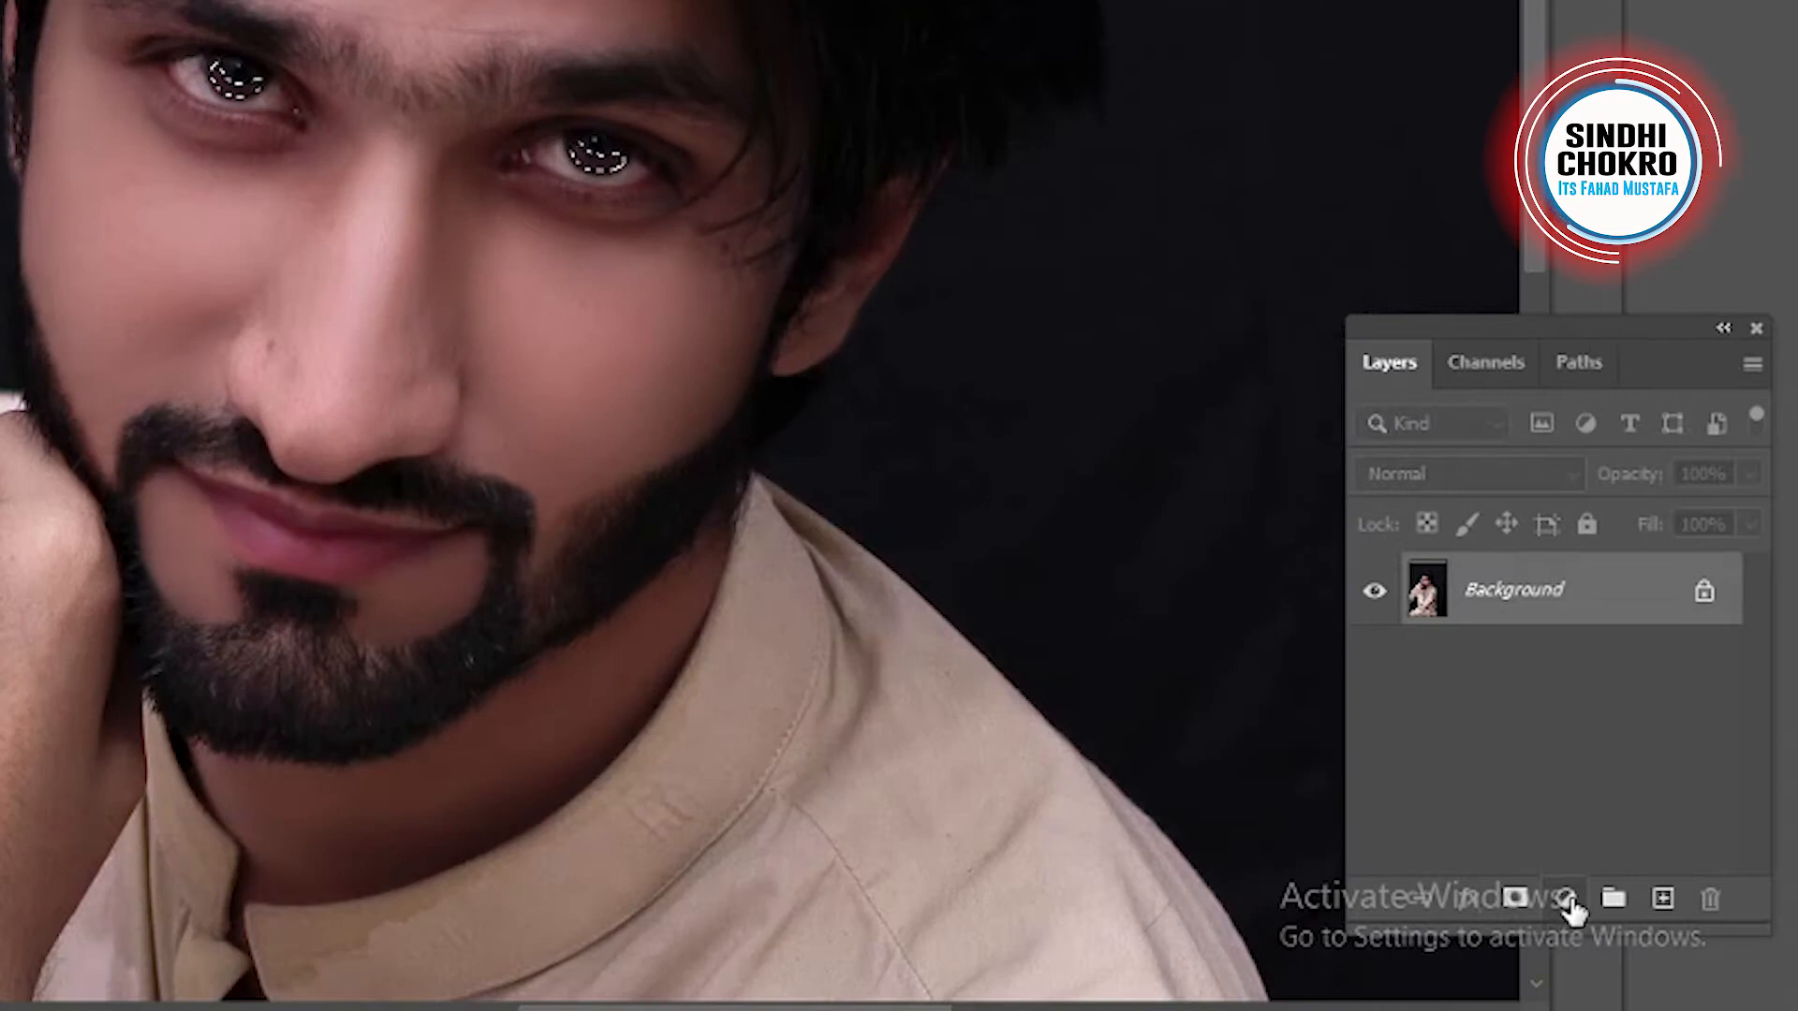
- Add a Hue/Saturation adjustment limited to the irises, with hue +5, saturation -11 and lightness +16
click(1568, 900)
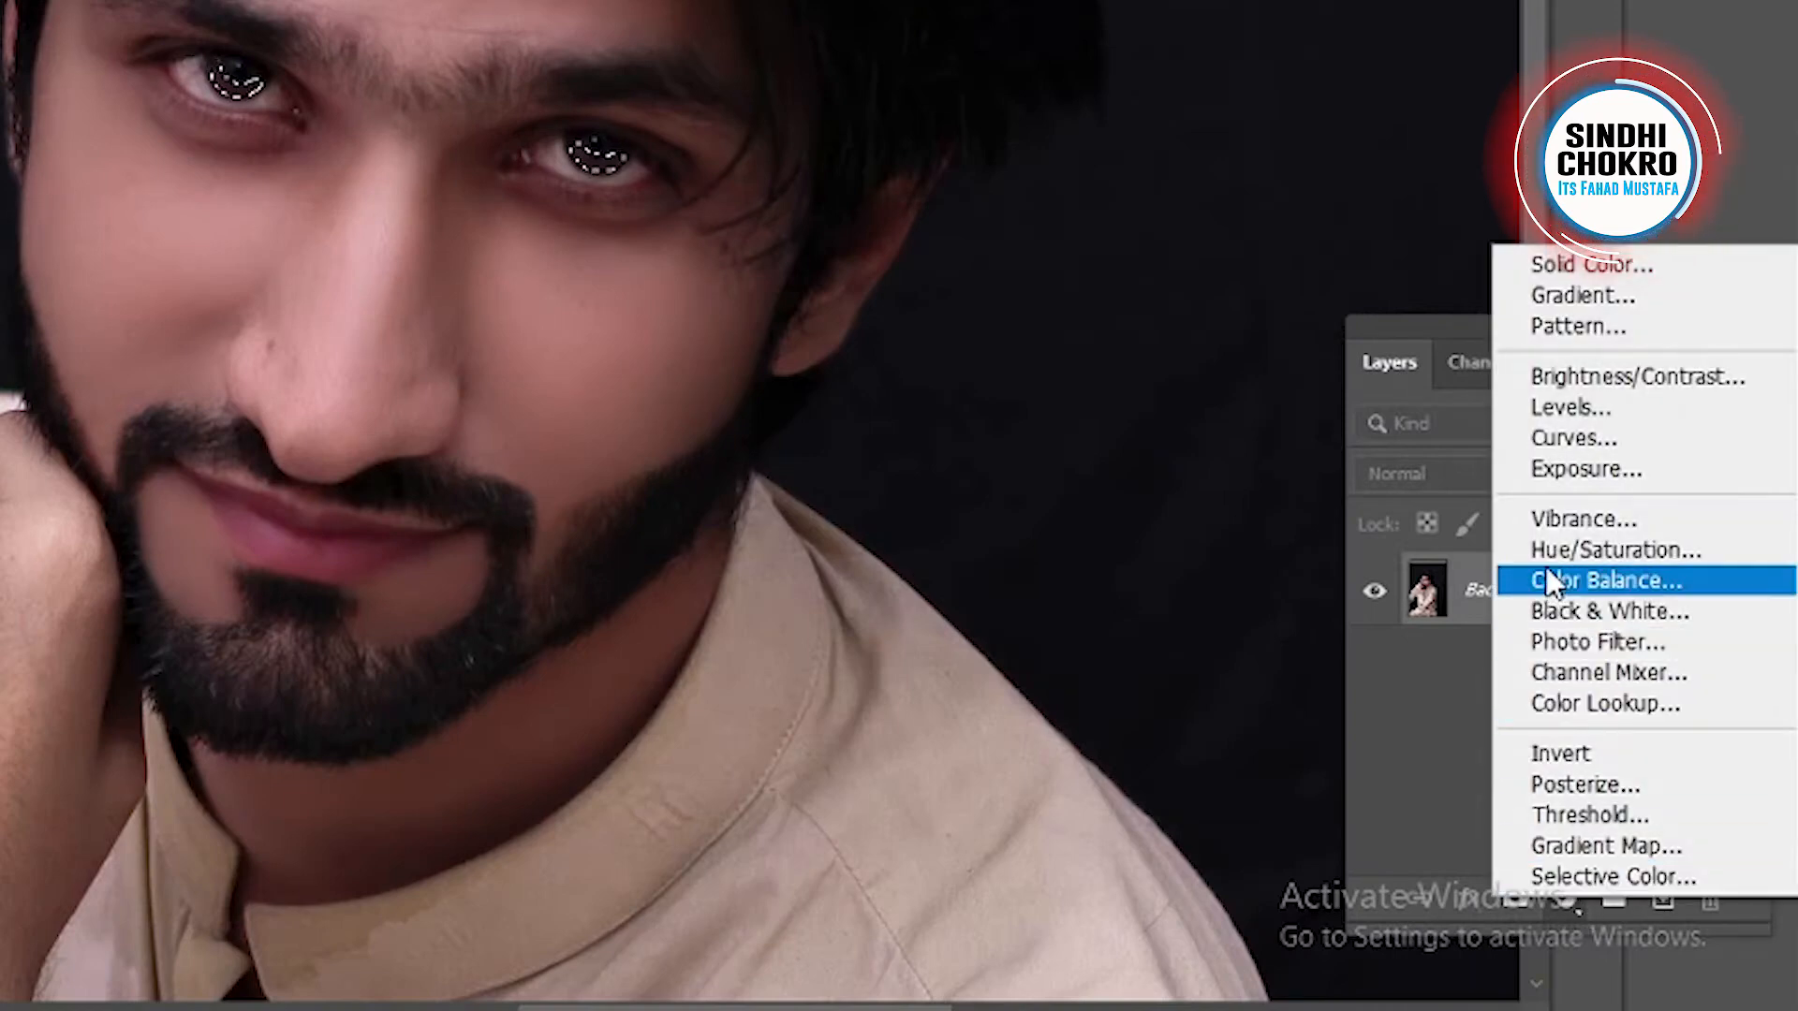
click(1553, 549)
key(ctrl+i)
drag(1413, 488, 1450, 488)
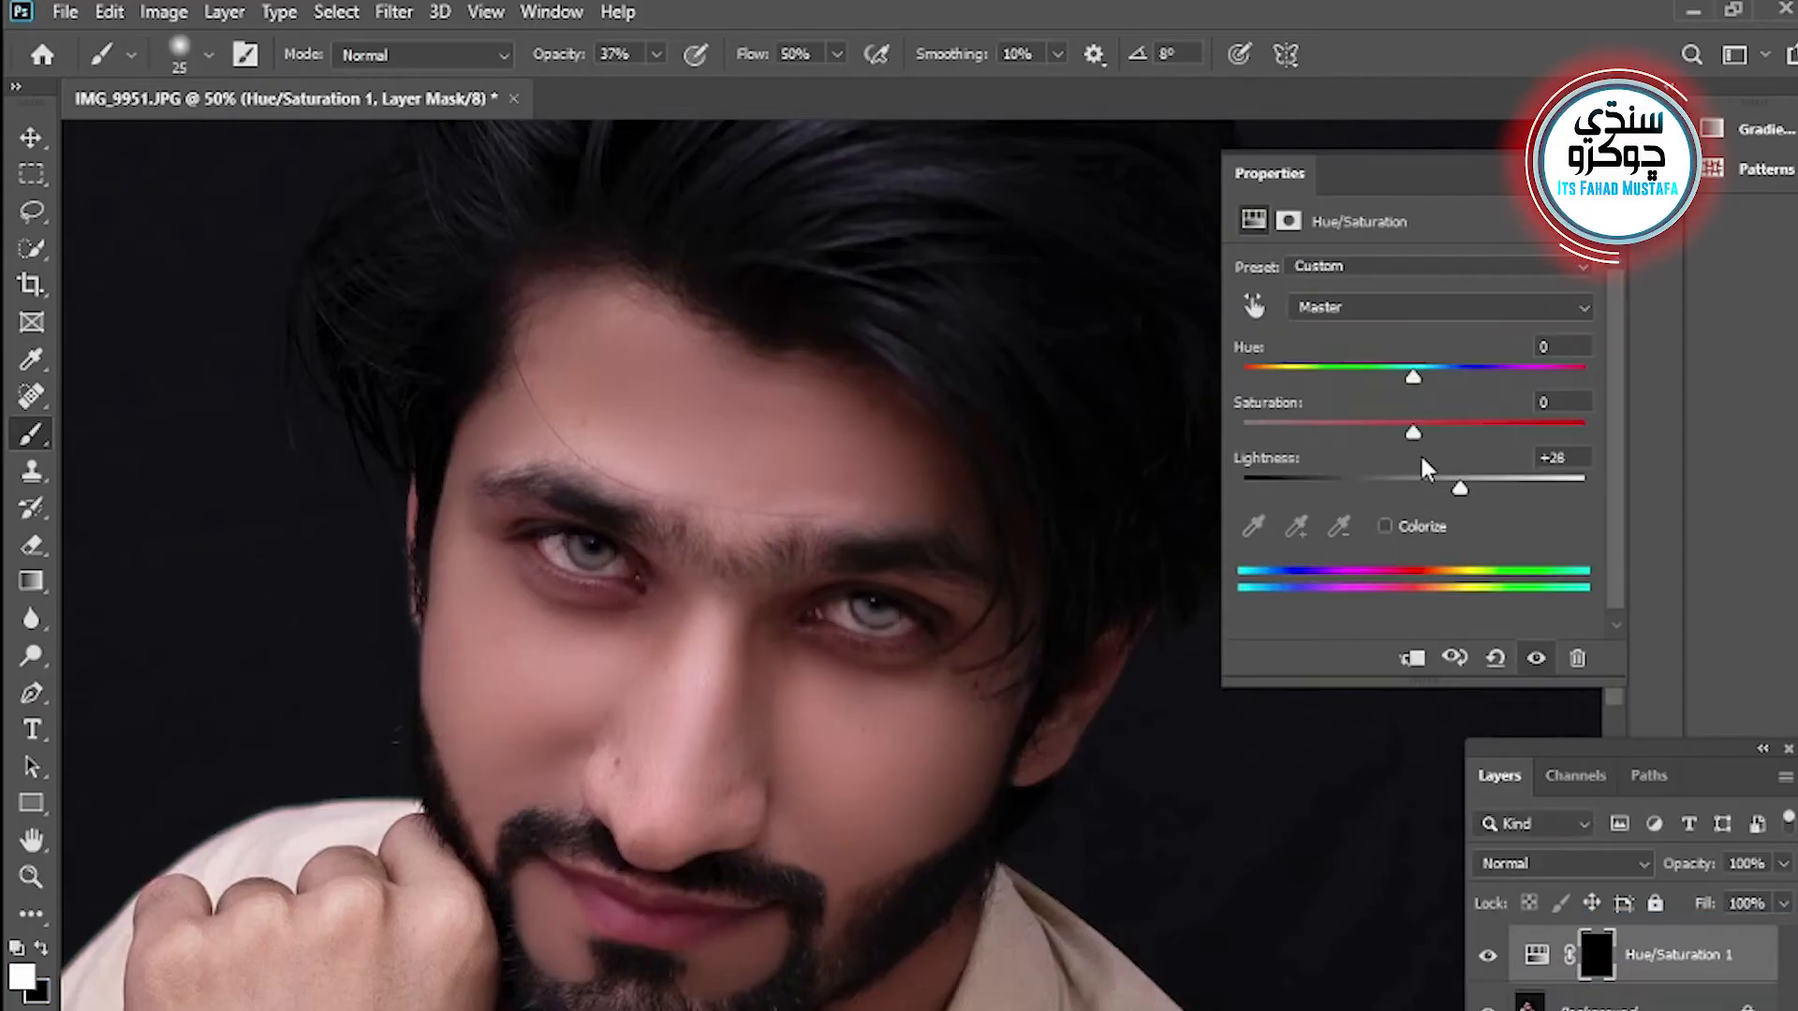
drag(1413, 375, 1394, 433)
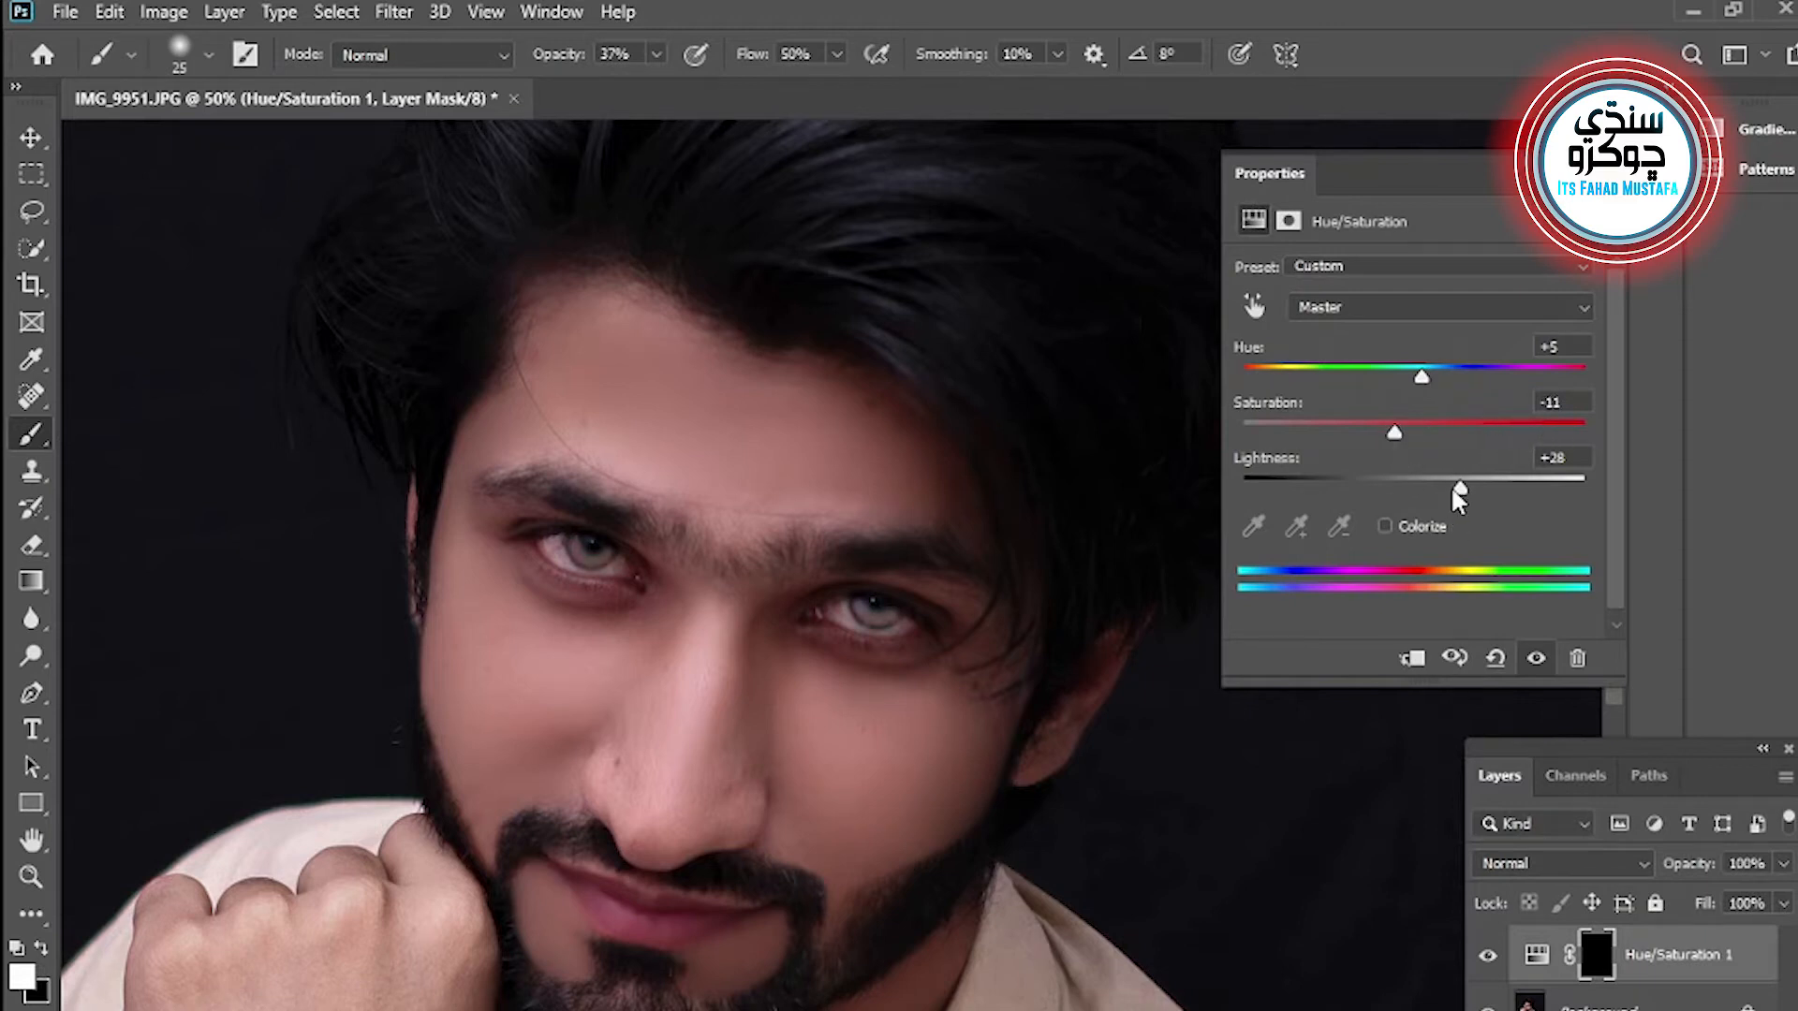
drag(1449, 487, 1443, 487)
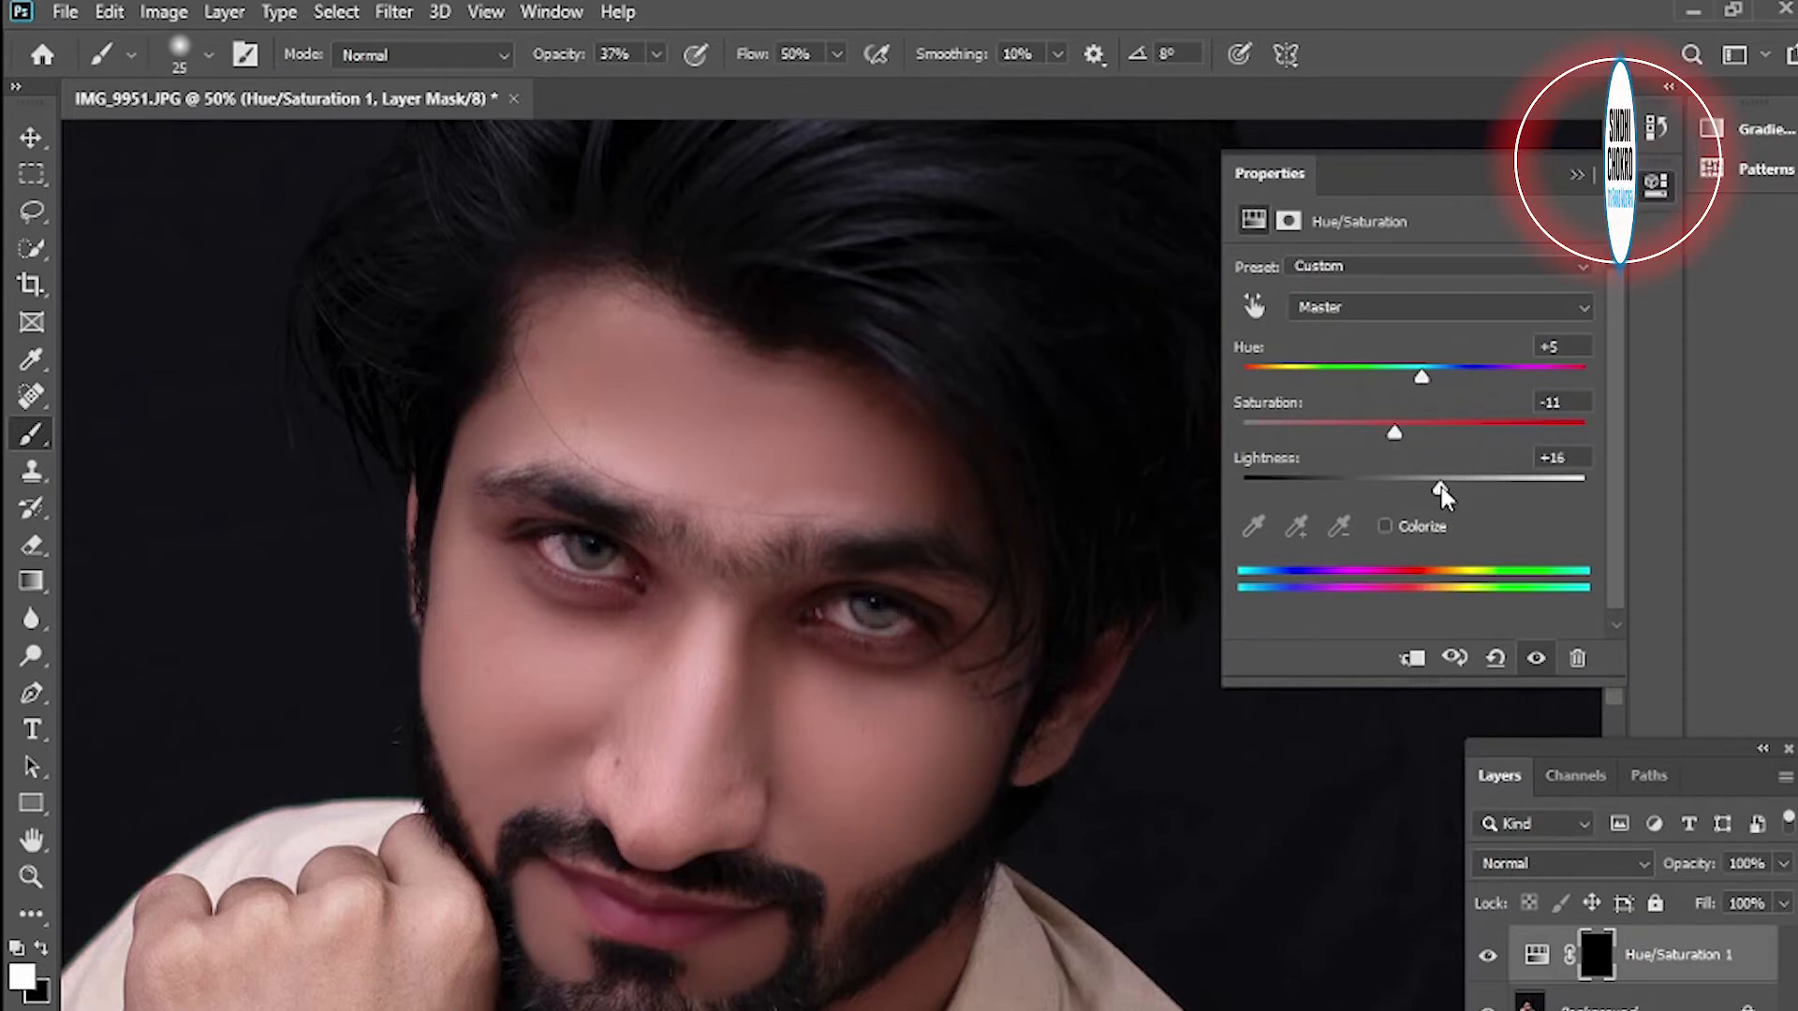
click(1576, 173)
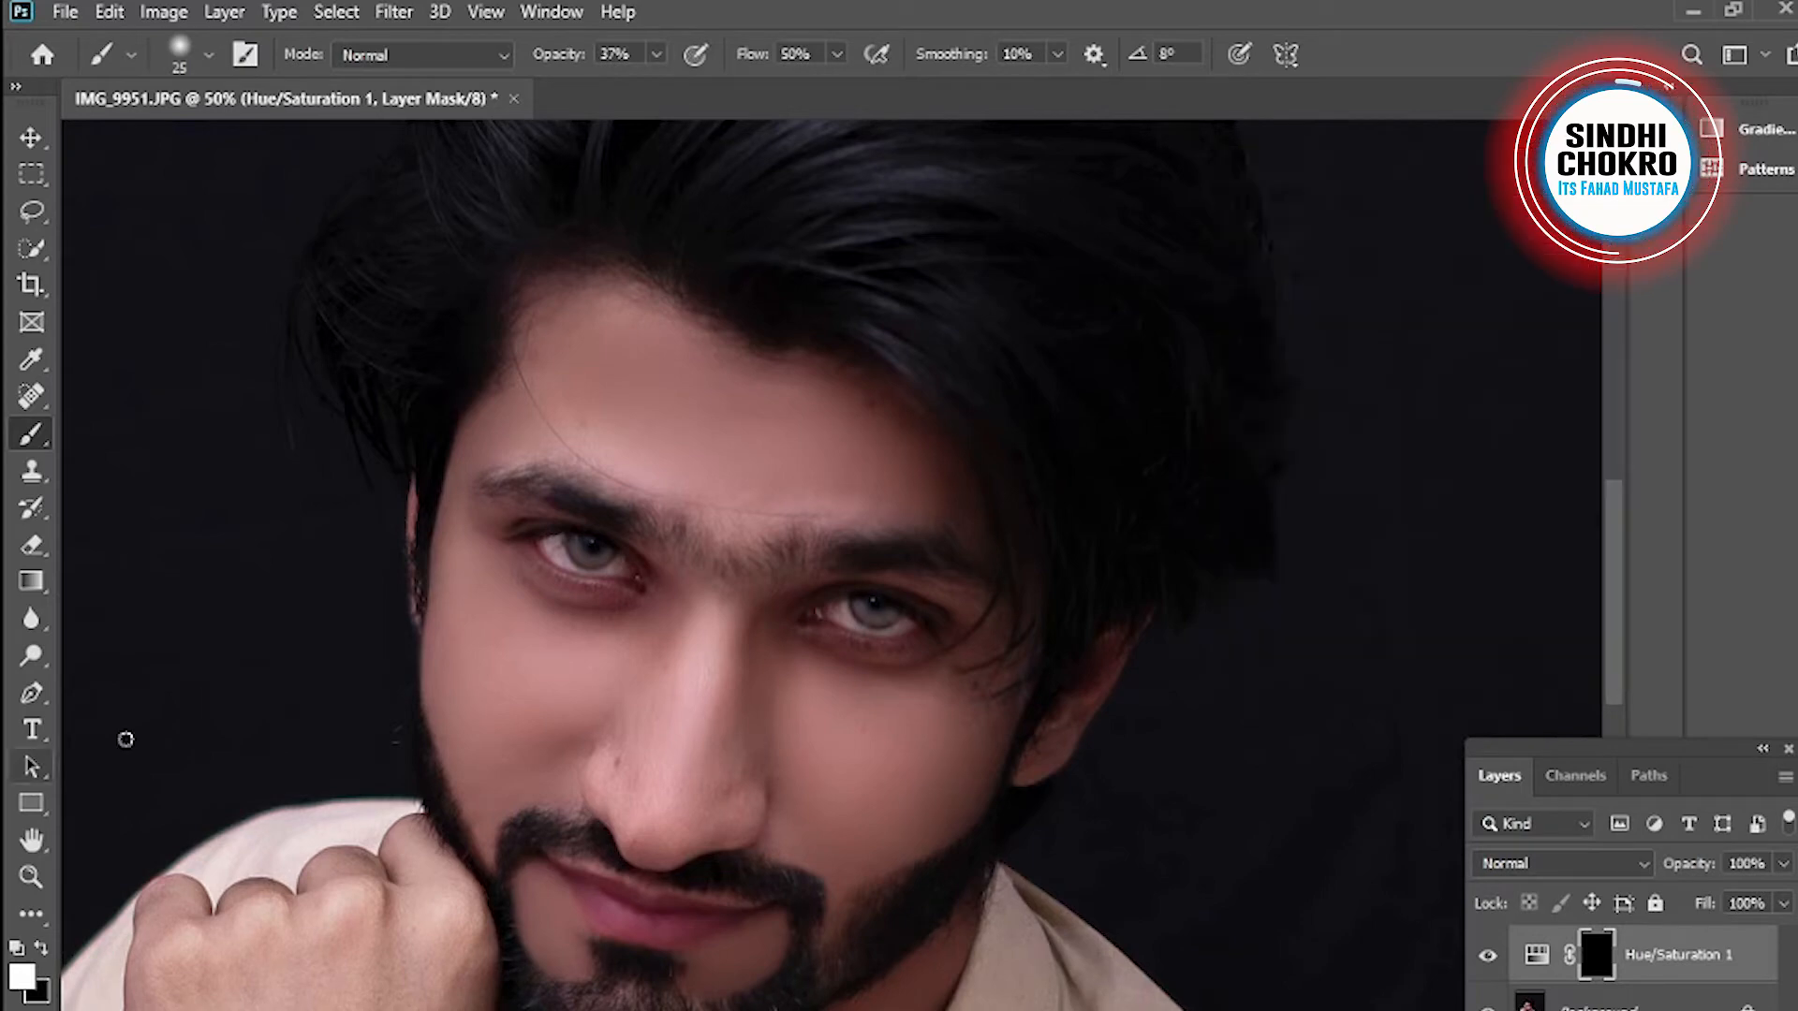
- Brighten the hair highlights with the Dodge tool, varying the brush size between strokes
click(31, 876)
click(754, 567)
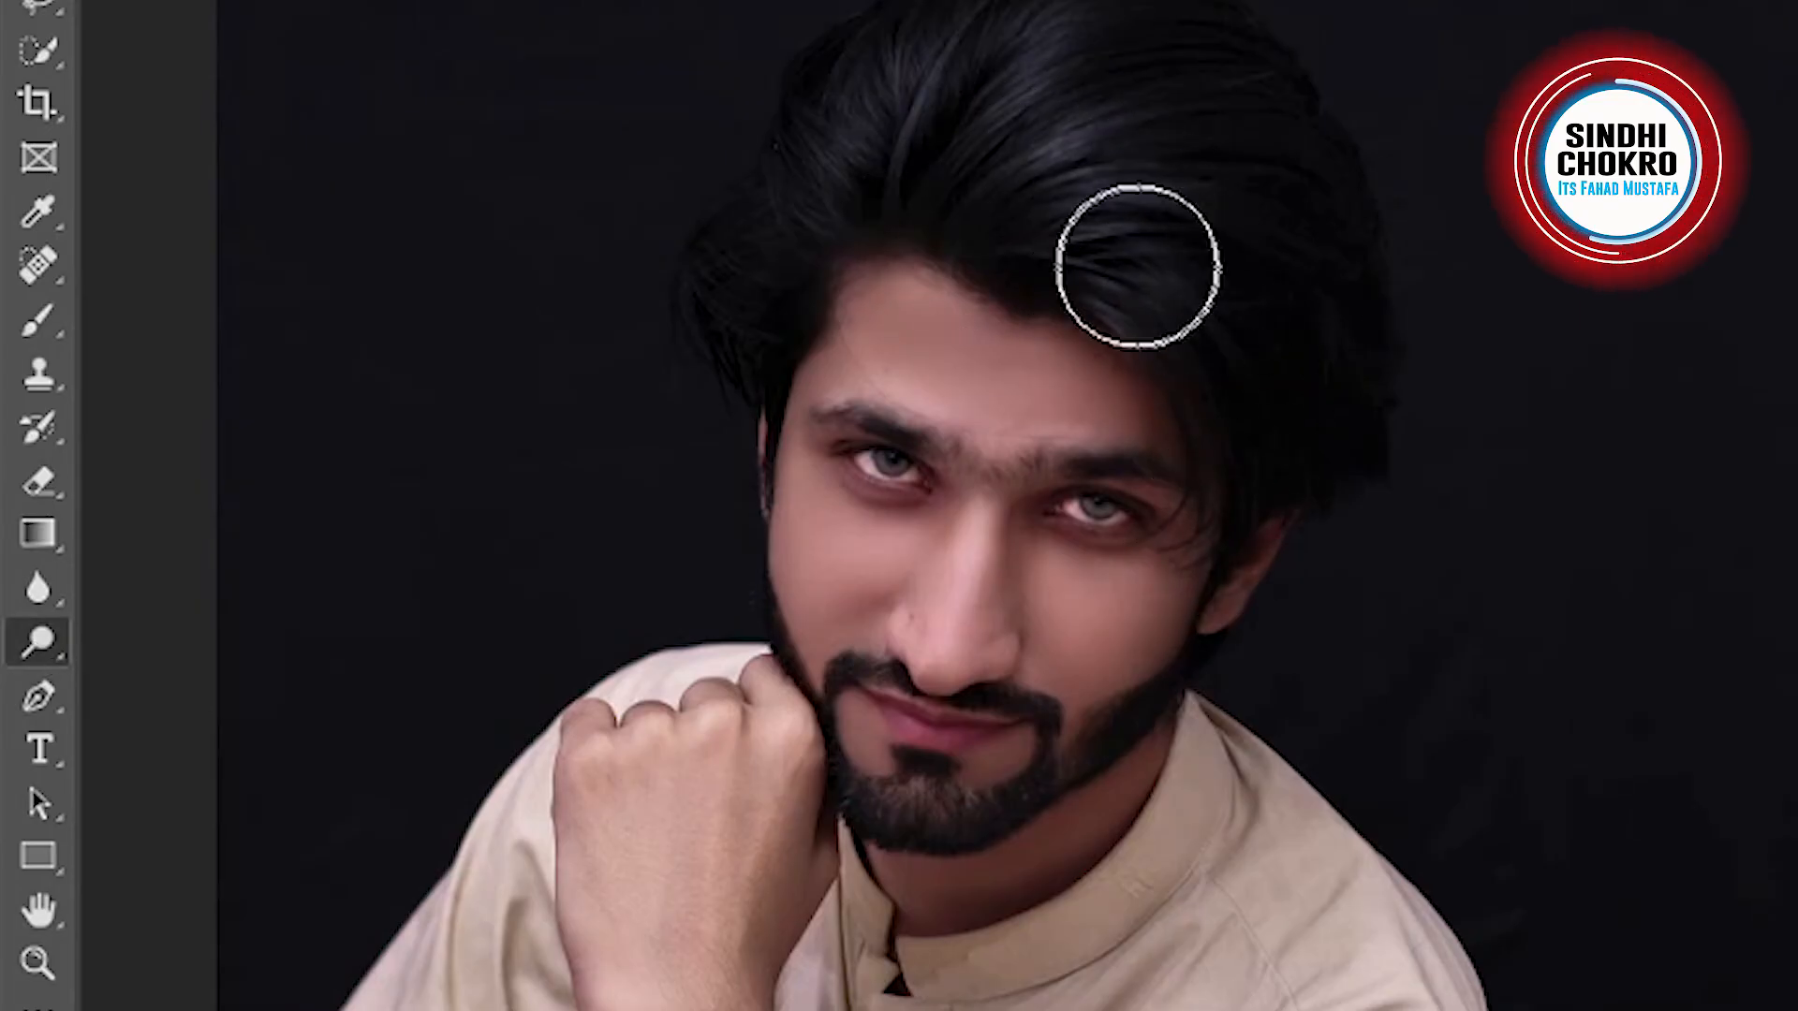
key(bracketleft)
key(bracketleft)
key(bracketleft)
key(bracketleft)
key(bracketleft)
key(bracketleft)
key(bracketleft)
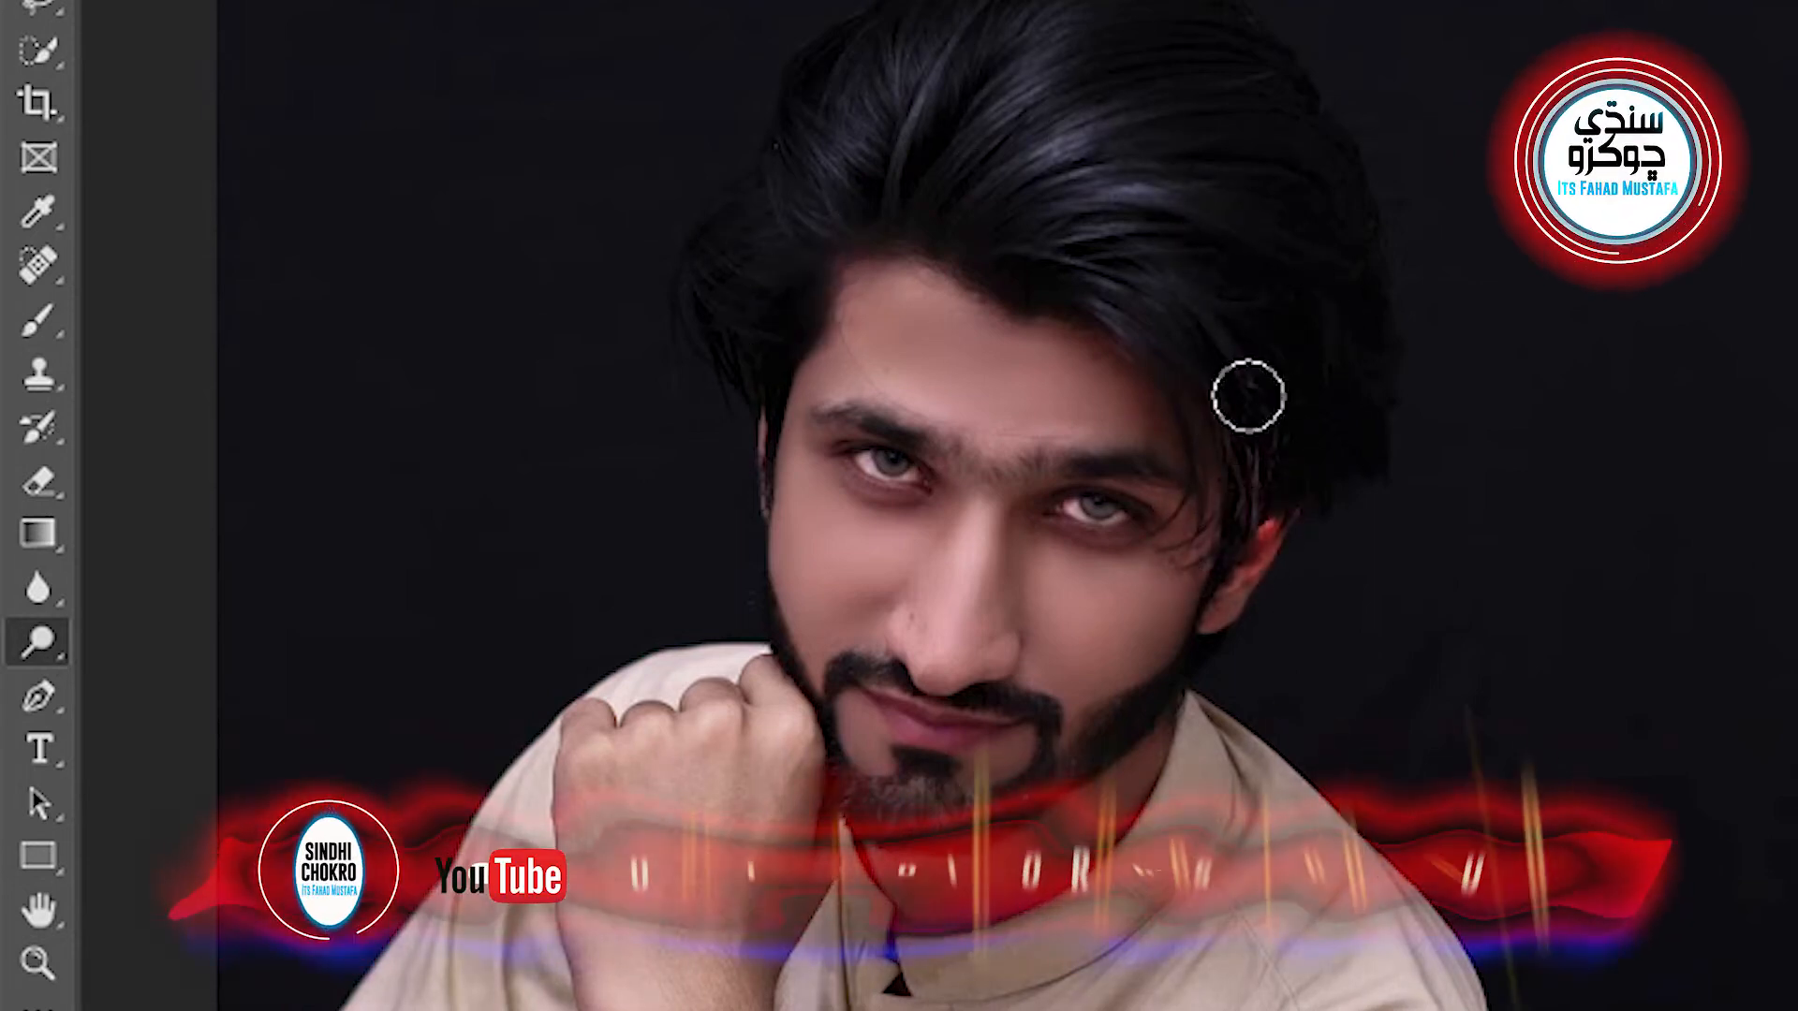
key(bracketright)
key(bracketright)
key(bracketright)
key(bracketright)
key(bracketright)
key(bracketleft)
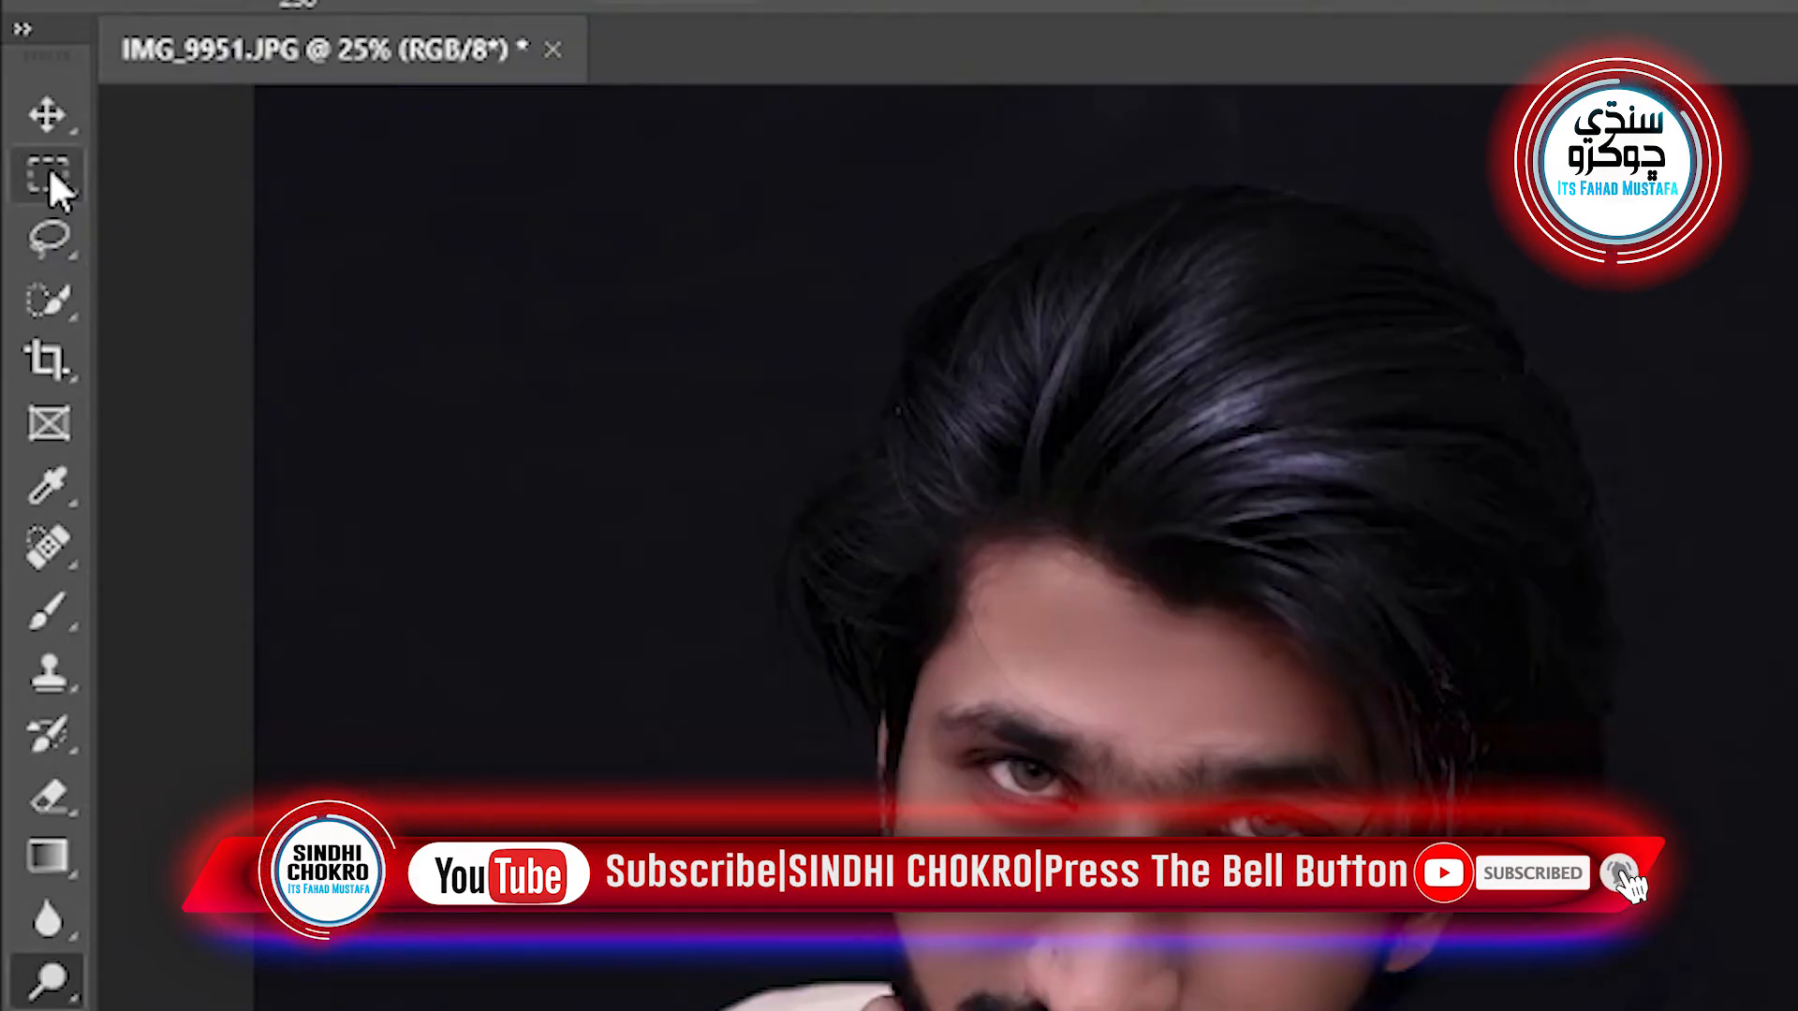
- Select a rectangle around the man's head and torso, invert the selection and feather it by 250 pixels
click(40, 172)
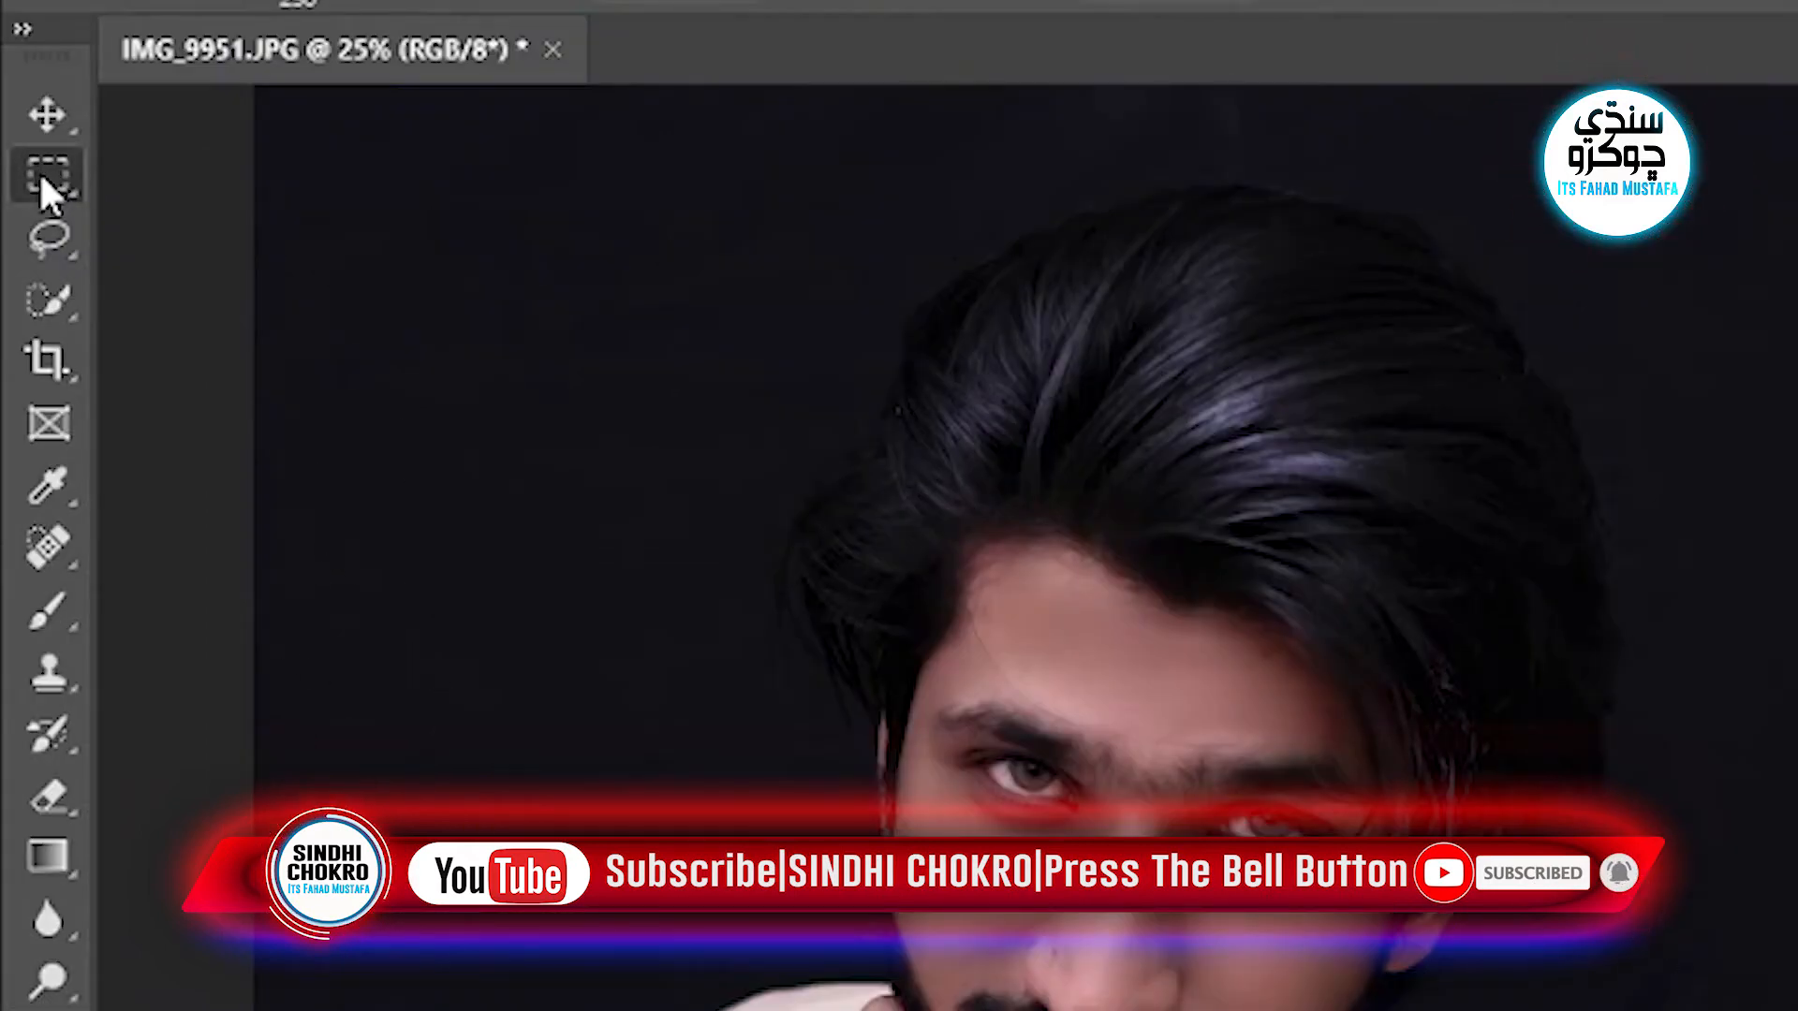
drag(430, 189, 980, 1010)
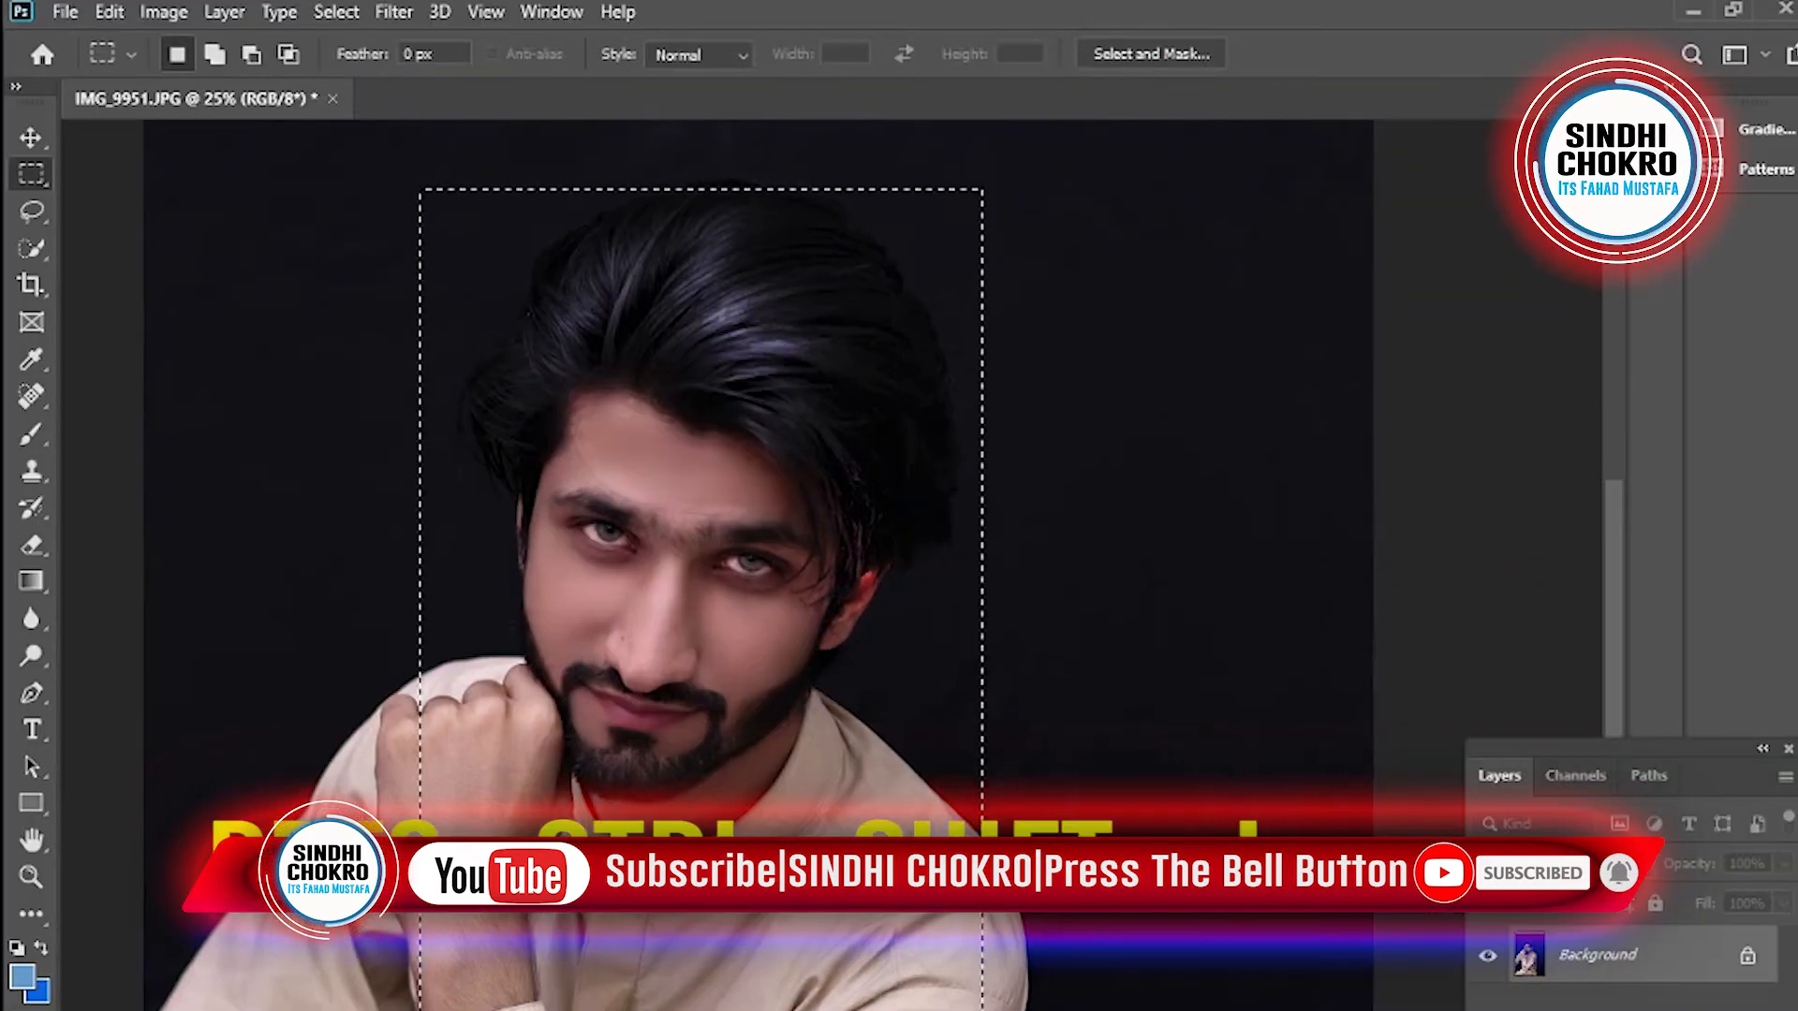
key(ctrl+shift+i)
key(shift+F6)
text(250)
key(Return)
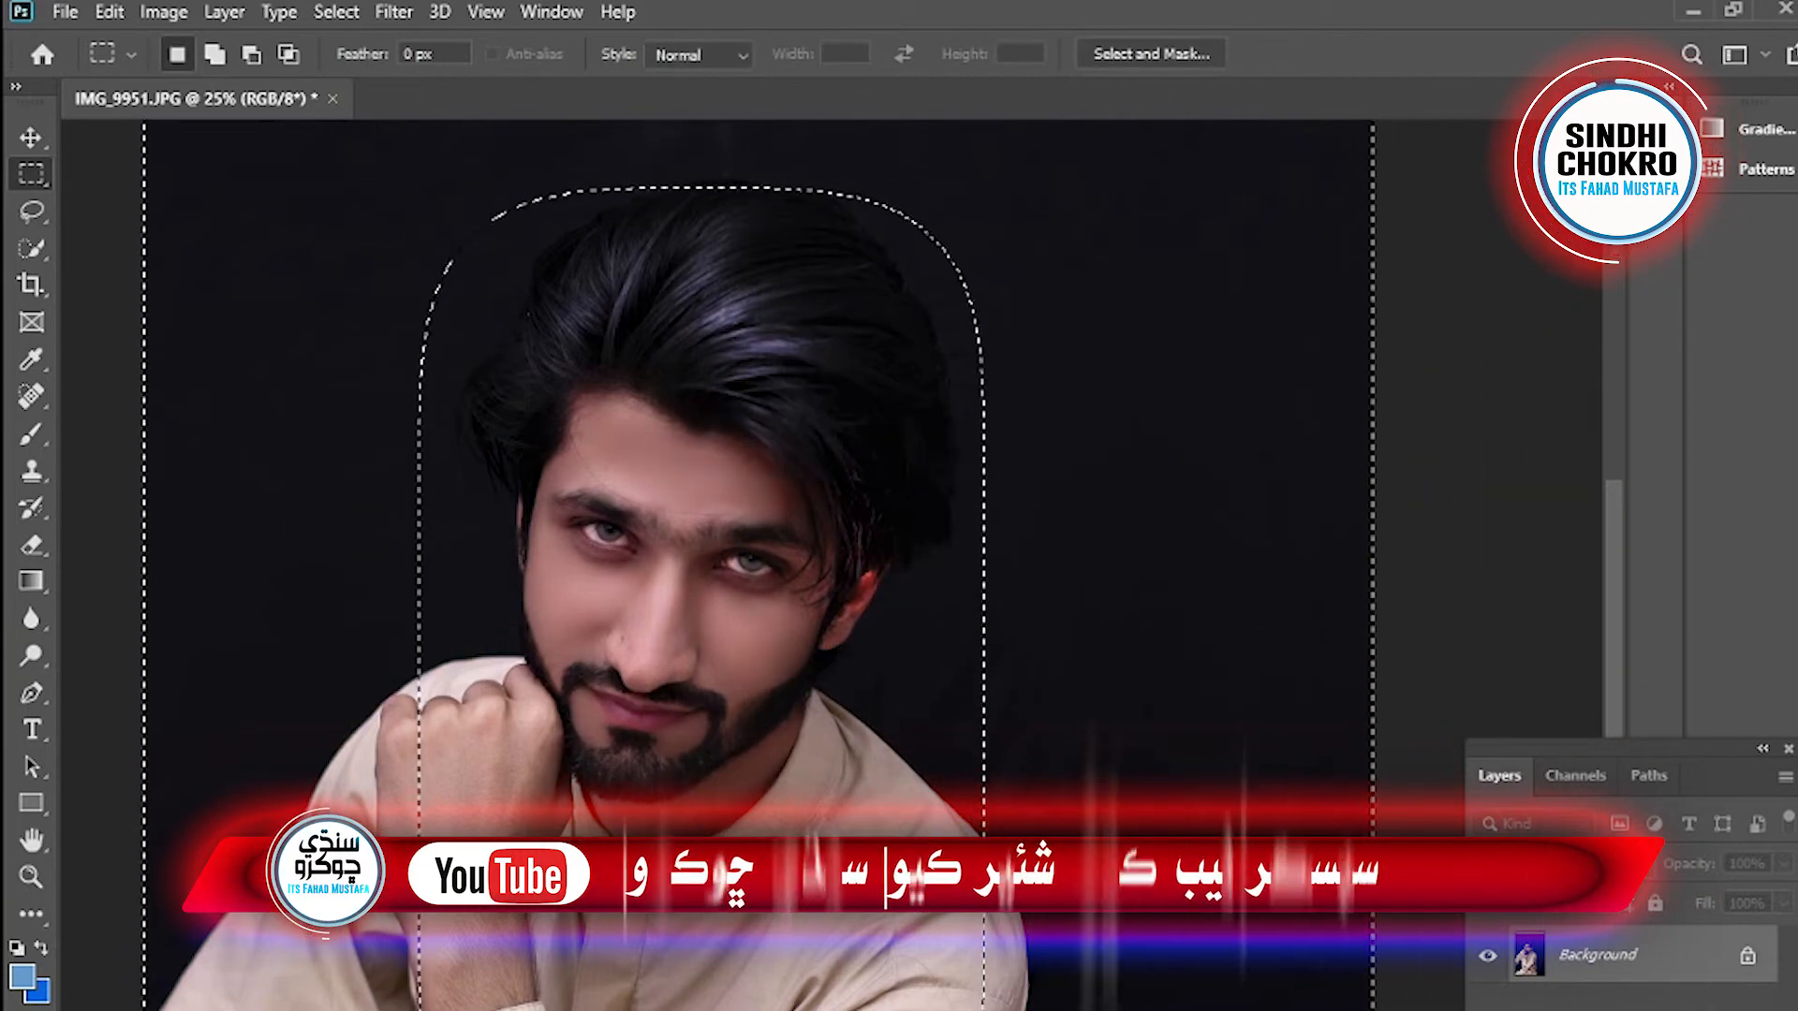
- Fill the feathered selection repeatedly with black on a new layer and remove the selection
key(ctrl+shift+alt+n)
key(ctrl+BackSpace)
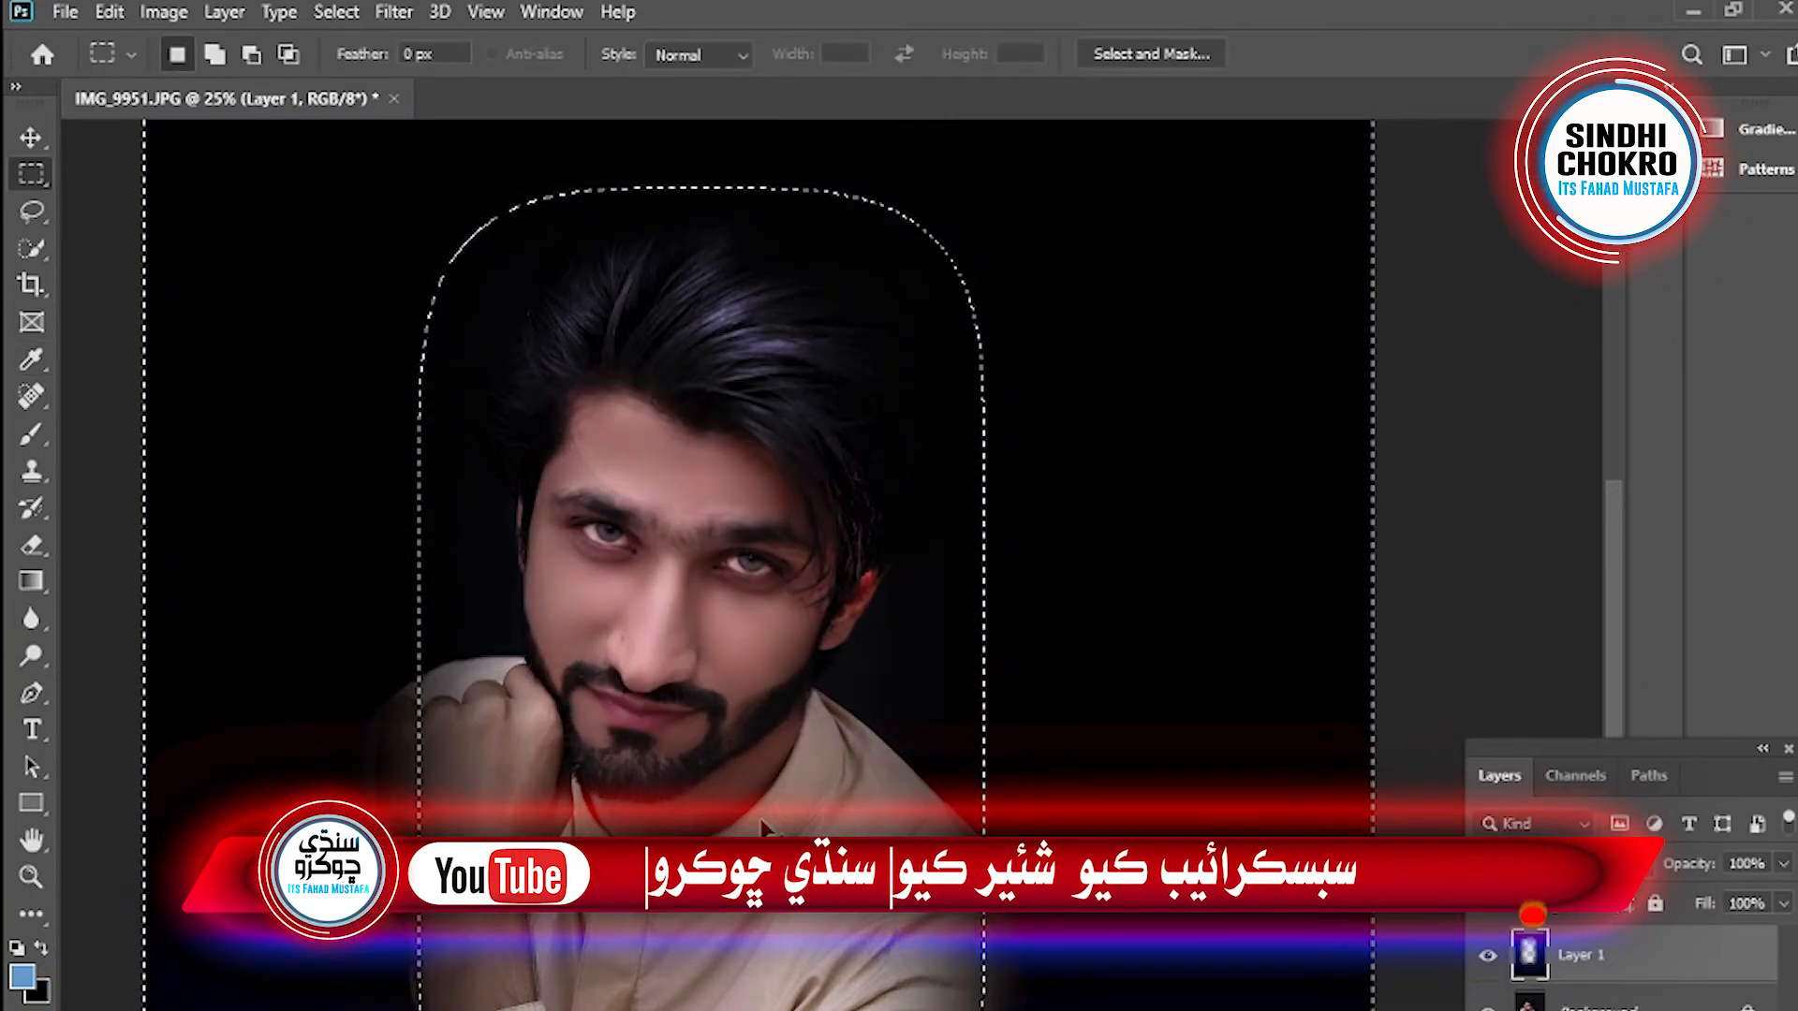
key(ctrl+BackSpace)
key(ctrl+BackSpace)
key(ctrl+BackSpace)
key(ctrl+d)
- Erase the black layer over the man's face, hair, hand and shirt with a soft 1100-pixel eraser
click(28, 546)
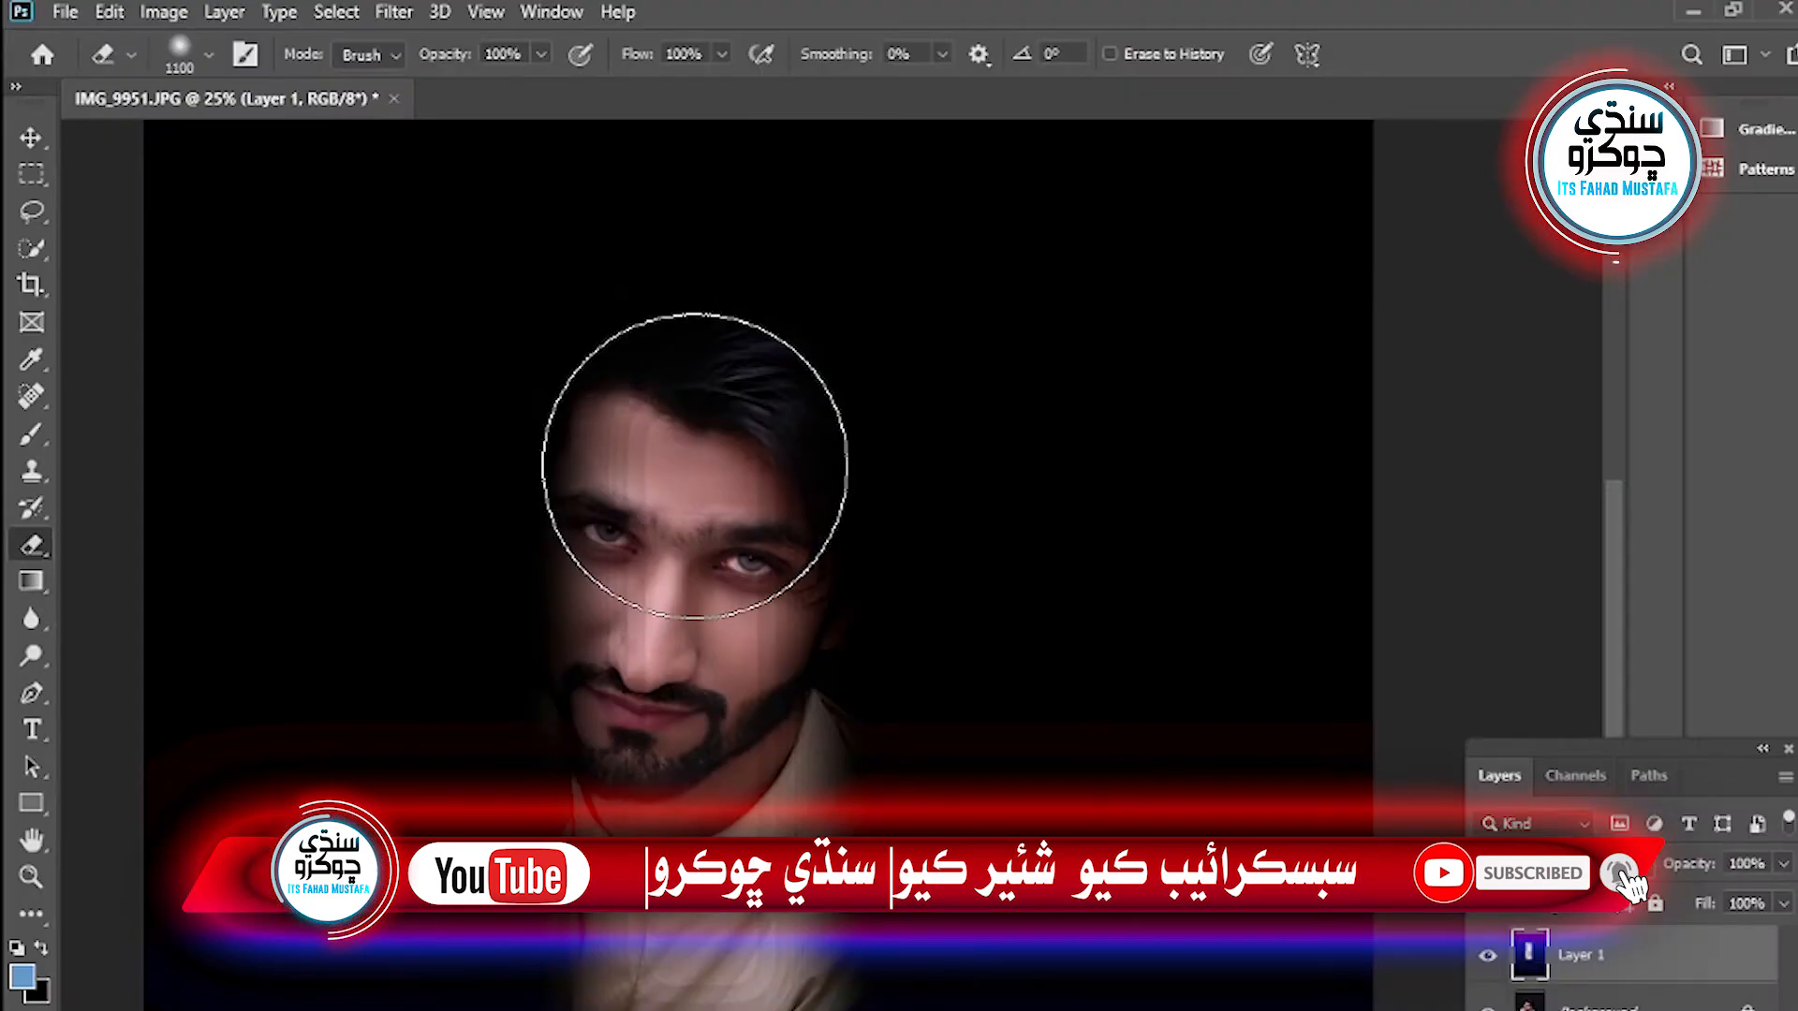
mouse_move(695, 465)
mouse_down()
mouse_move(680, 724)
mouse_move(643, 888)
mouse_move(561, 904)
mouse_move(554, 981)
mouse_move(707, 905)
mouse_move(692, 394)
mouse_move(682, 534)
mouse_move(752, 471)
mouse_move(762, 418)
mouse_move(620, 478)
mouse_move(634, 561)
mouse_move(563, 929)
mouse_move(501, 794)
mouse_move(472, 958)
mouse_move(769, 846)
mouse_move(758, 633)
mouse_move(786, 384)
mouse_move(751, 415)
mouse_move(819, 430)
mouse_move(858, 473)
mouse_move(898, 323)
mouse_move(832, 513)
mouse_up()
drag(795, 661, 785, 719)
mouse_move(908, 534)
mouse_down()
mouse_move(643, 361)
mouse_move(590, 562)
mouse_move(584, 918)
mouse_move(805, 1010)
mouse_move(494, 881)
mouse_move(443, 718)
mouse_up()
key(z)
alt+click(552, 787)
- Lower the black vignette layer's opacity to 87% and merge it into the background
click(1783, 864)
drag(1749, 895, 1768, 904)
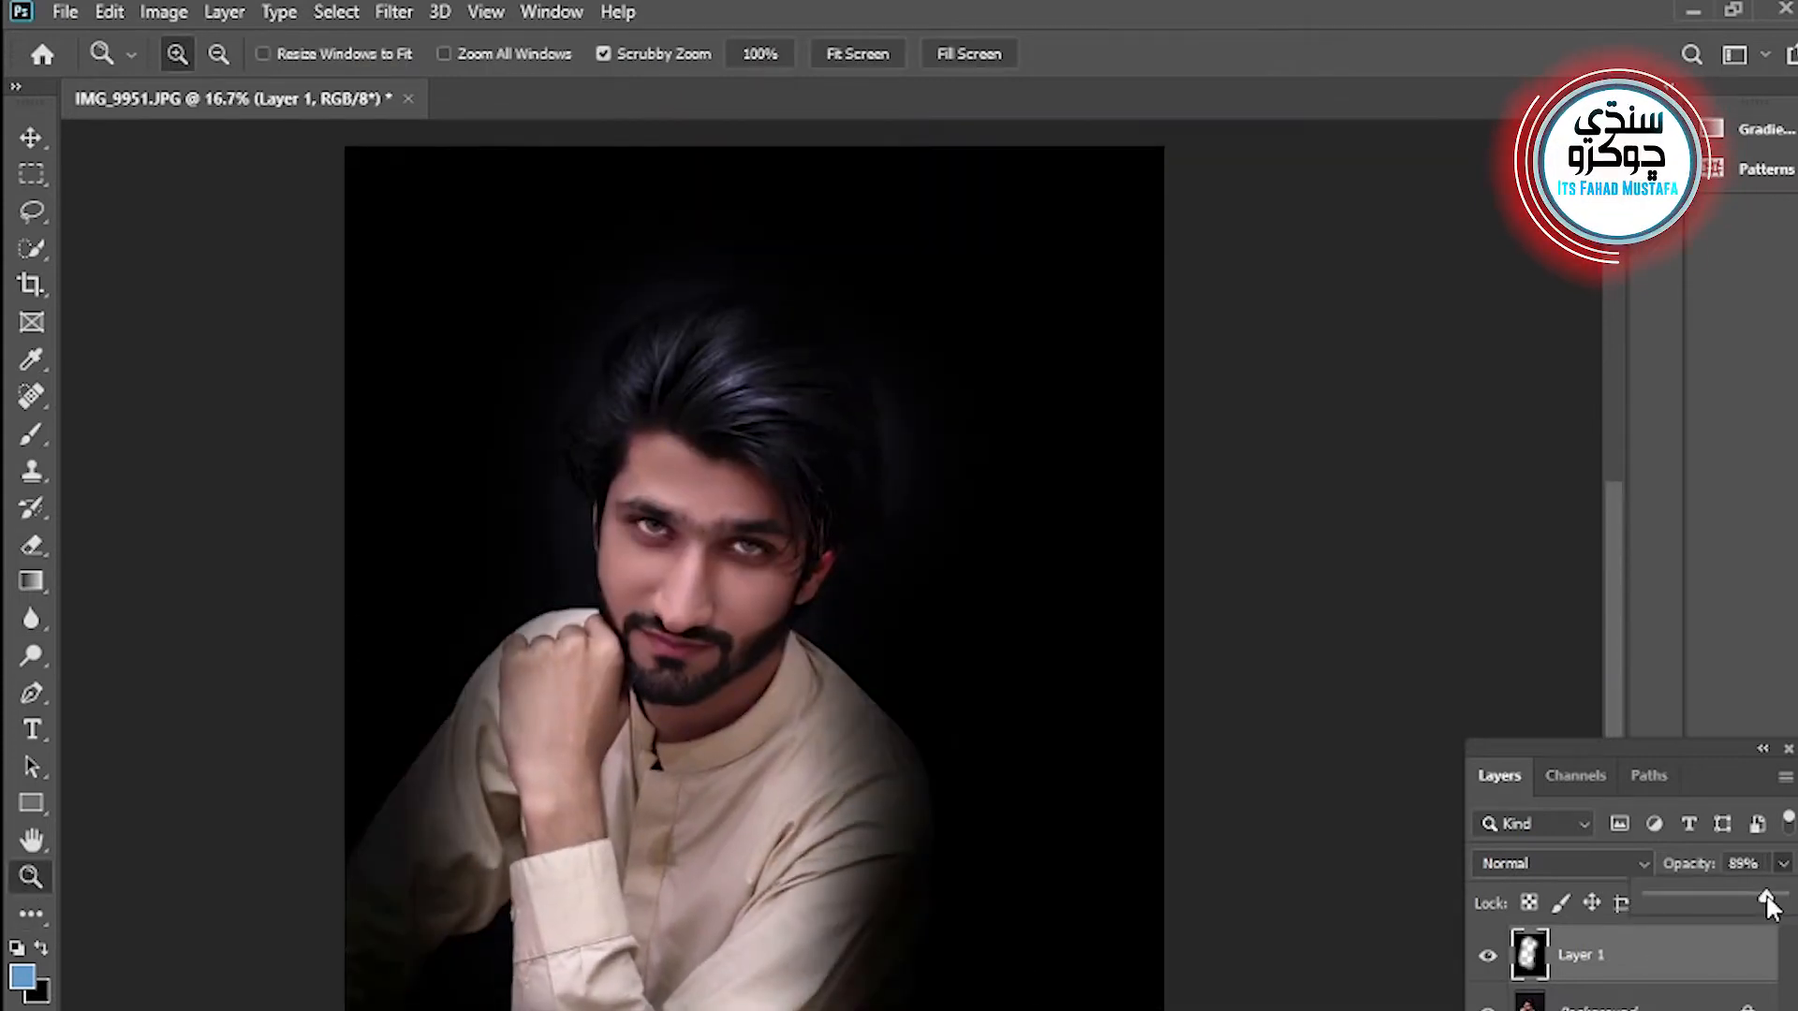
drag(773, 843, 768, 772)
click(31, 545)
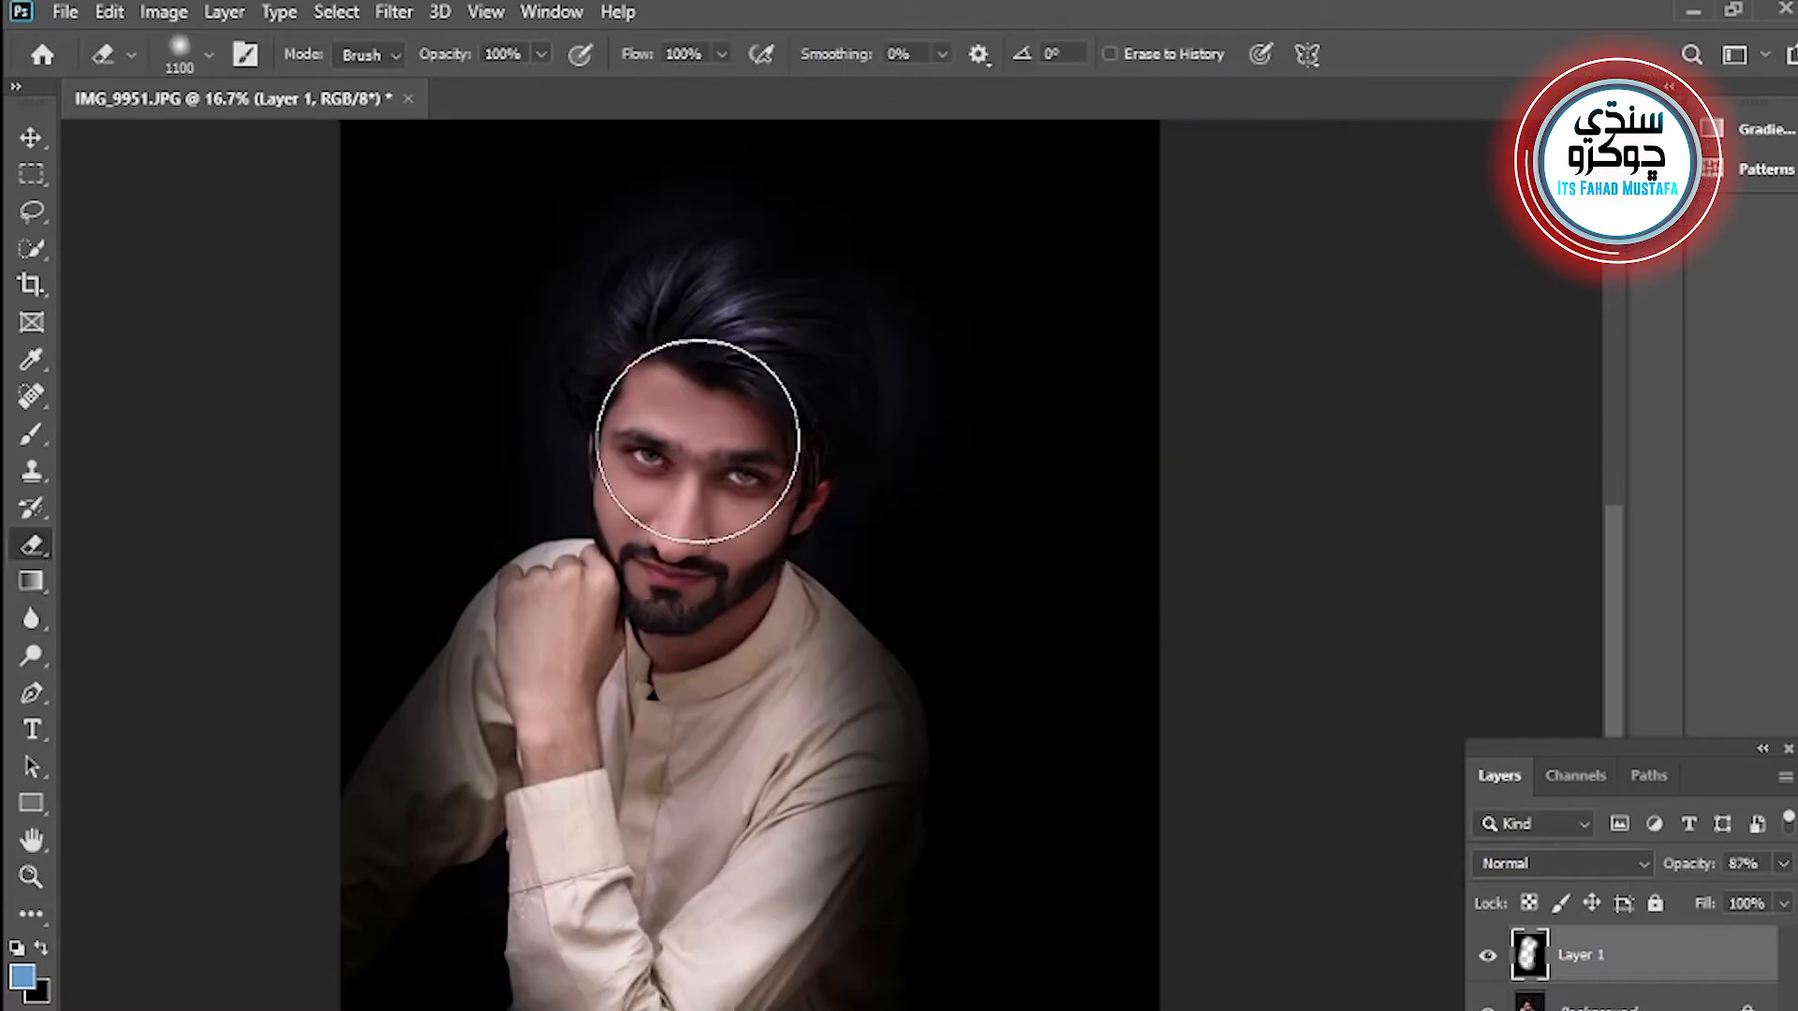
key(ctrl+e)
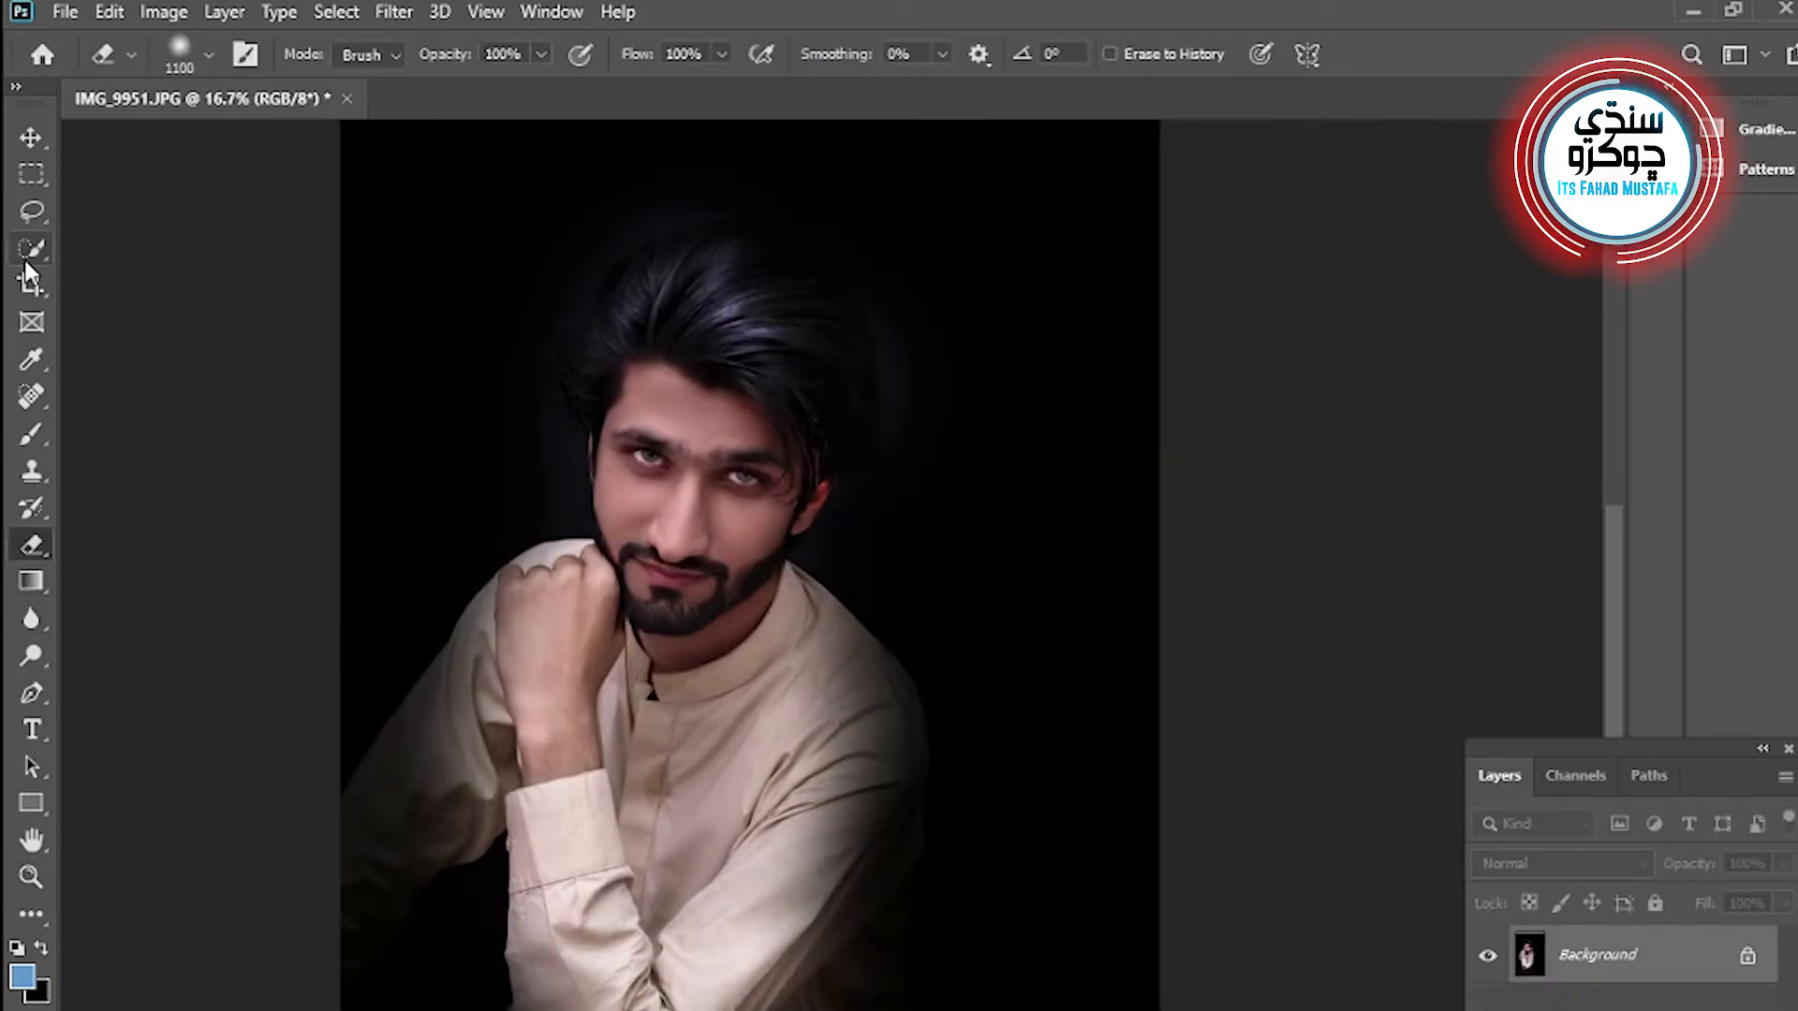
- Crop the image closer around the man, trimming the empty background at the edges
click(30, 279)
drag(412, 183, 996, 927)
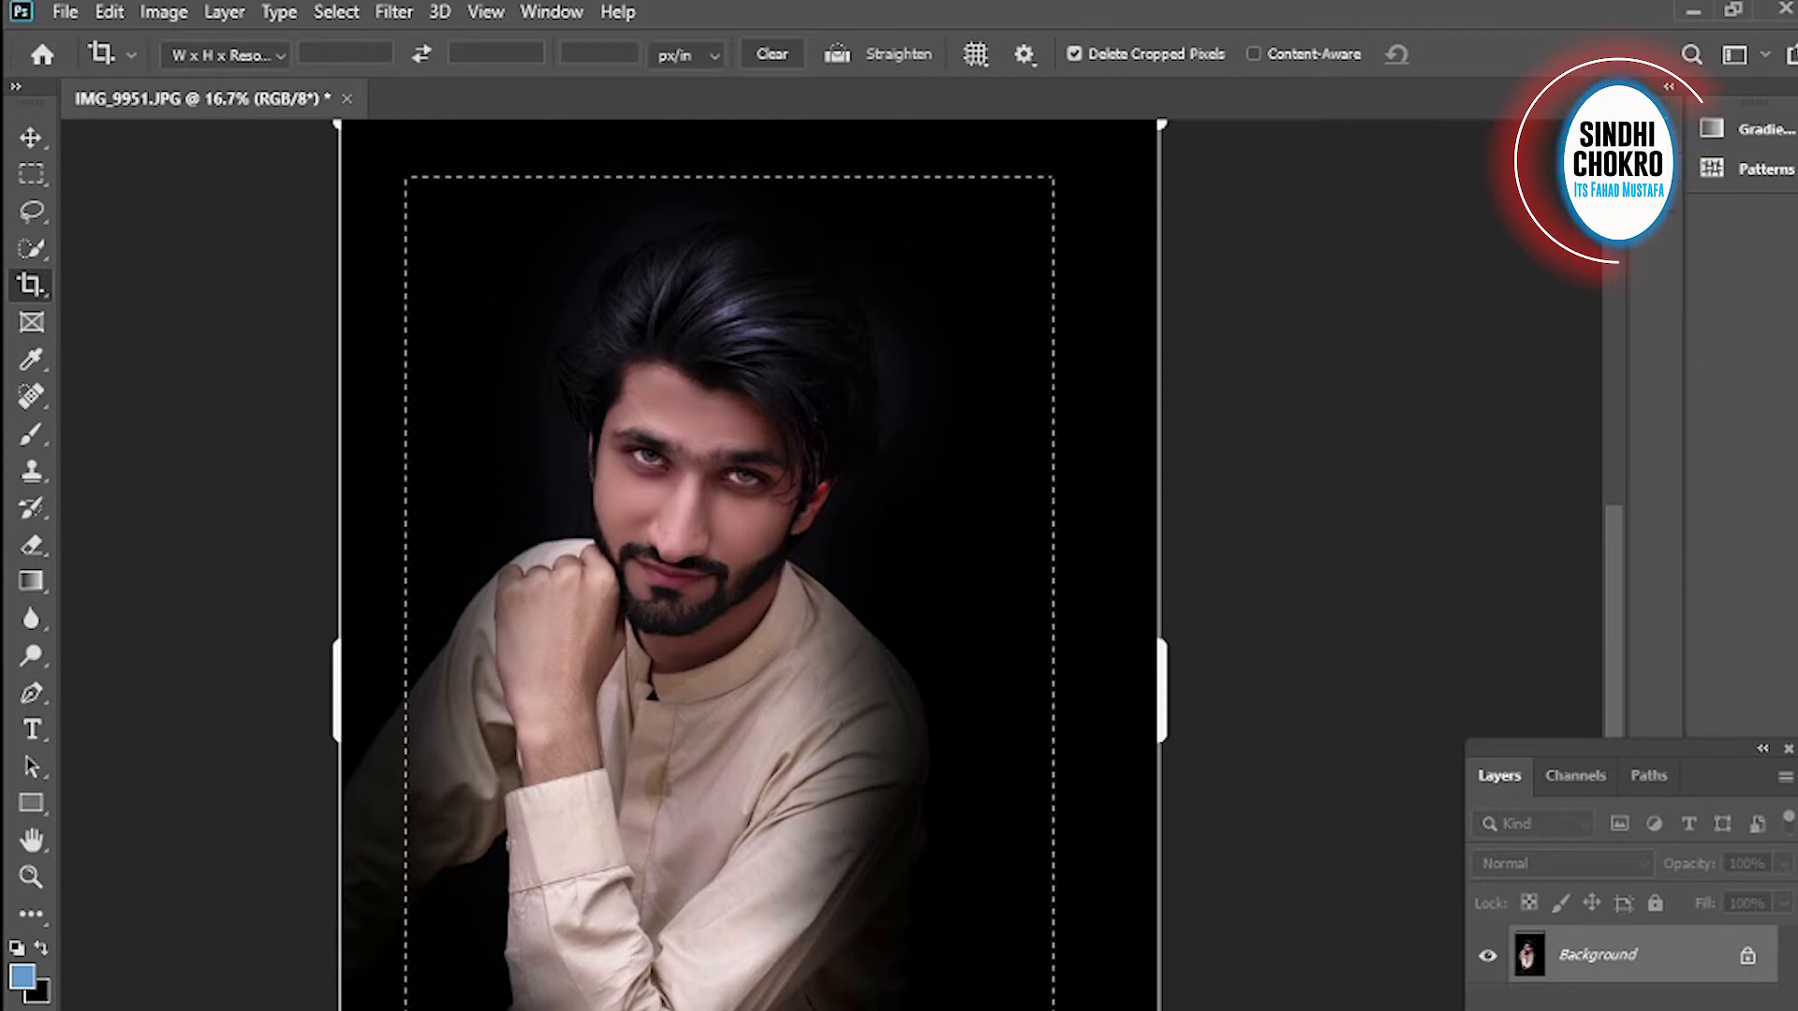
drag(860, 1004, 862, 1010)
drag(1153, 1010, 1132, 1010)
drag(1027, 1010, 925, 995)
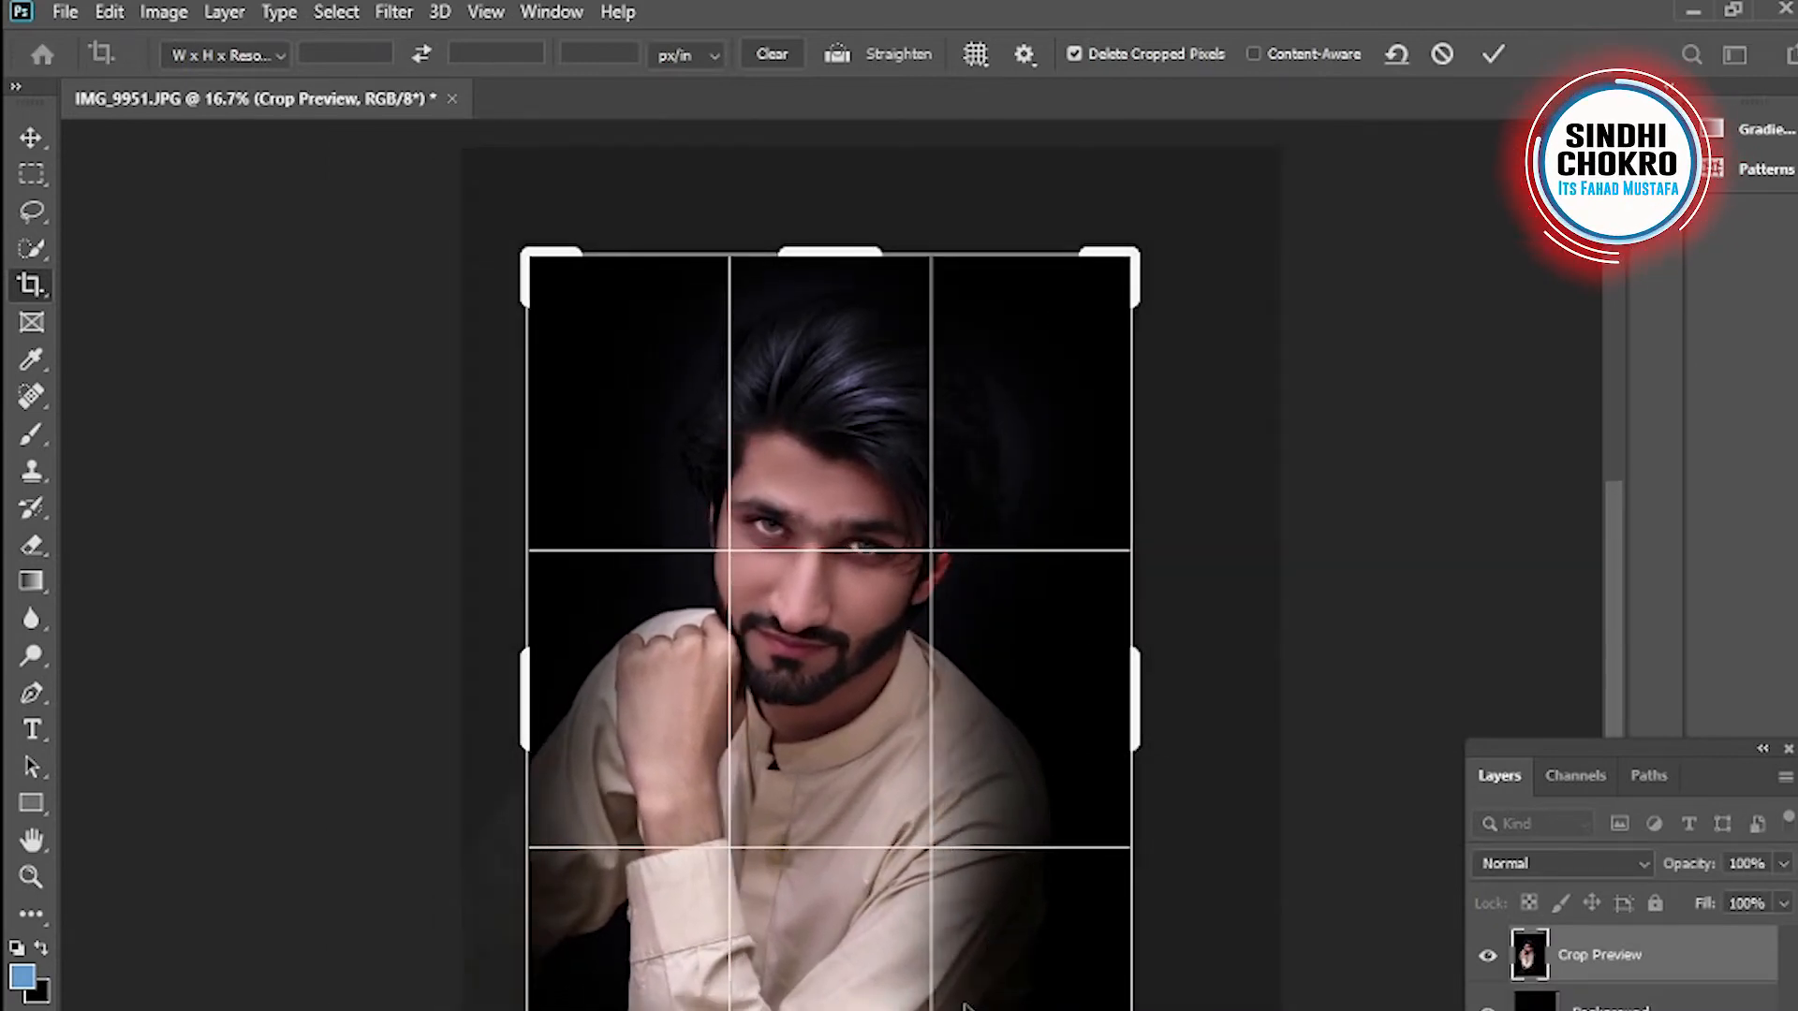
double_click(925, 994)
- Apply the Camera Raw filter with contrast -6, highlights -54 and shadows -28, reducing the whites and fine-tuning the blacks
click(31, 876)
key(ctrl+plus)
click(393, 12)
click(458, 182)
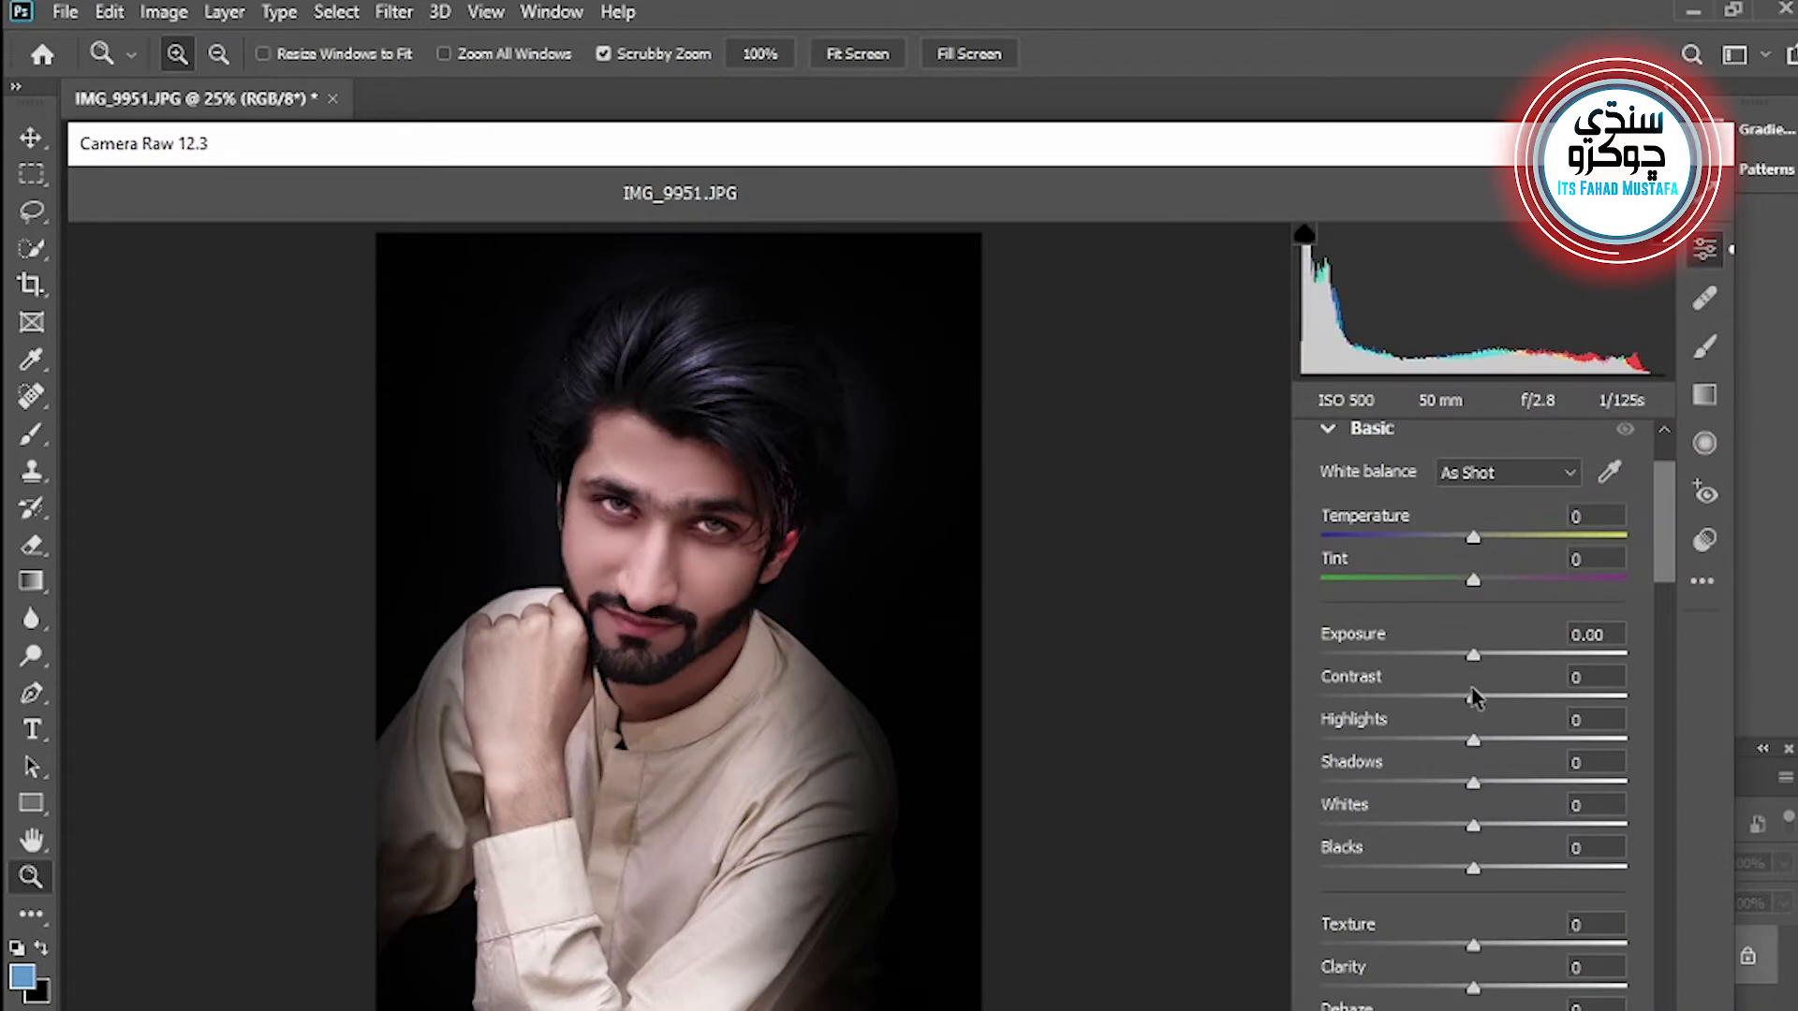
drag(1485, 701, 1393, 757)
click(1374, 783)
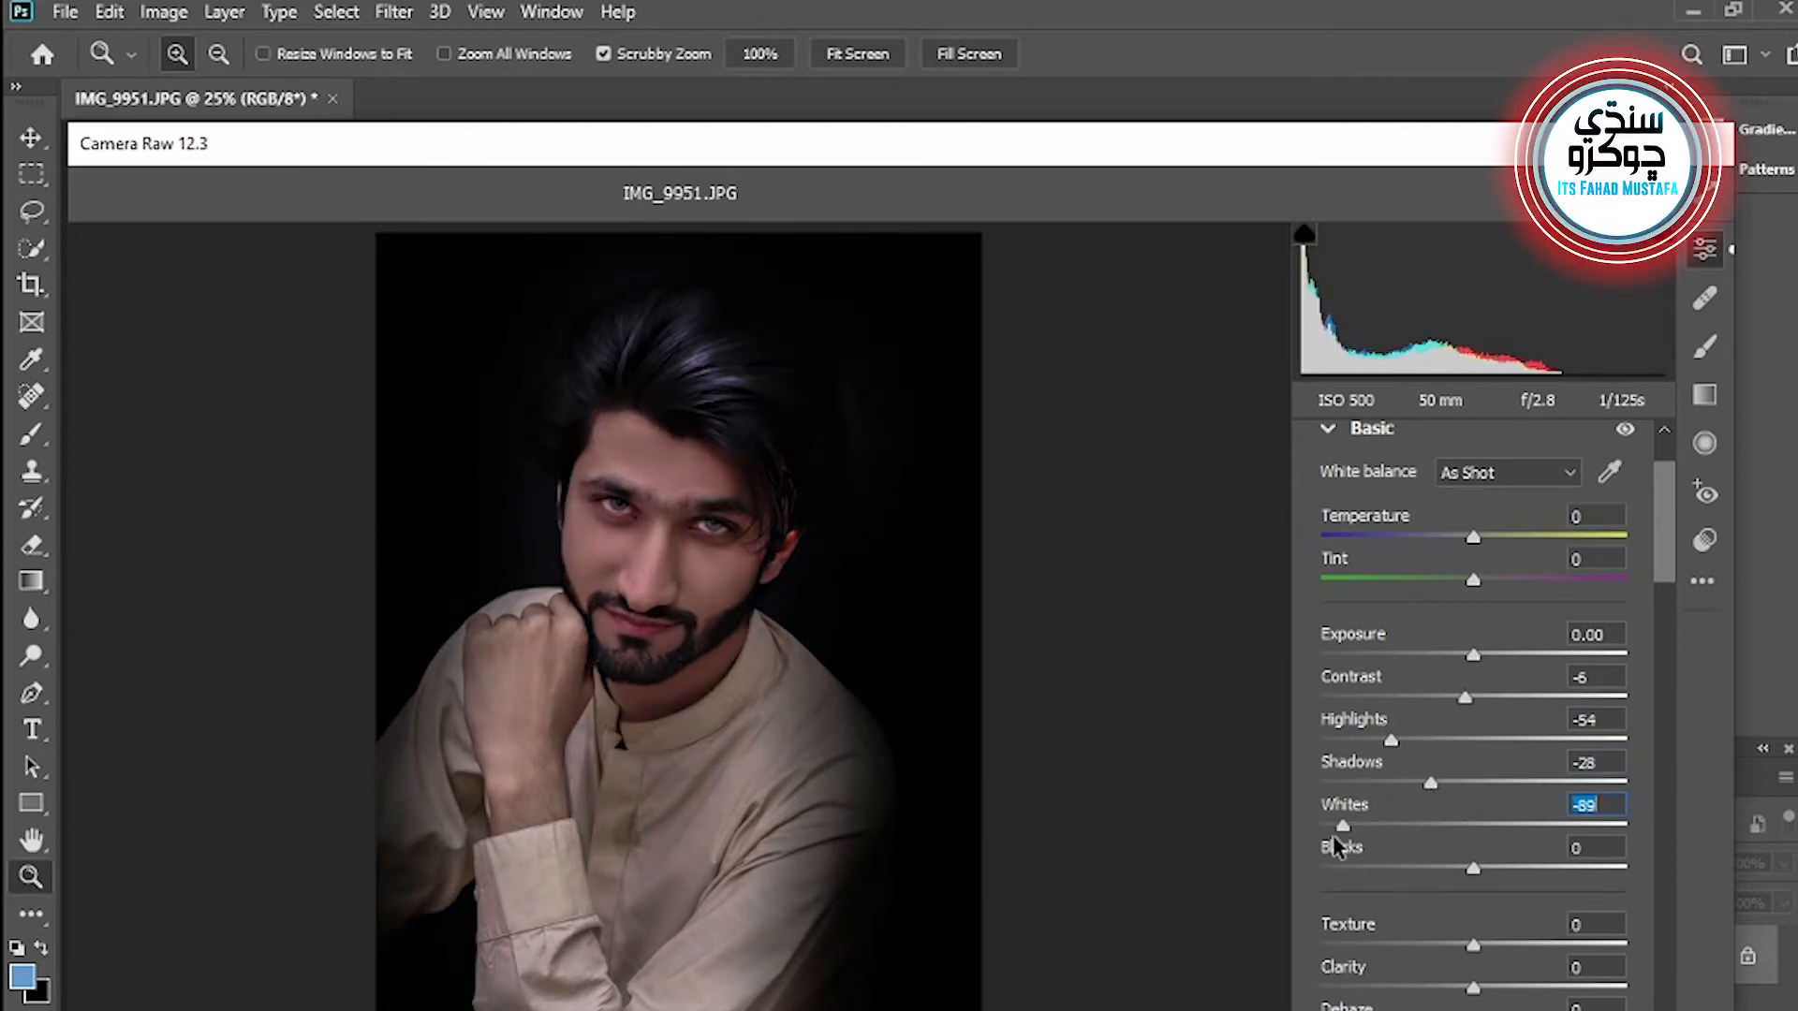
drag(1409, 840, 1457, 876)
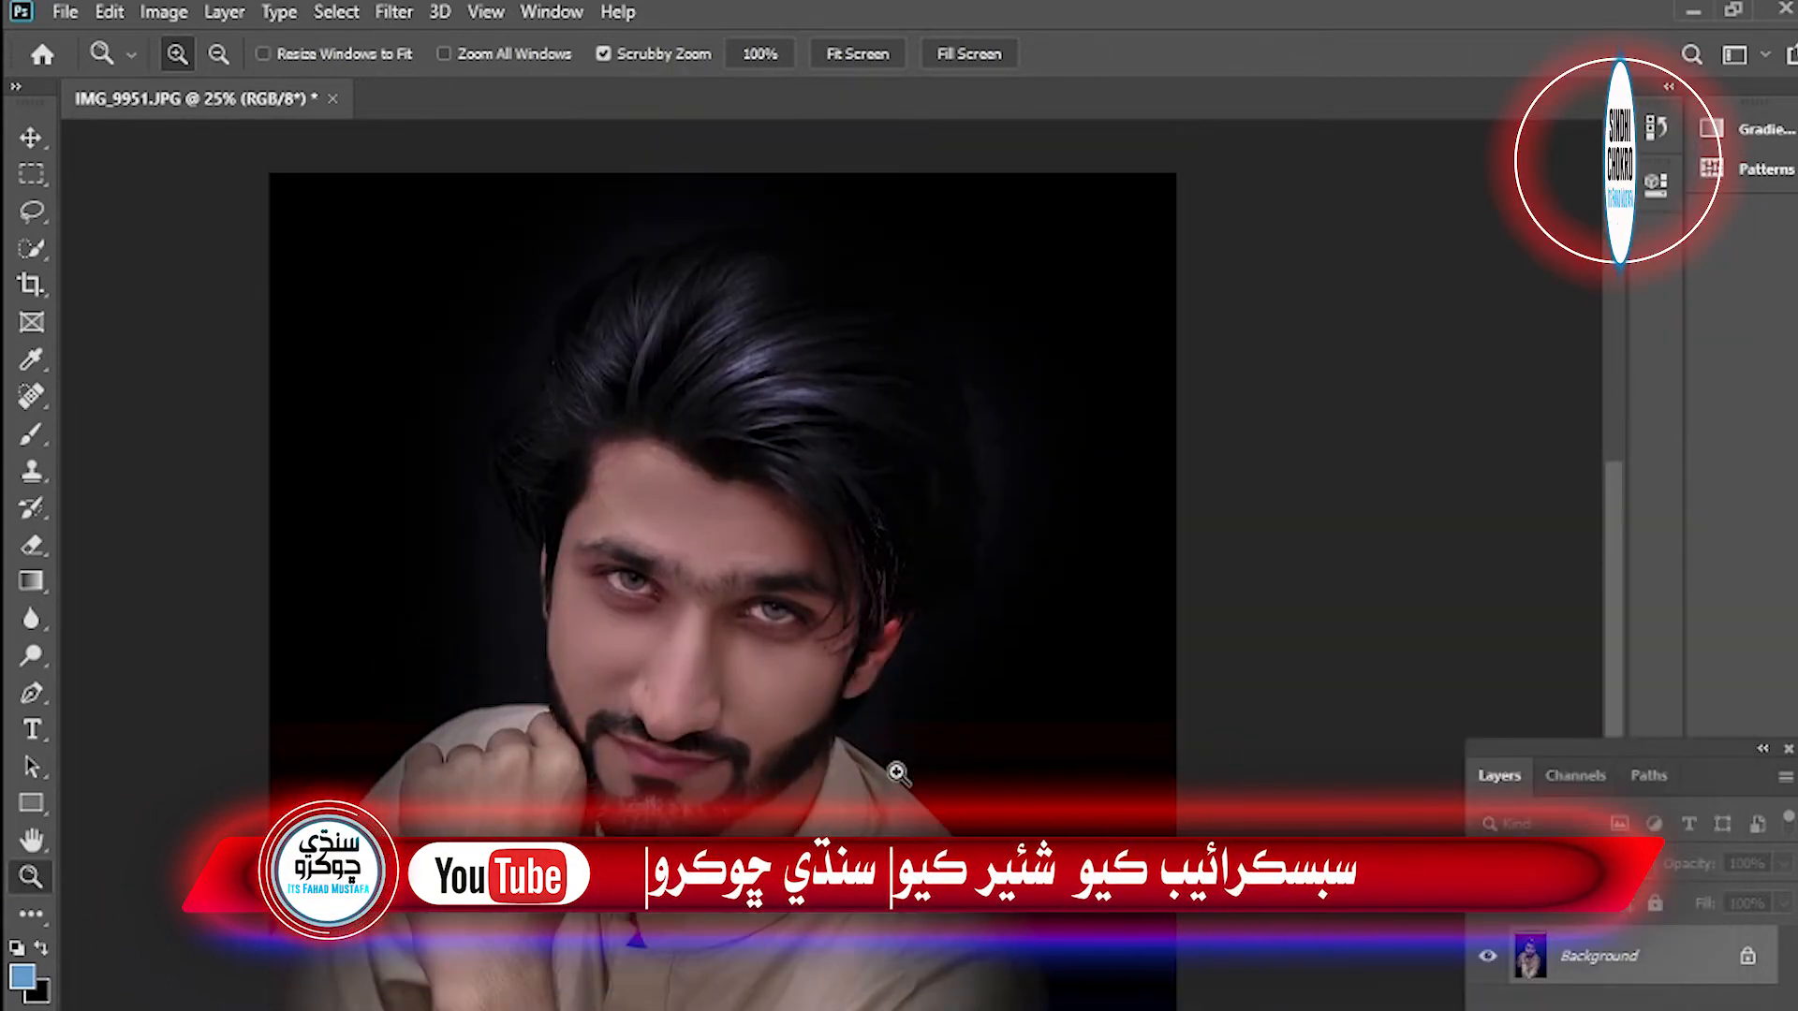
- Activate the Brush tool and set the foreground color to white (ffffff)
scroll(885, 771, down, 3)
scroll(721, 923, down, 2)
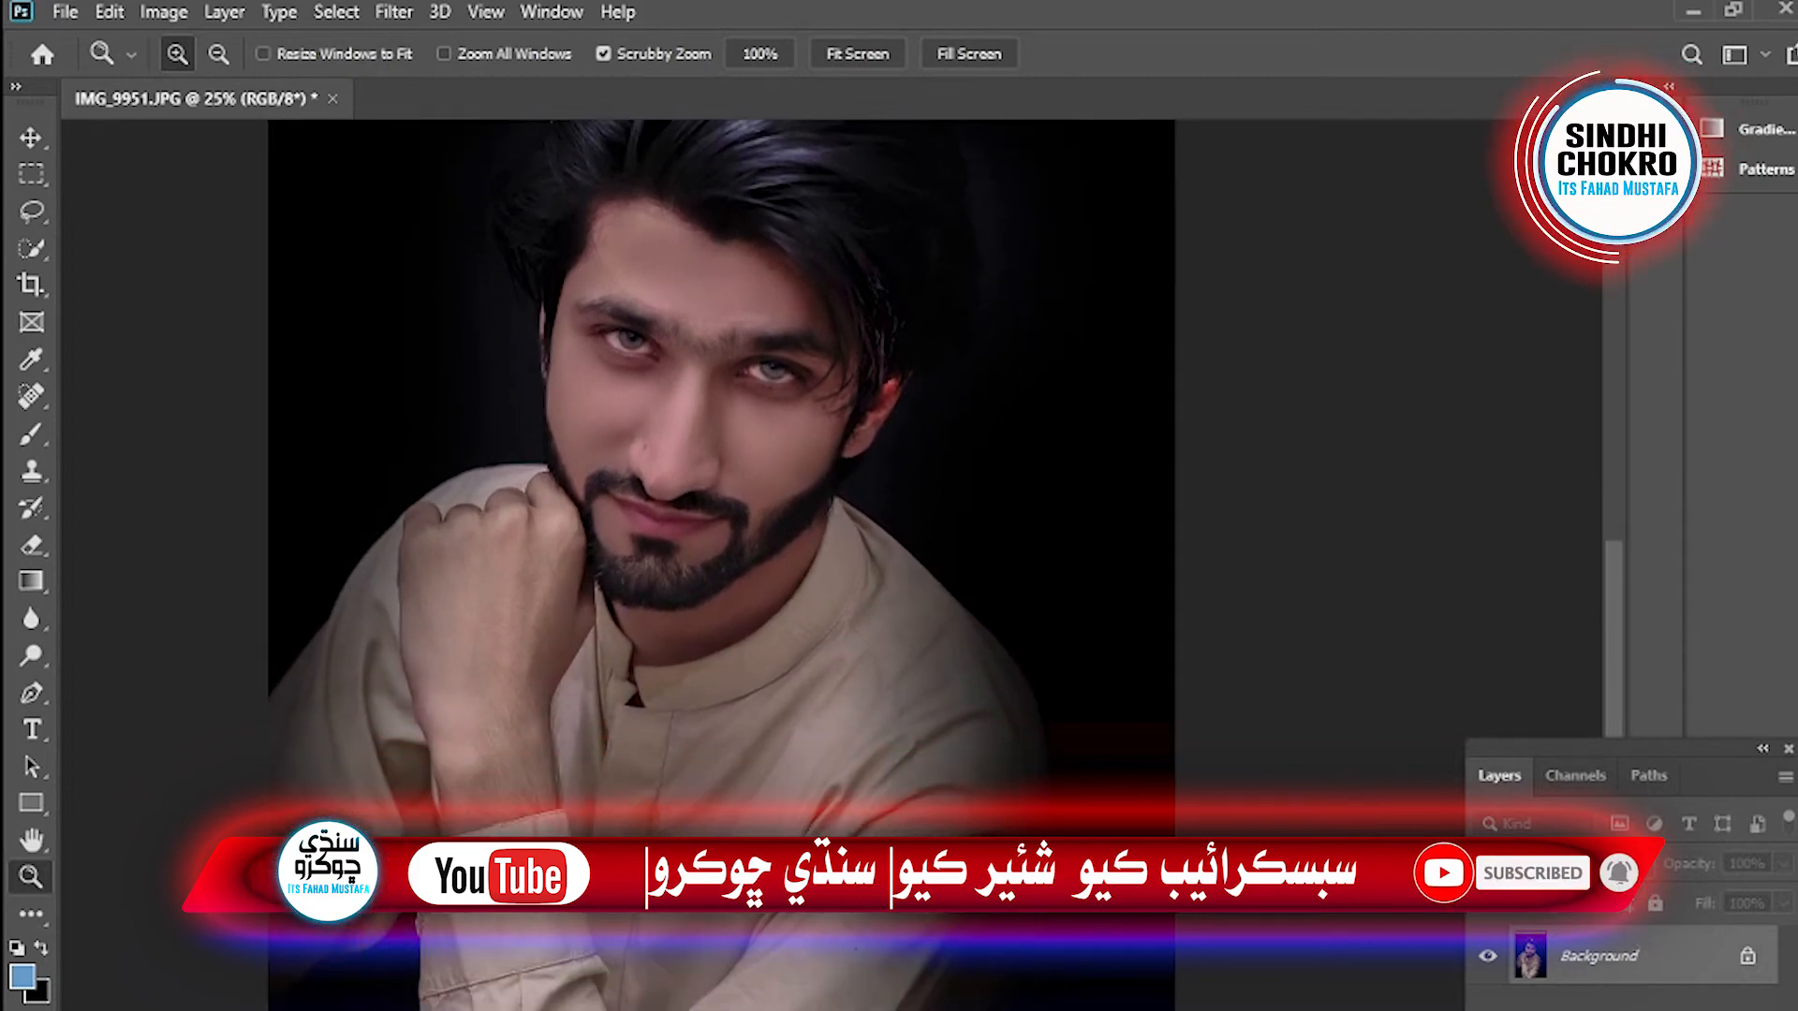
drag(726, 862, 716, 922)
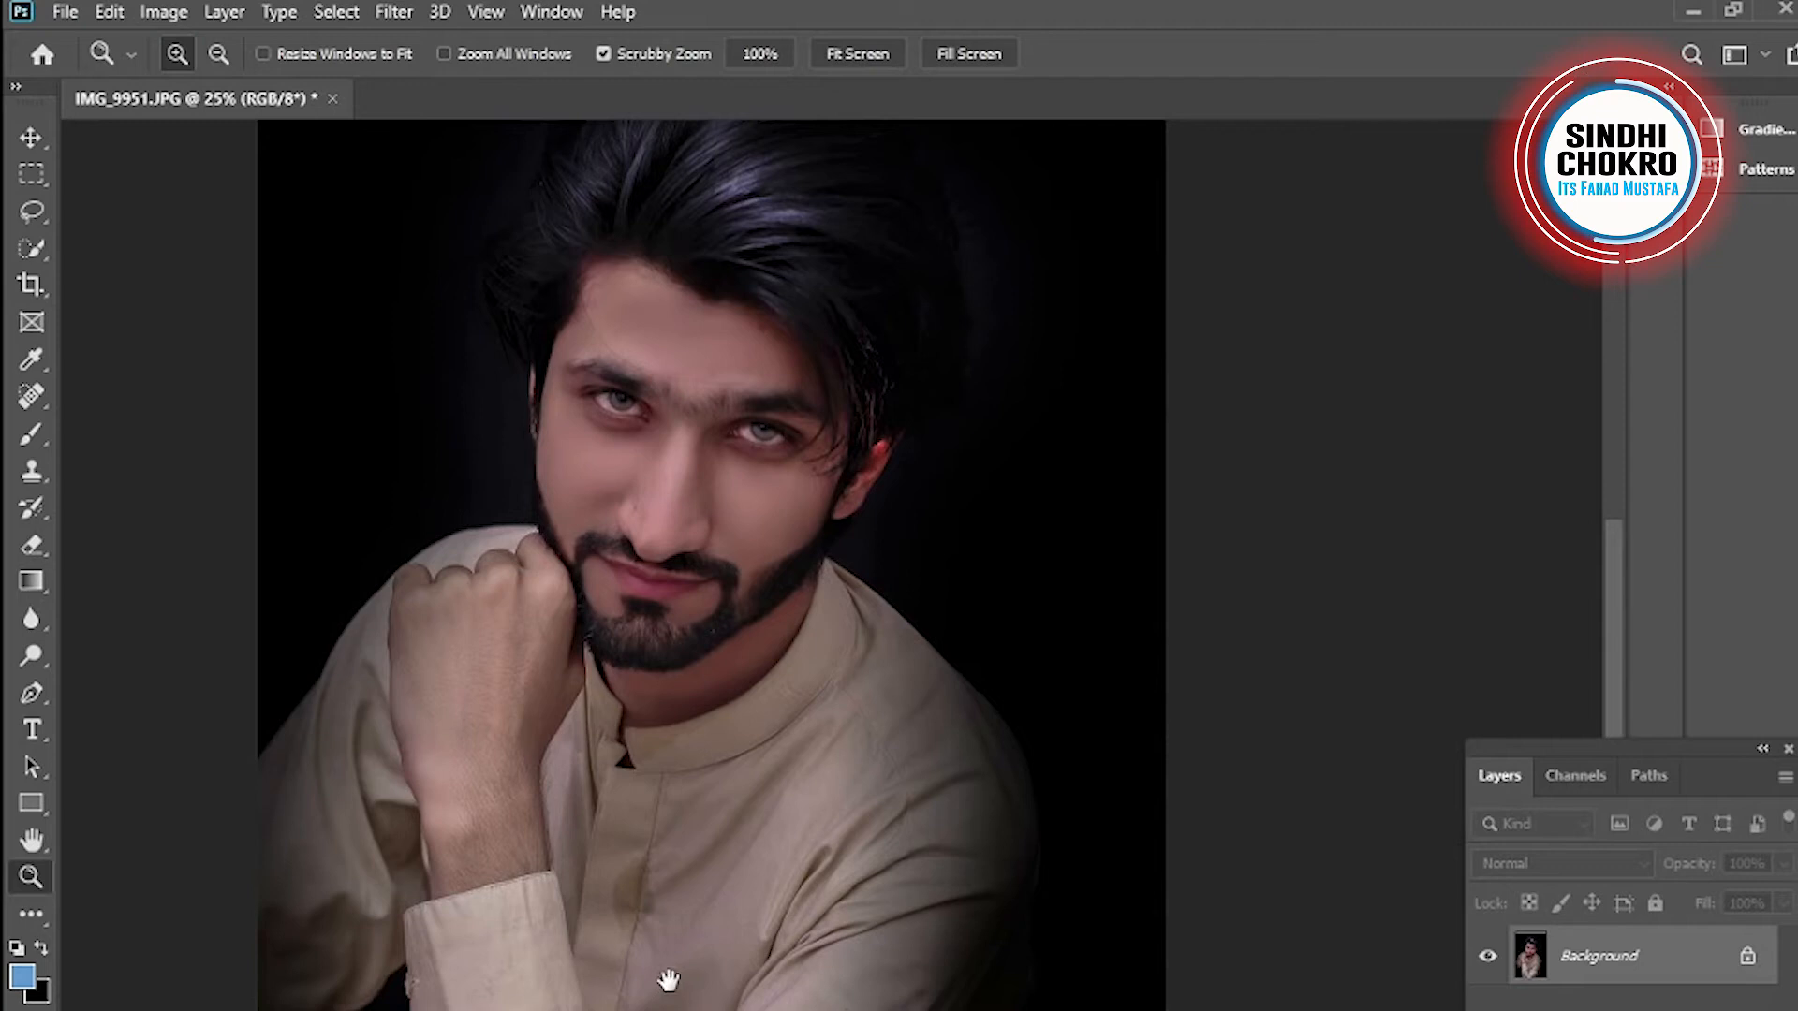
key(ctrl+minus)
click(31, 440)
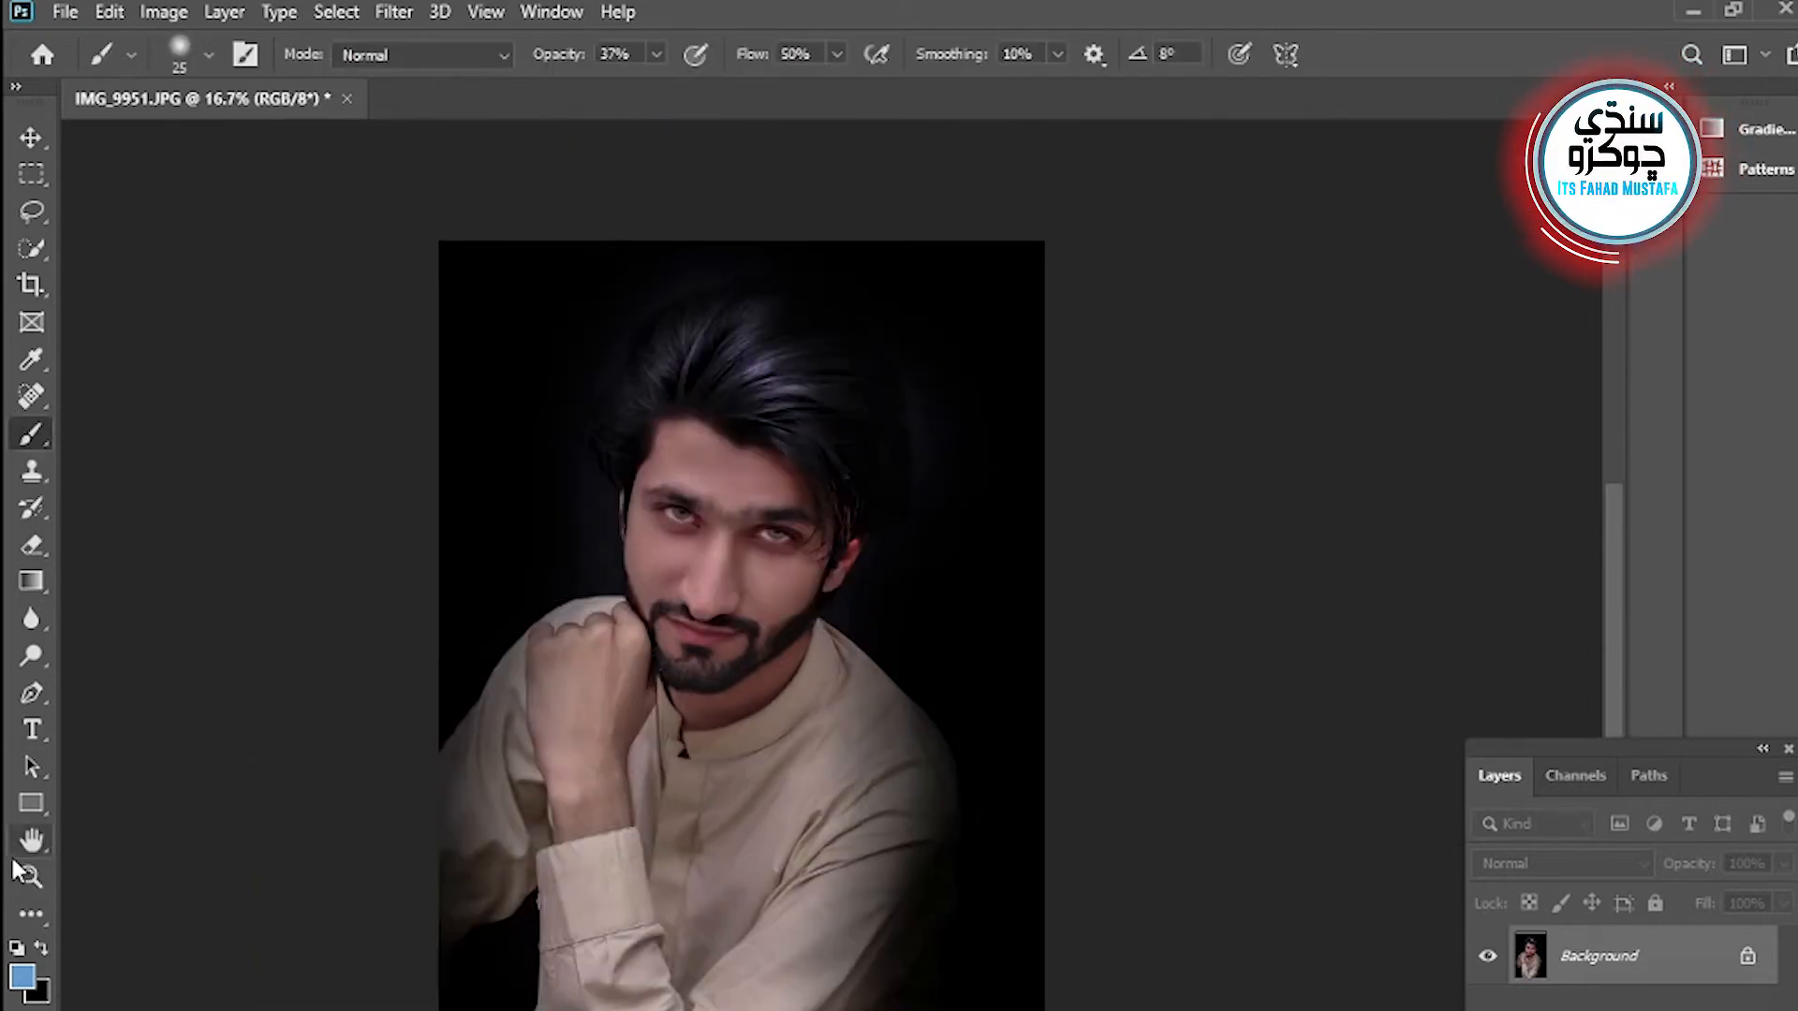
click(23, 978)
click(541, 282)
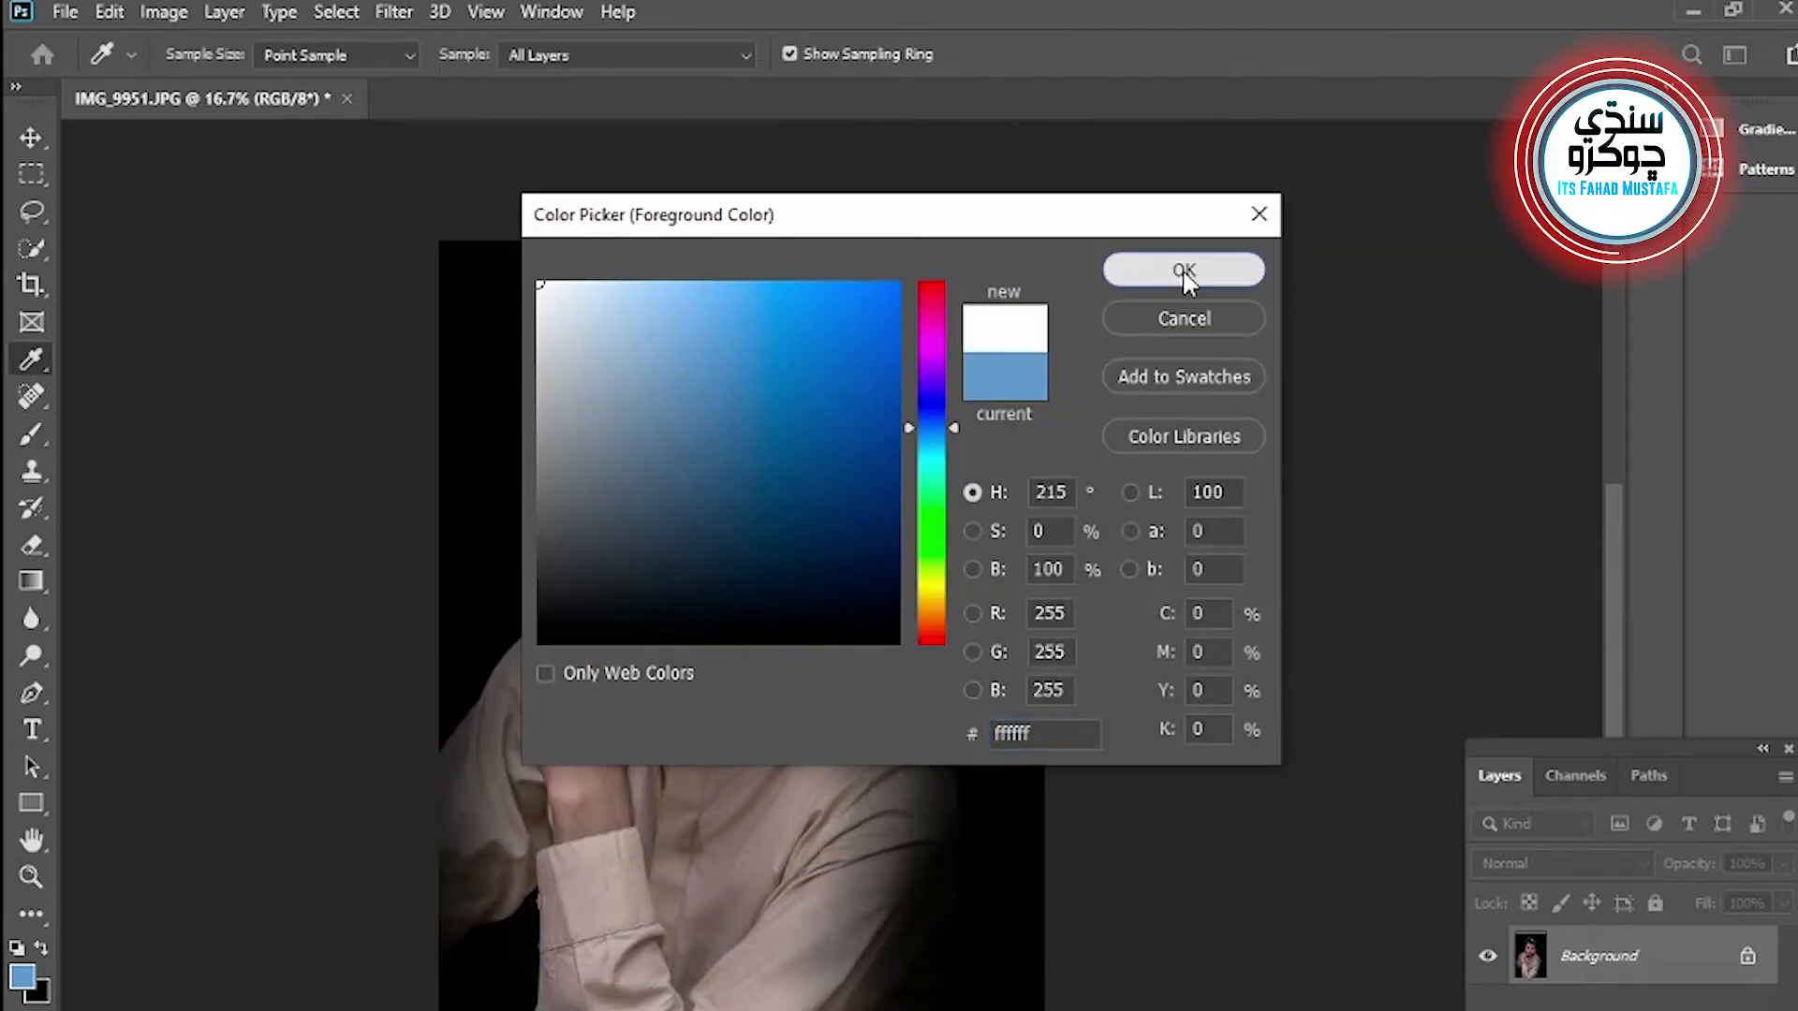
click(1183, 271)
- Paint soft white haze on a new layer beside and above the man's head with a 2500-pixel brush
key(bracketright)
key(bracketright)
key(bracketright)
key(bracketright)
key(bracketright)
key(bracketright)
key(bracketright)
key(bracketright)
key(bracketright)
key(bracketright)
key(bracketright)
key(bracketright)
key(bracketright)
key(bracketright)
key(bracketright)
key(bracketright)
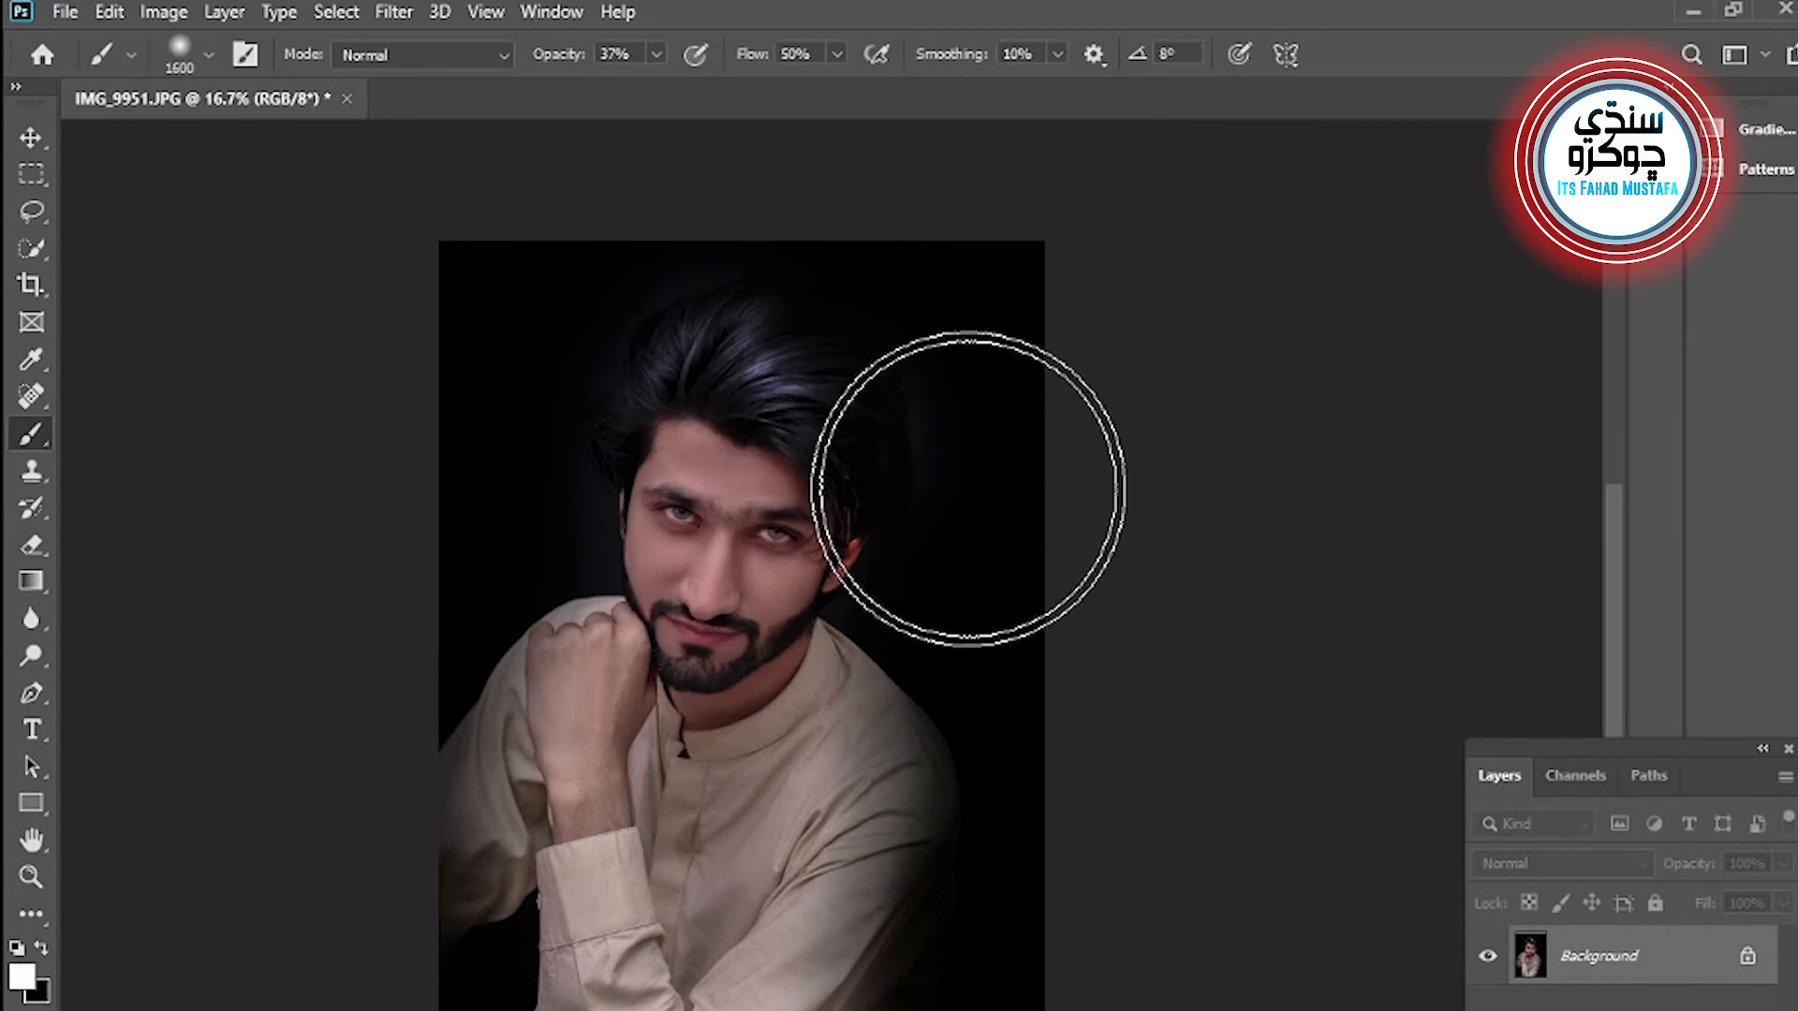
key(ctrl+shift+alt+n)
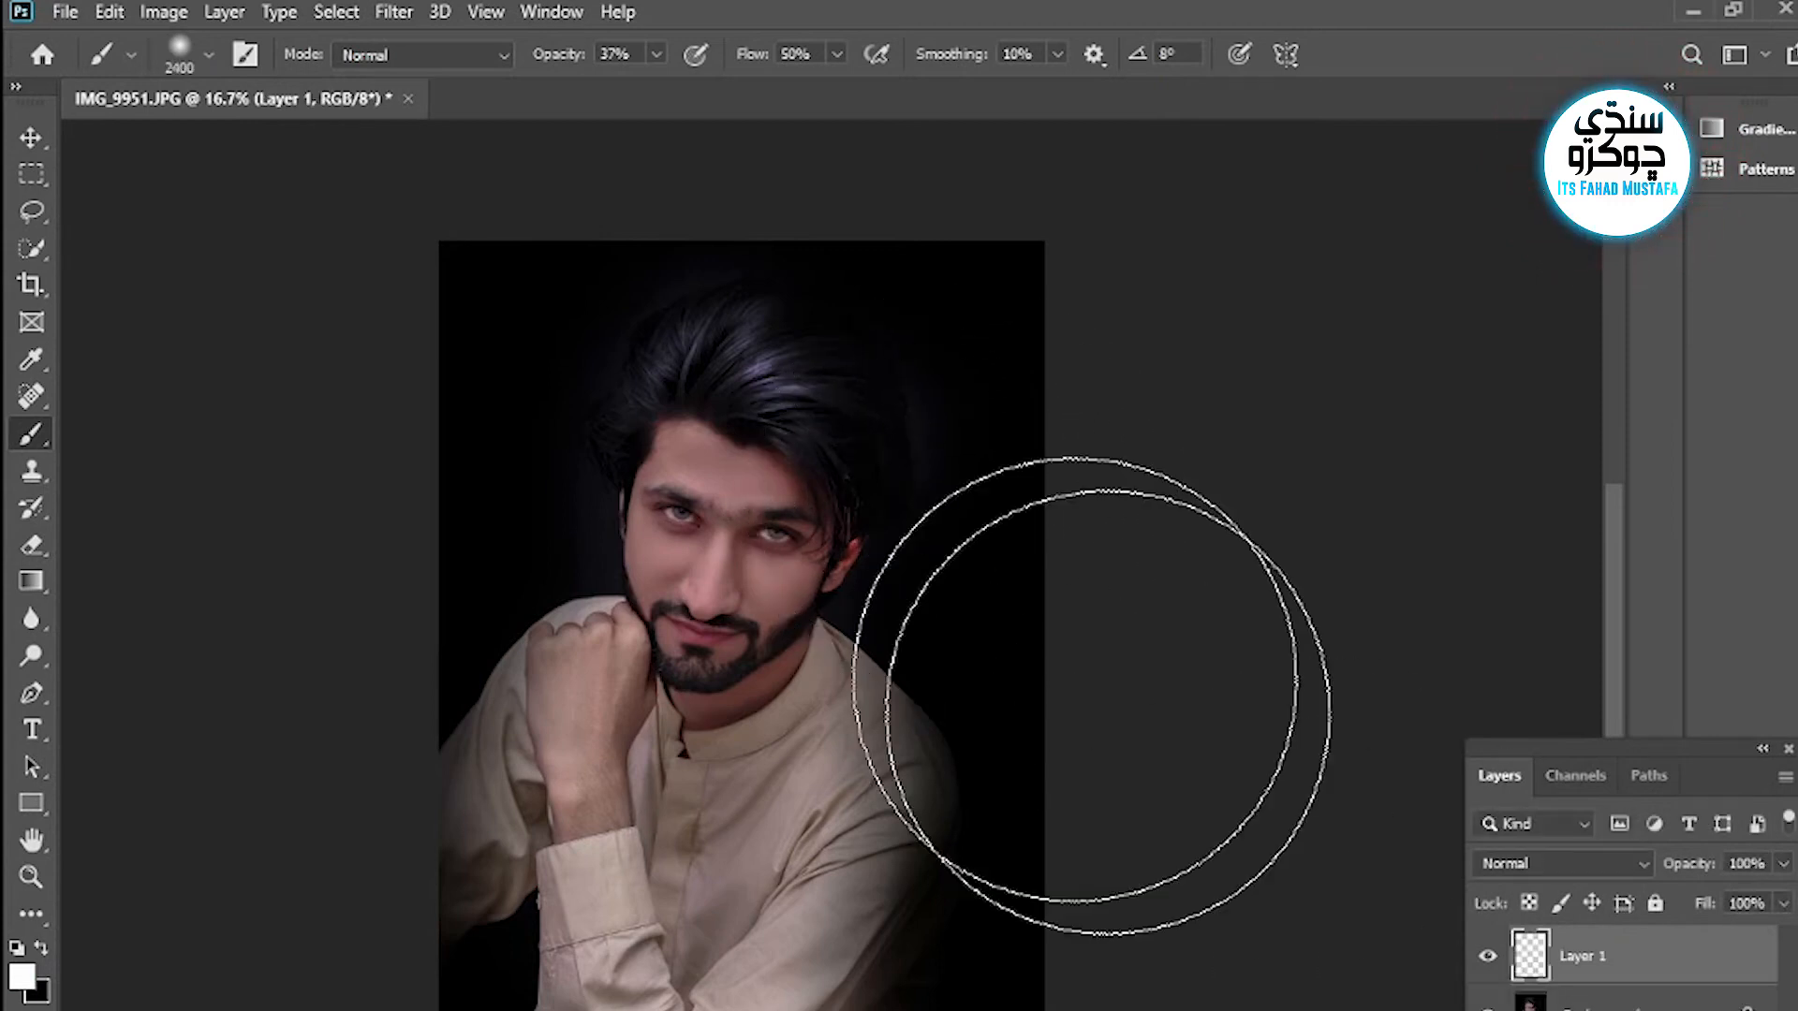
key(bracketright)
click(975, 422)
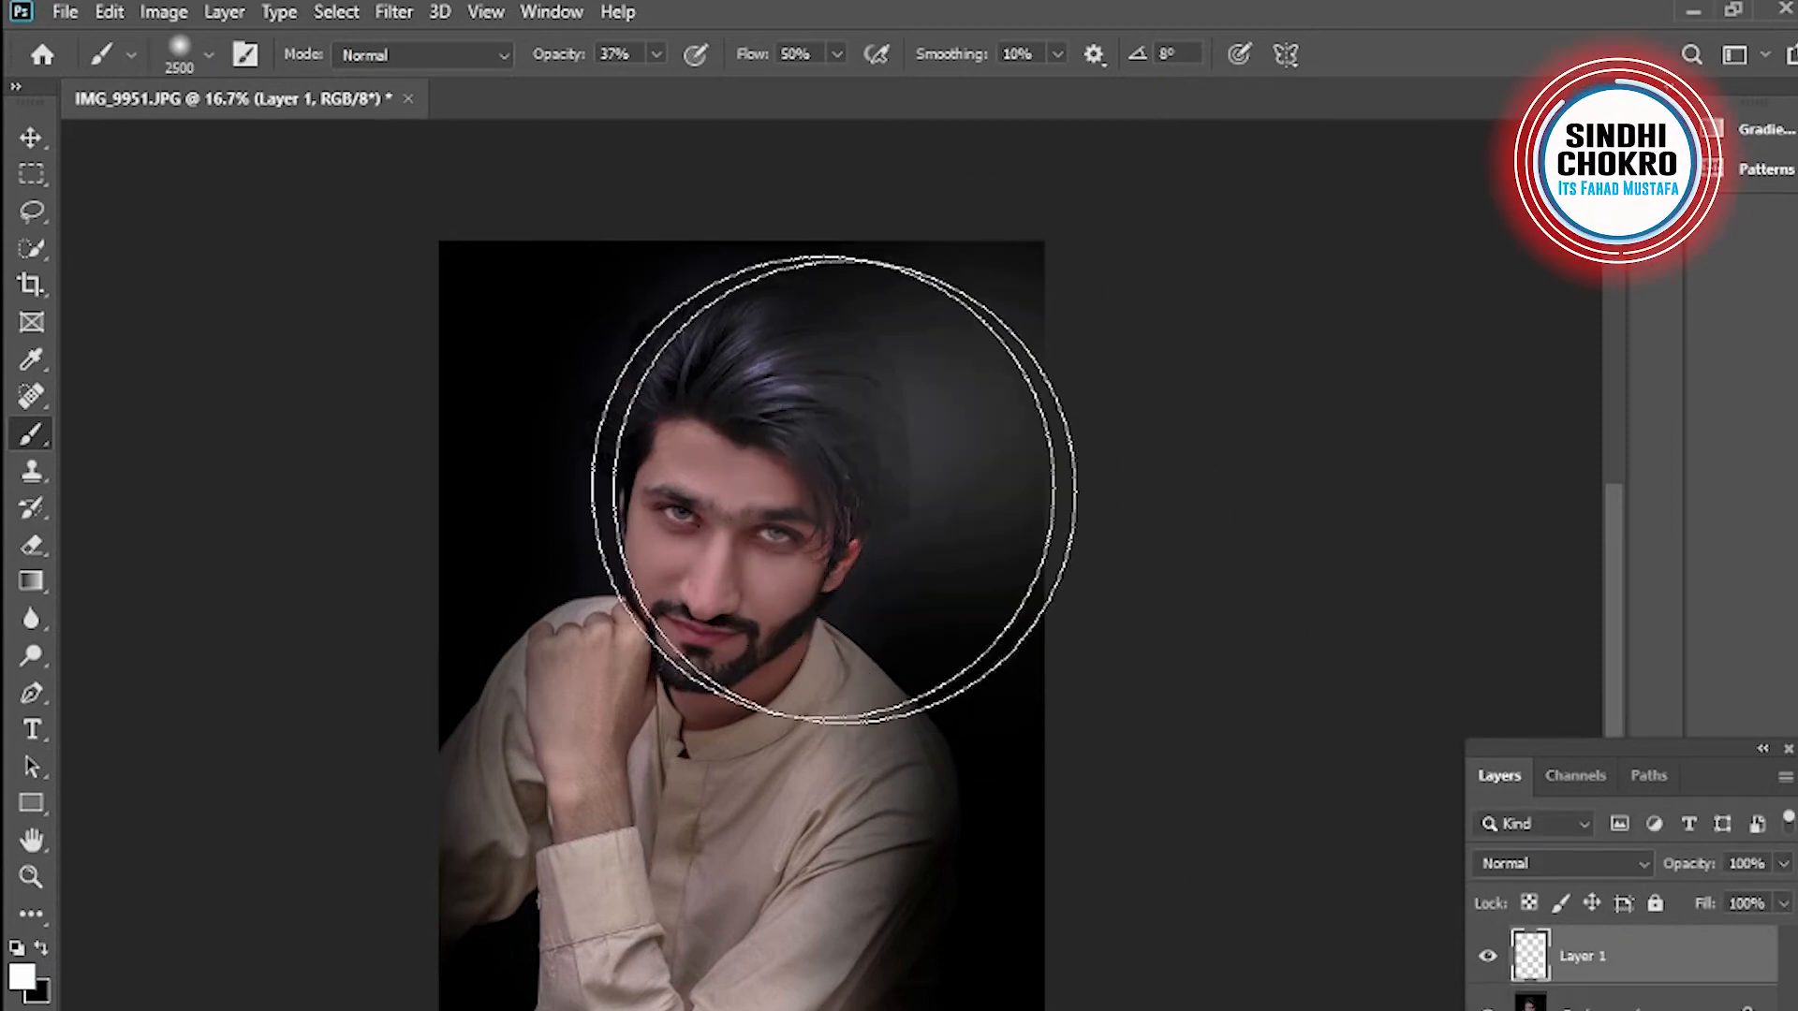
click(468, 320)
click(823, 181)
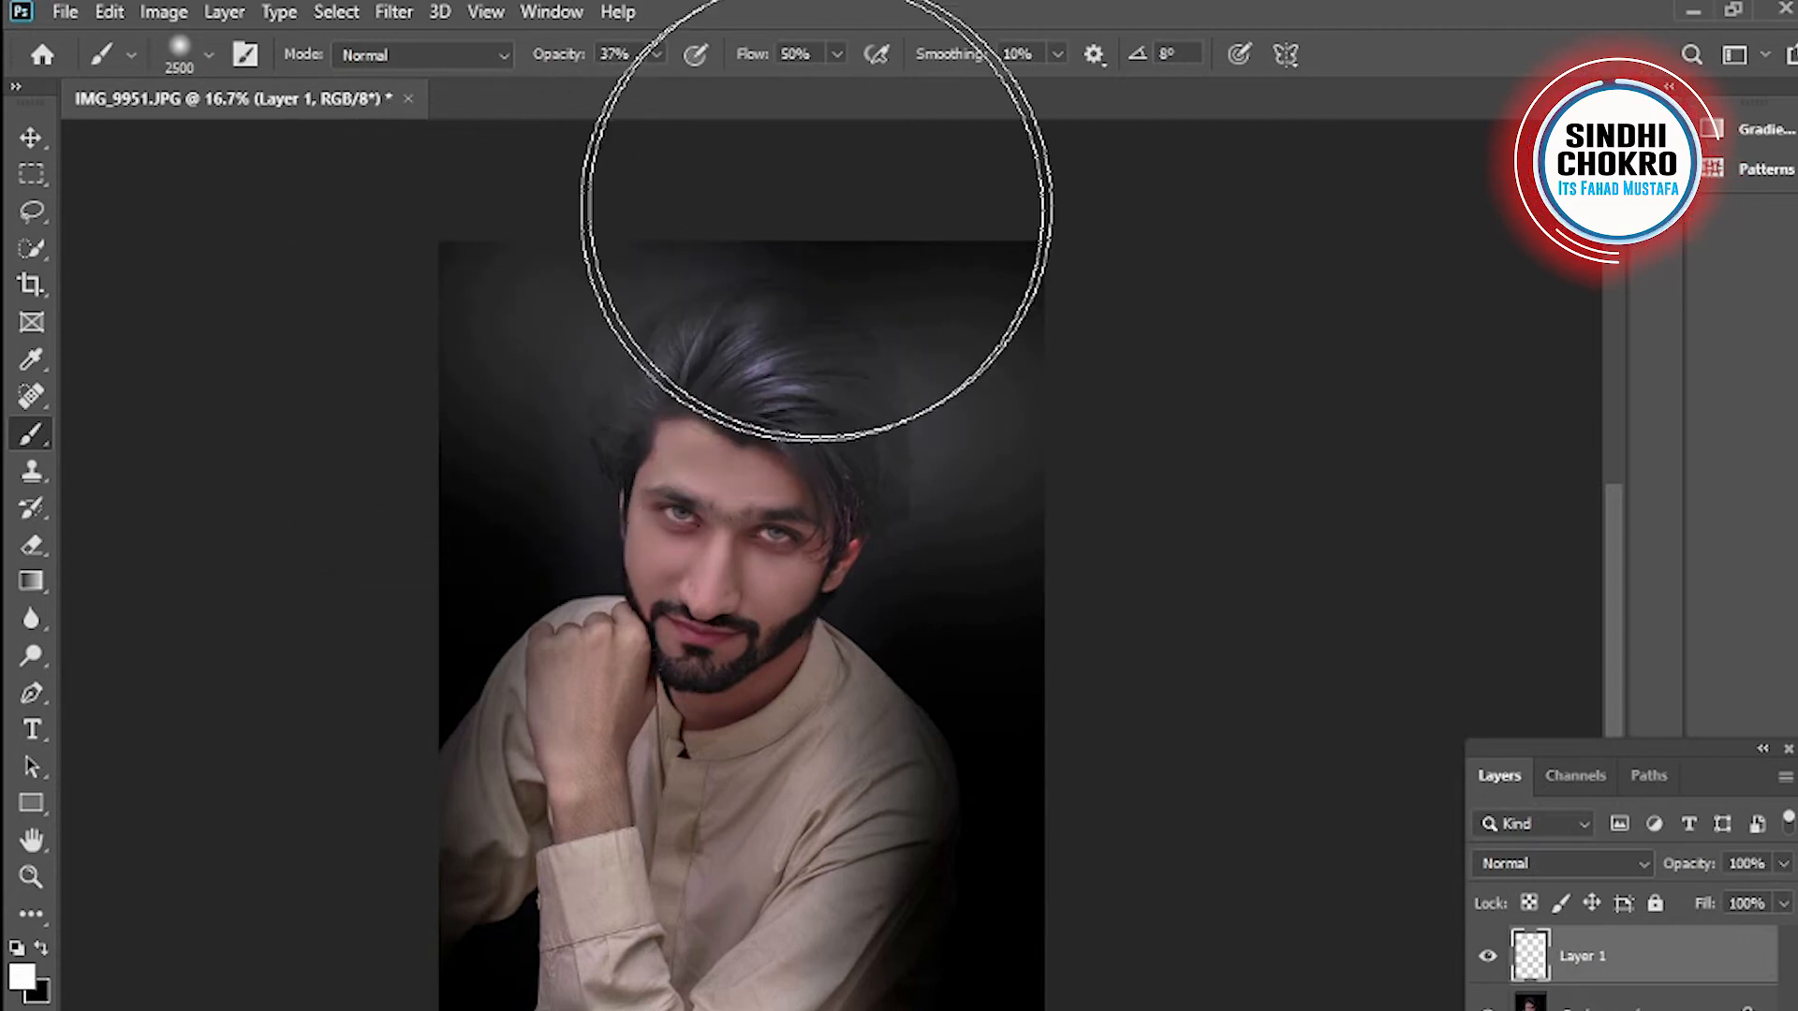
click(321, 619)
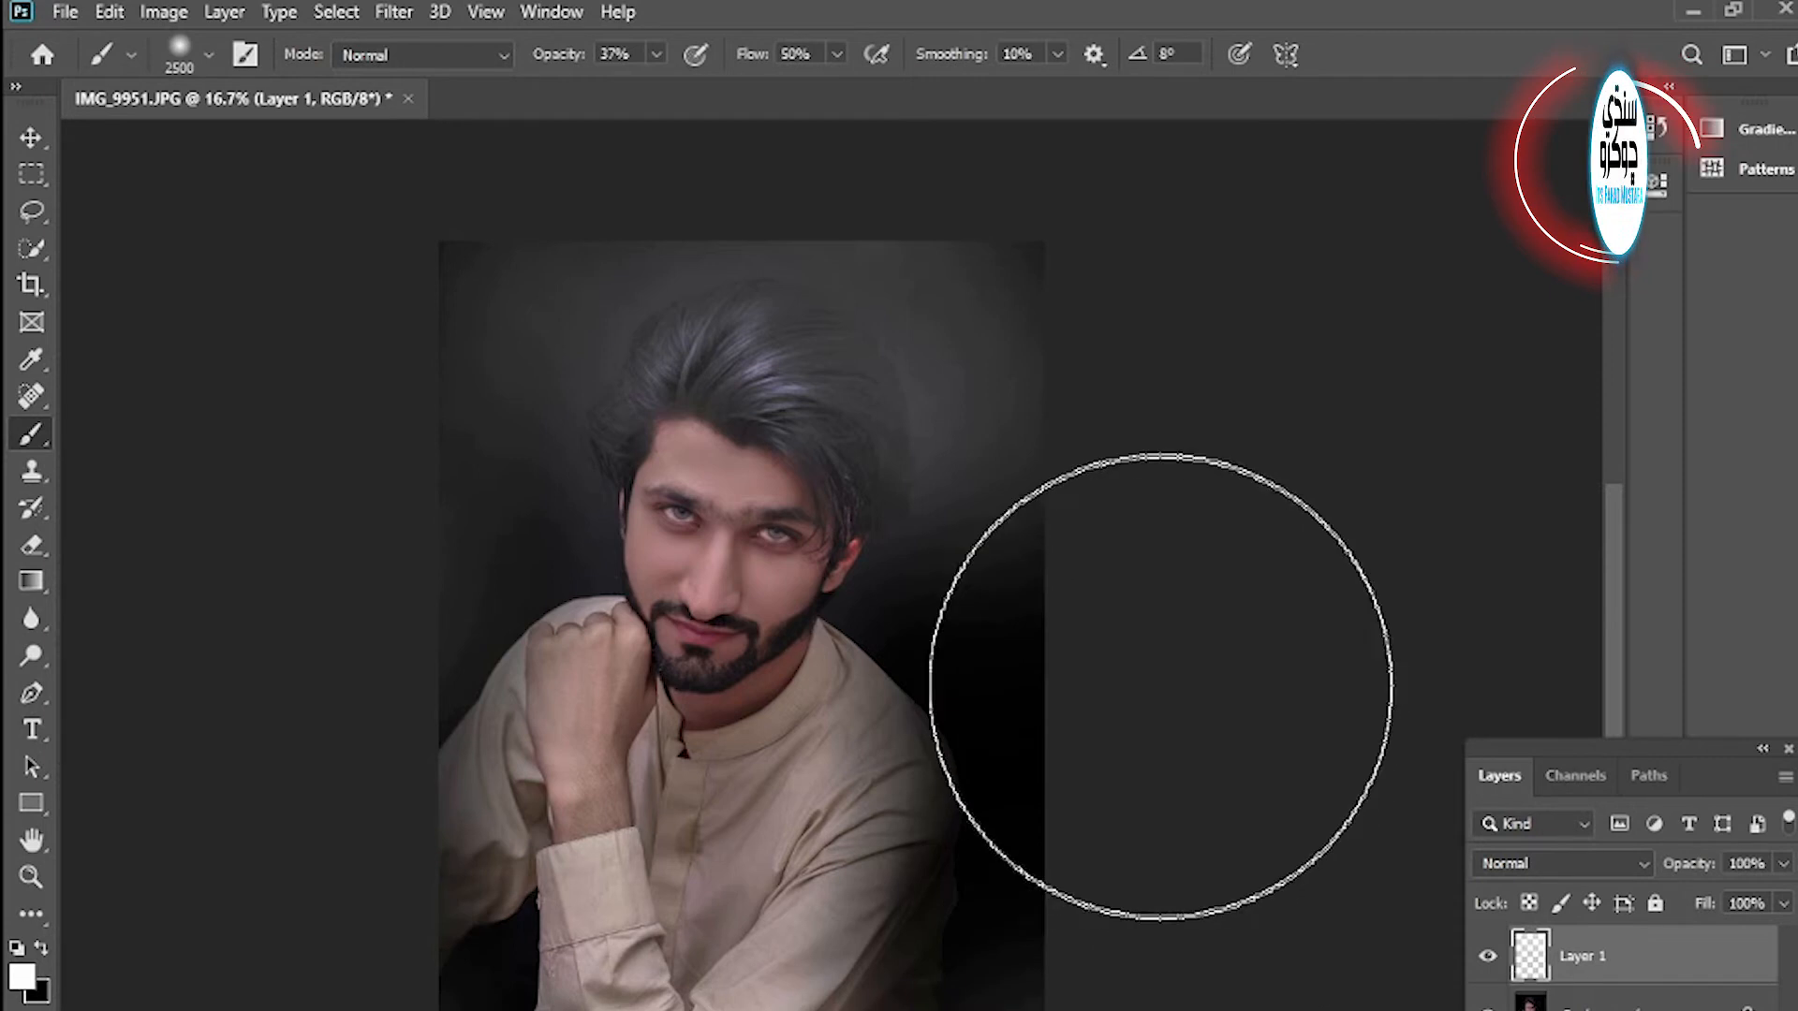
click(1111, 693)
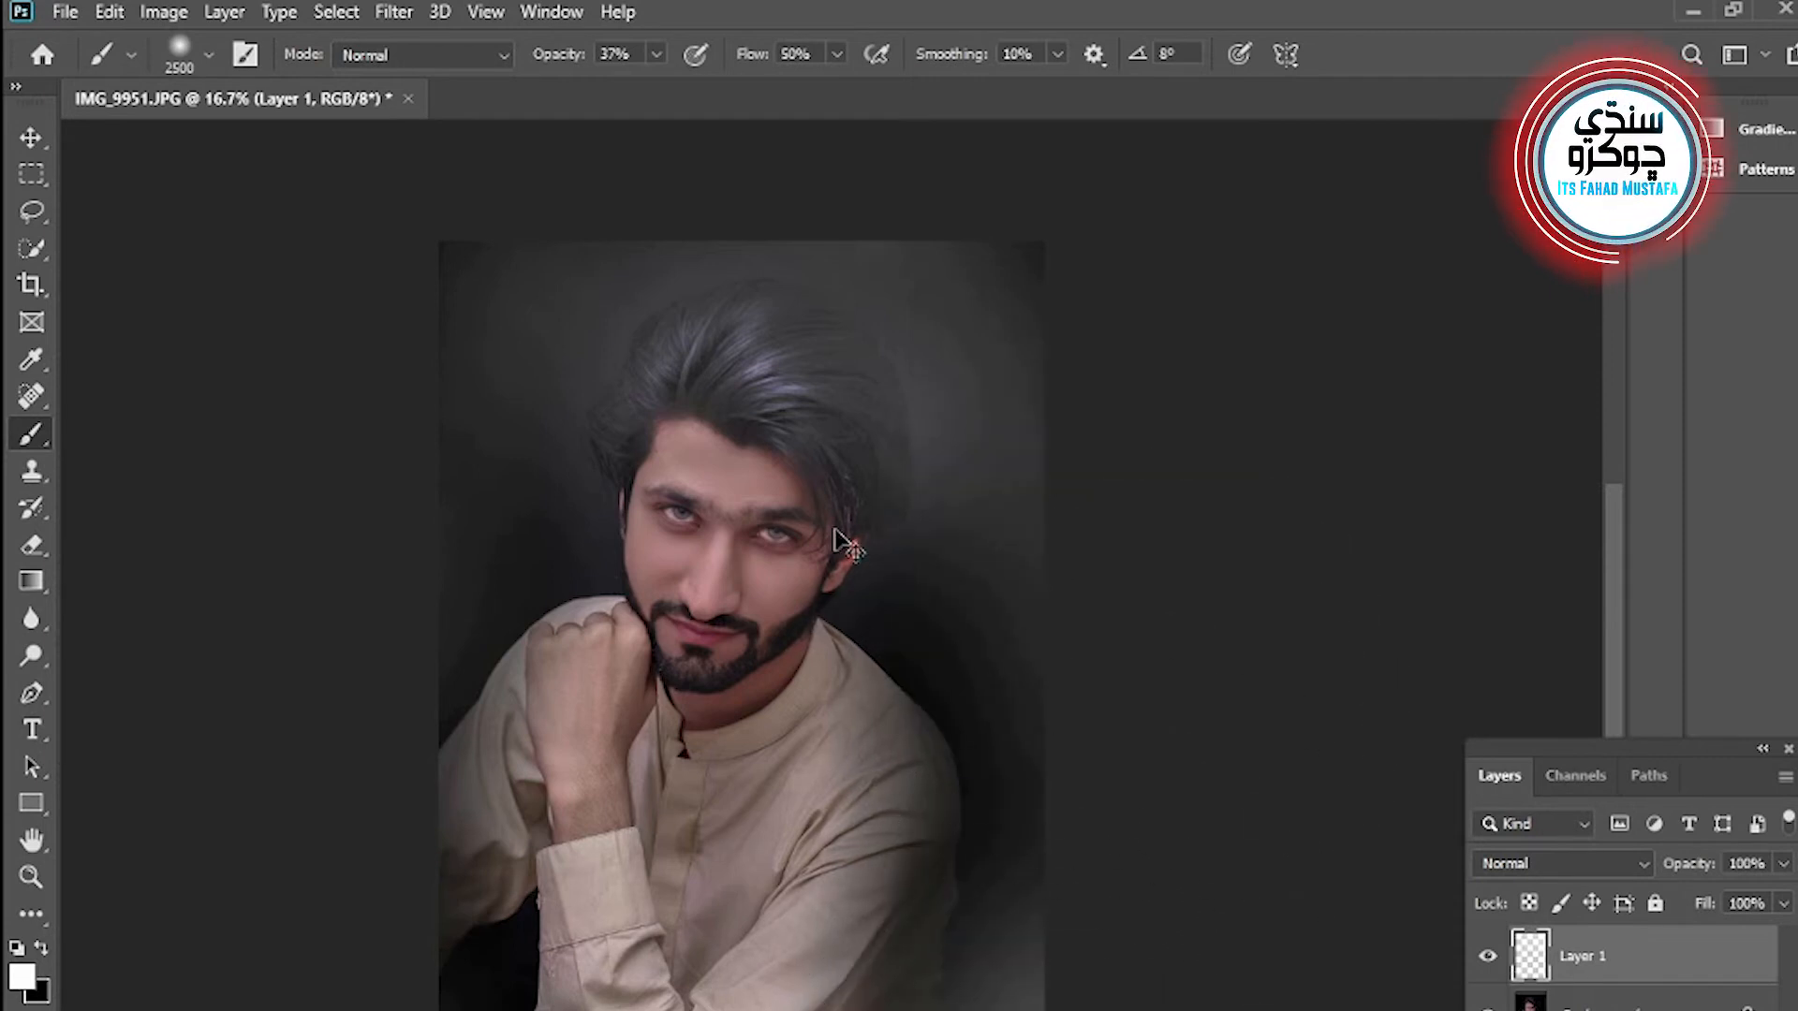
key(ctrl+z)
key(ctrl+z)
key(ctrl+z)
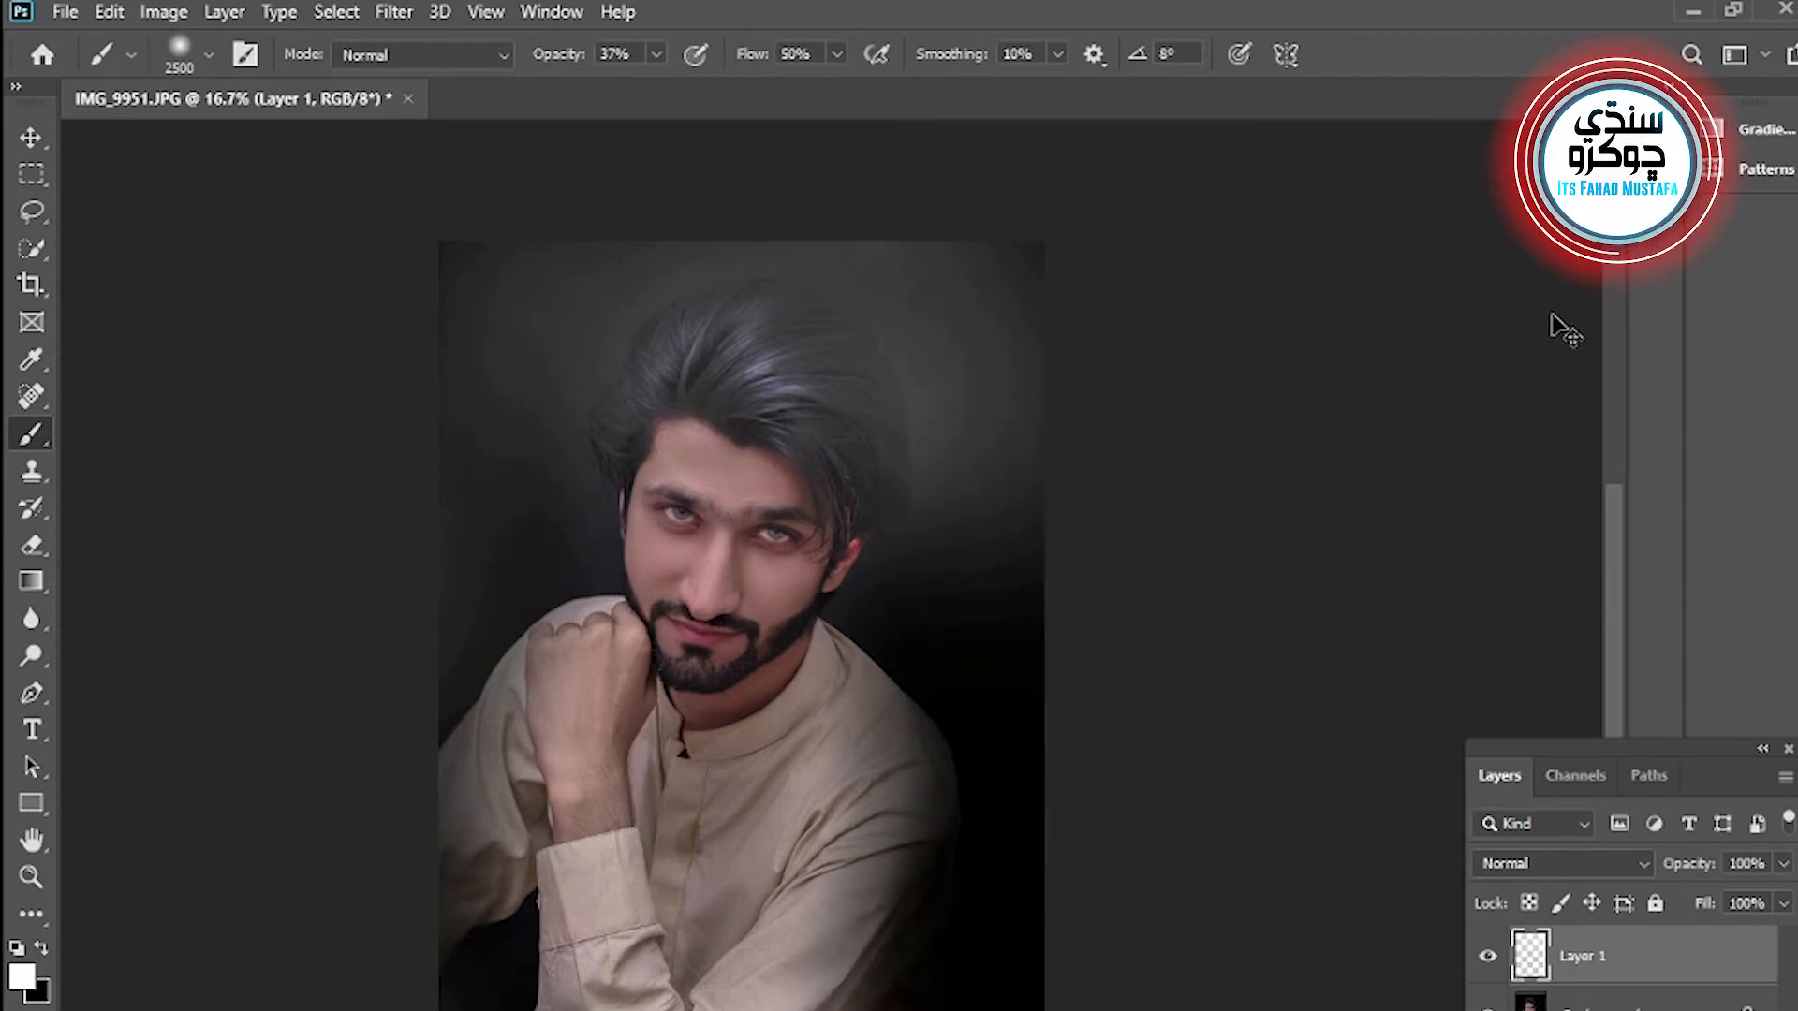
key(ctrl+z)
key(ctrl+z)
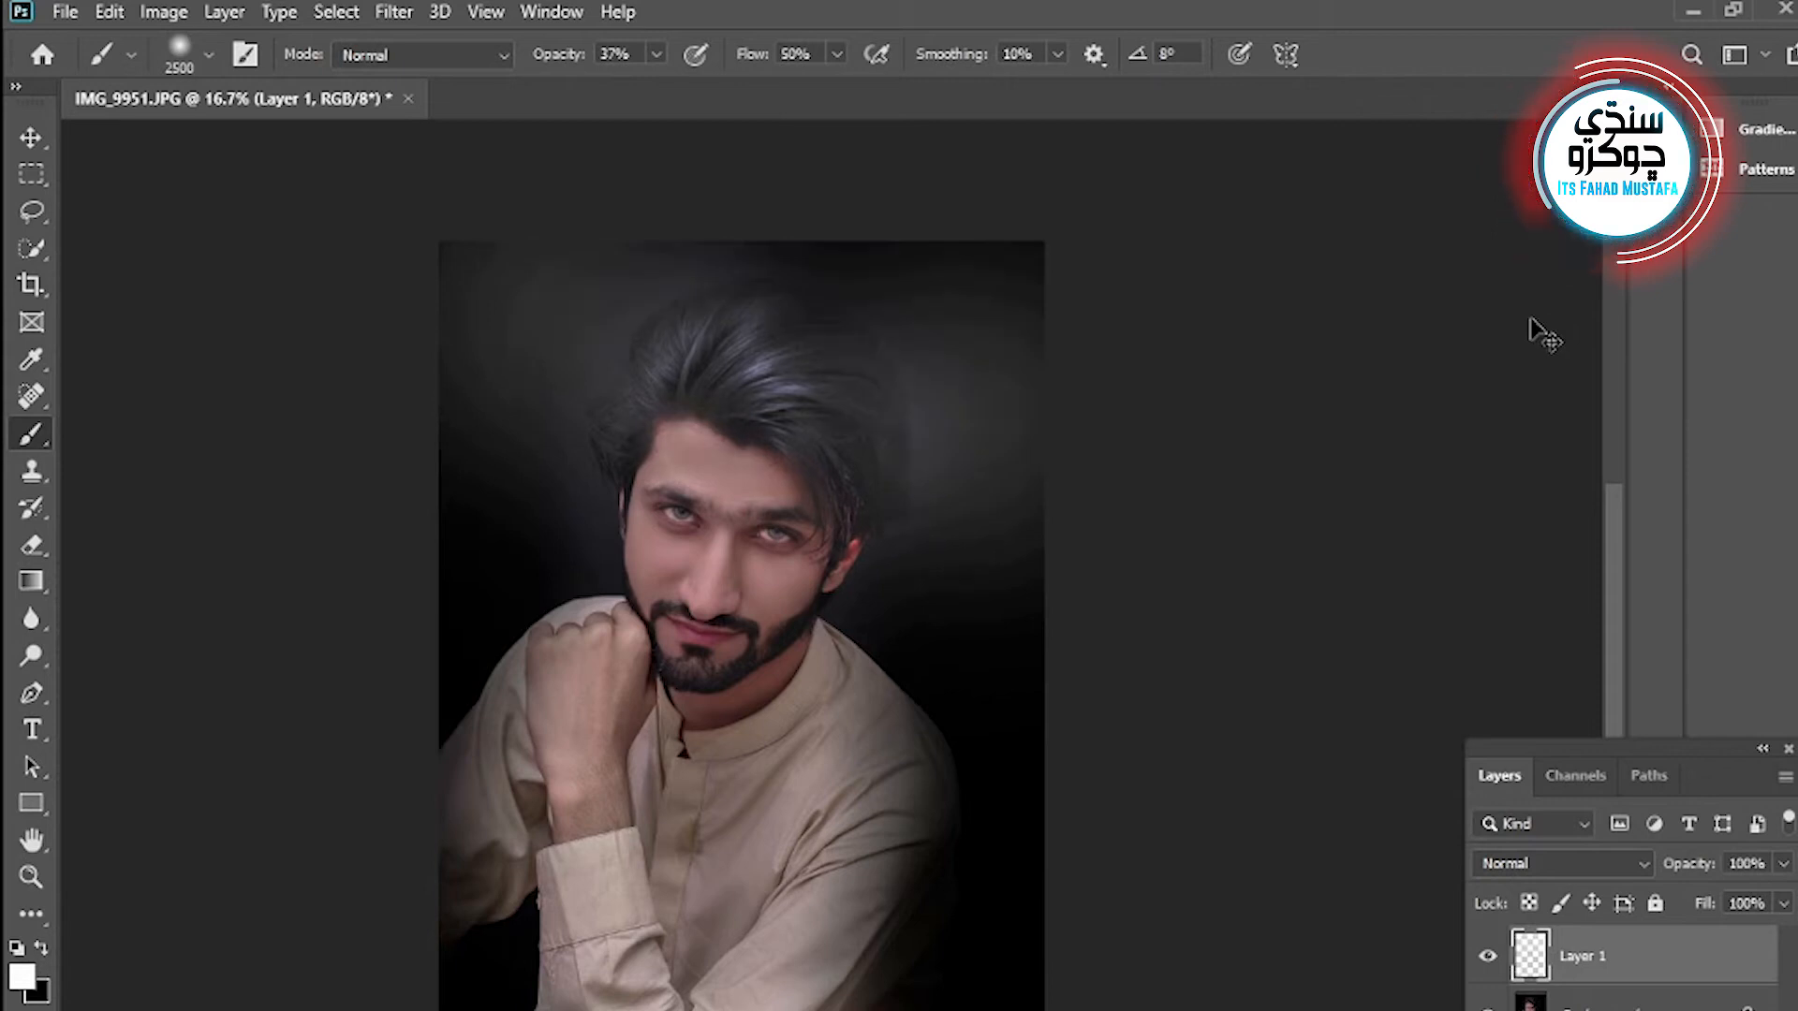
- Add soft white haze to the background beside the man's lower body and along the image's left edge
click(1025, 852)
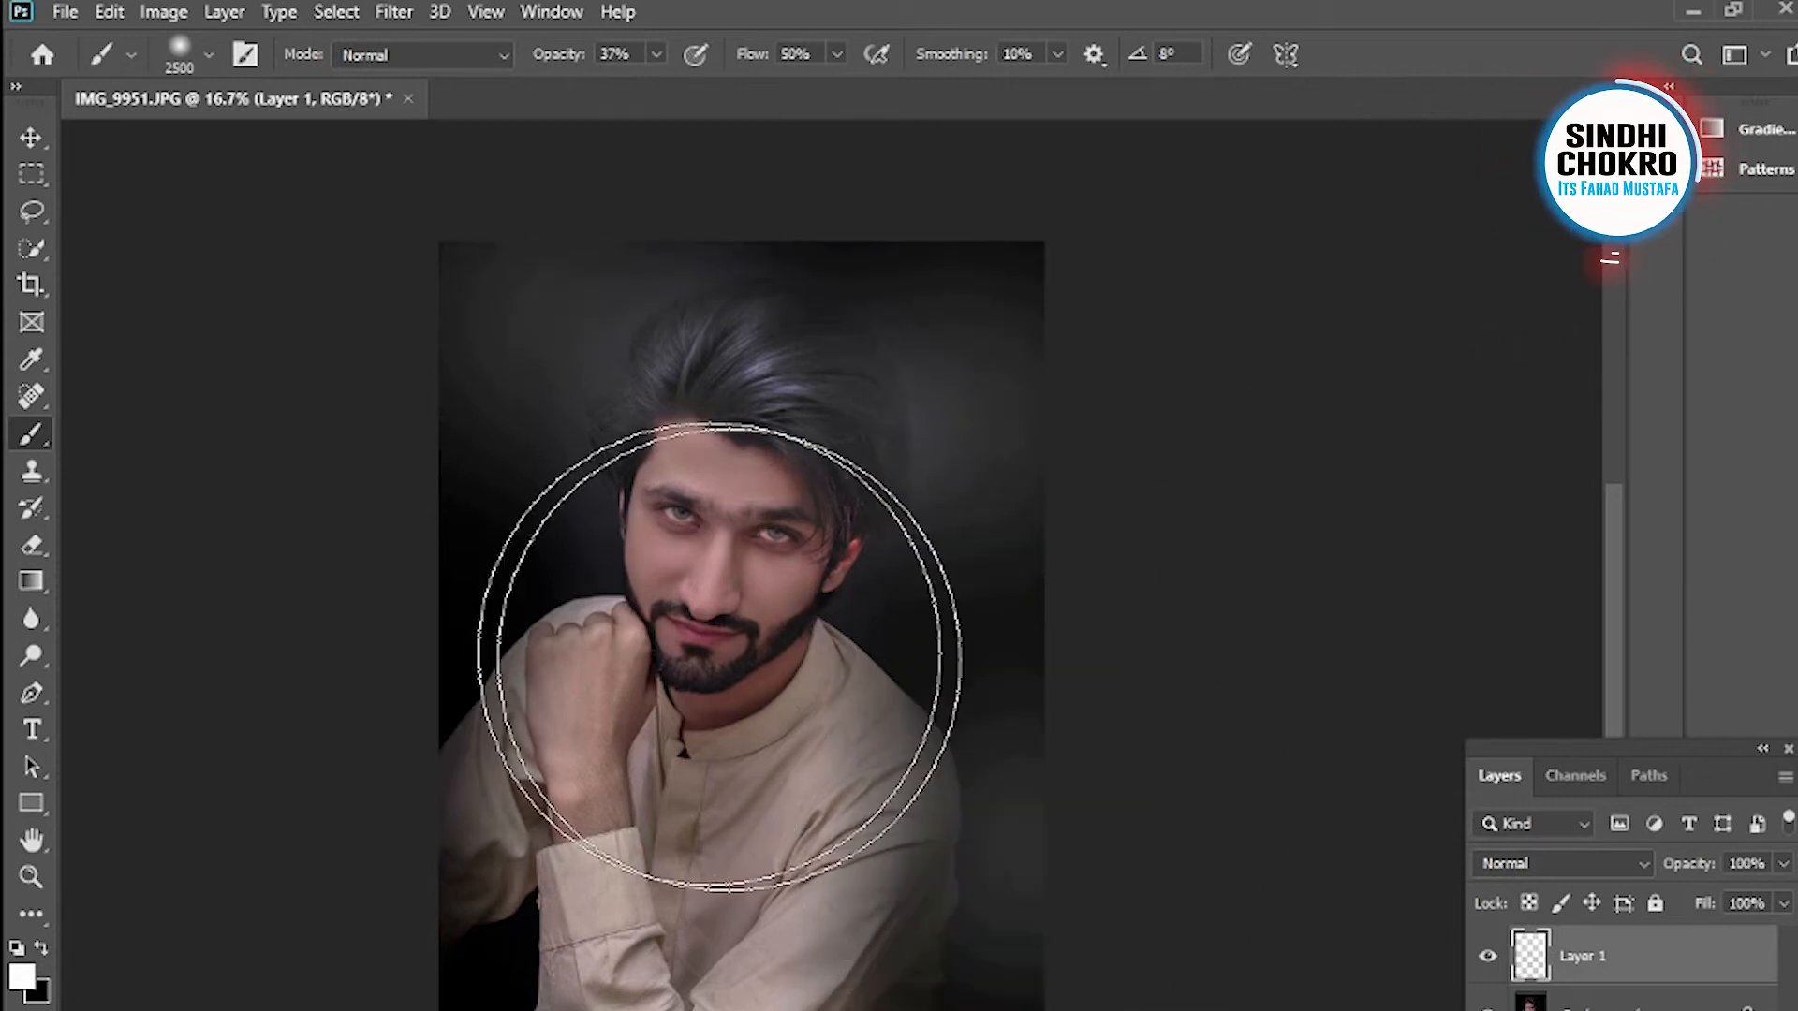
click(404, 536)
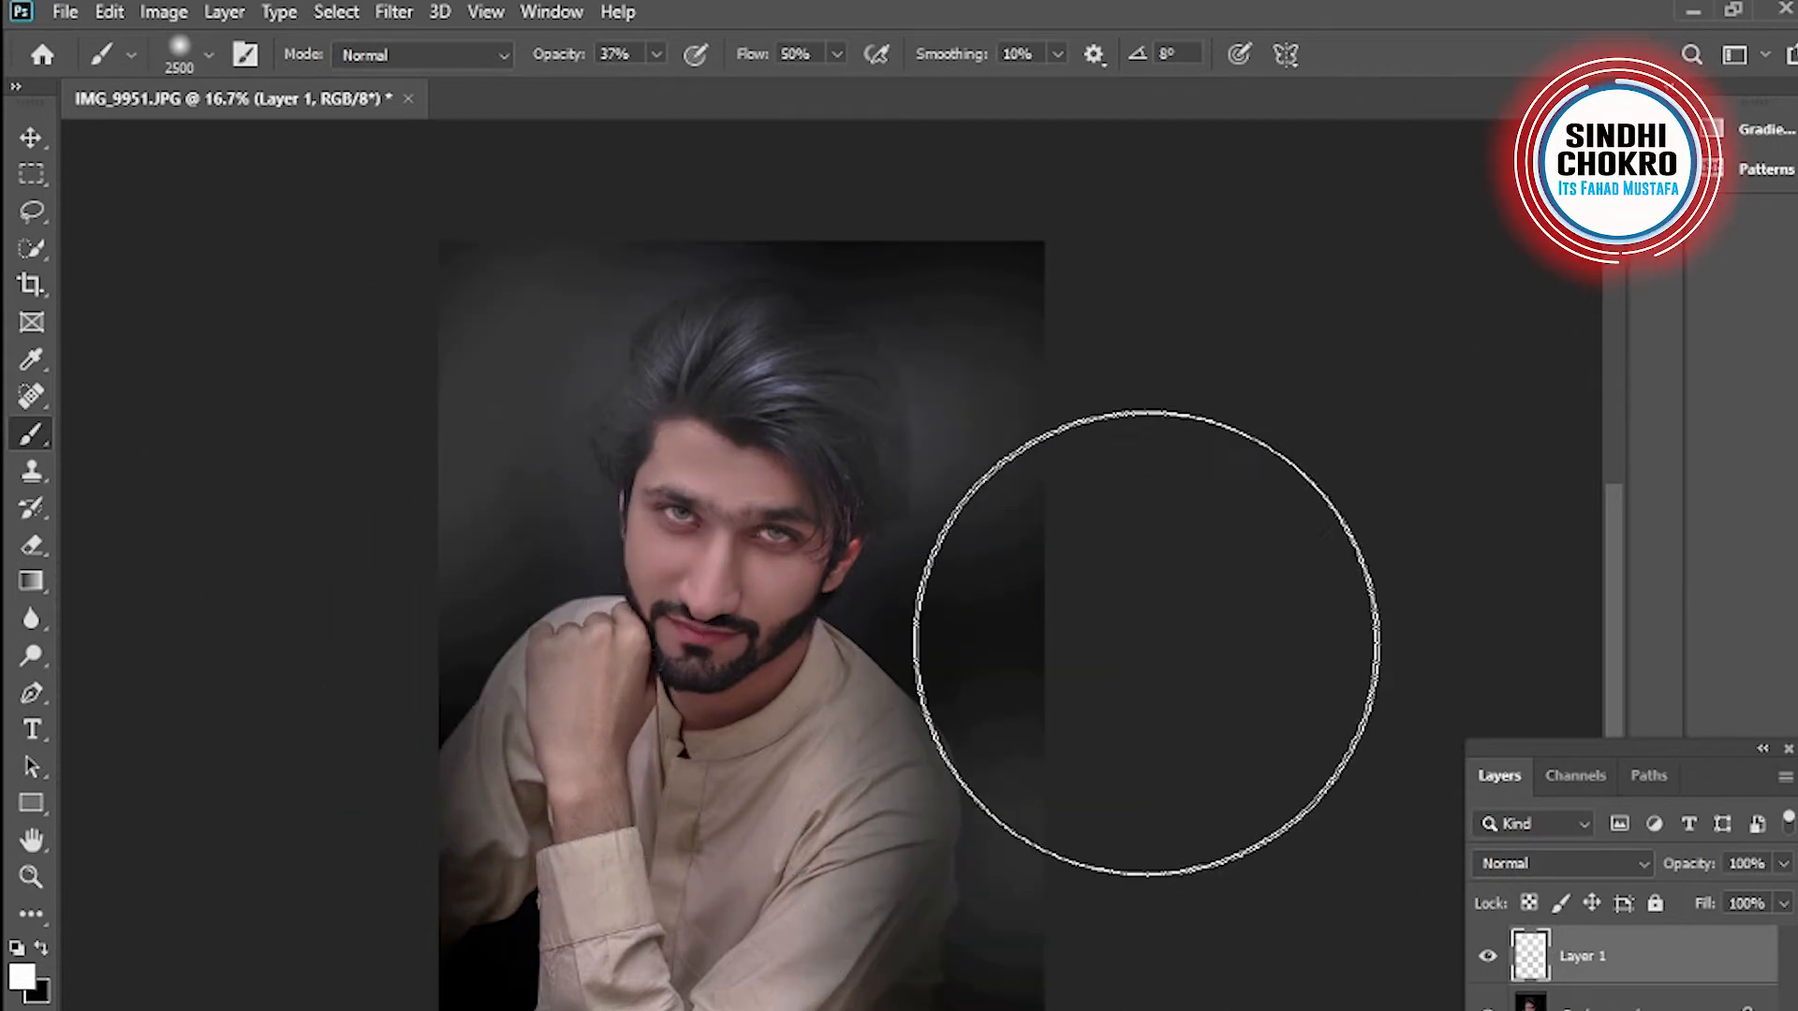
- Try brightening the background above and beside the man with more white haze
click(847, 220)
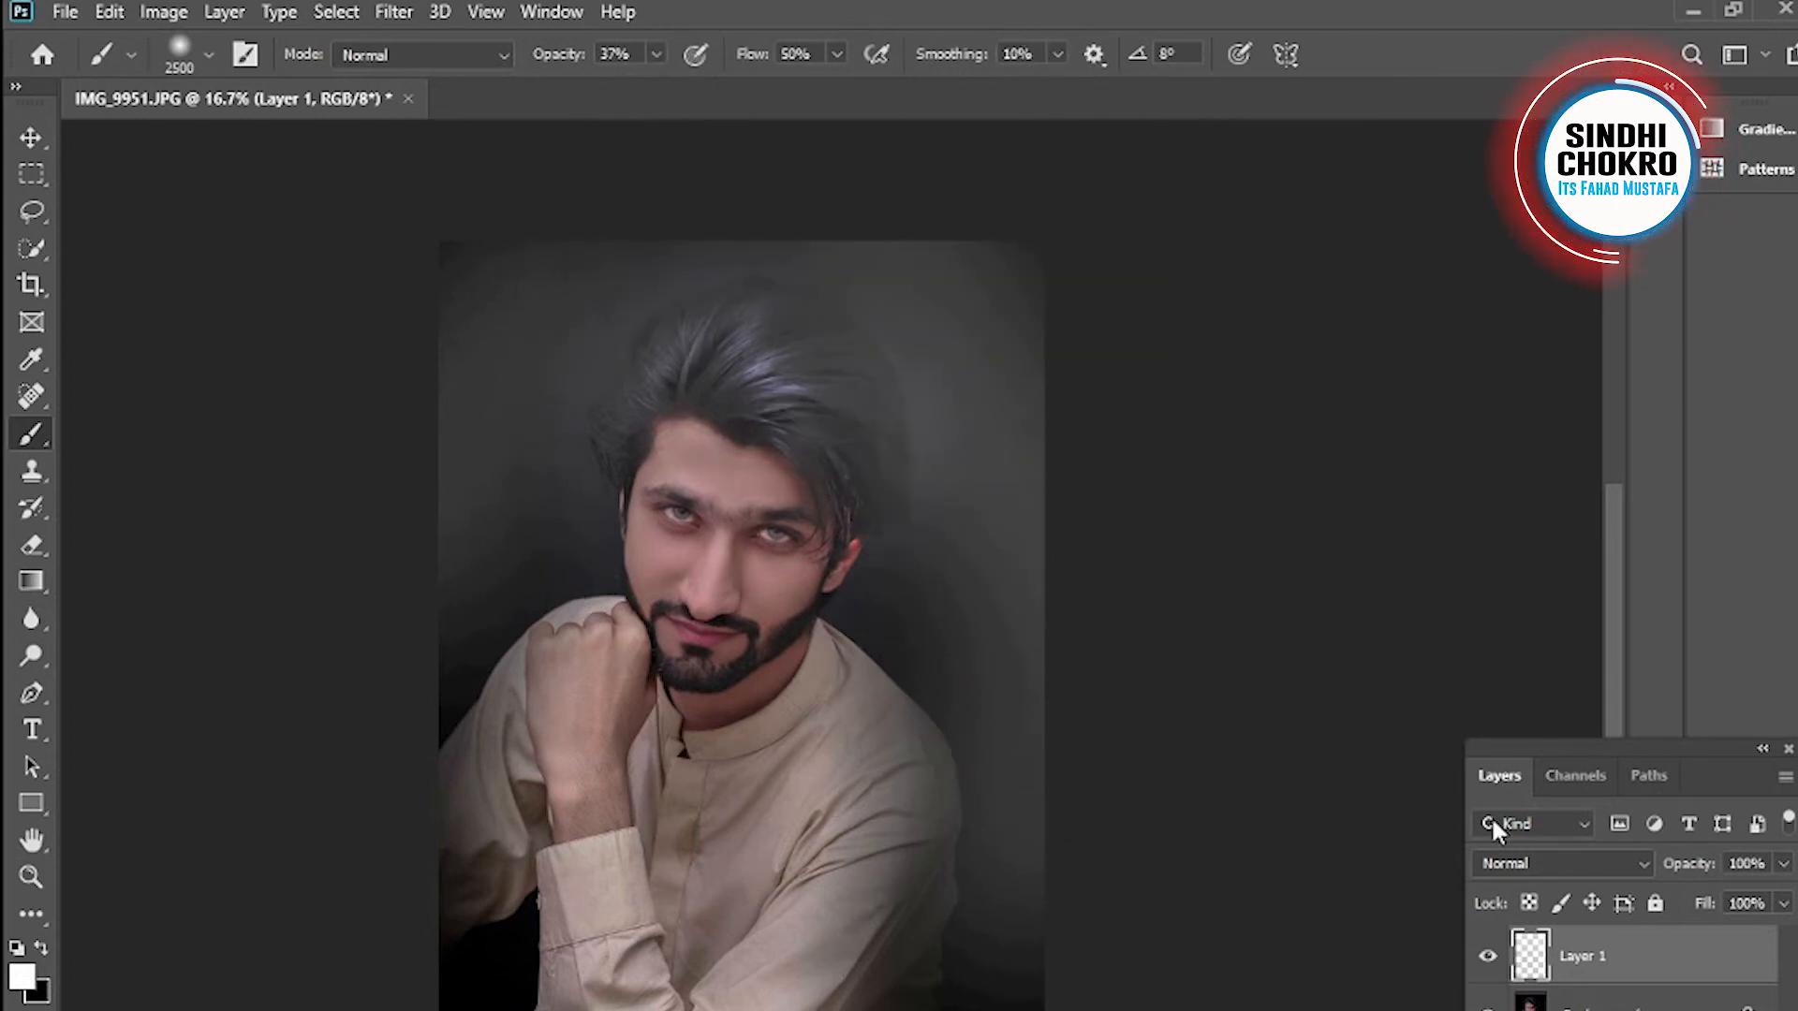
key(ctrl+z)
key(ctrl+z)
key(ctrl+z)
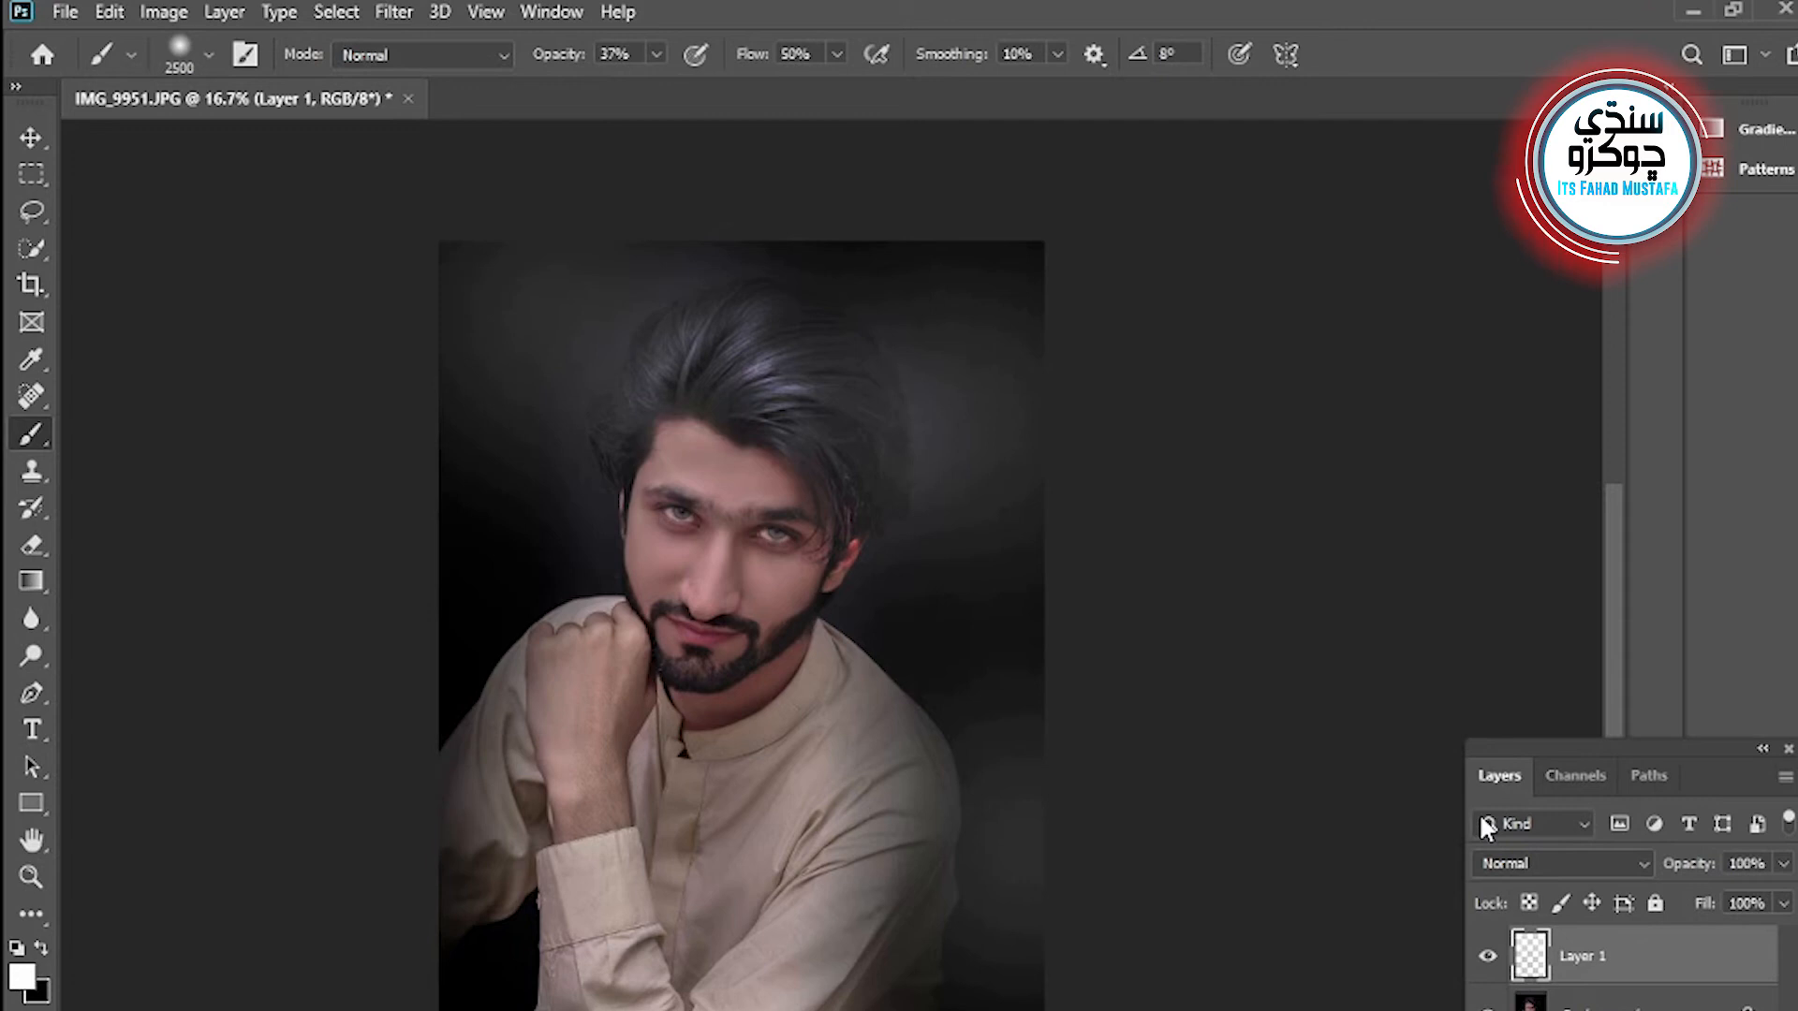
- Merge the haze layer into the background and extend the canvas with the Crop tool to form a thin white border
drag(1328, 744, 1260, 716)
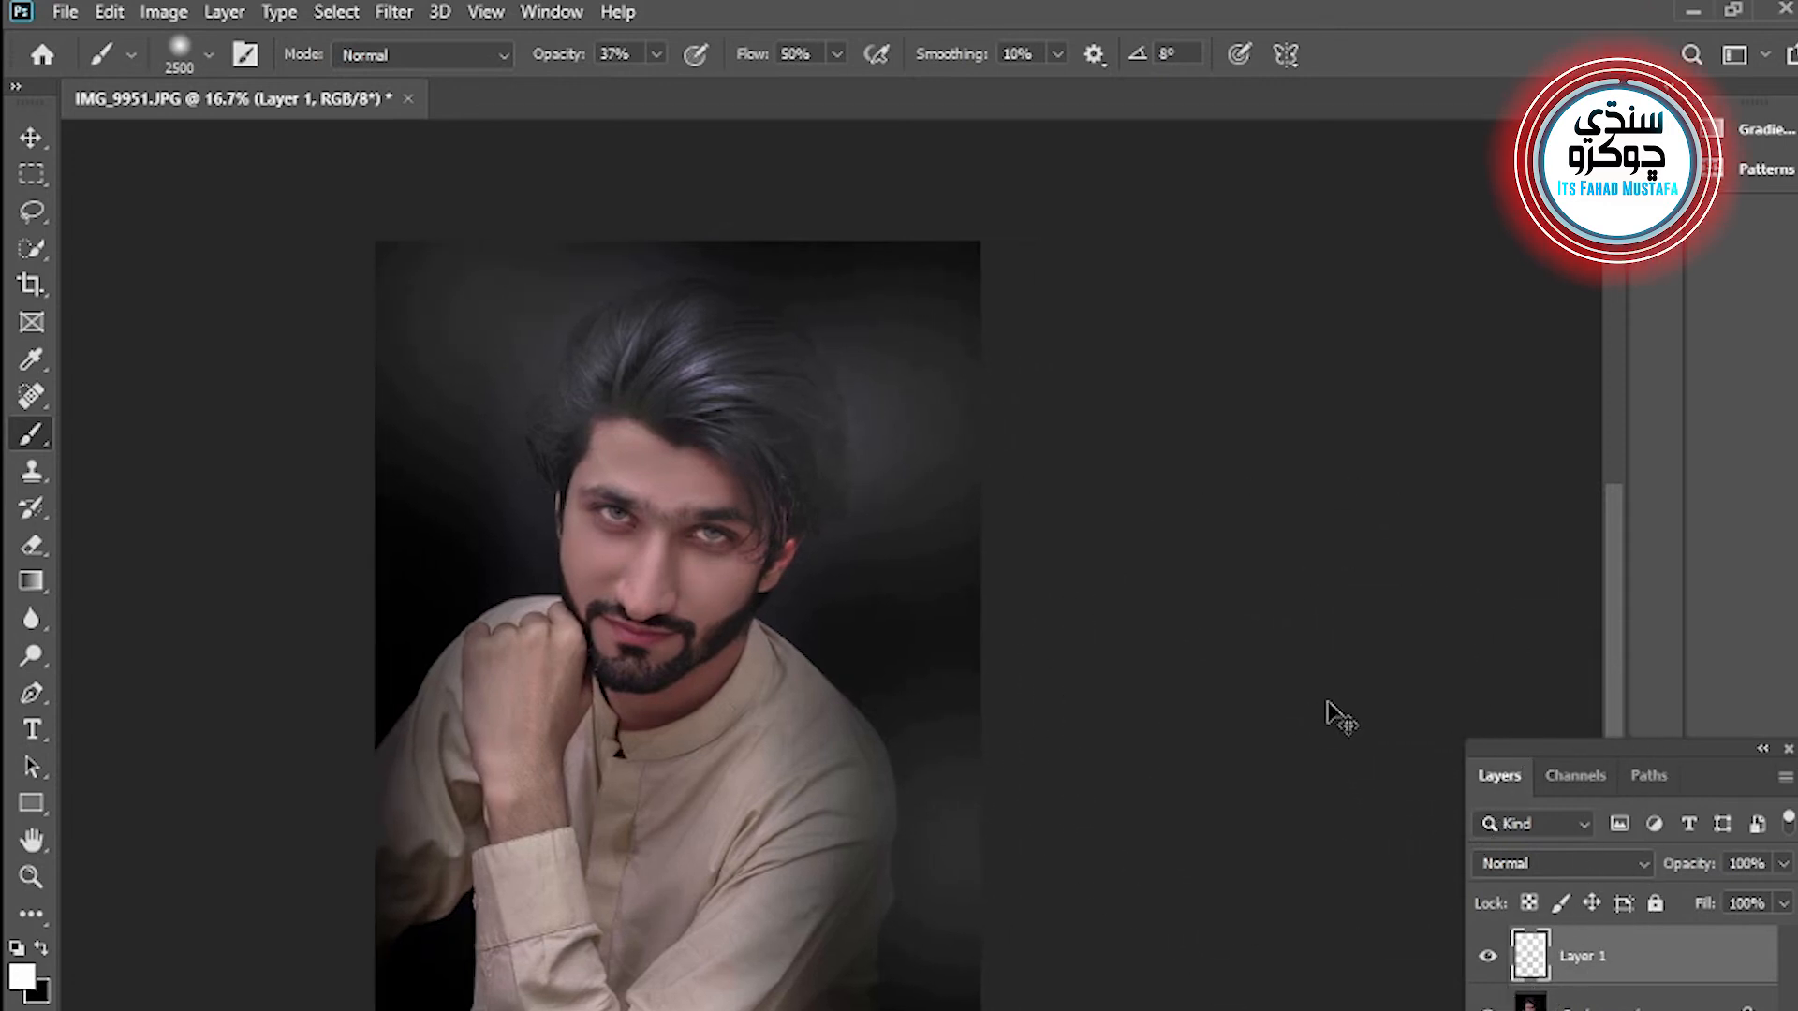
key(ctrl+e)
click(29, 286)
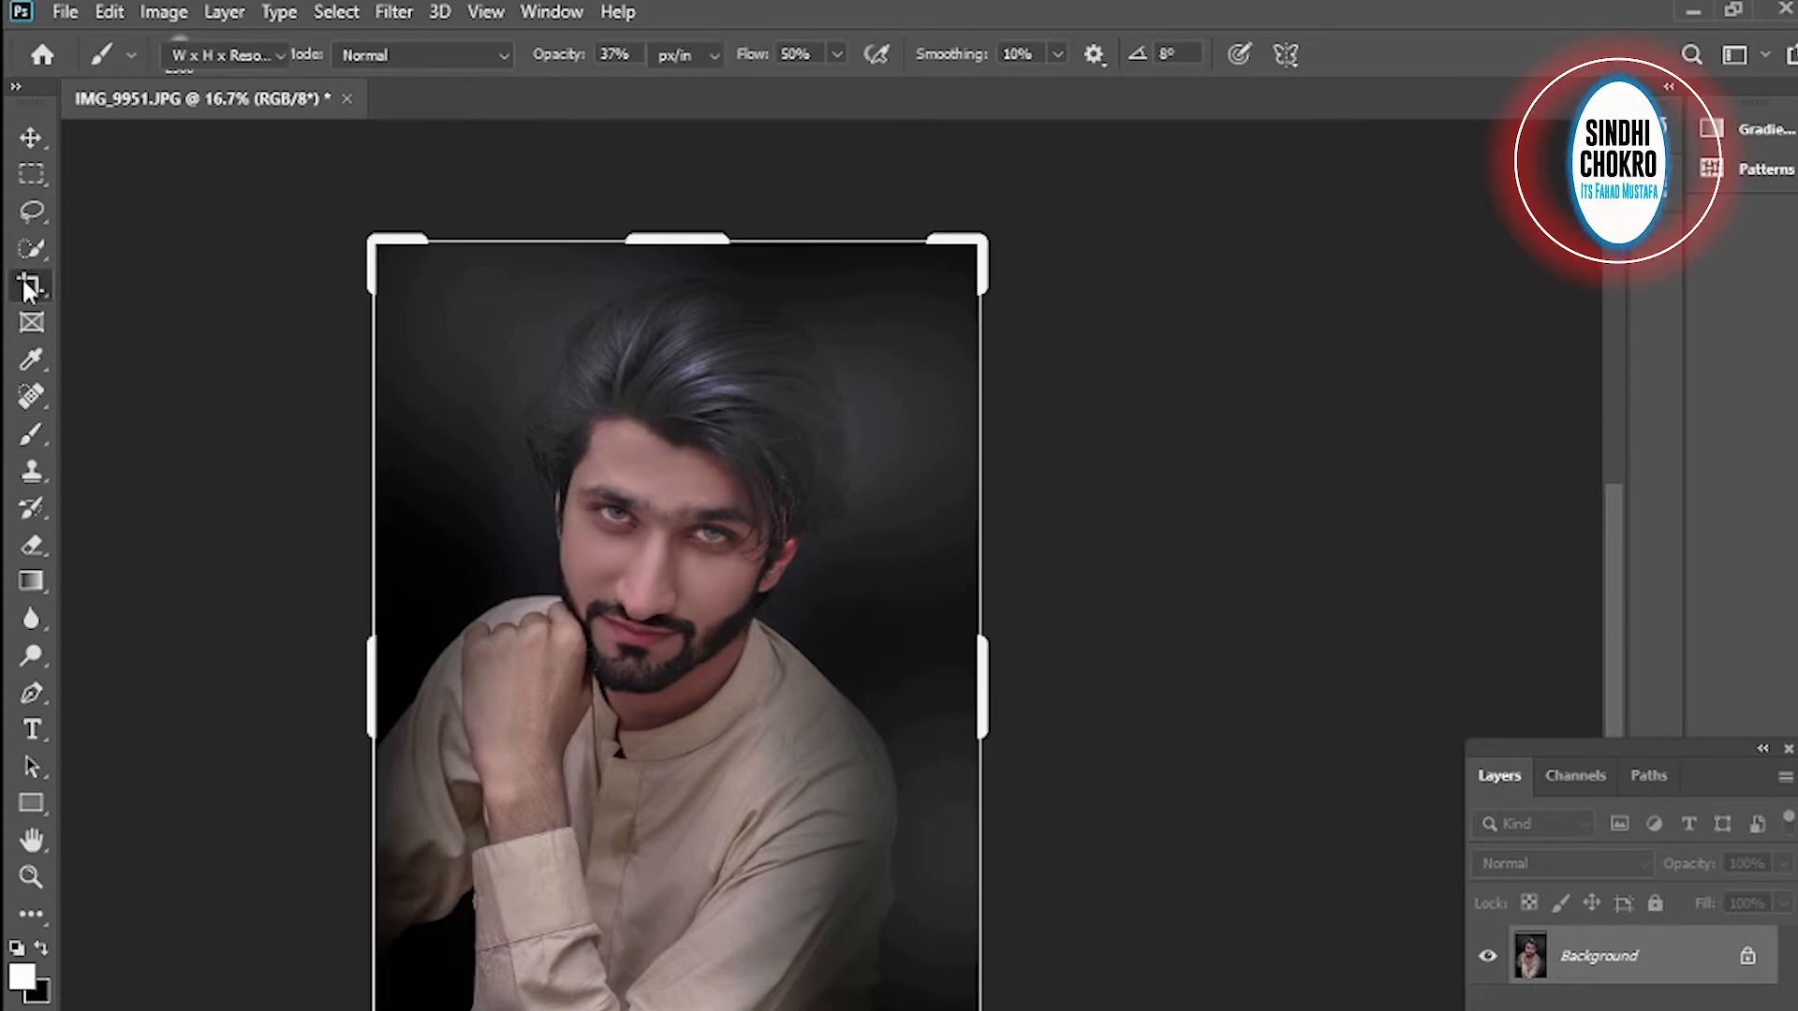
drag(854, 928, 826, 919)
drag(952, 1005, 965, 1010)
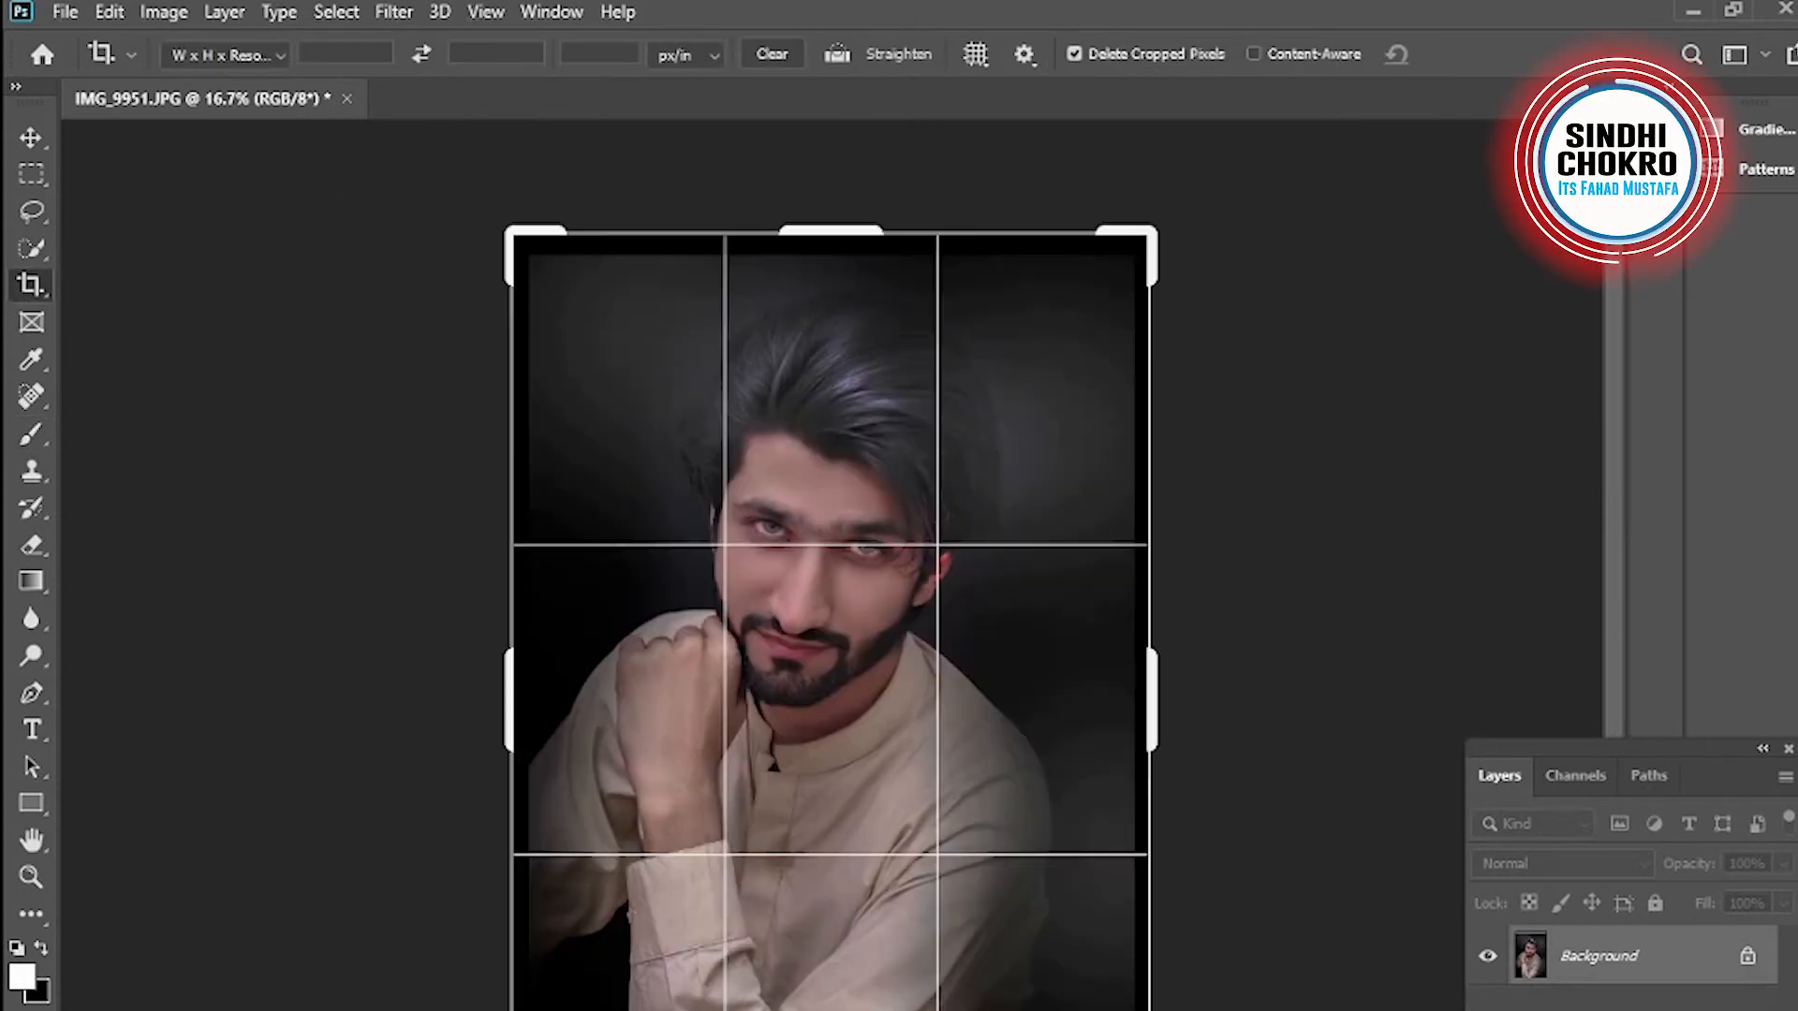
click(39, 948)
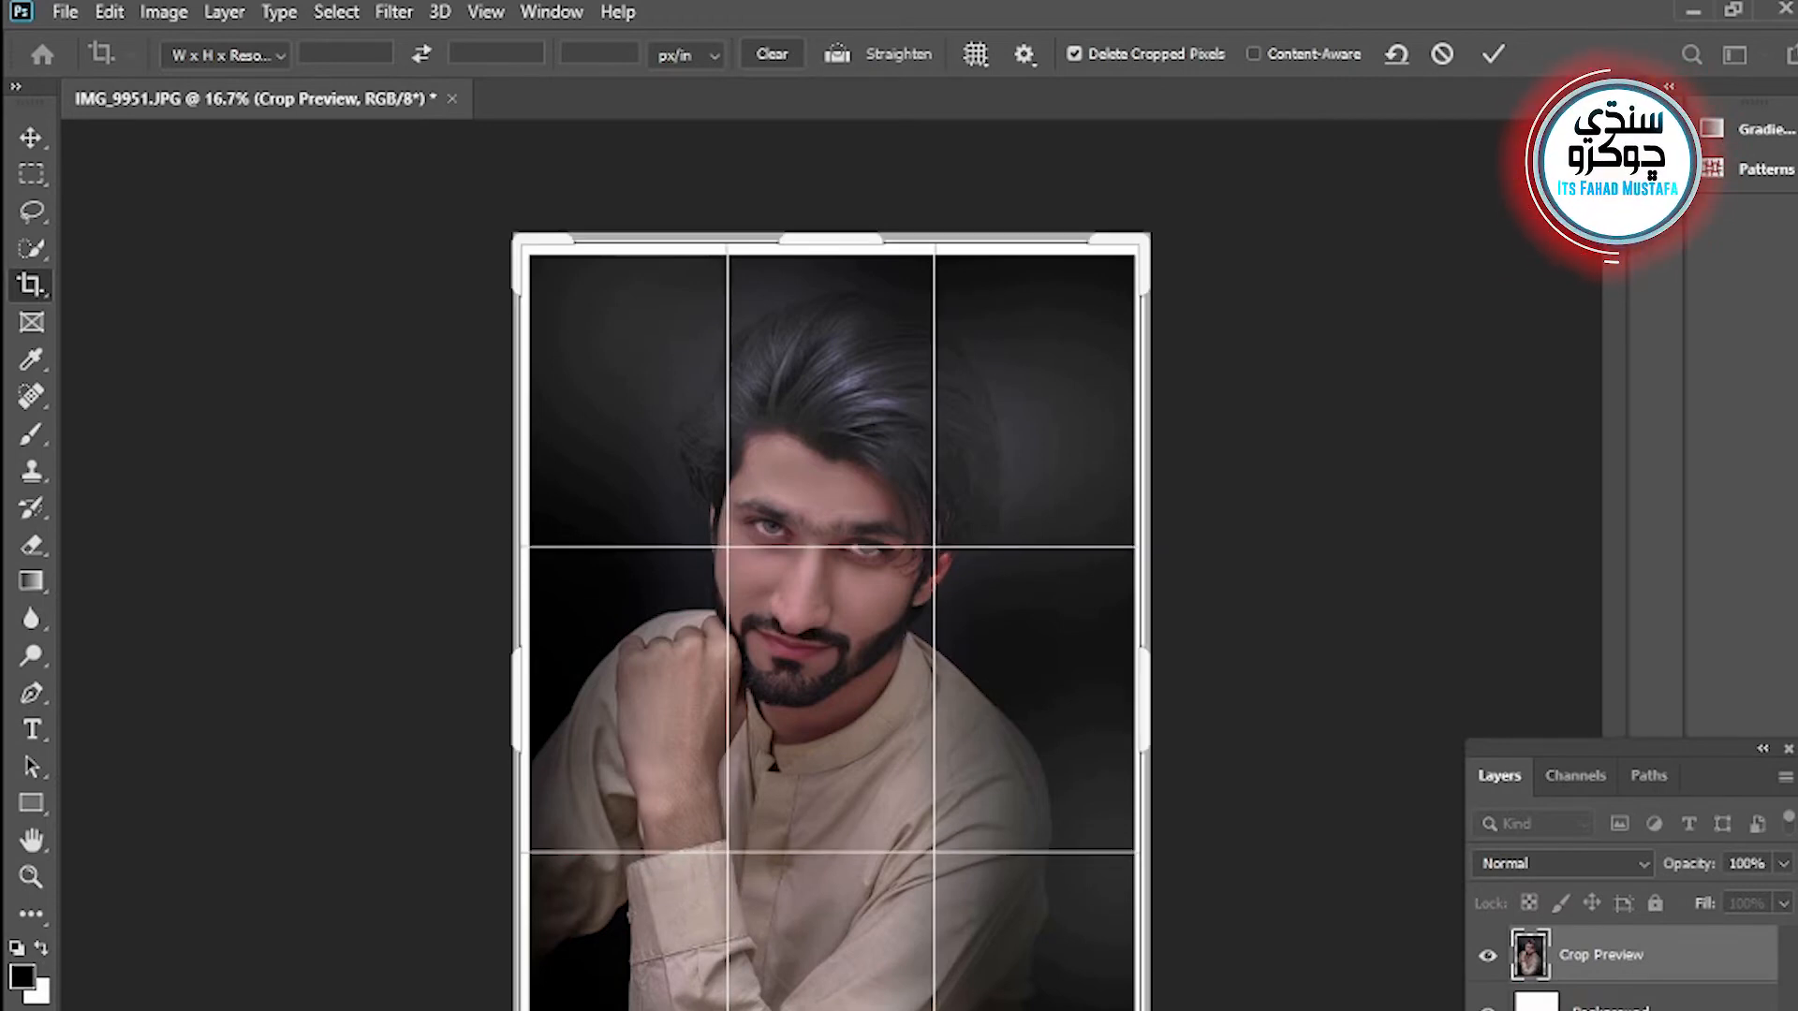
key(Return)
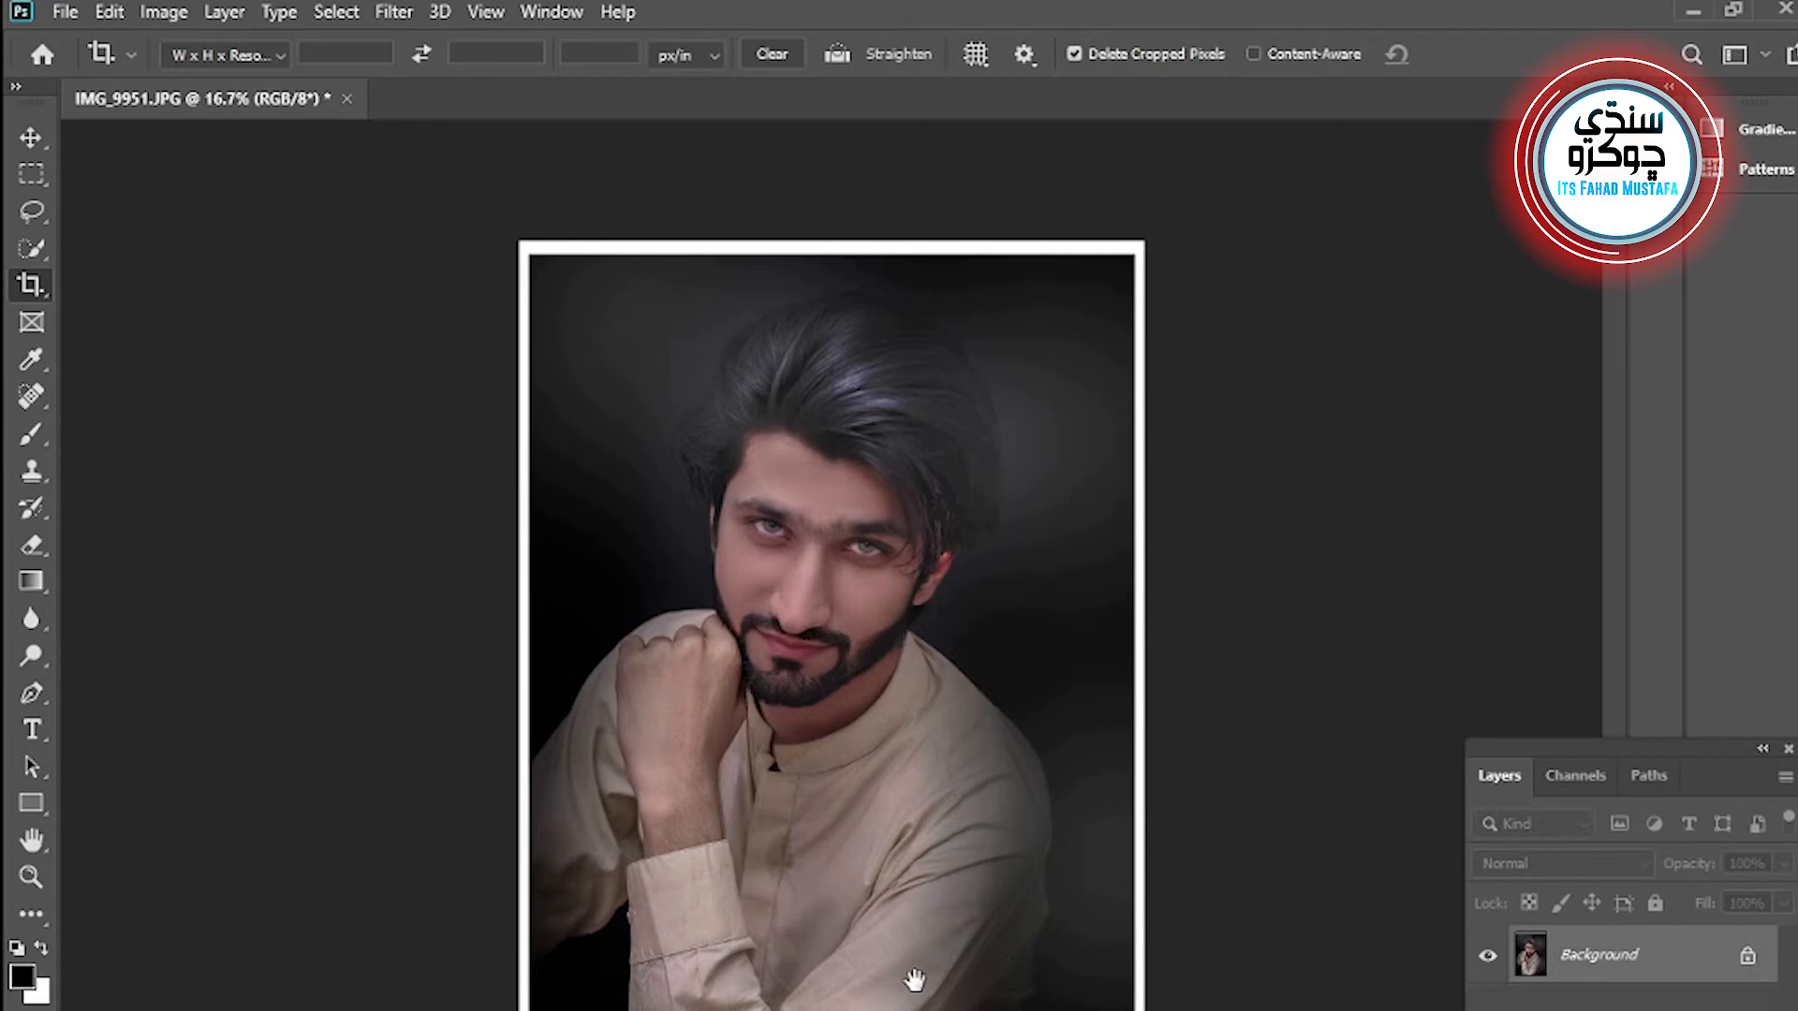
- Examine the finished portrait and its white border up close and as a whole
click(33, 140)
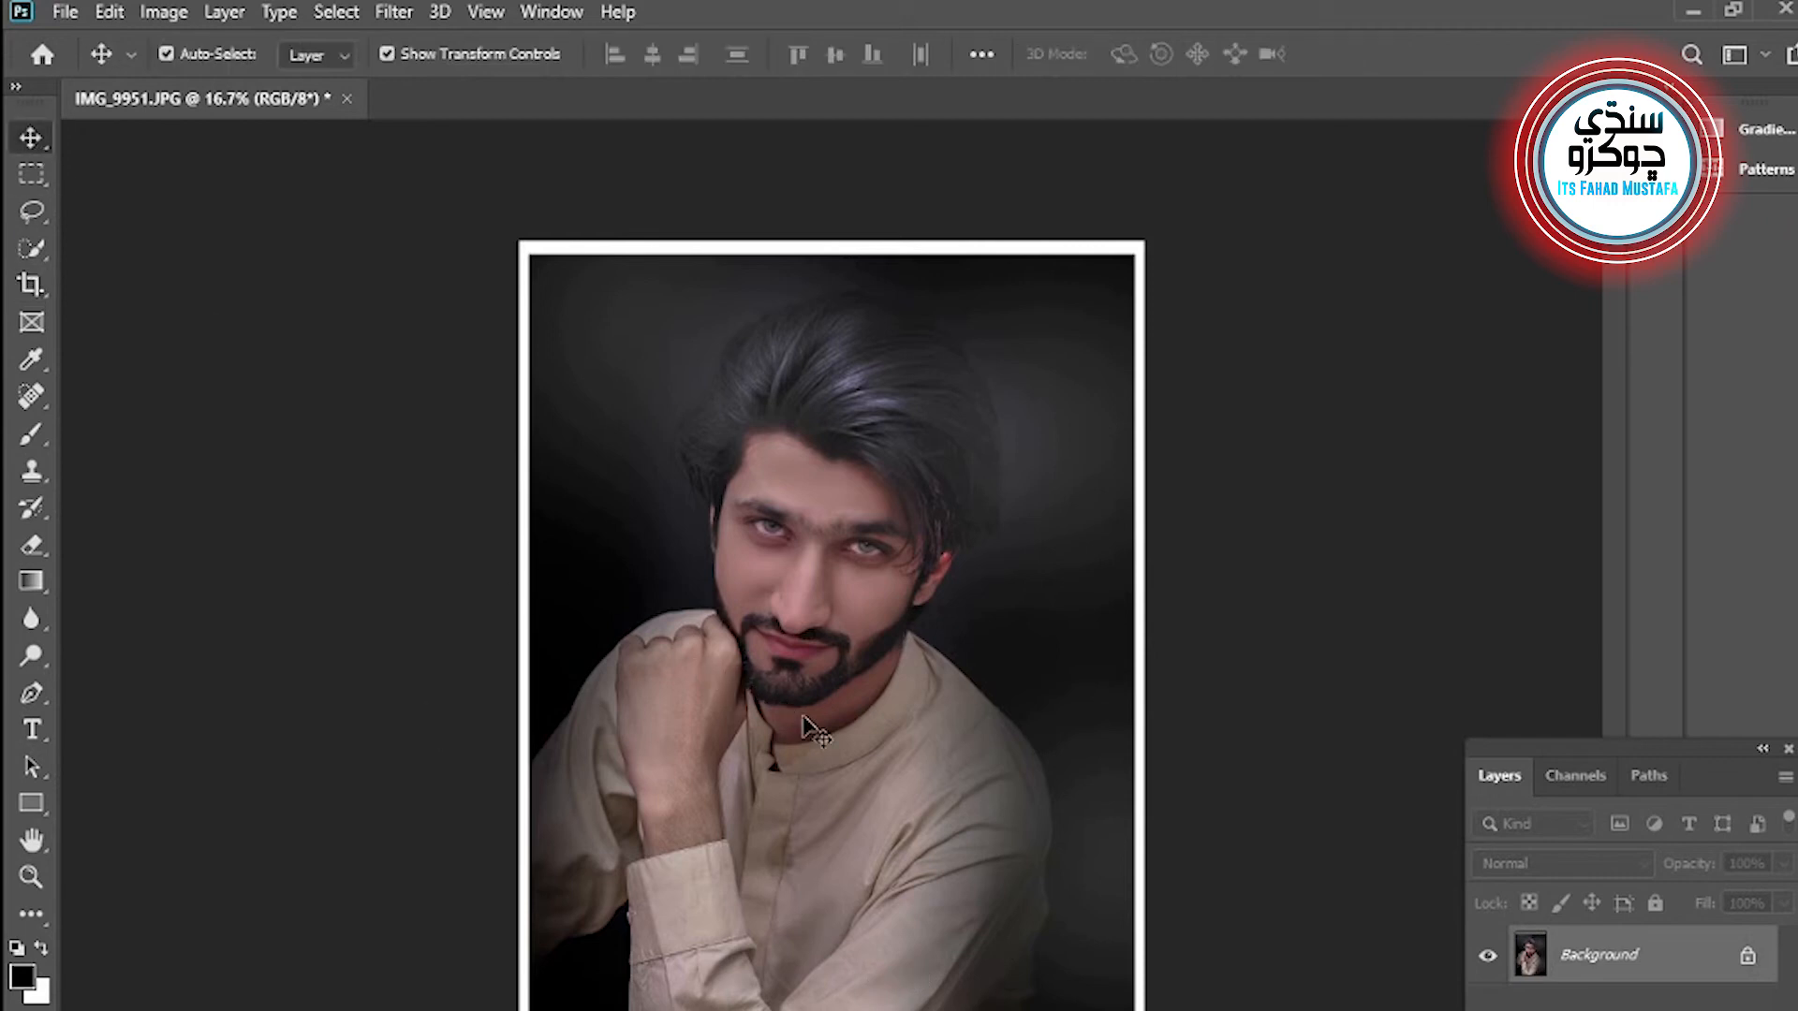
click(31, 876)
click(912, 779)
click(904, 779)
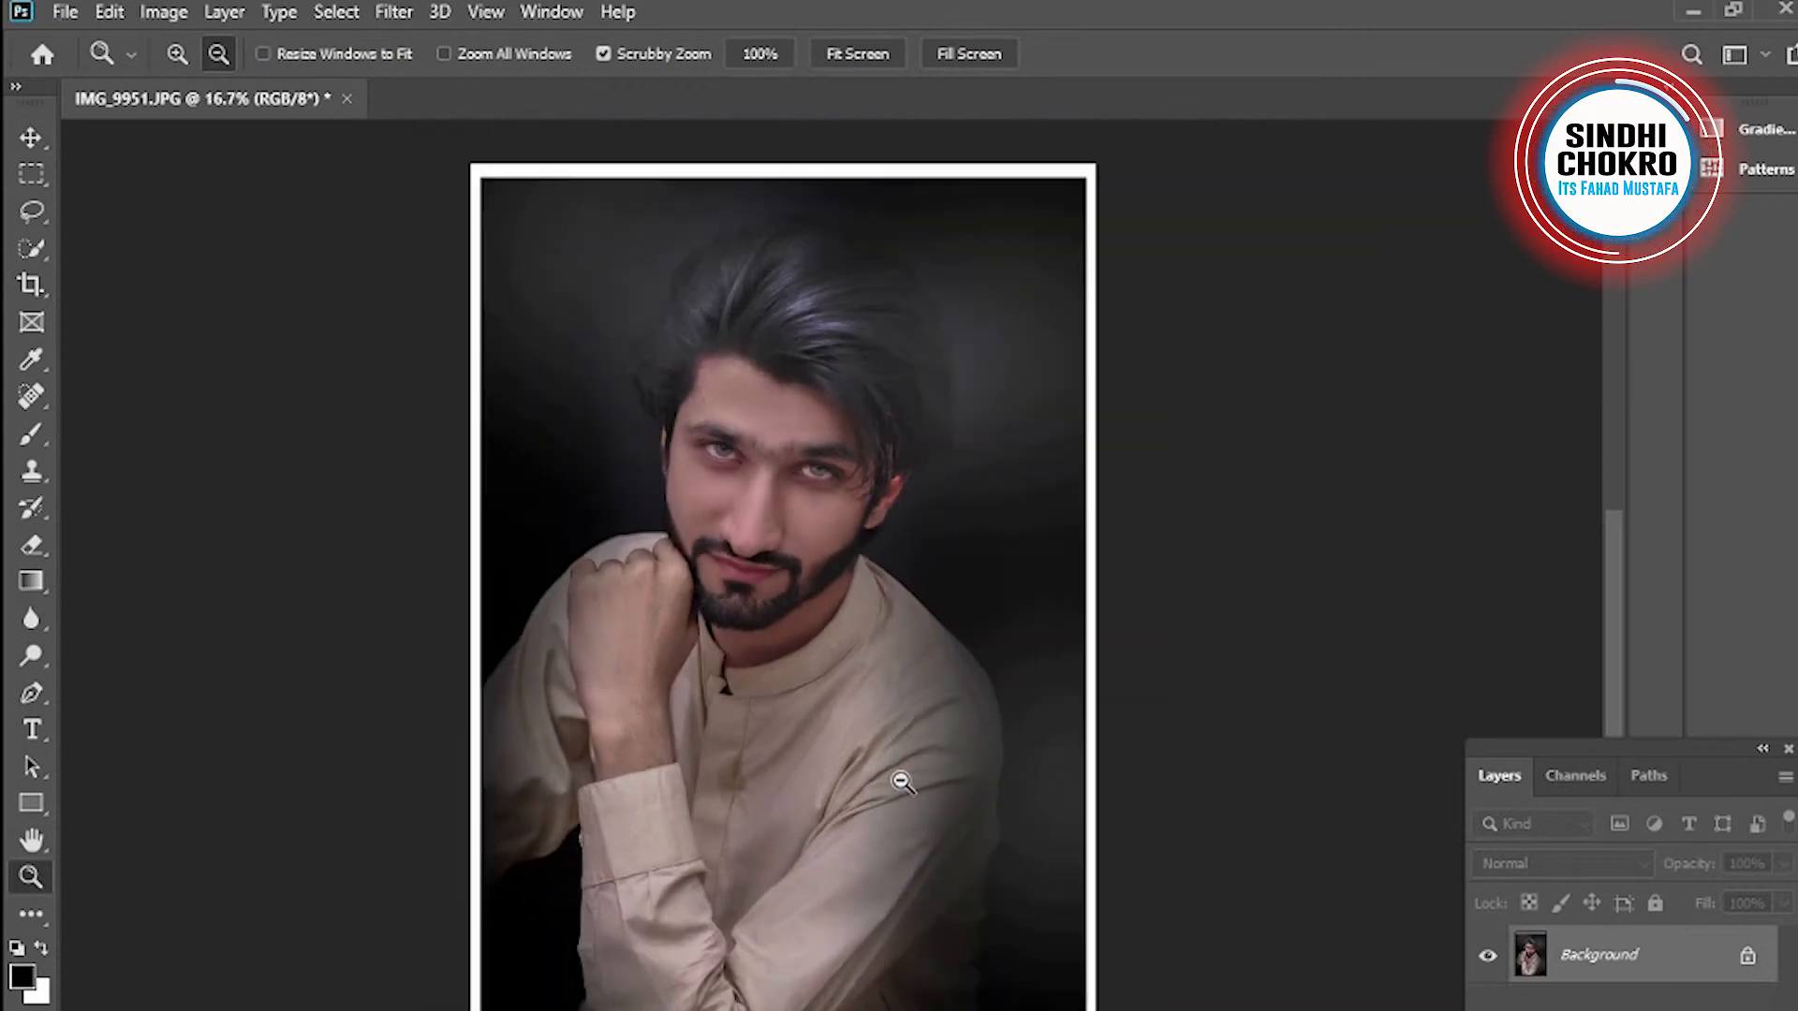
click(822, 685)
drag(820, 684, 822, 836)
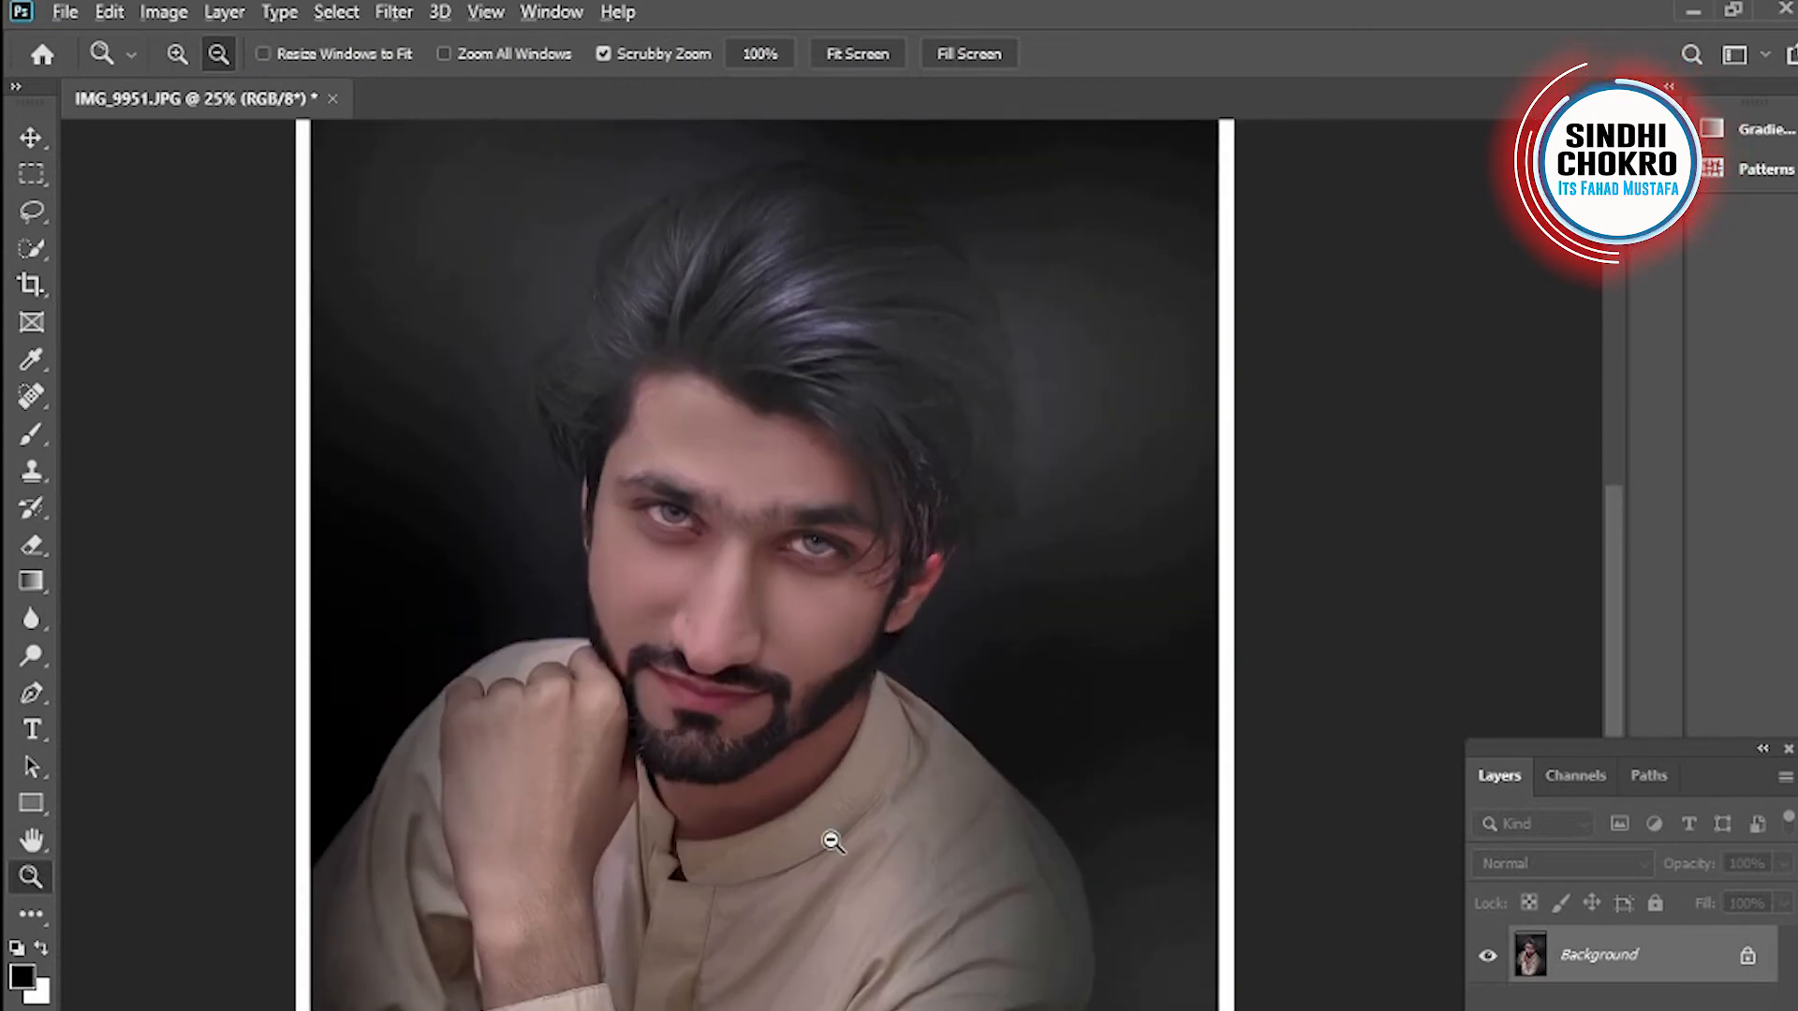
click(832, 841)
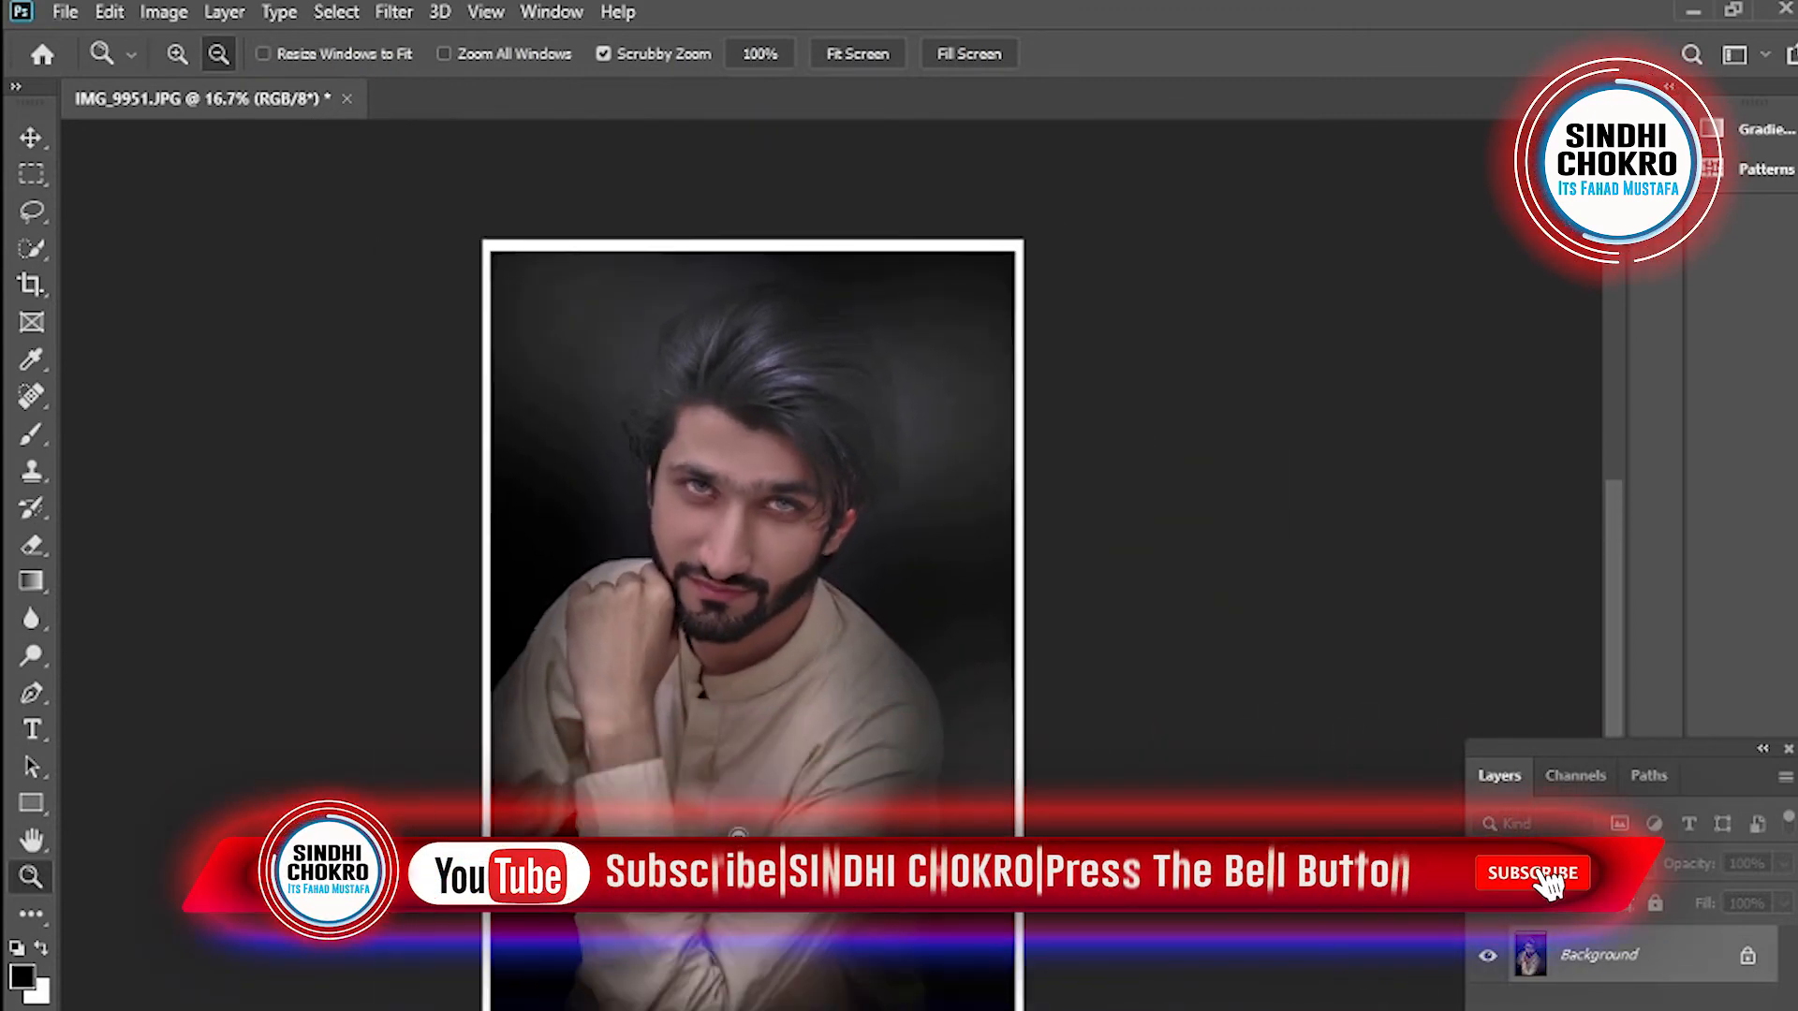
click(715, 824)
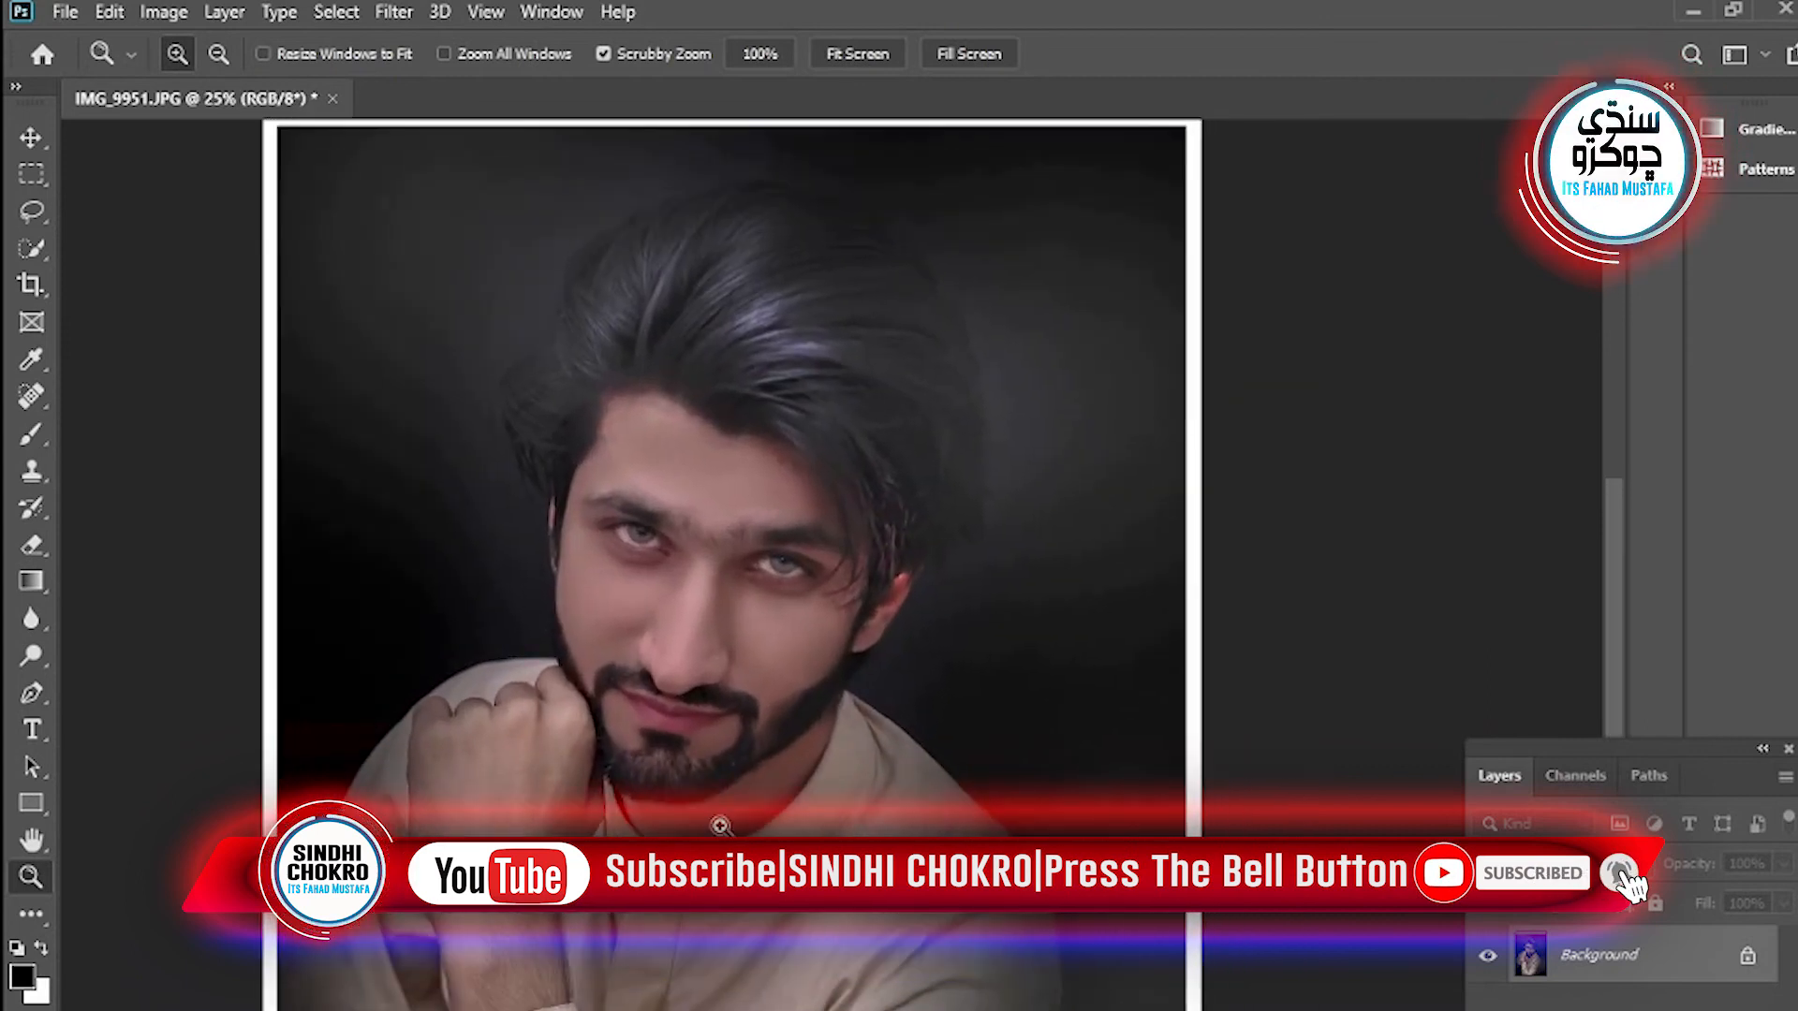
- Save the finished portrait as a JPEG copy, using the person's first name as the file name
click(58, 11)
click(97, 351)
click(1089, 909)
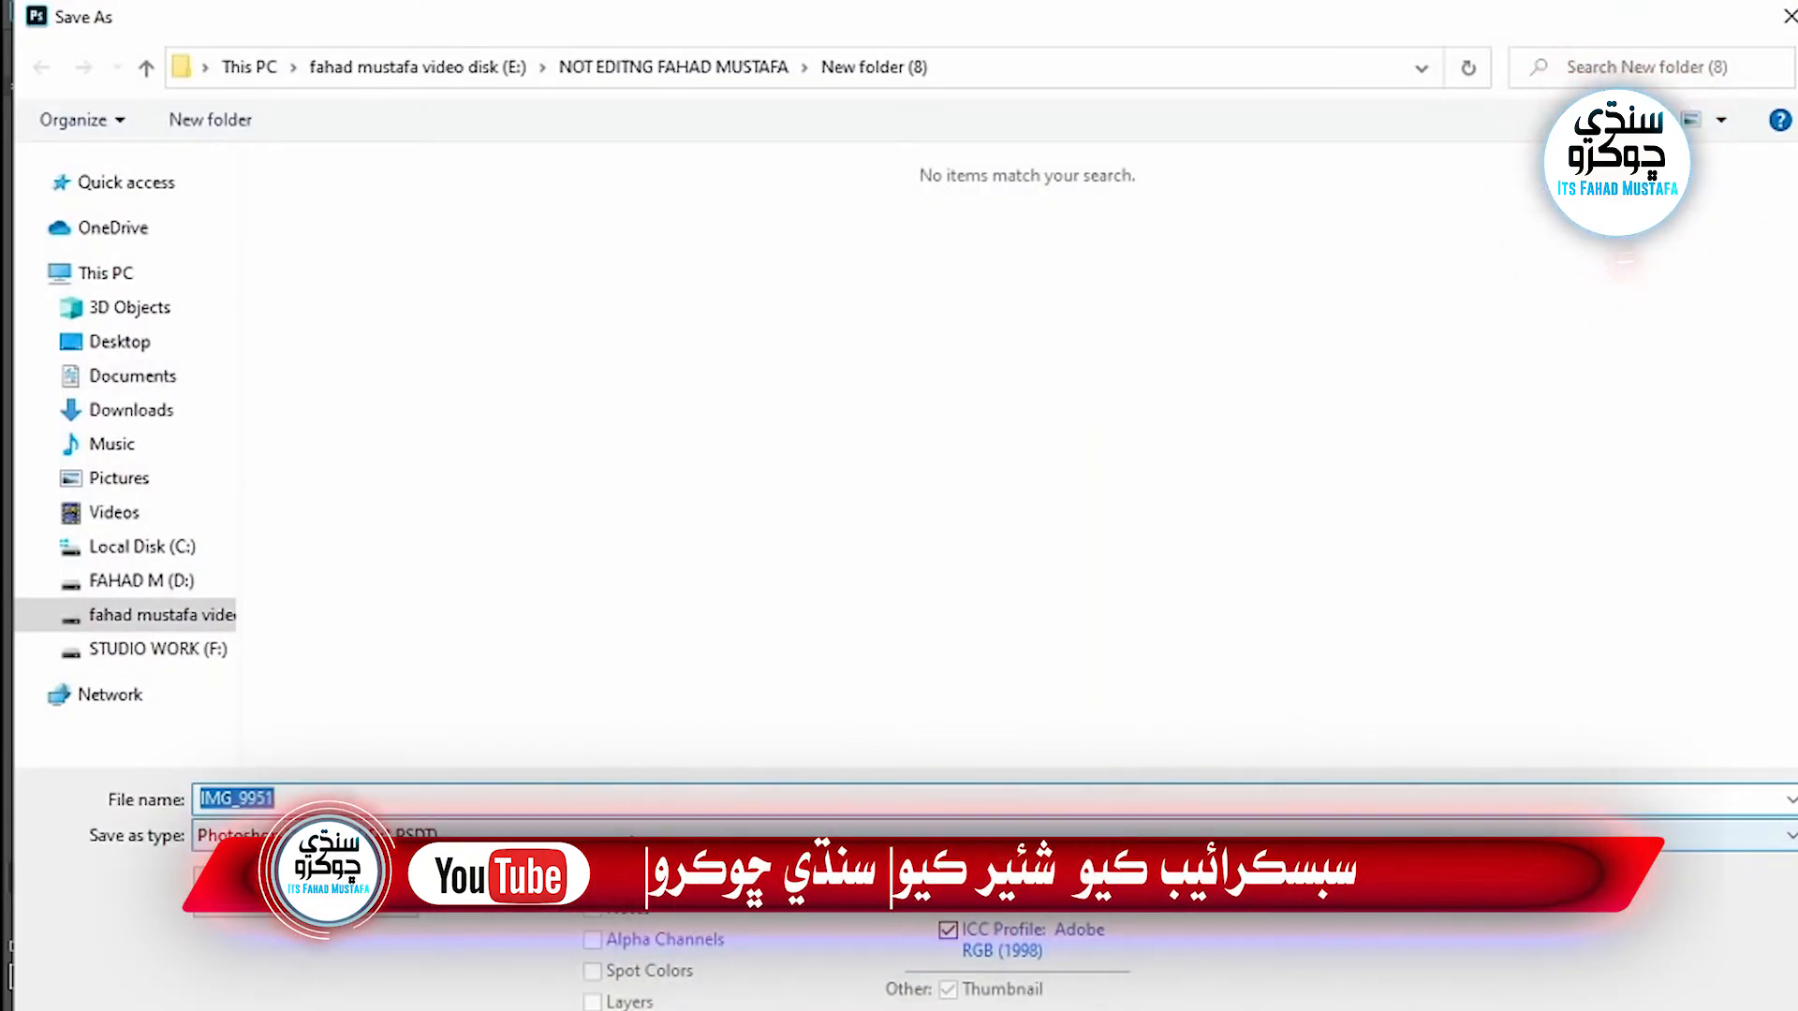
text(fahad)
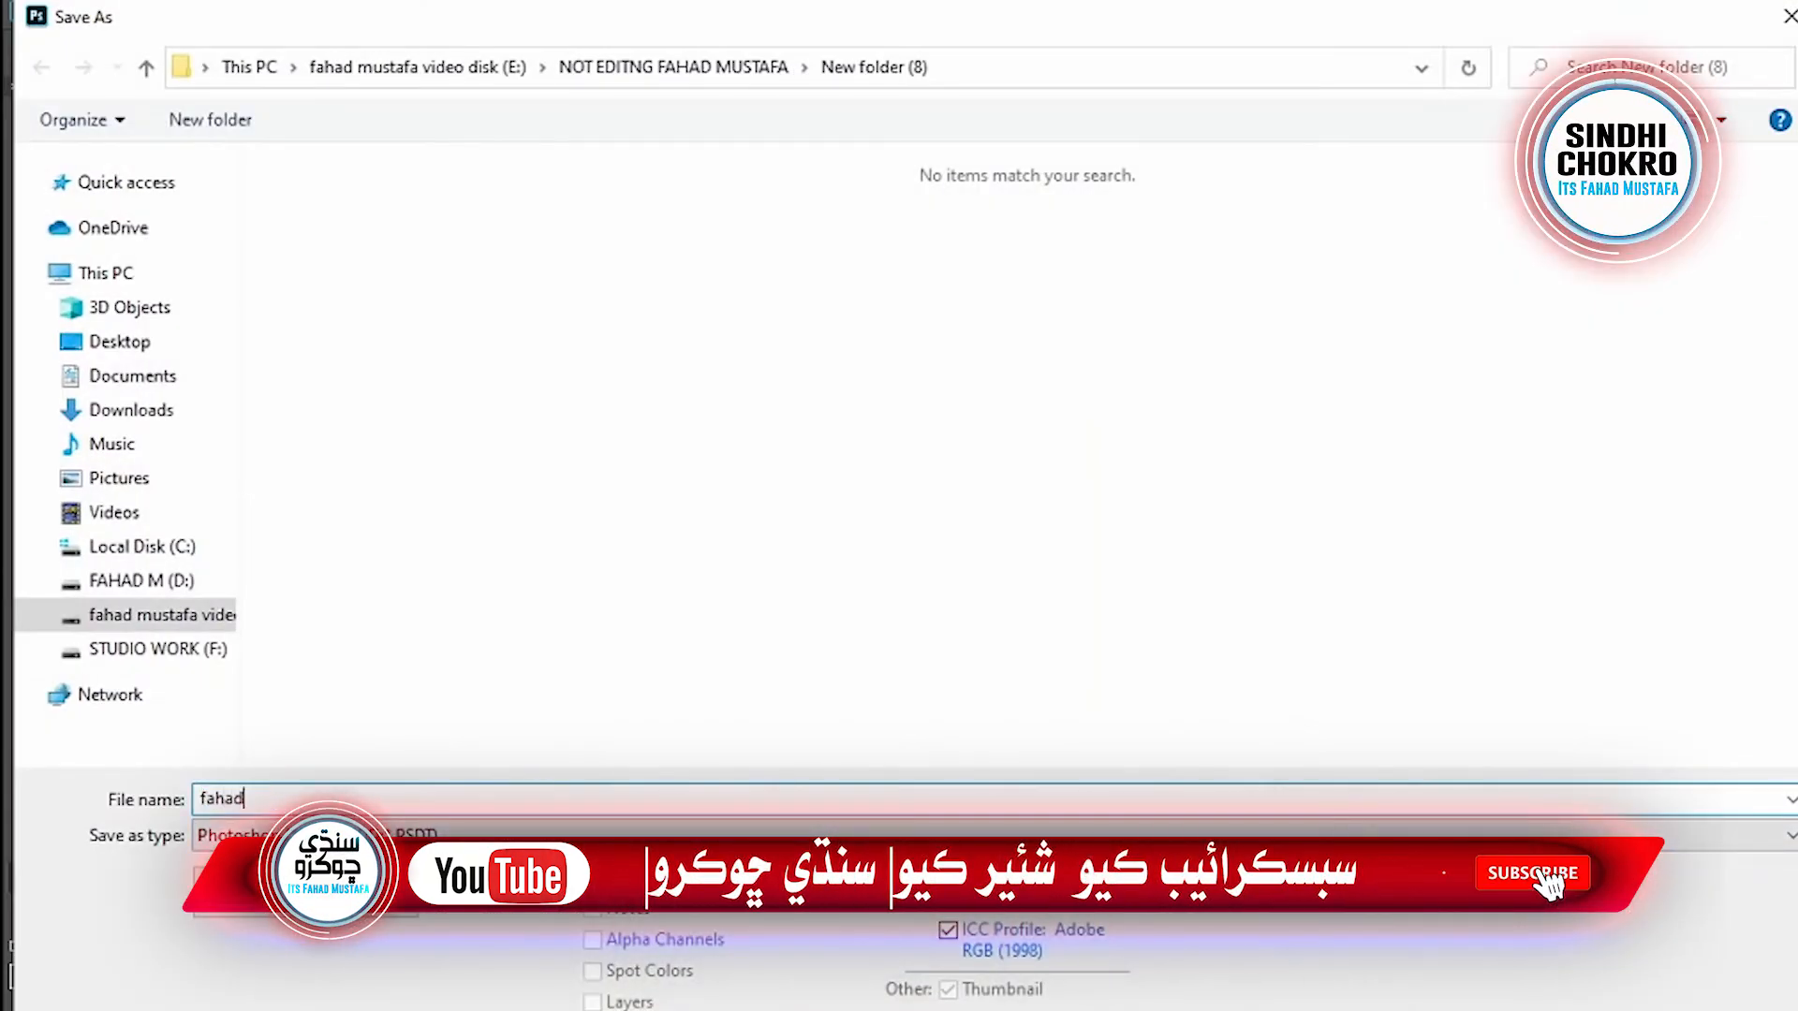
click(711, 833)
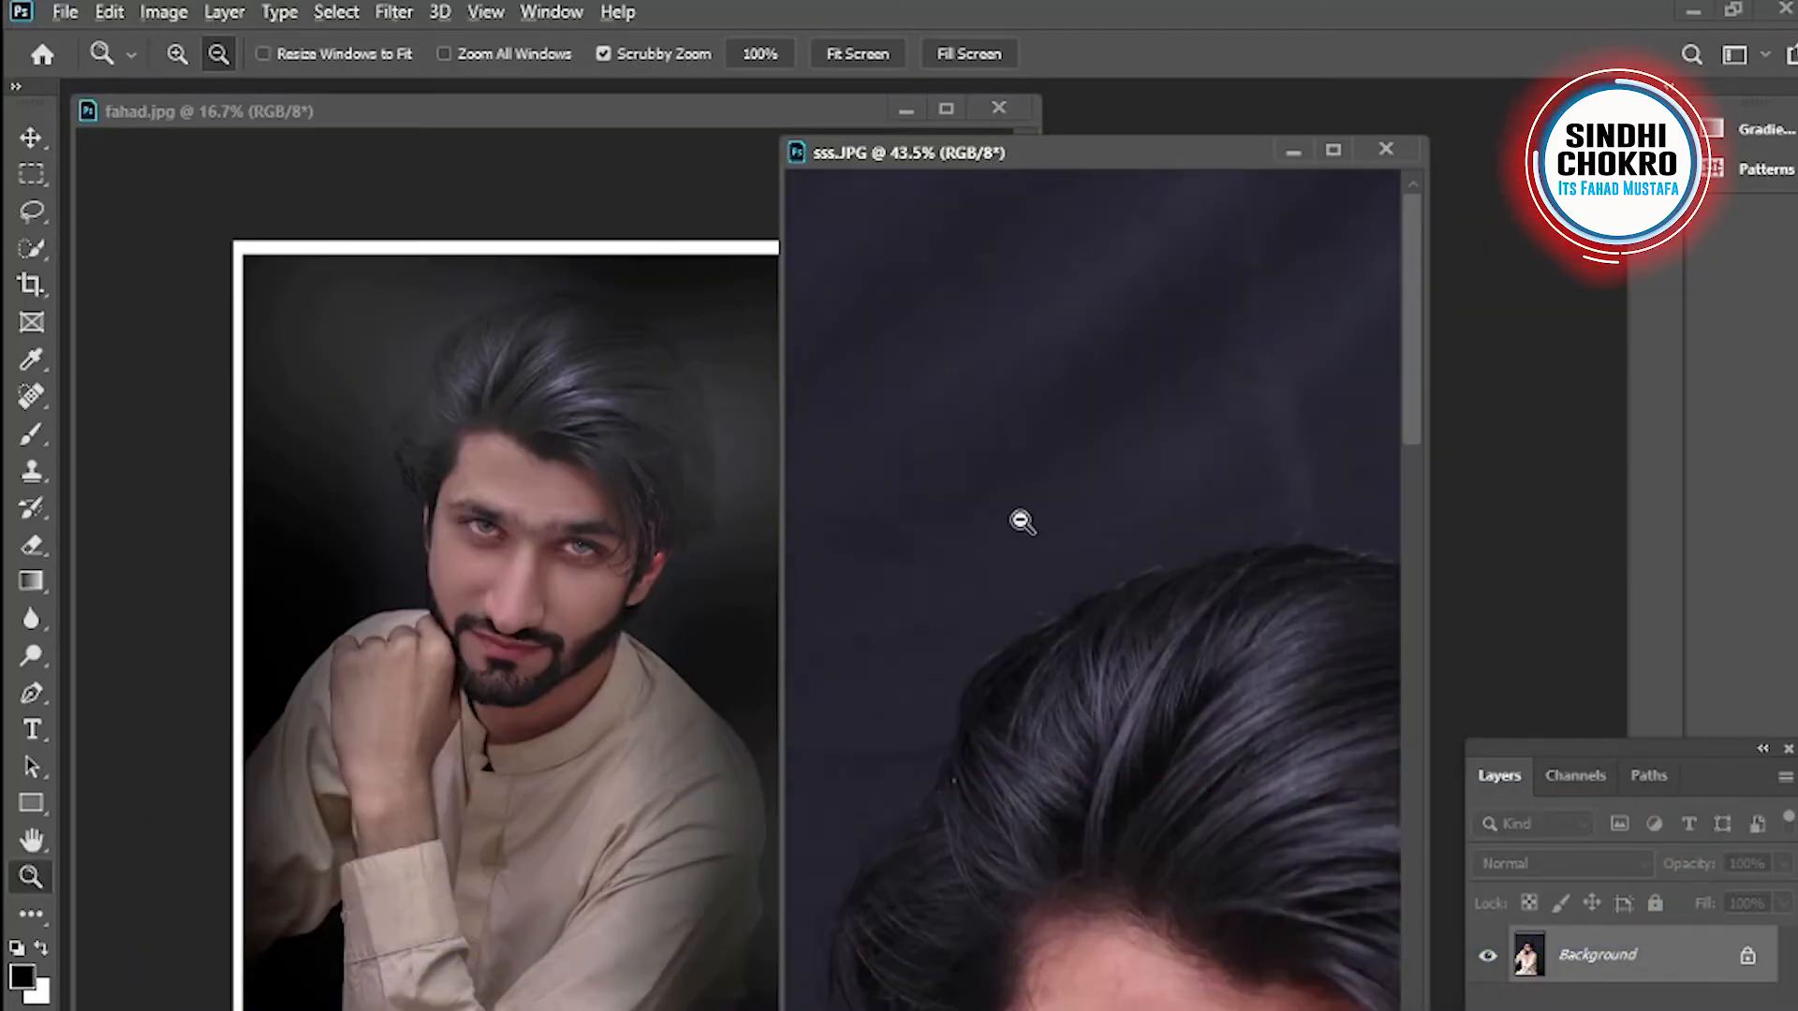
- Reduce the view of the original photo sss.JPG to 12.5% and move its window off the retouched portrait
alt+click(1023, 522)
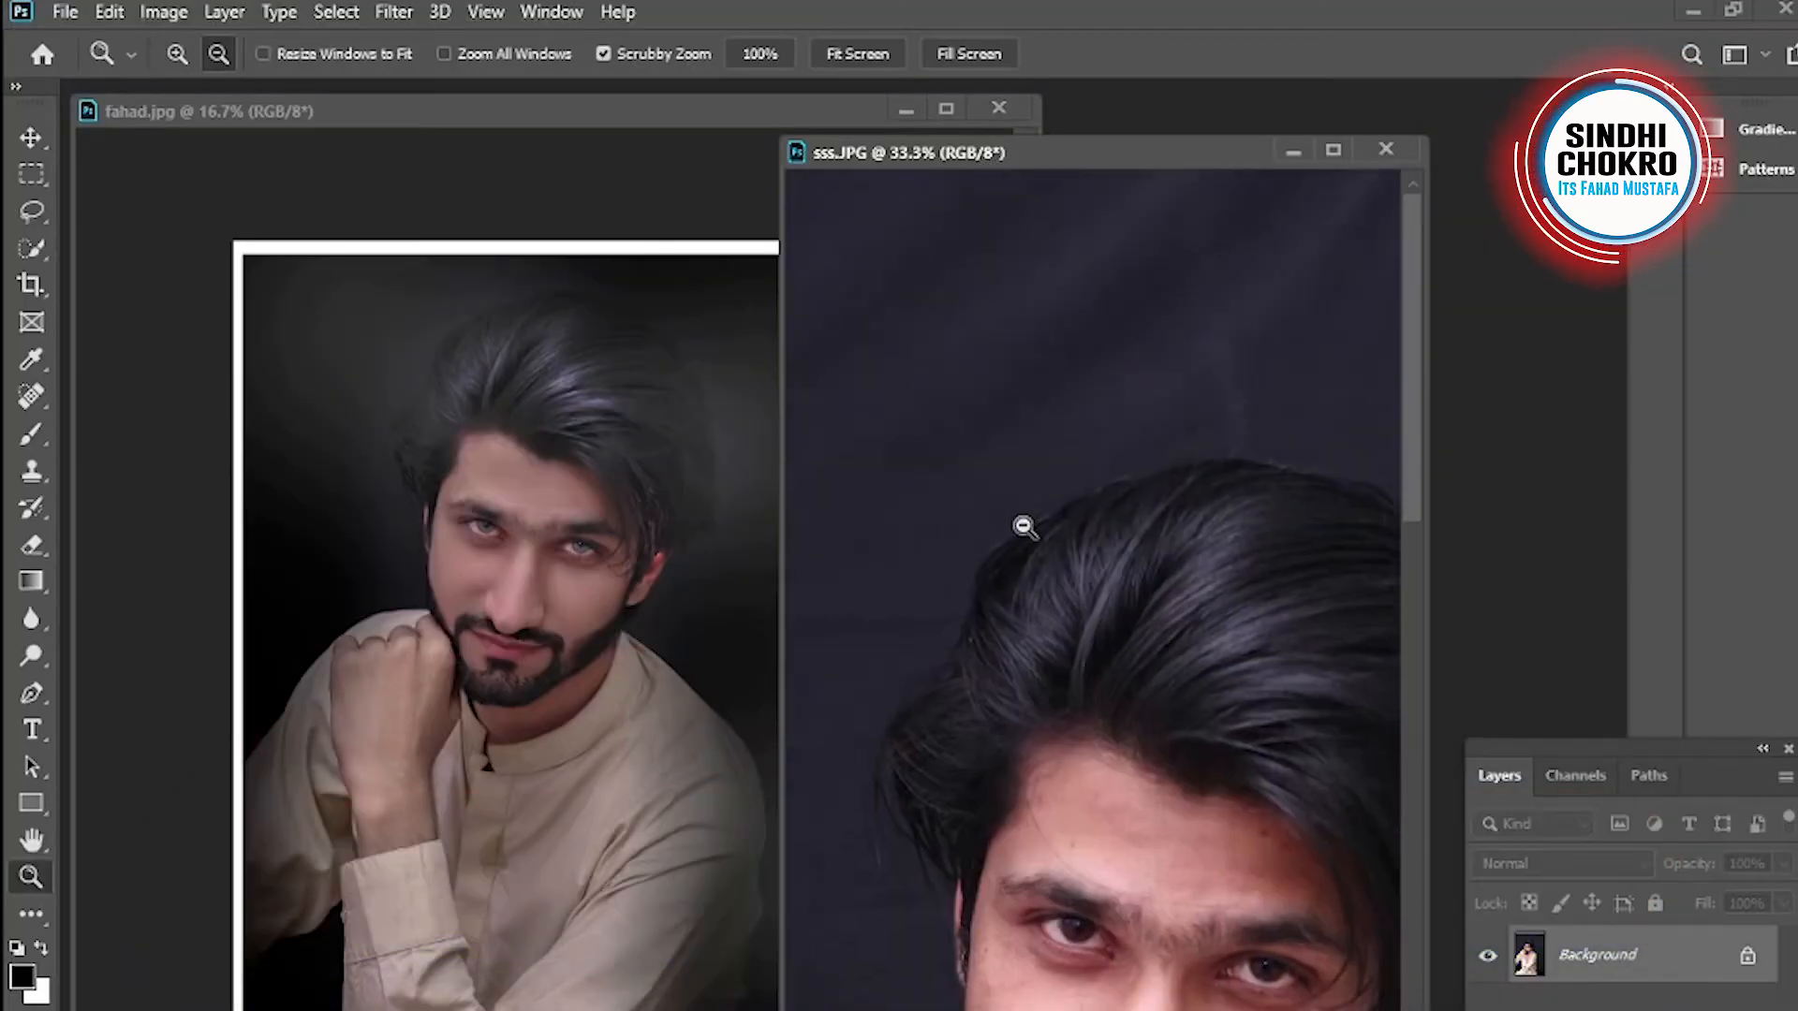
alt+click(1029, 538)
alt+click(1033, 571)
alt+click(1036, 577)
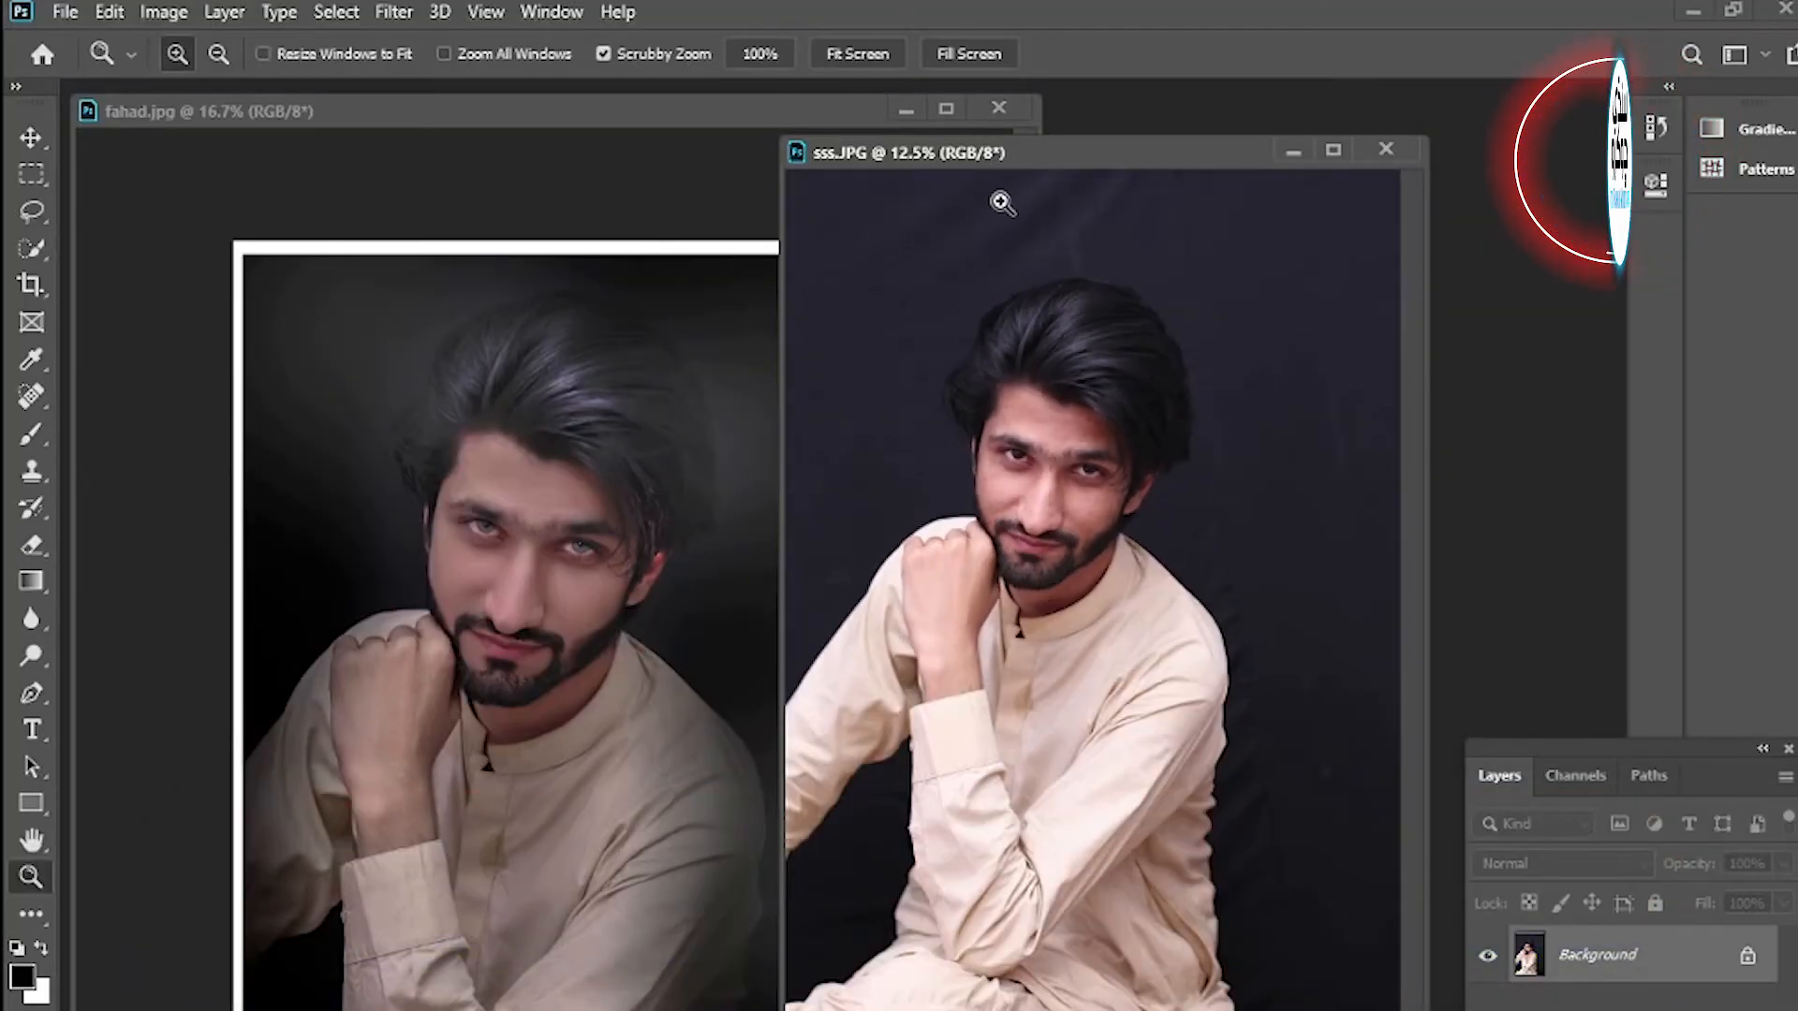
drag(966, 155, 1206, 216)
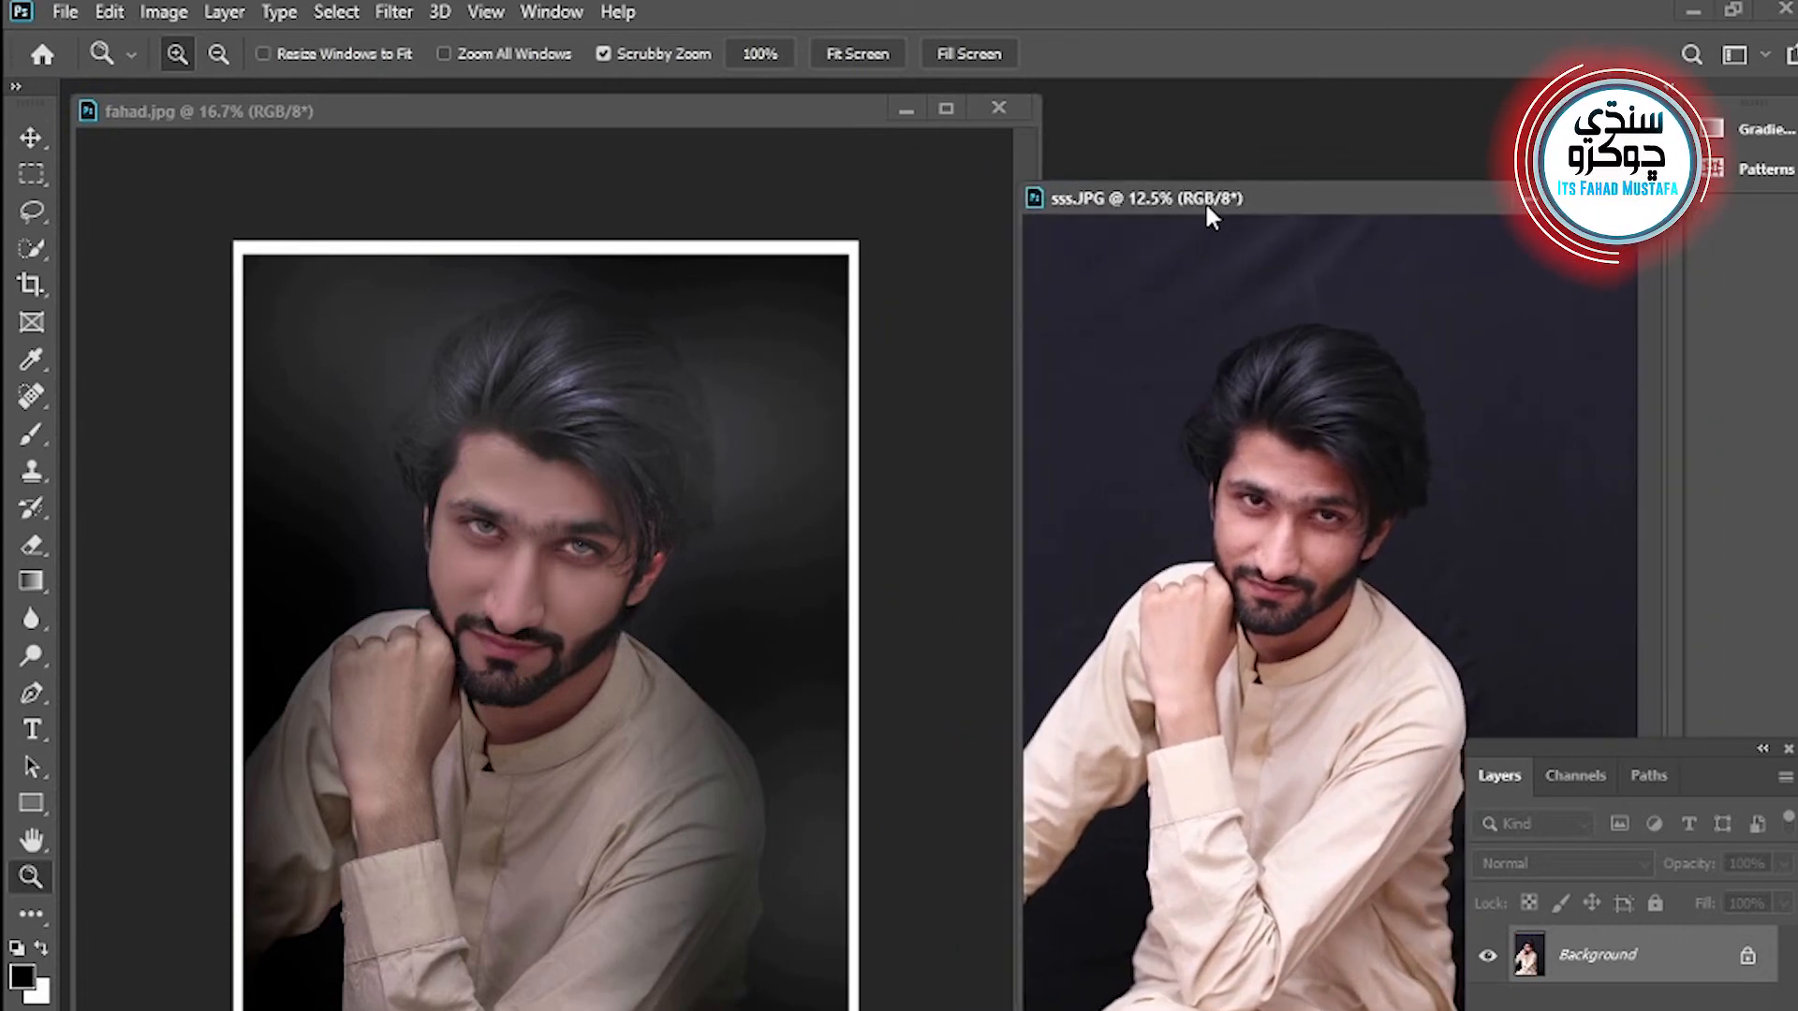
- Collapse the Layers panel and enlarge and reposition the original photo's window alongside the retouched portrait
click(38, 138)
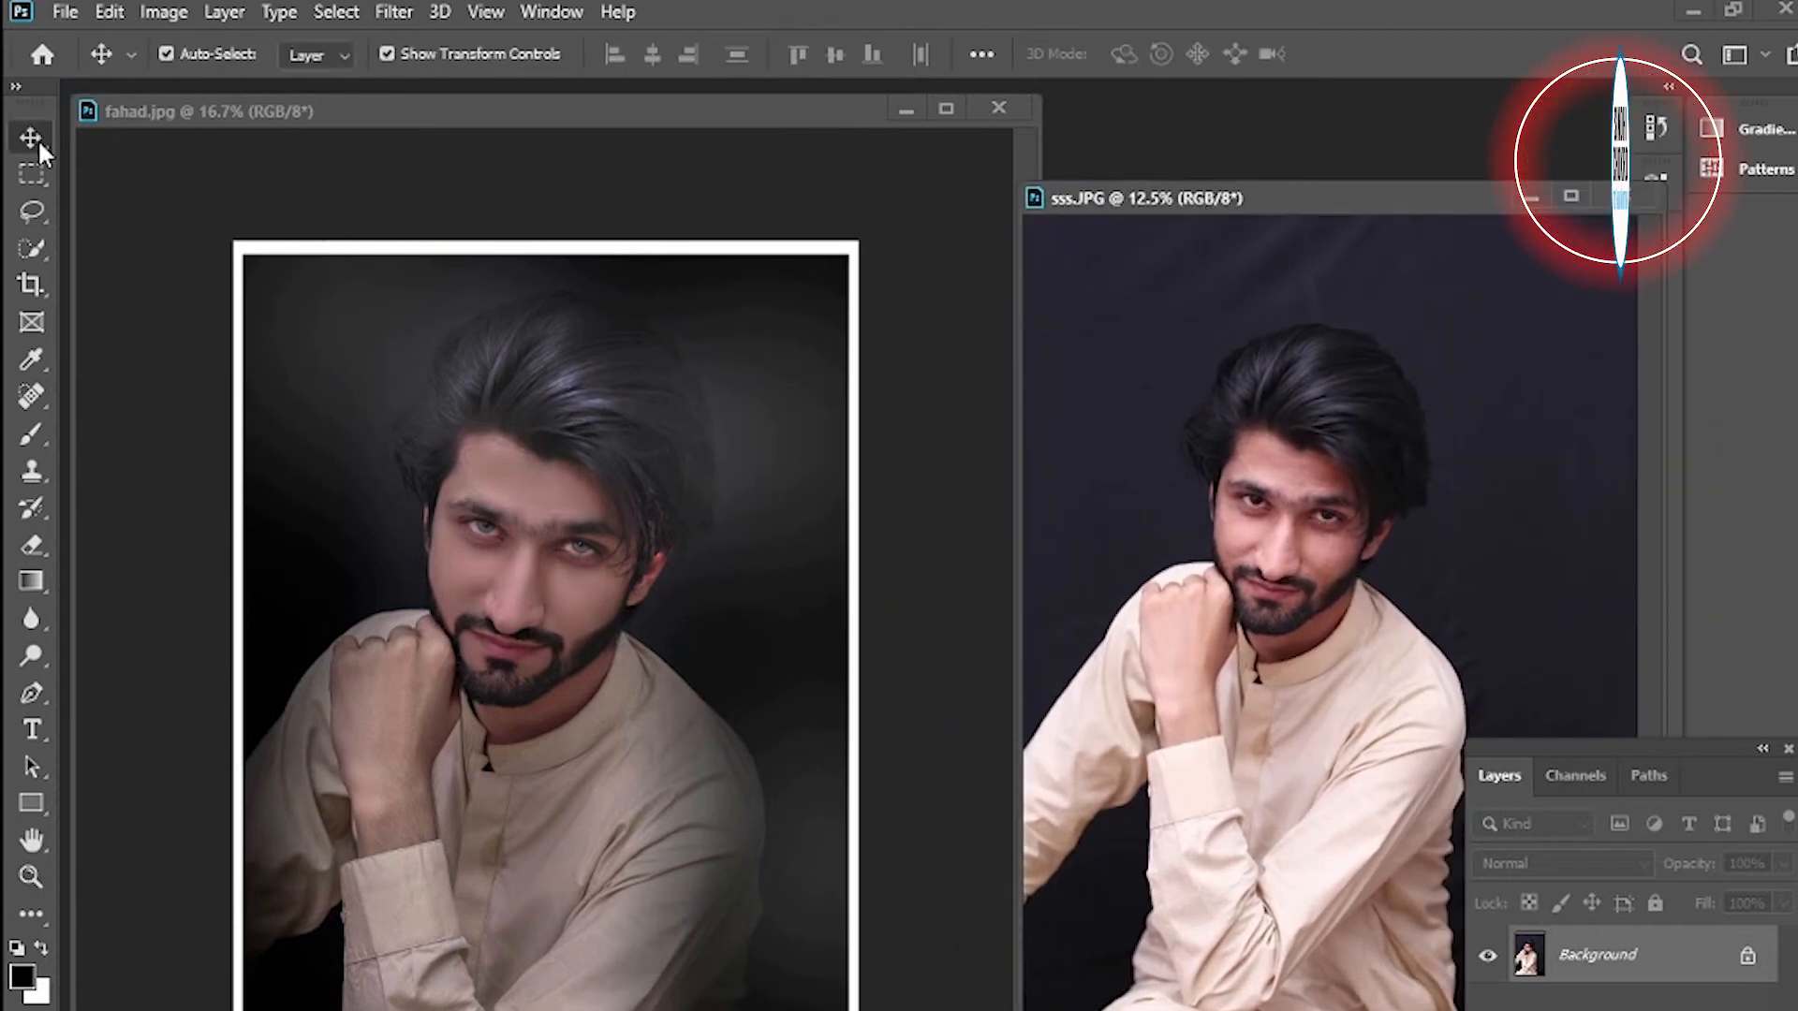
click(1760, 750)
drag(1337, 208, 1364, 144)
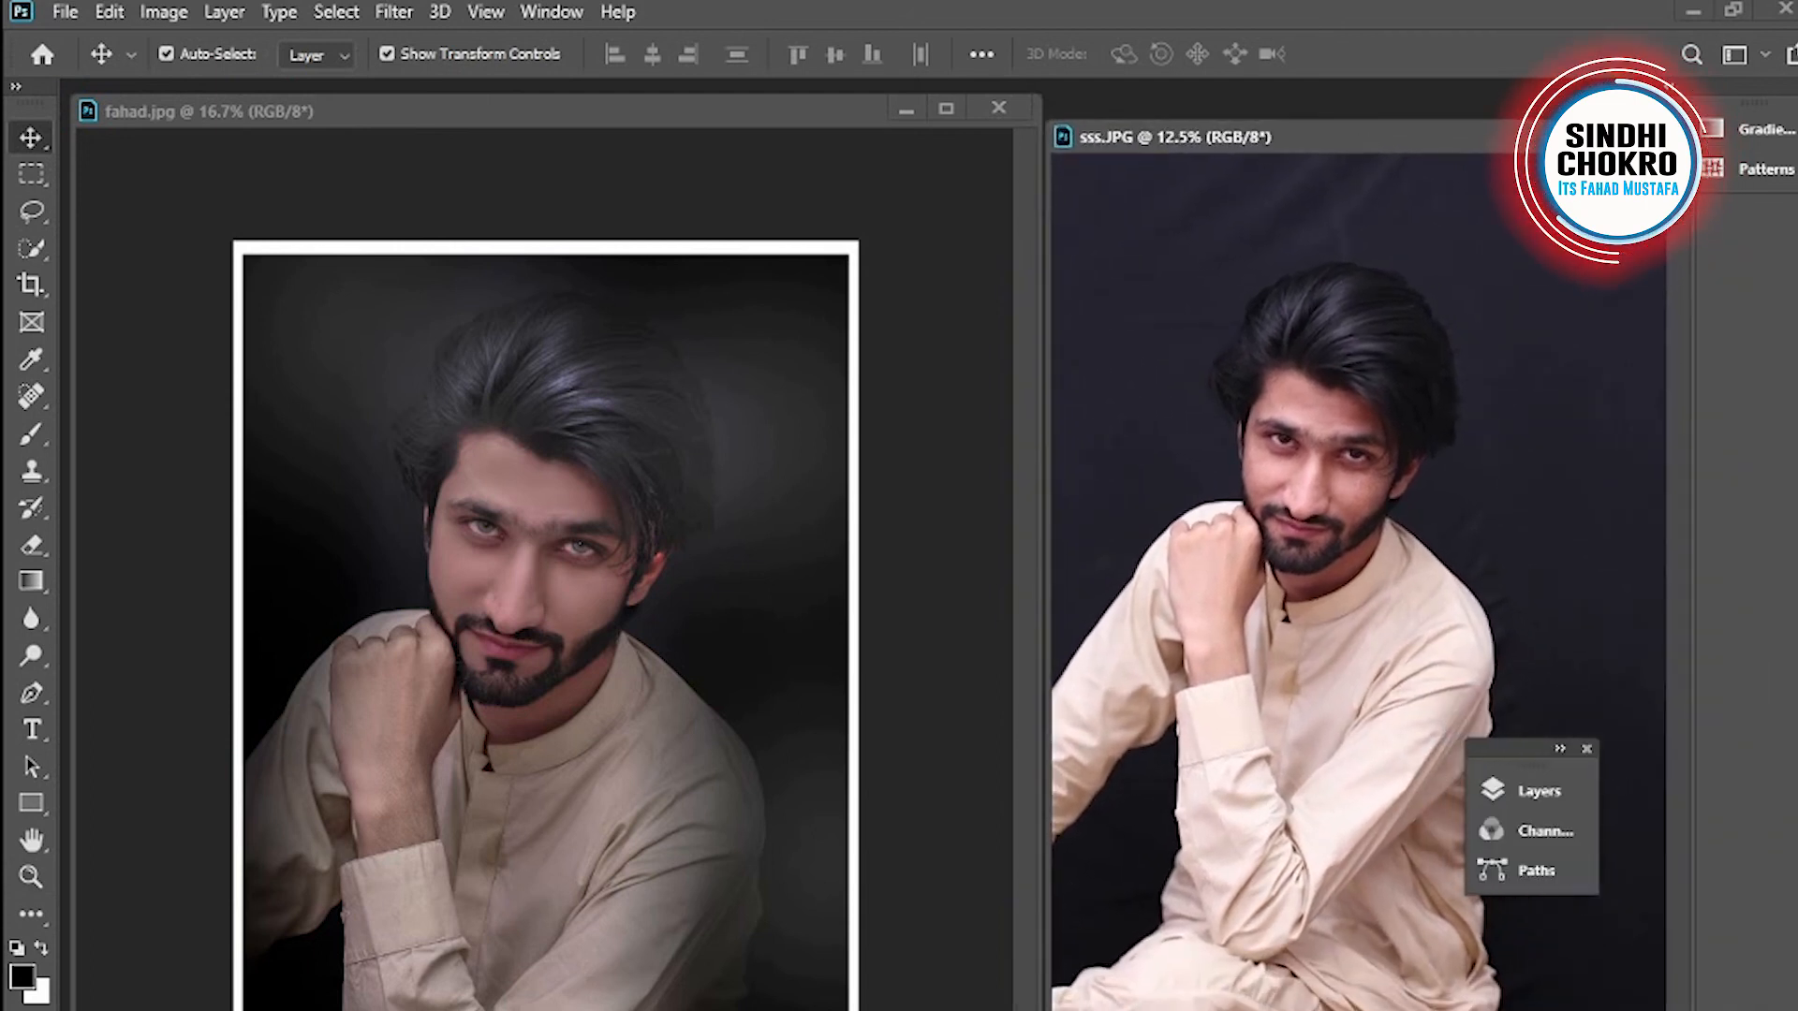
drag(1691, 1010, 1783, 1010)
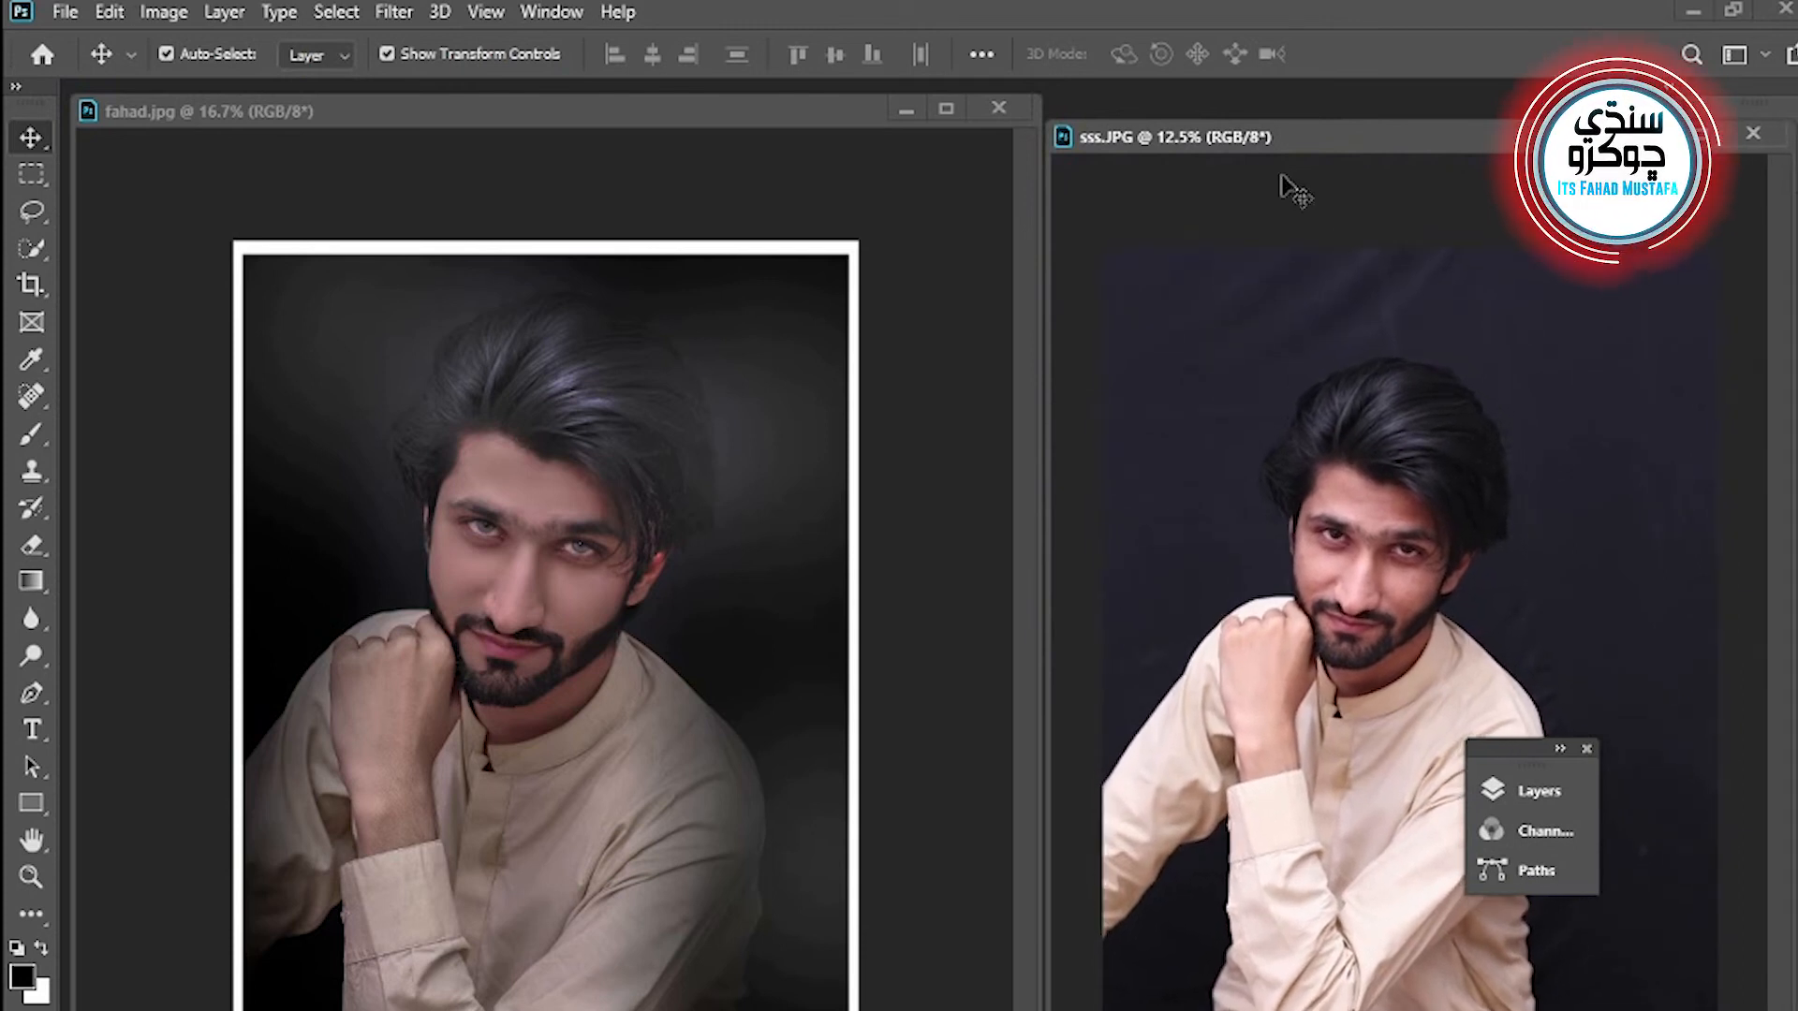
drag(1229, 132, 1053, 106)
- Compare the retouched portrait with the original sss.JPG side by side, examining the face, hair and background at several zoom levels
click(710, 589)
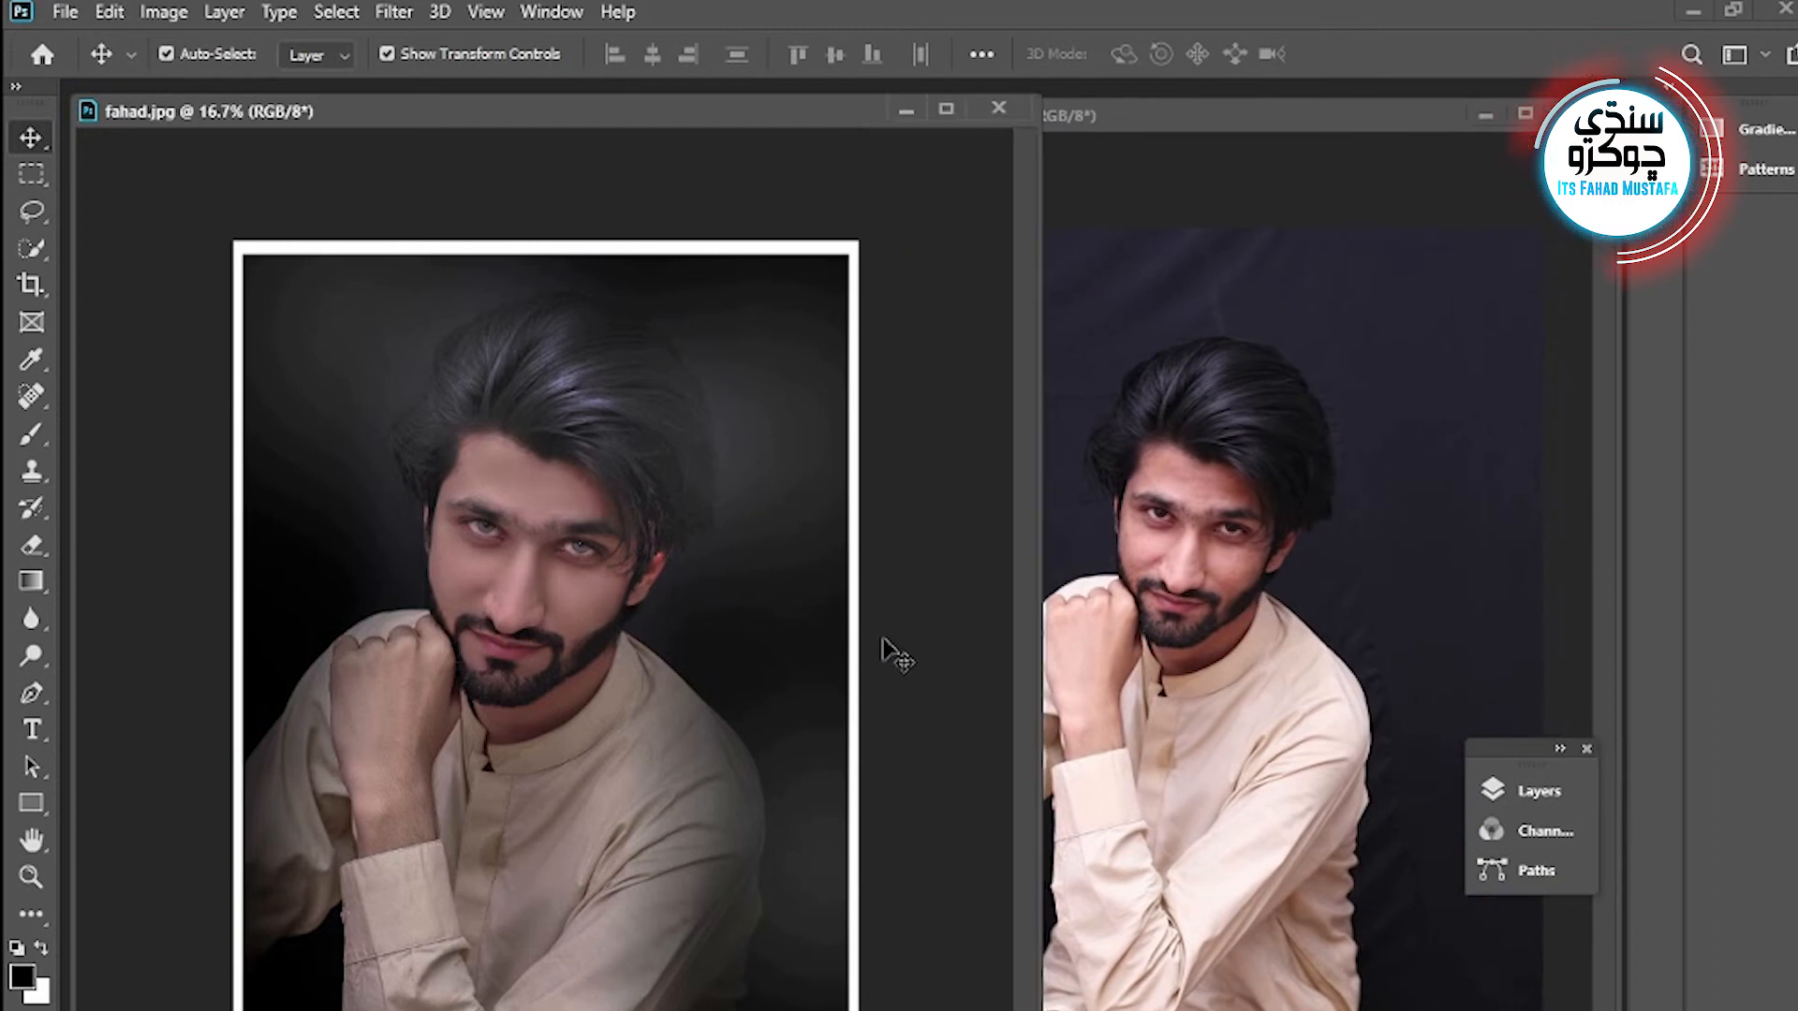
click(1138, 633)
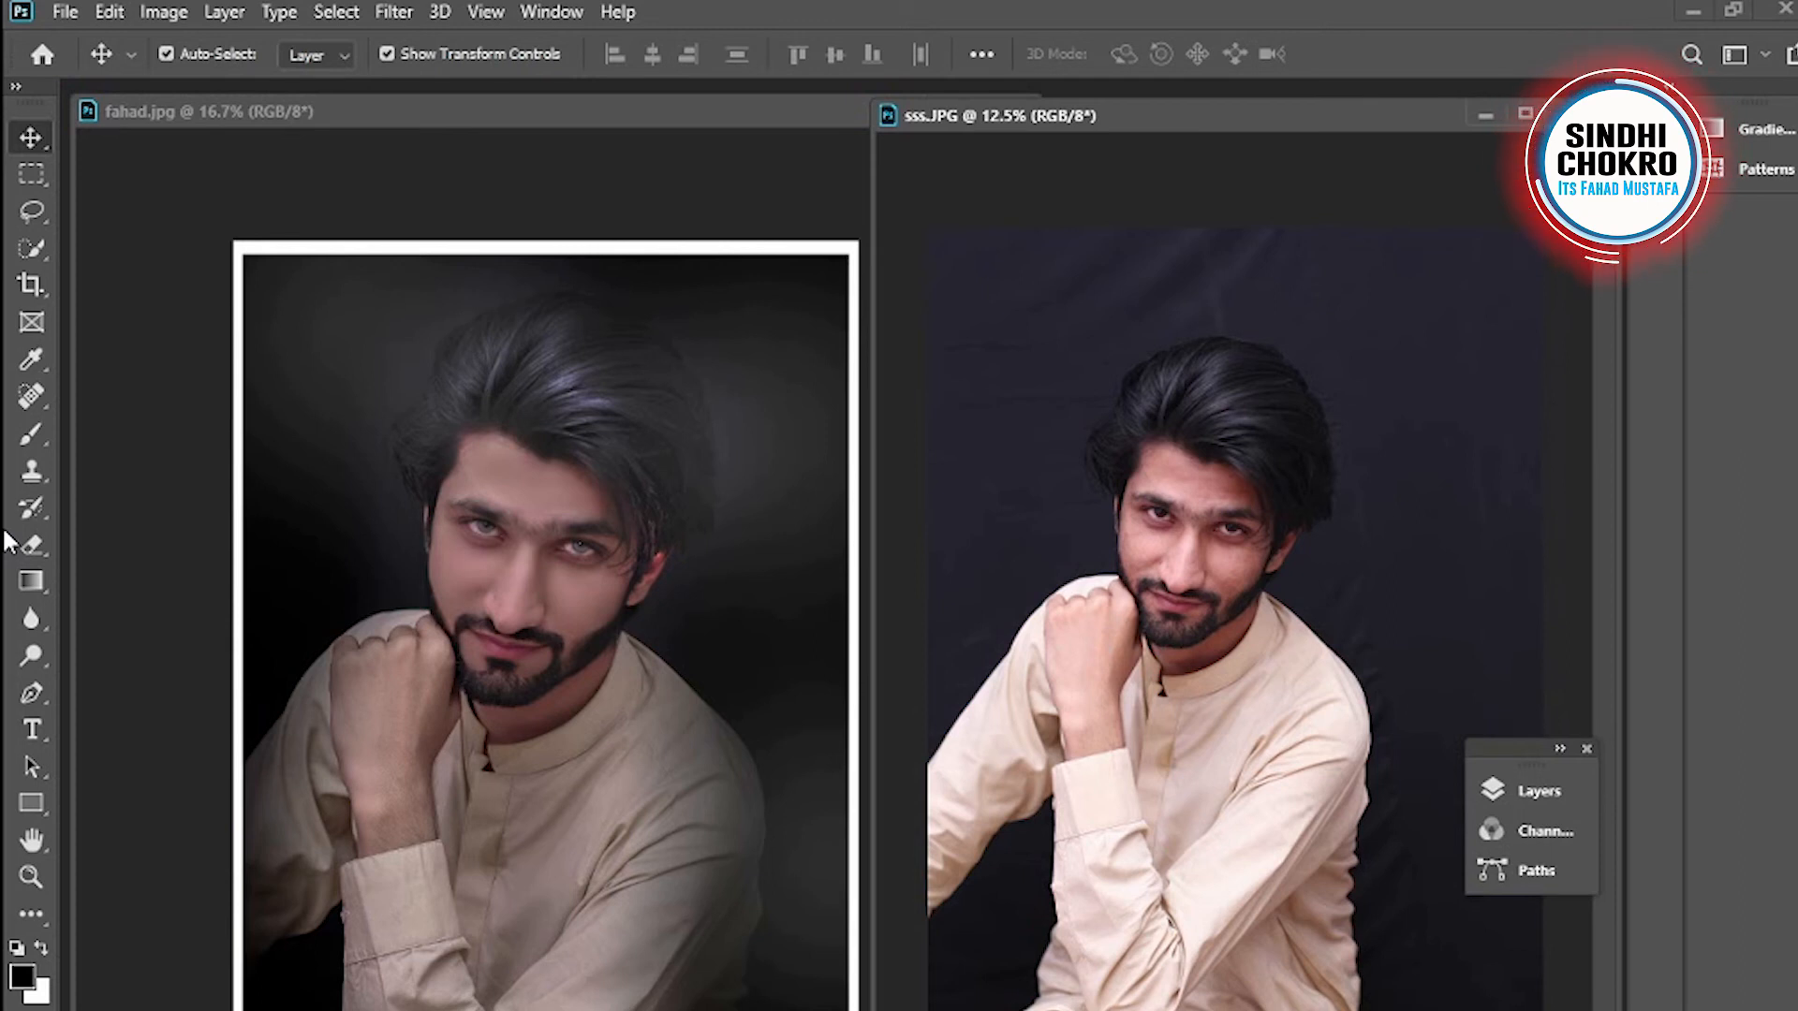
click(566, 744)
click(31, 877)
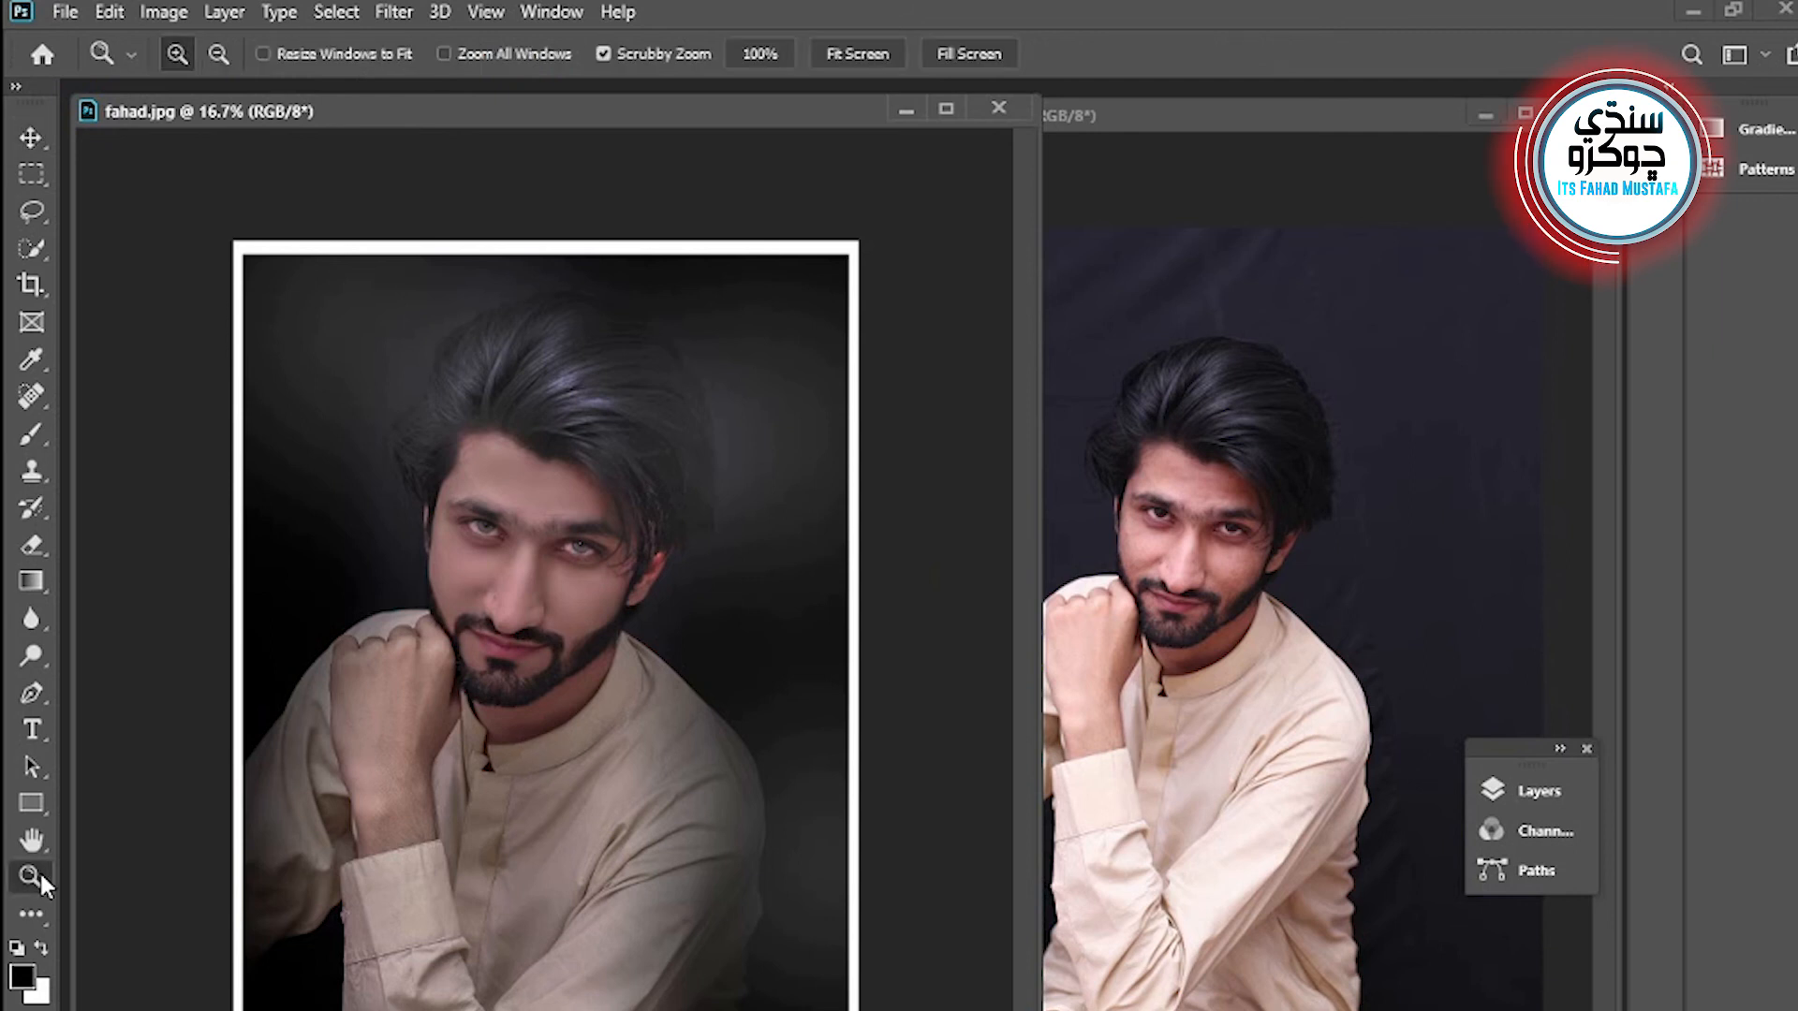
alt+click(455, 799)
click(455, 798)
click(455, 798)
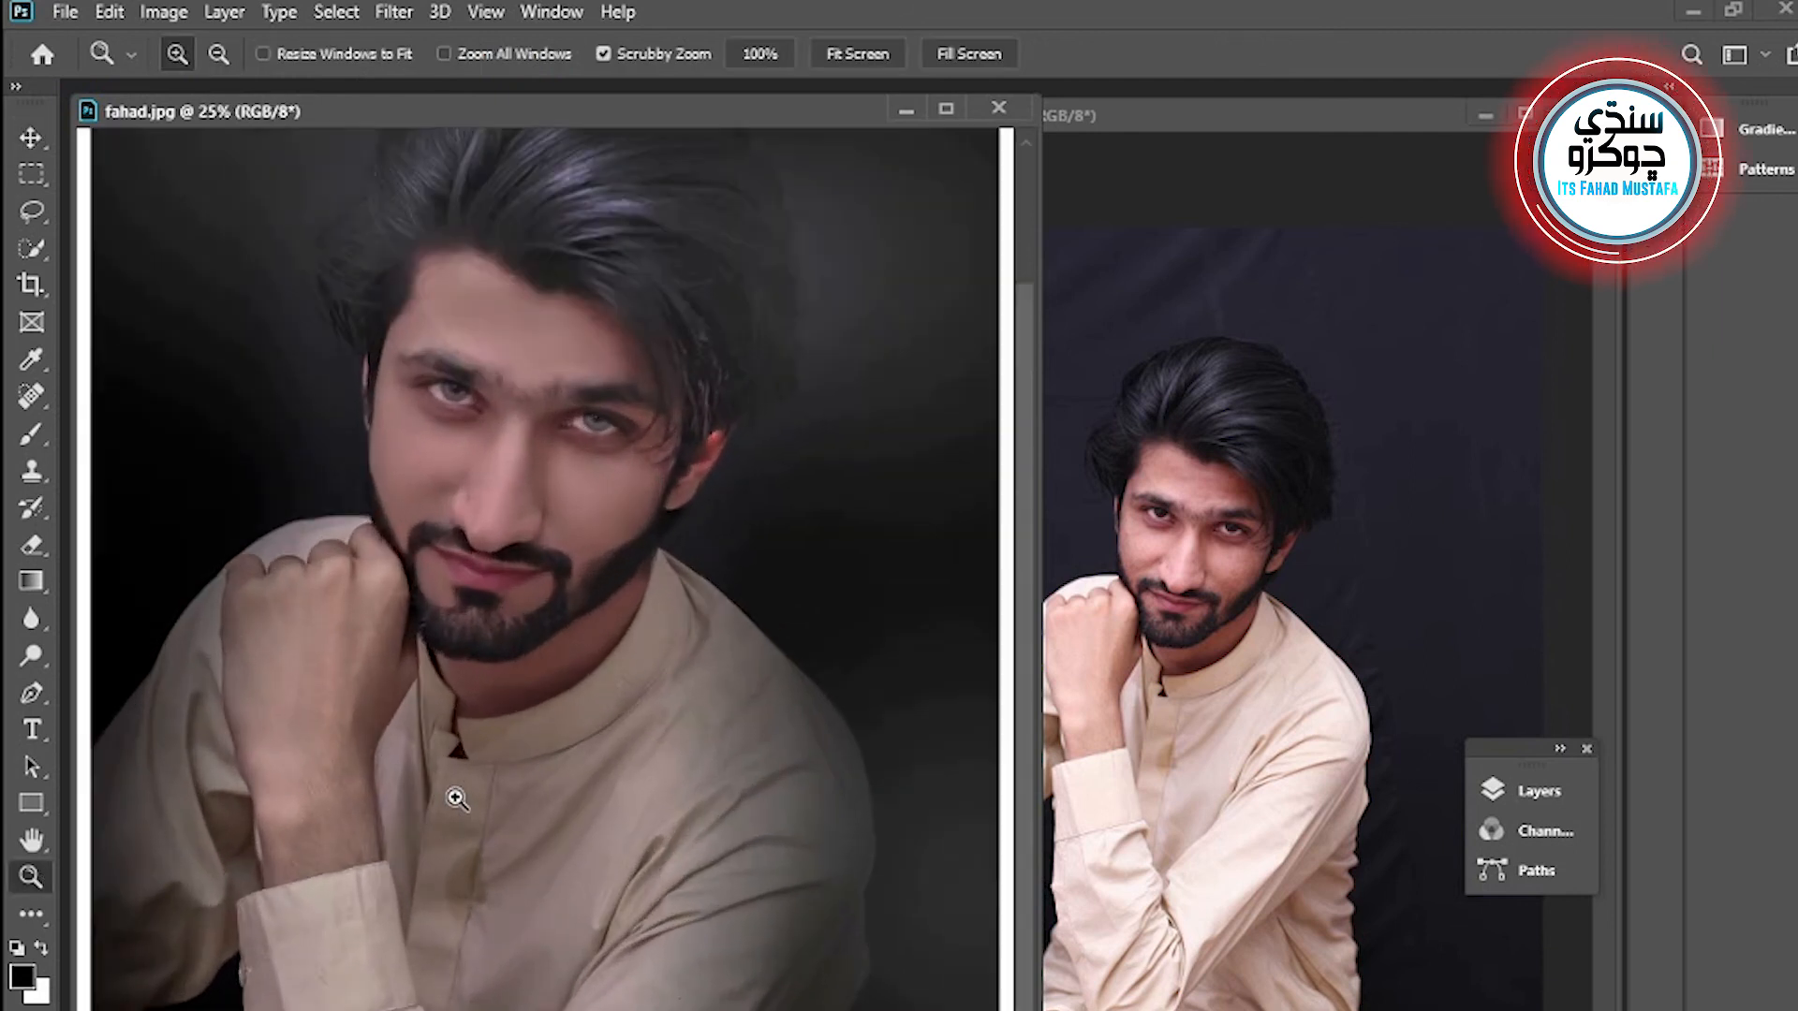
key(f)
key(f)
key(f)
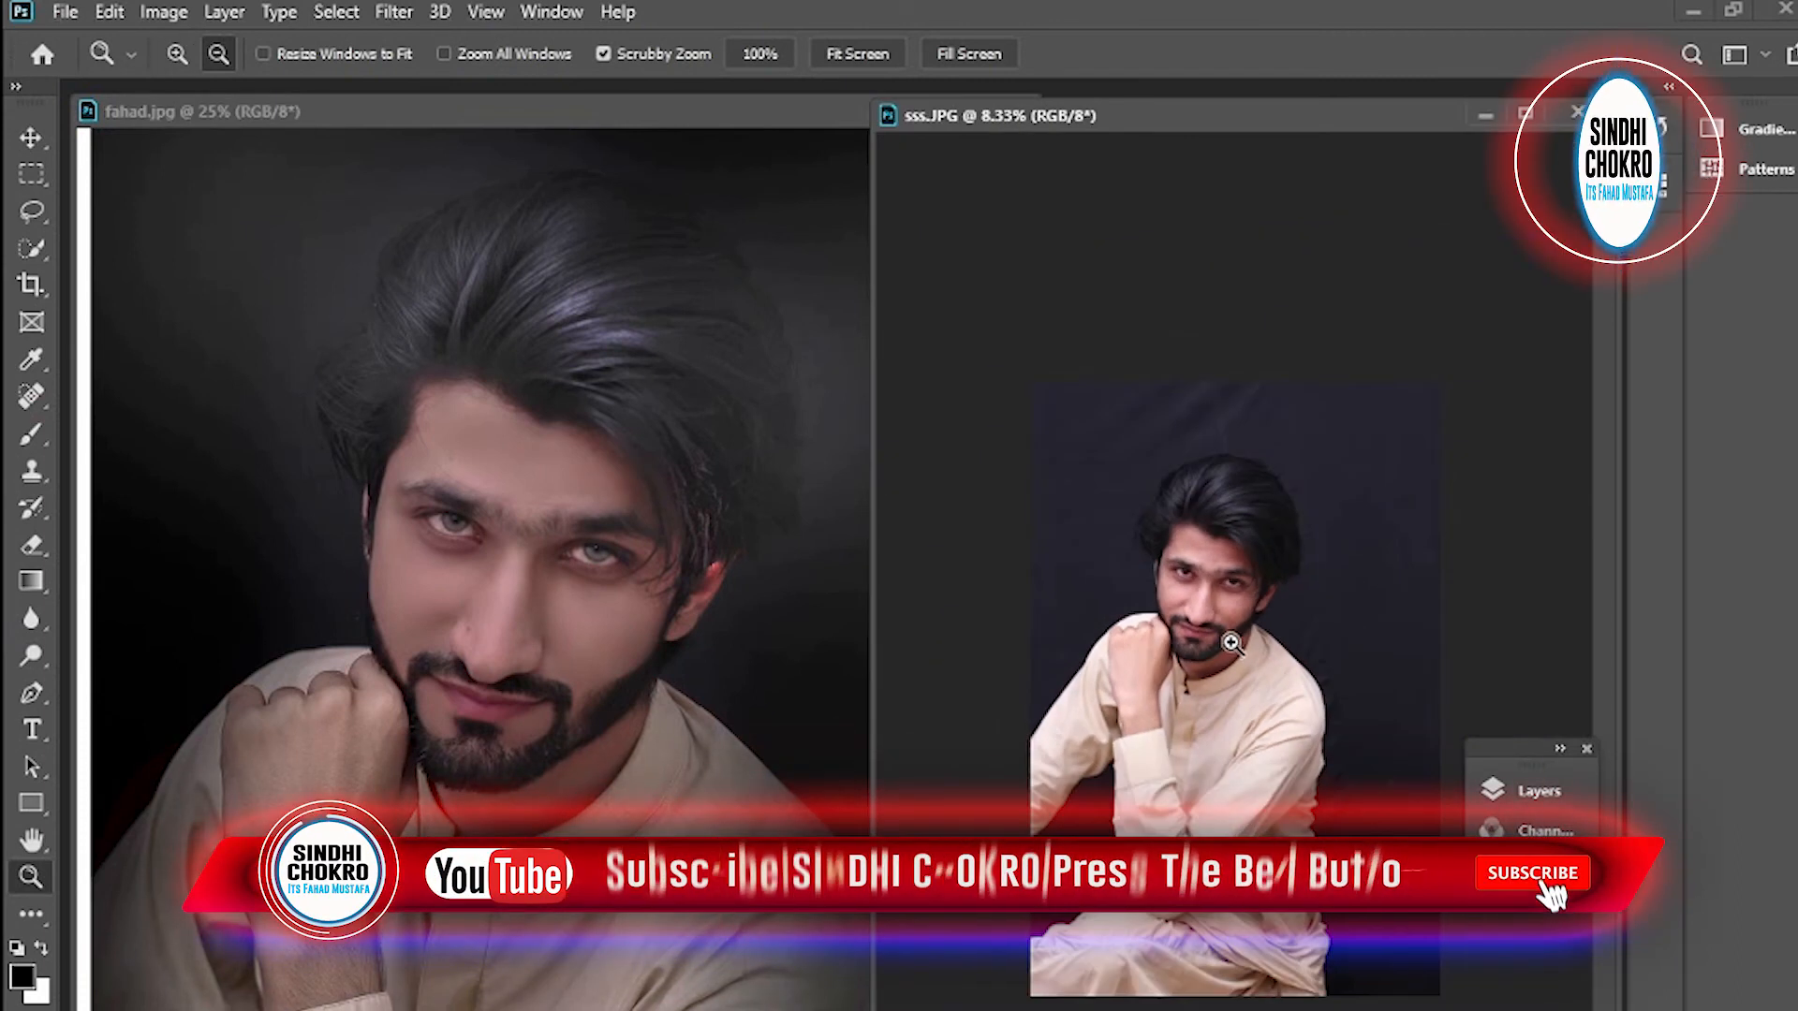
click(1219, 649)
key(f)
key(f)
key(f)
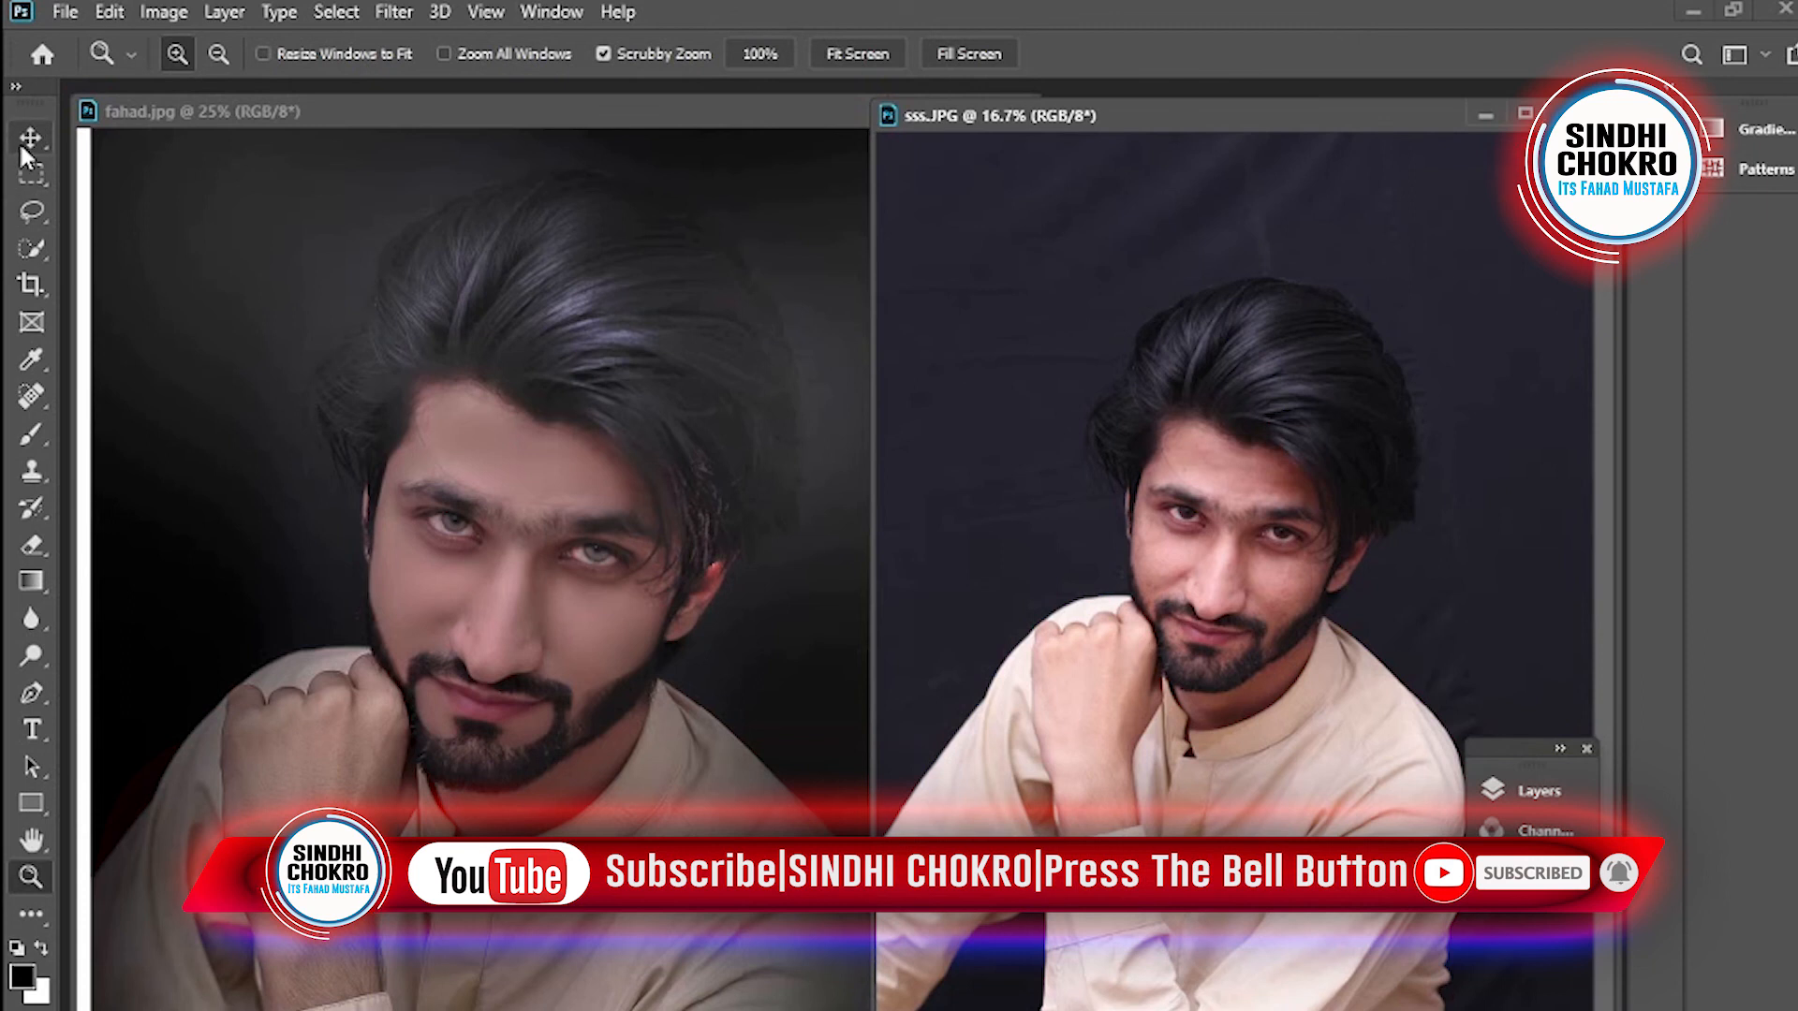
click(29, 141)
click(474, 595)
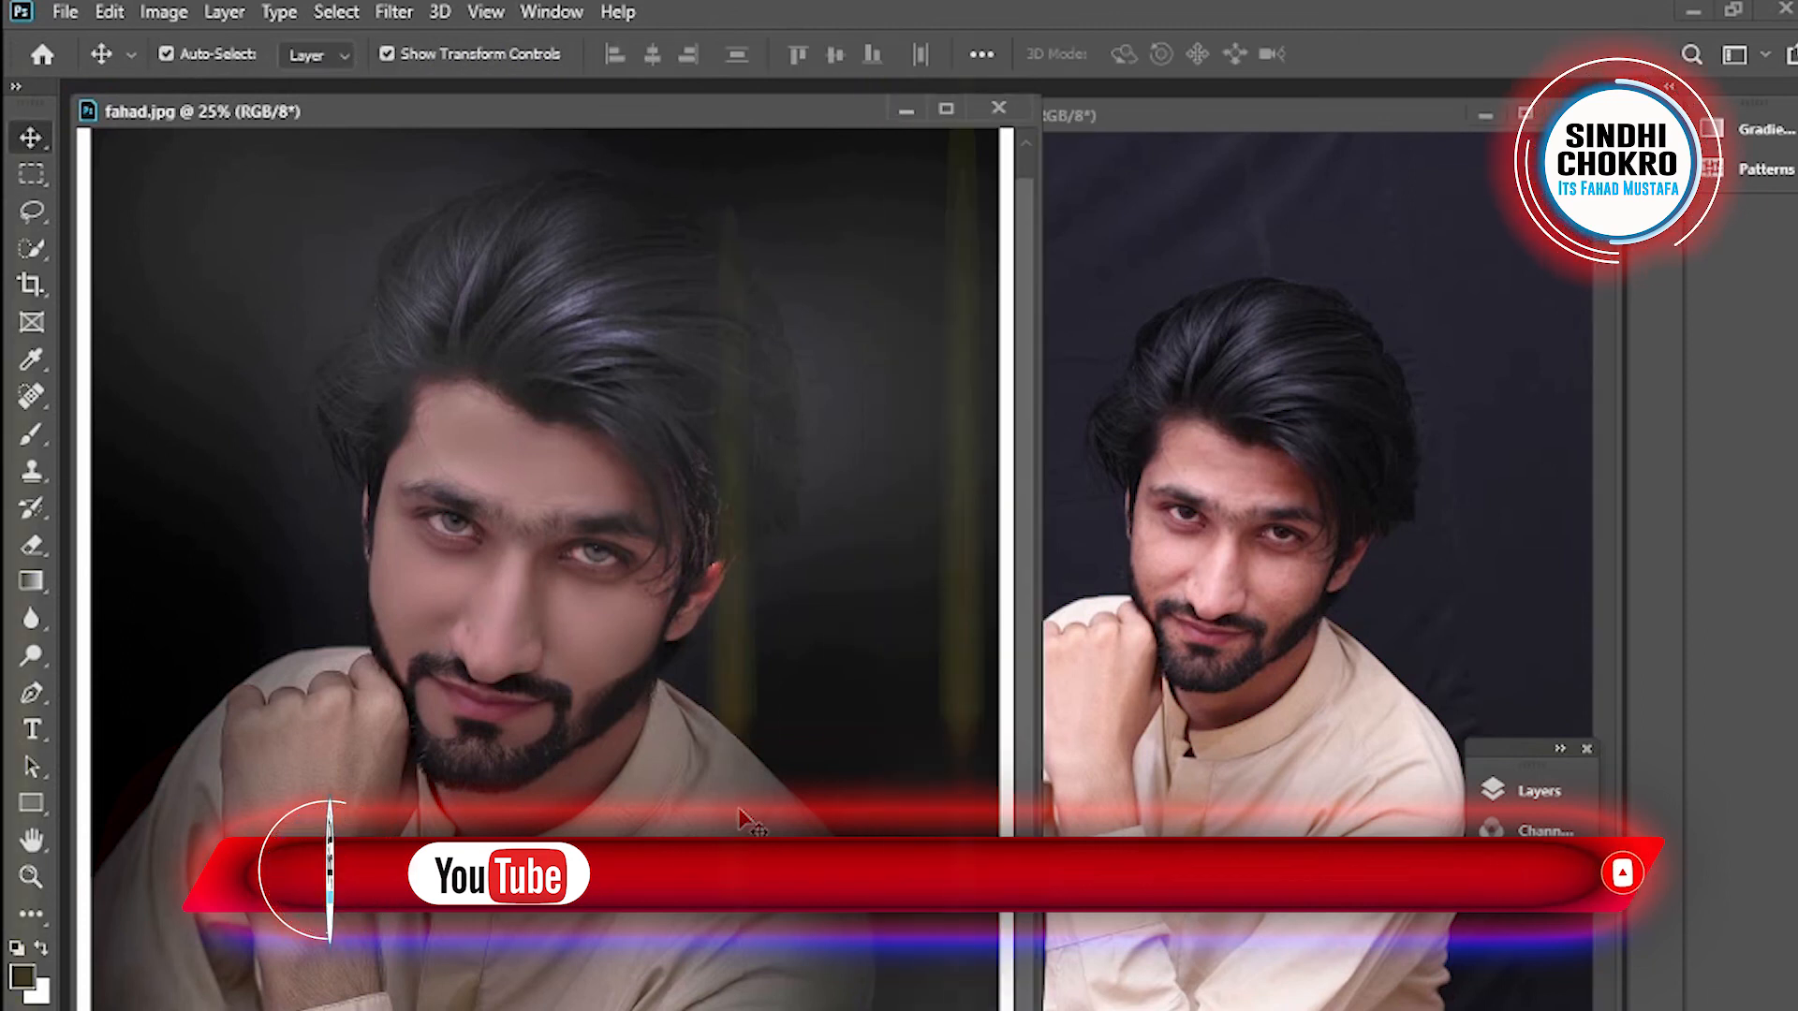
click(29, 878)
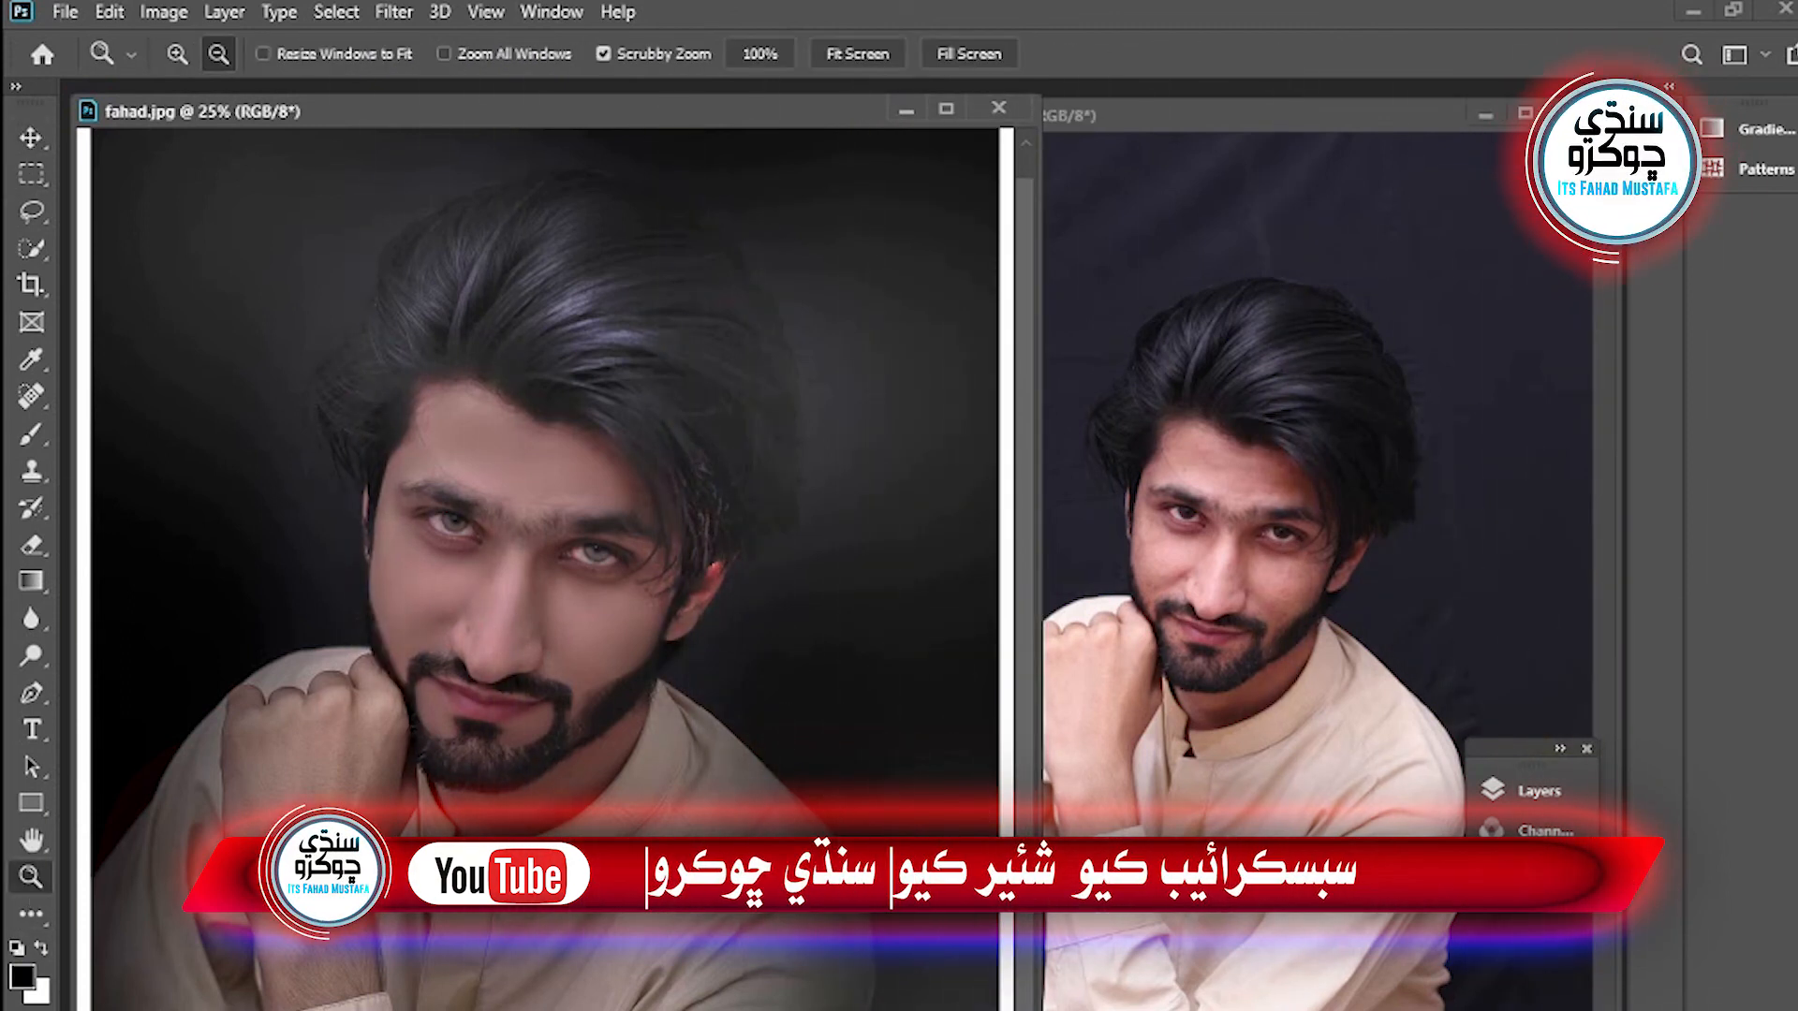
key(ctrl+minus)
click(1196, 722)
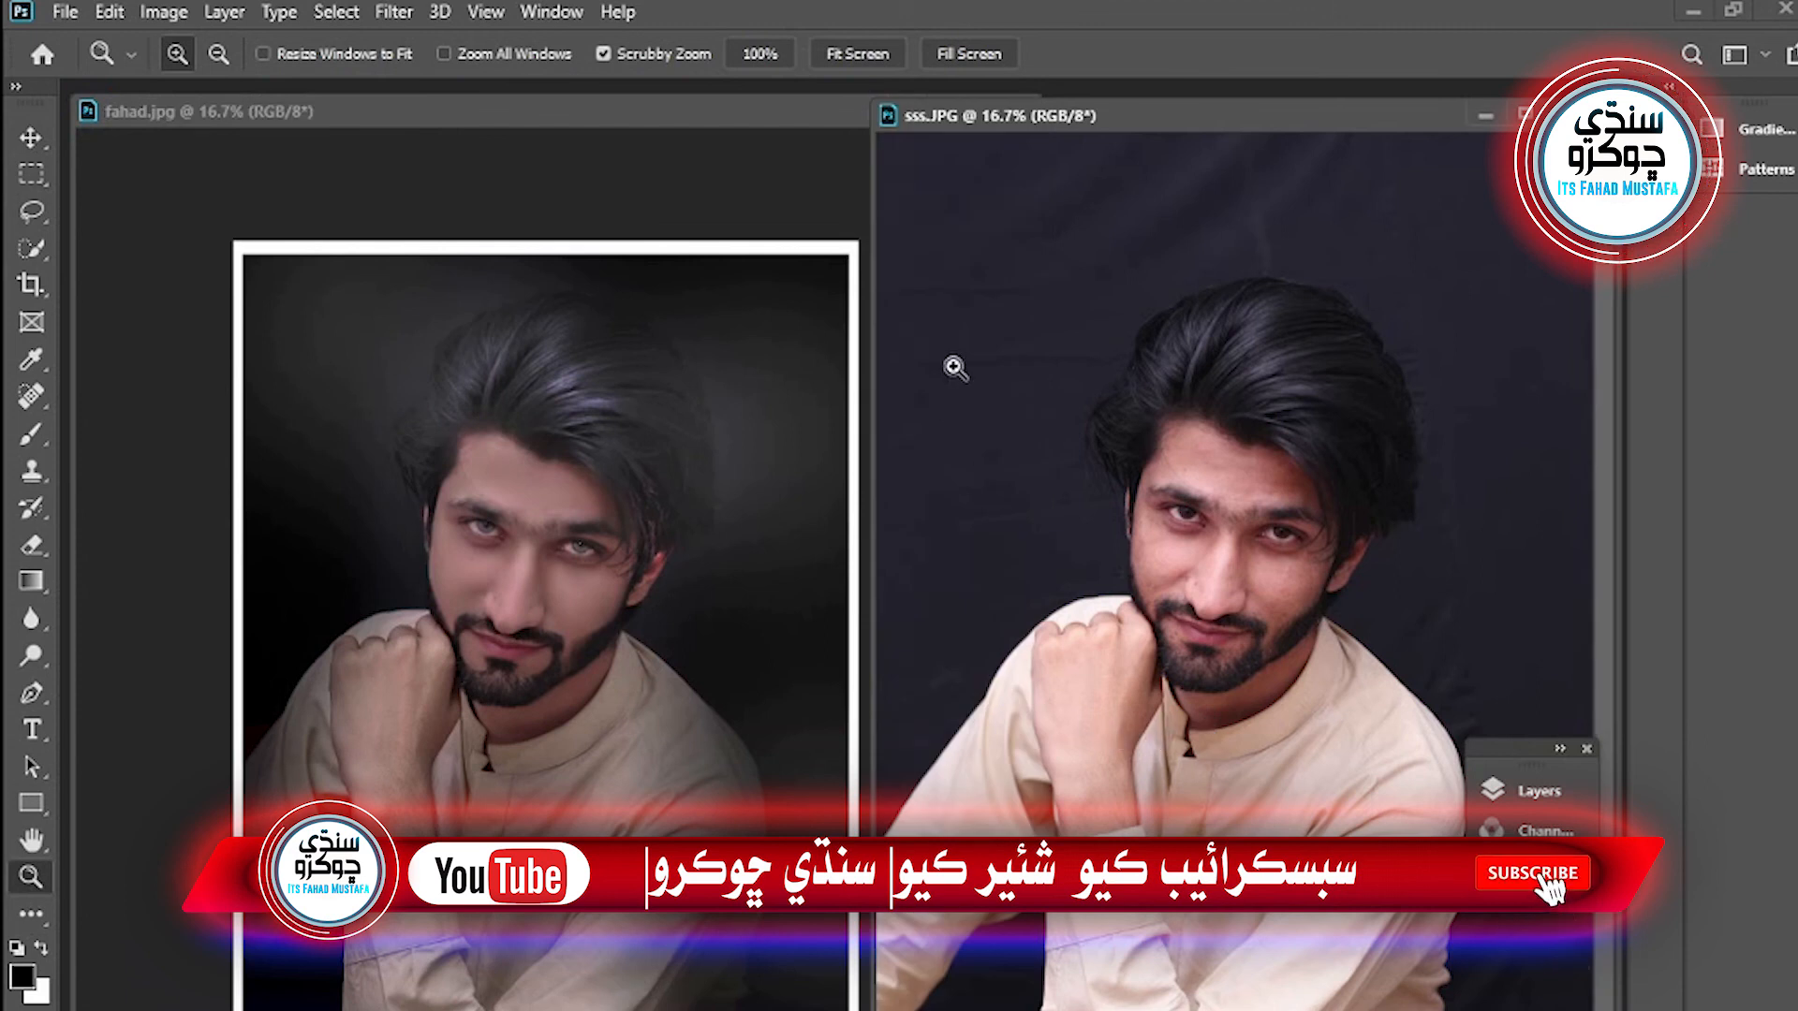
click(722, 606)
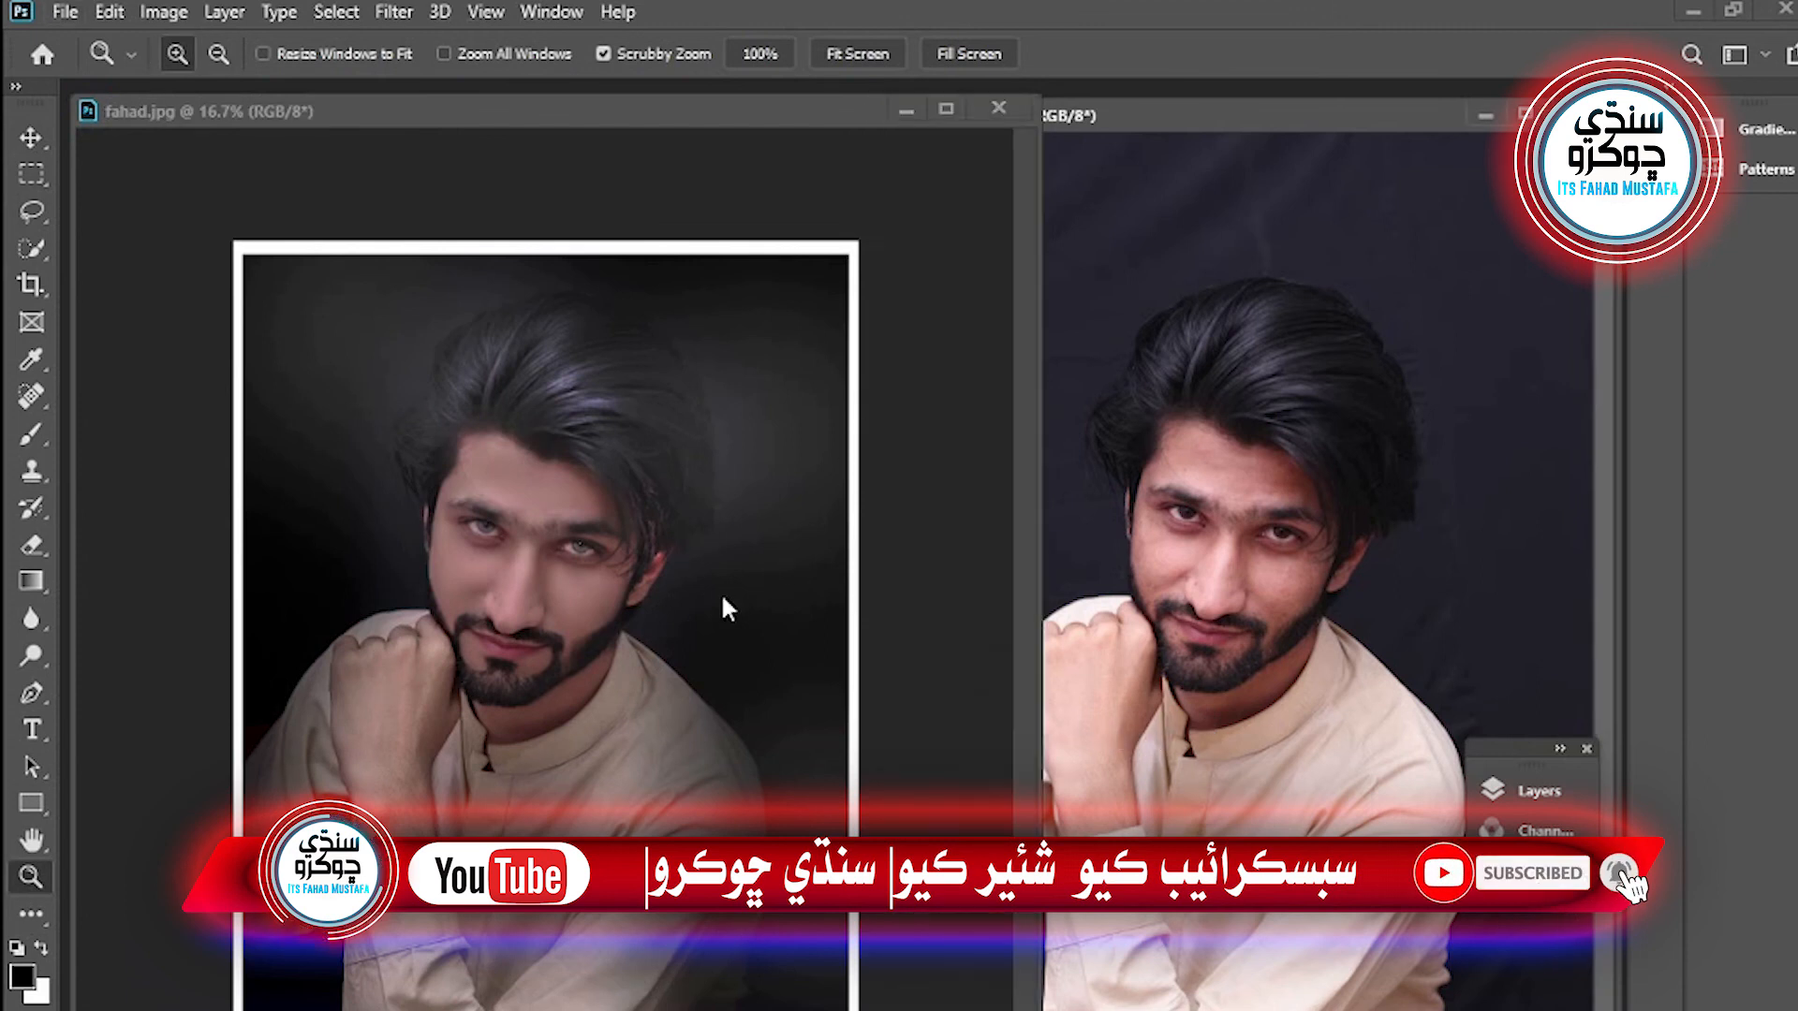
key(ctrl+plus)
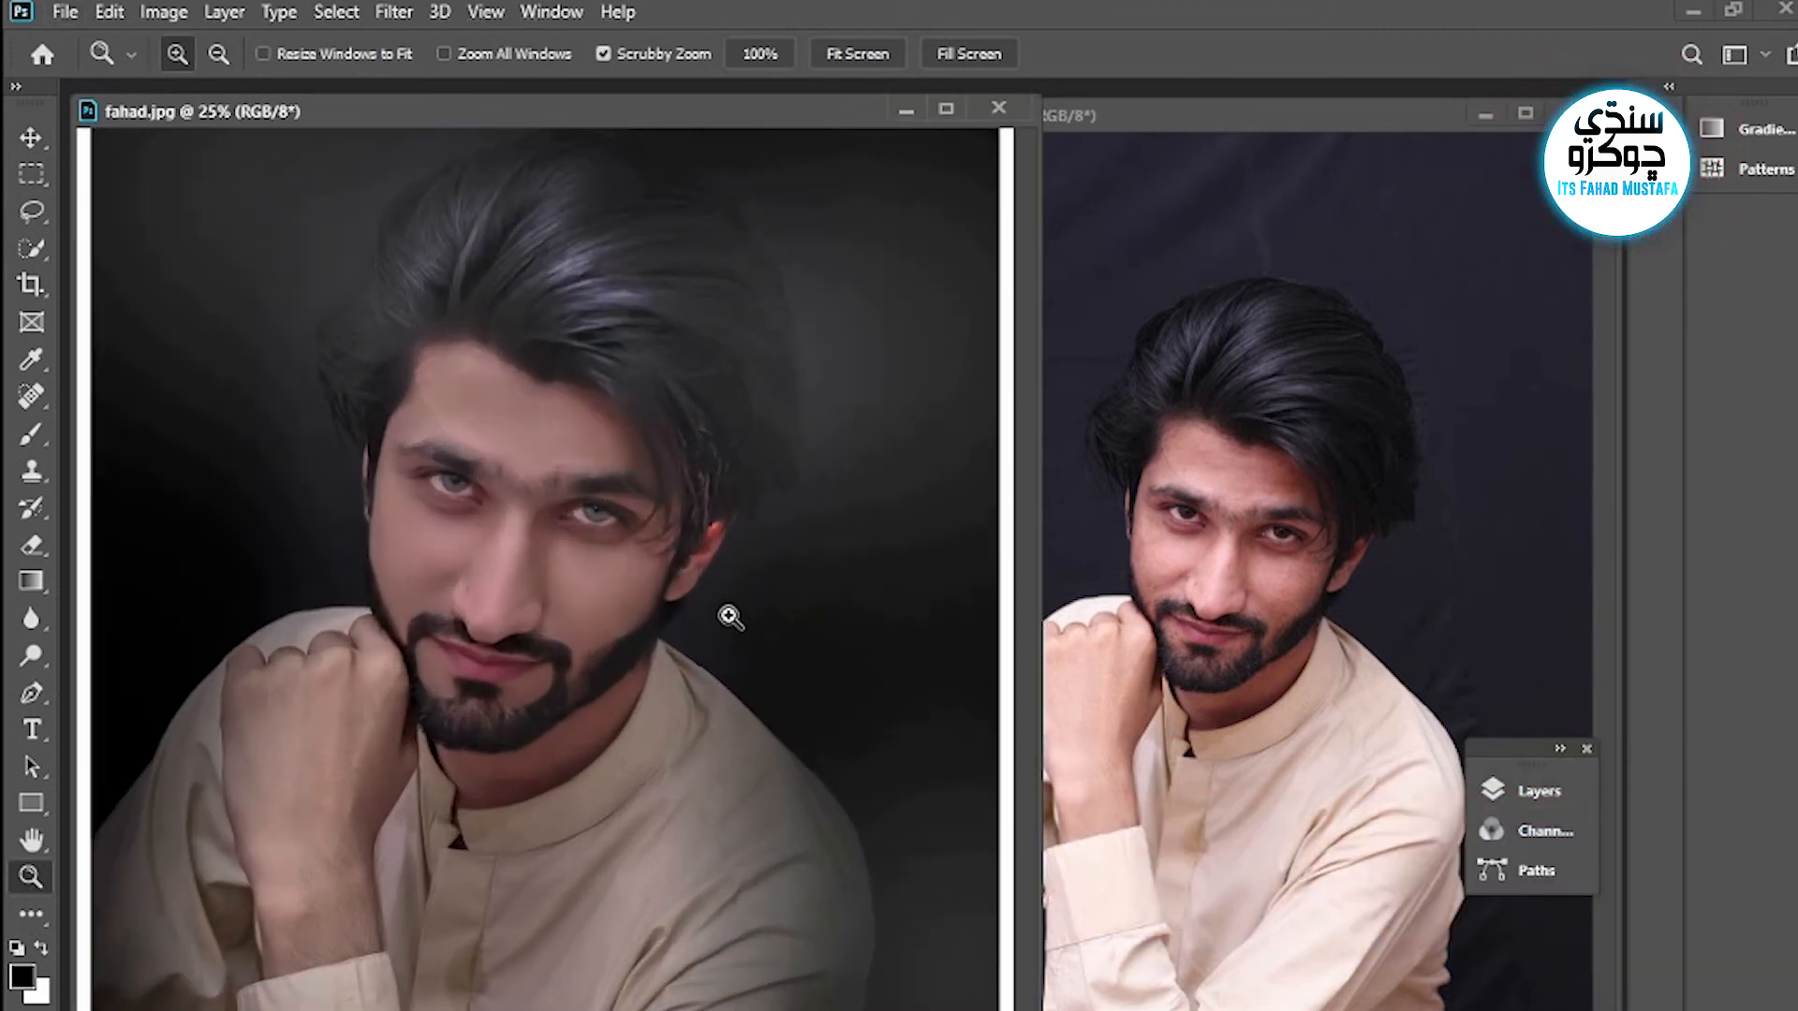
alt+click(730, 618)
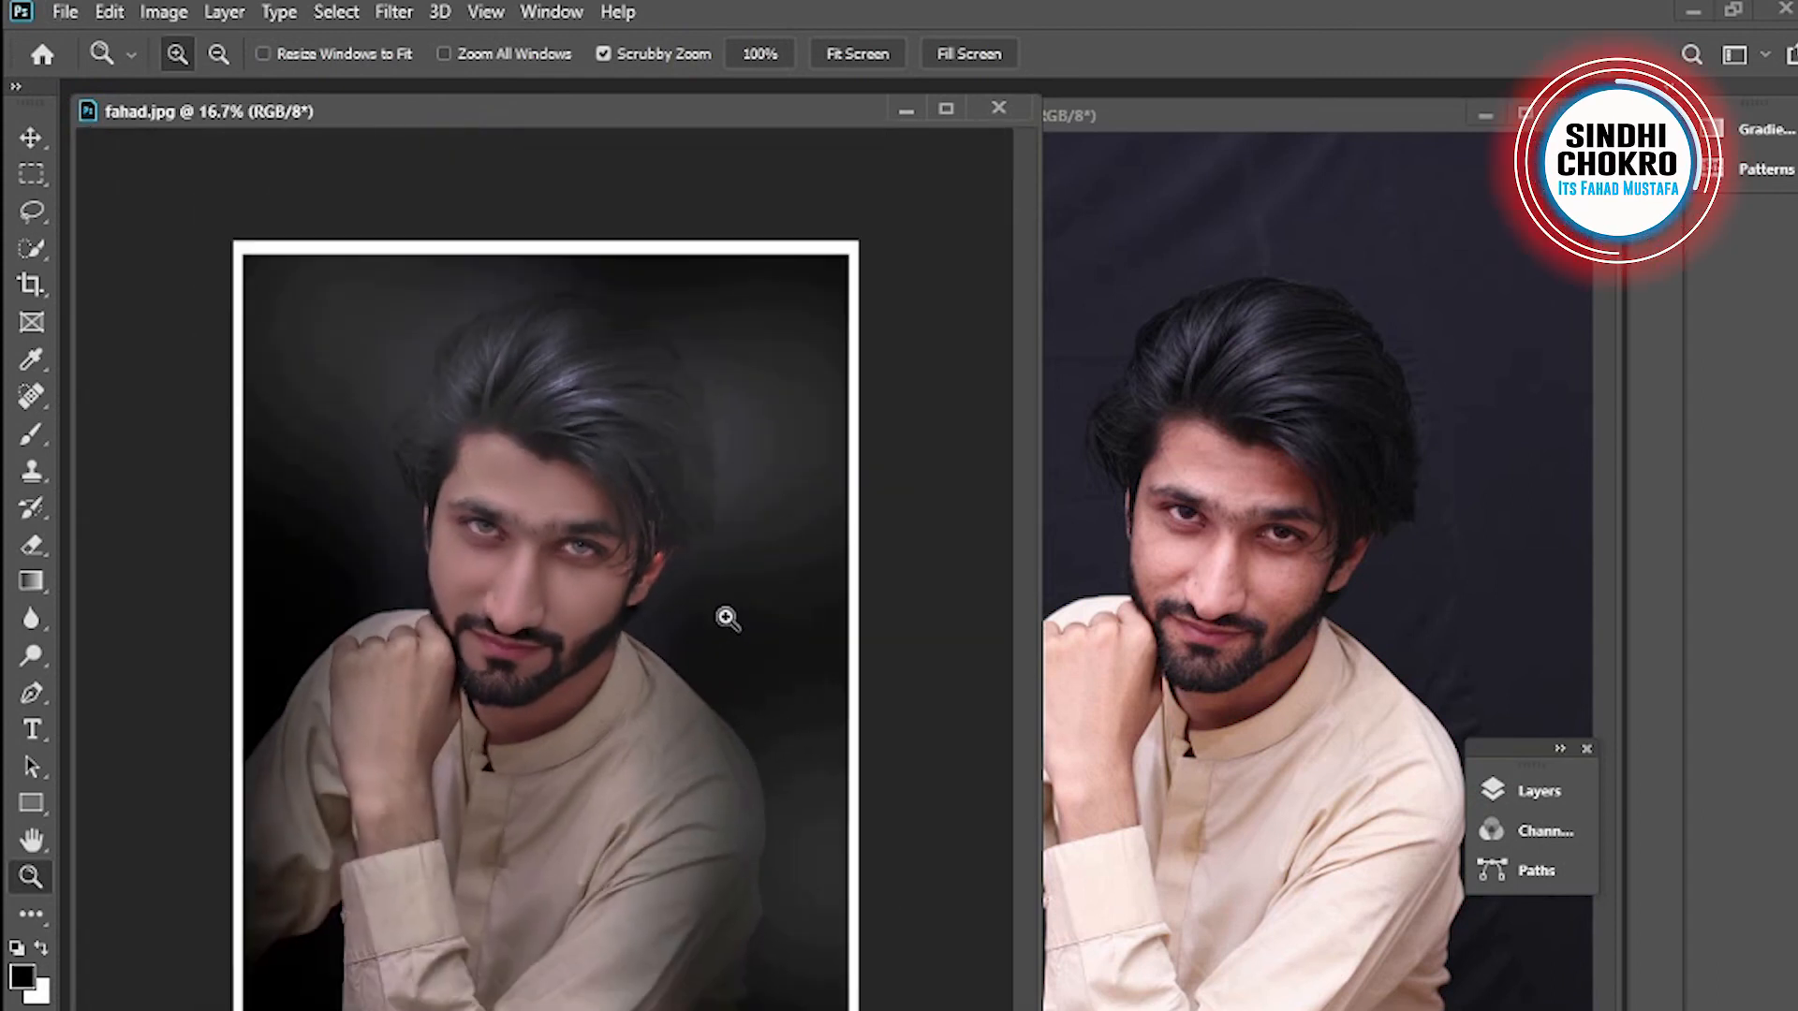
alt+click(563, 582)
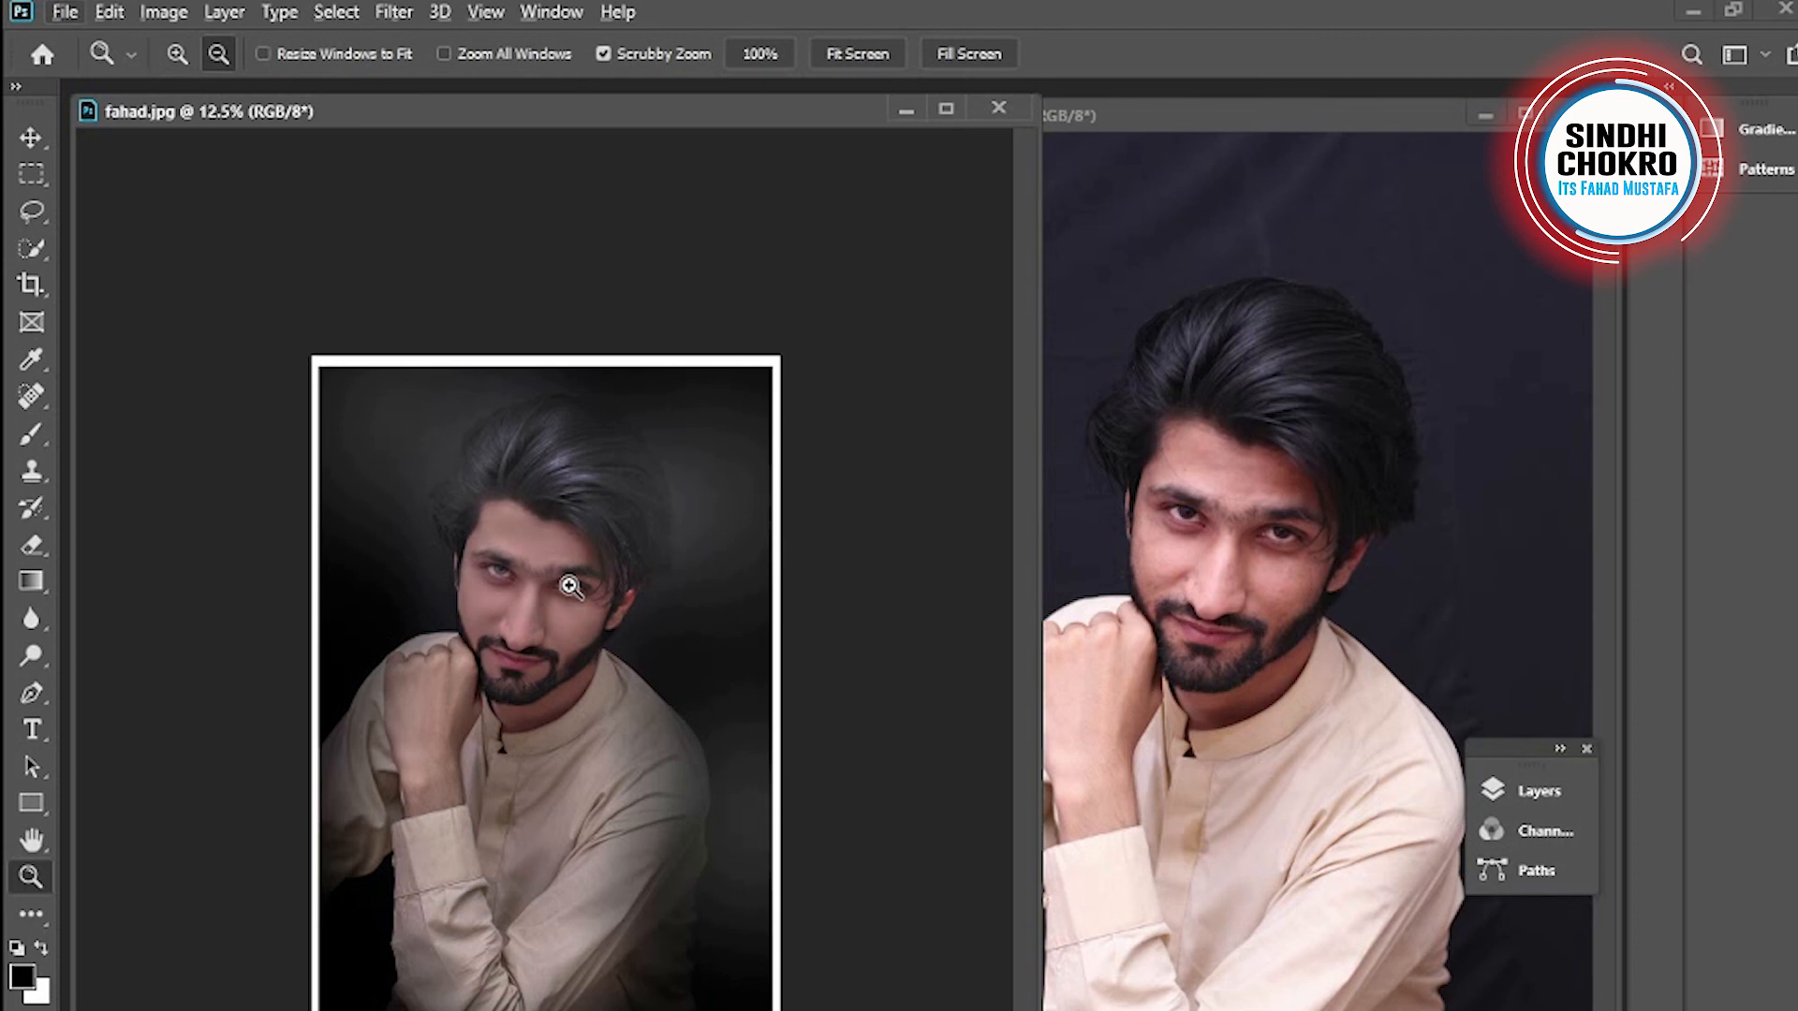
click(570, 587)
click(574, 590)
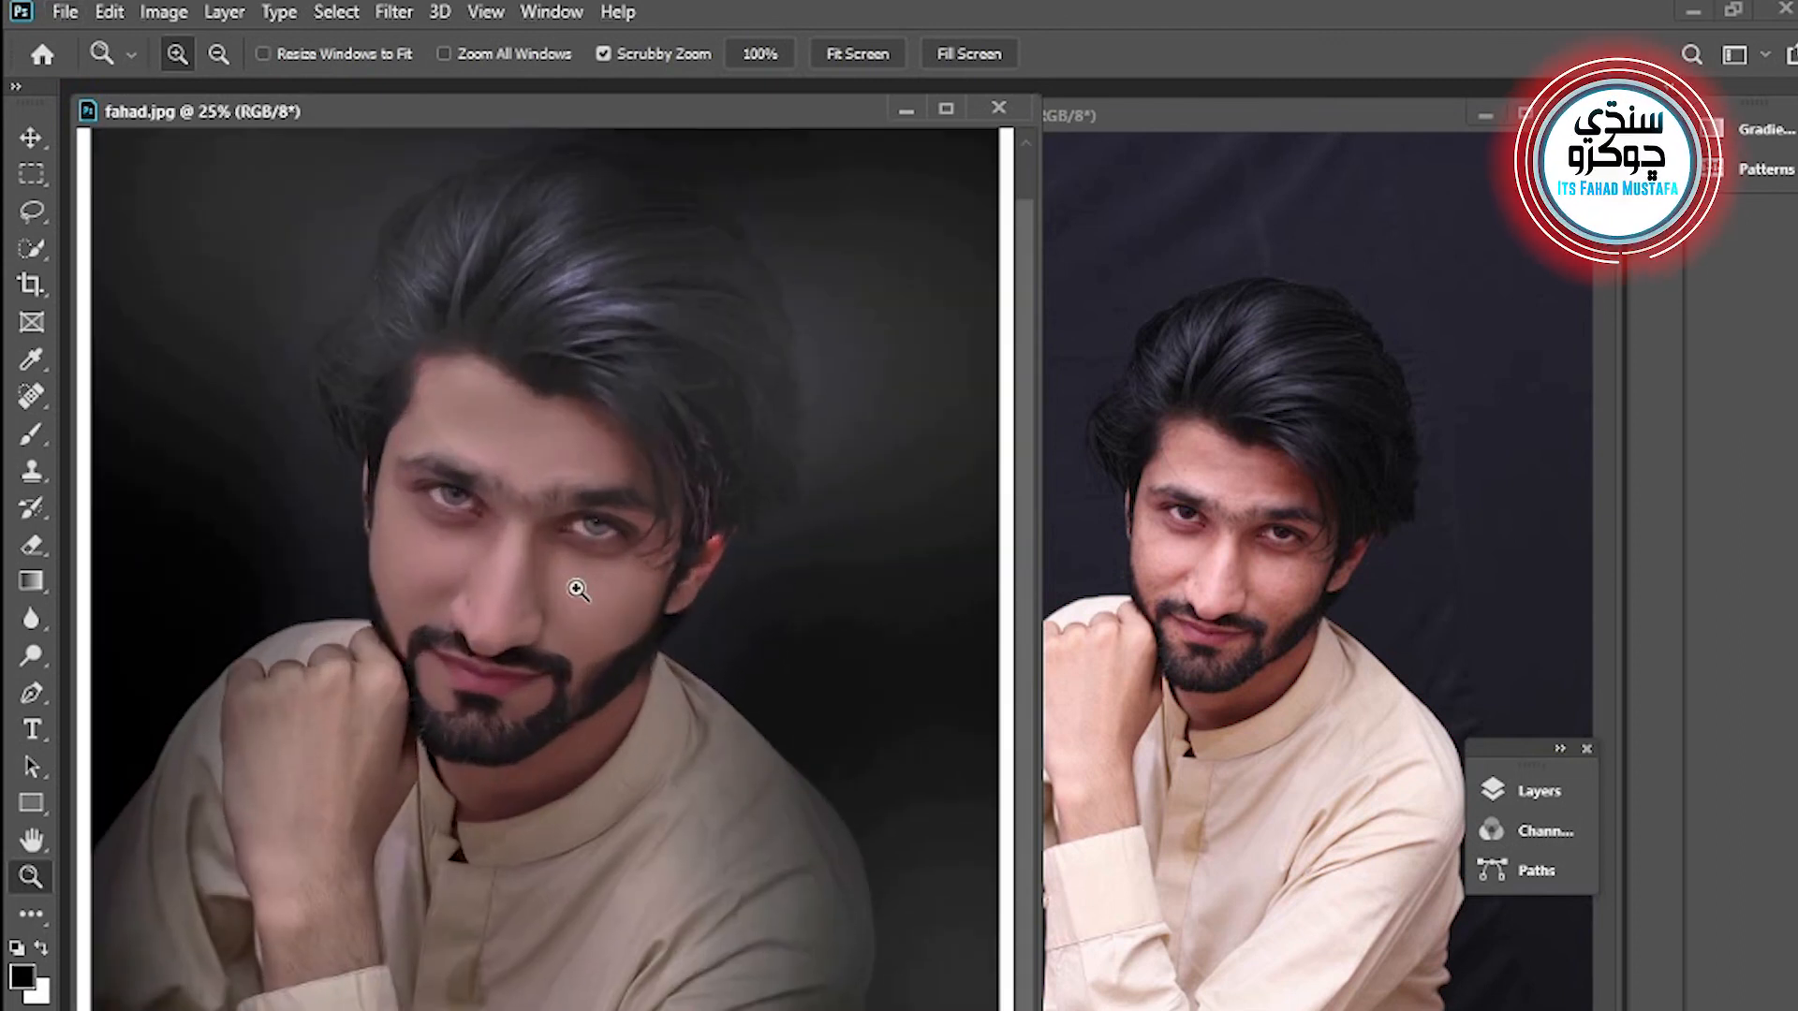
alt+click(690, 533)
click(1256, 564)
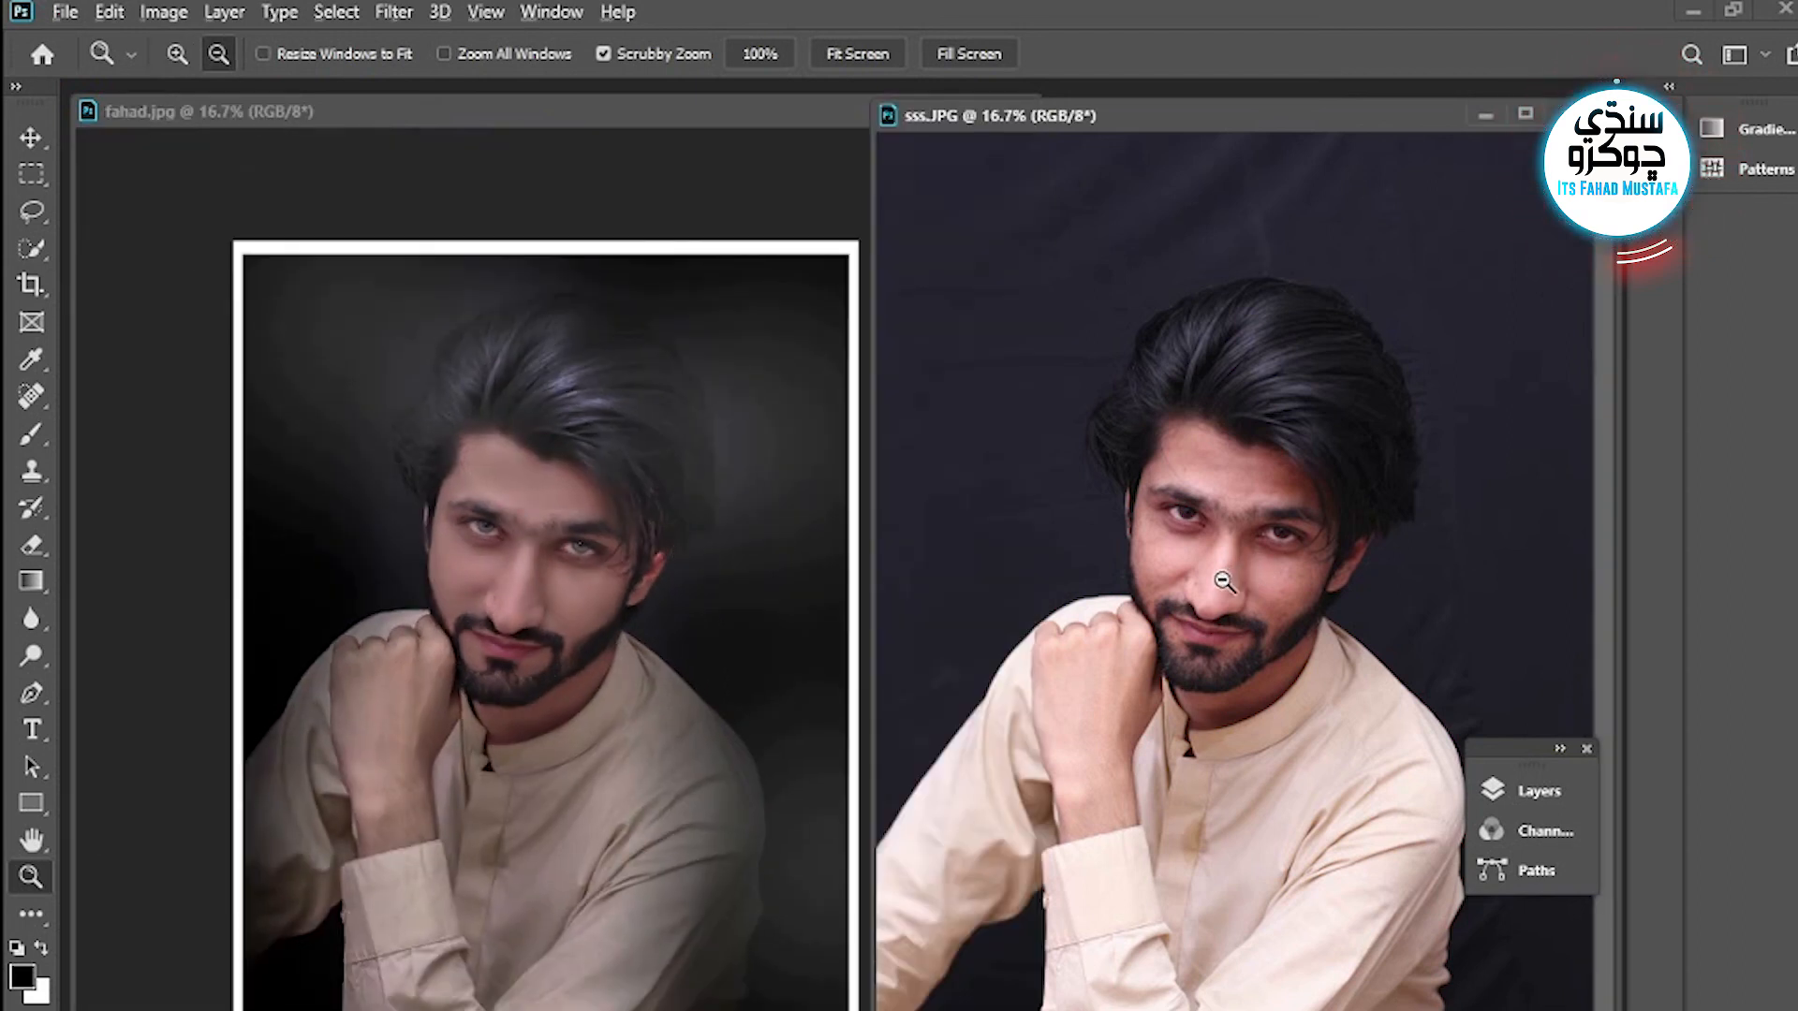
alt+click(1224, 582)
click(774, 591)
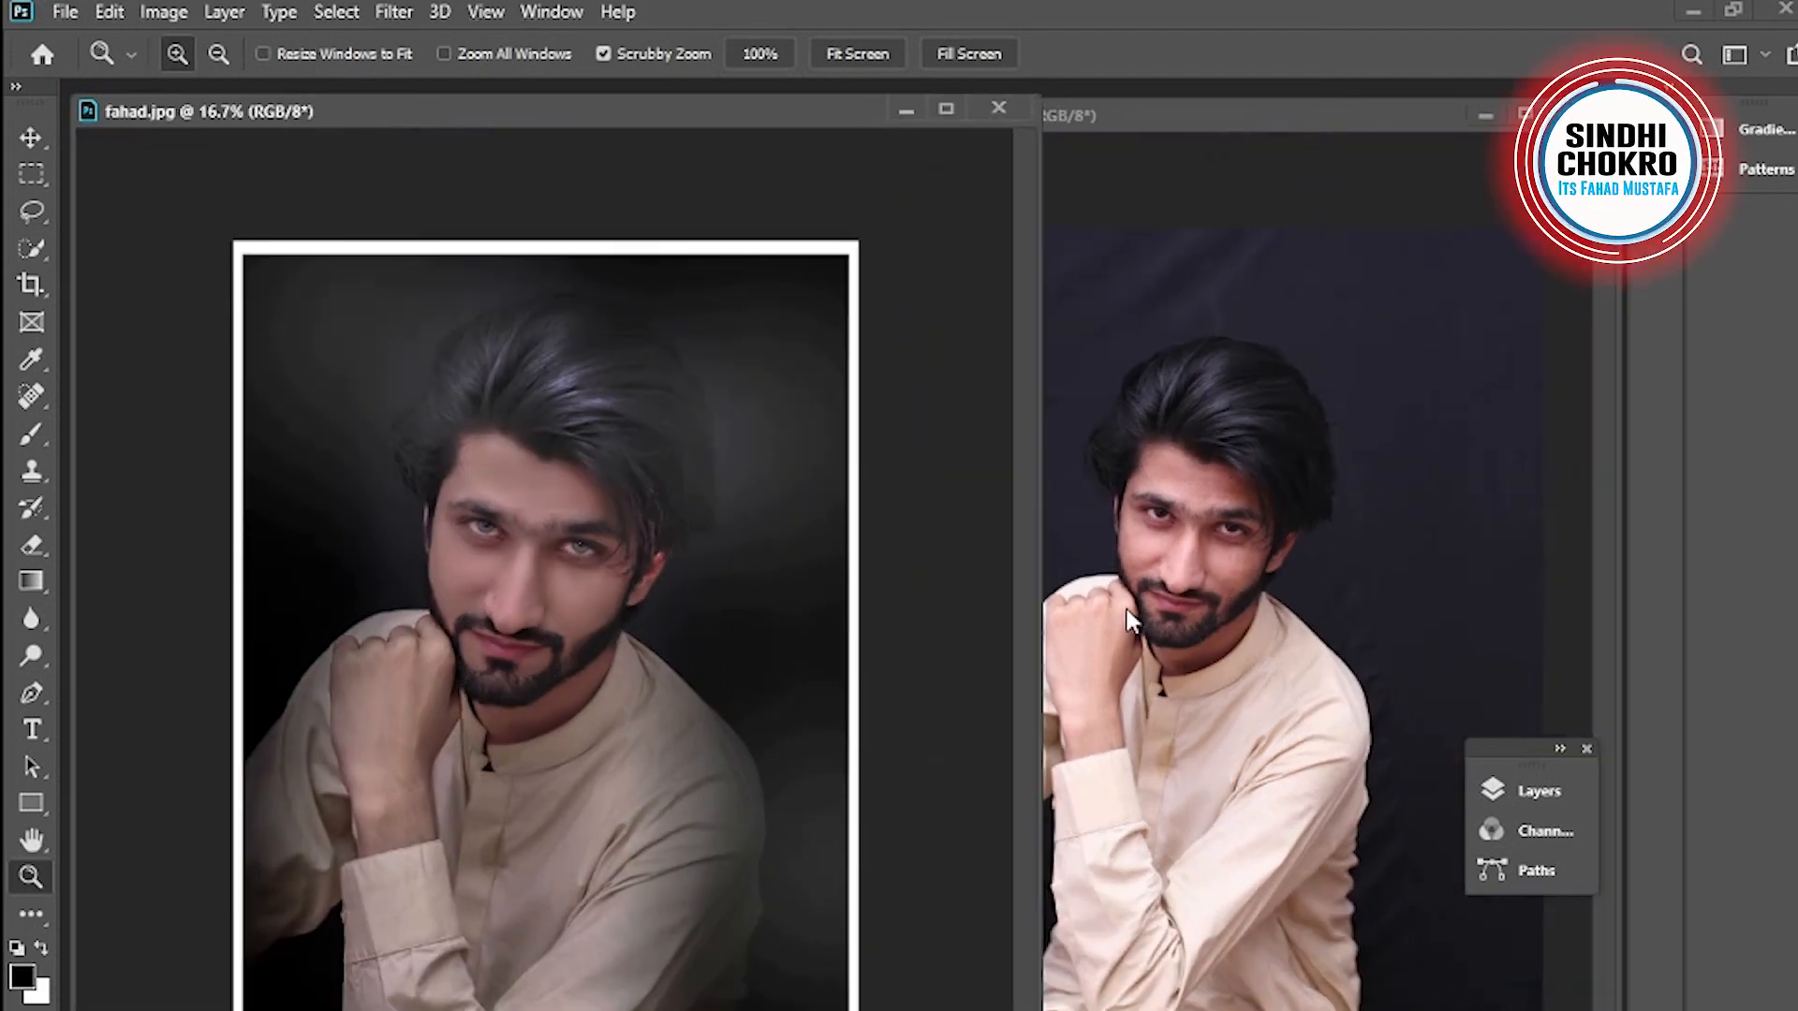
mouse_move(1138, 141)
mouse_down()
mouse_move(1243, 139)
mouse_move(1124, 121)
mouse_up()
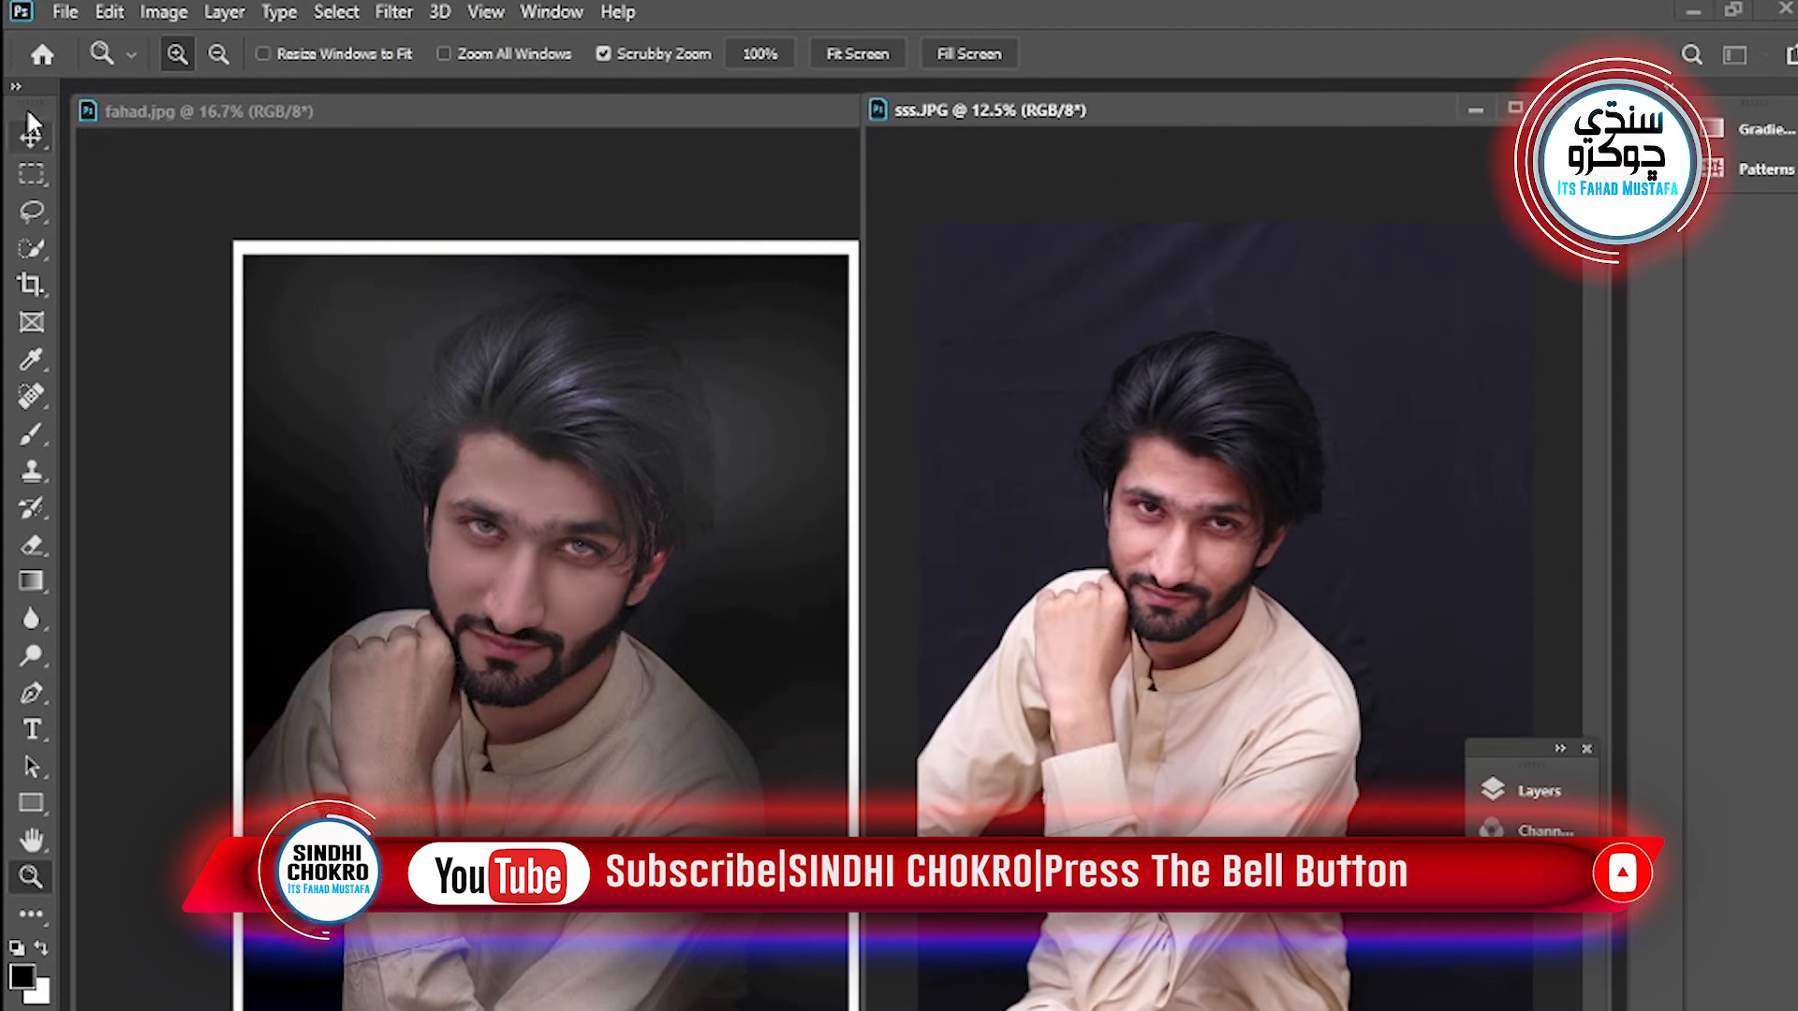
click(29, 135)
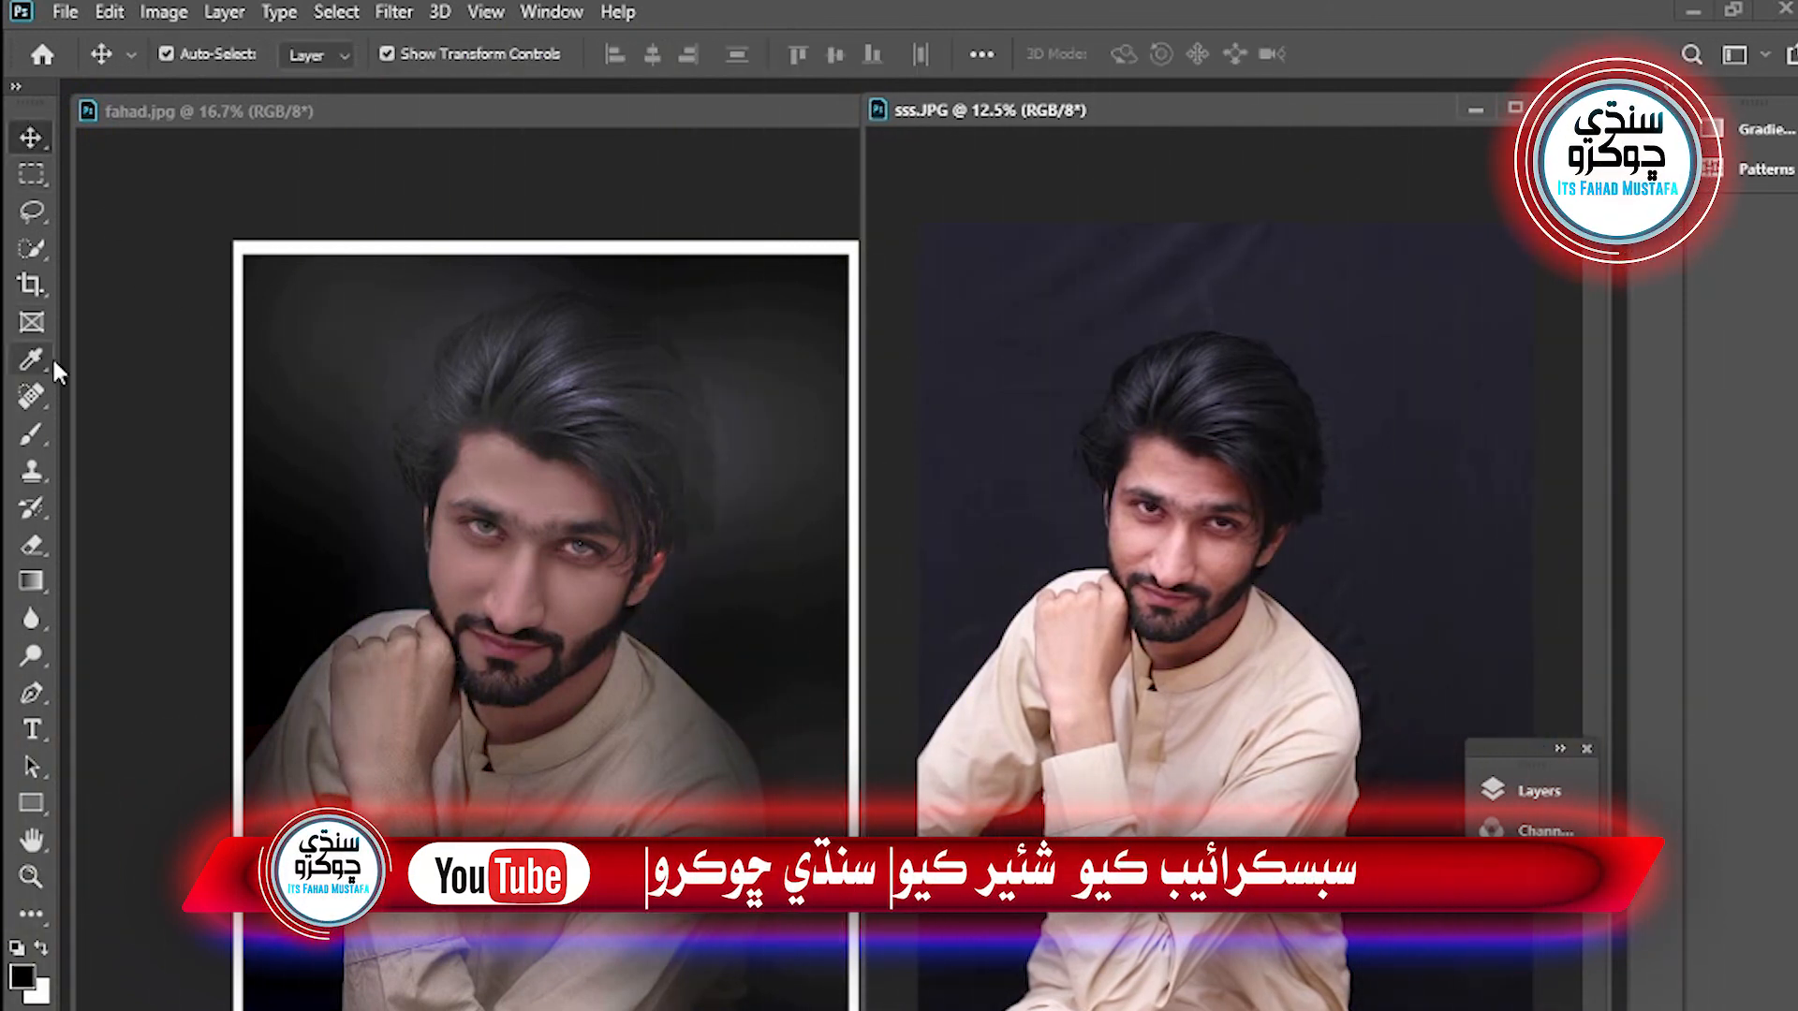